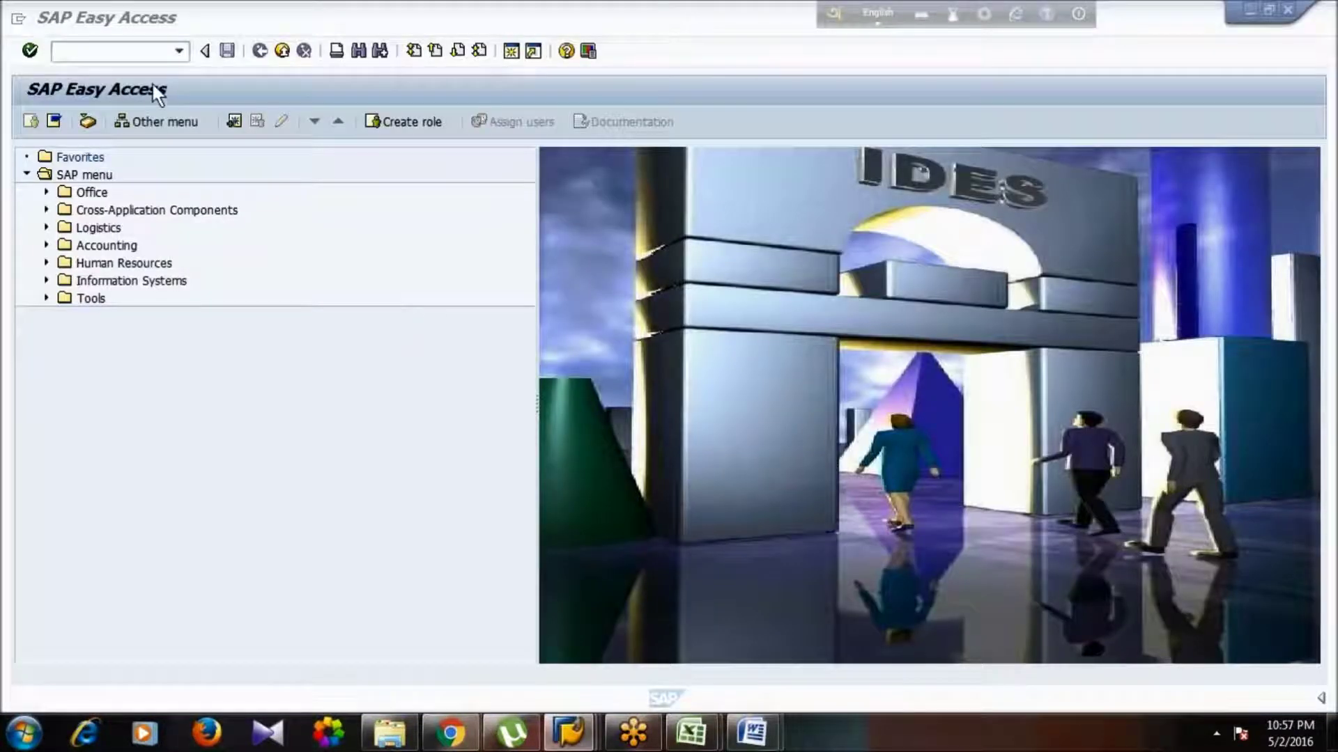
- Enter transaction code W_PRICAT_MAINTAIN in SAP, add it below the heading in the Word document, and run the transaction in SAP
left_click(122, 53)
type("_PRICAT_MAINTAIN")
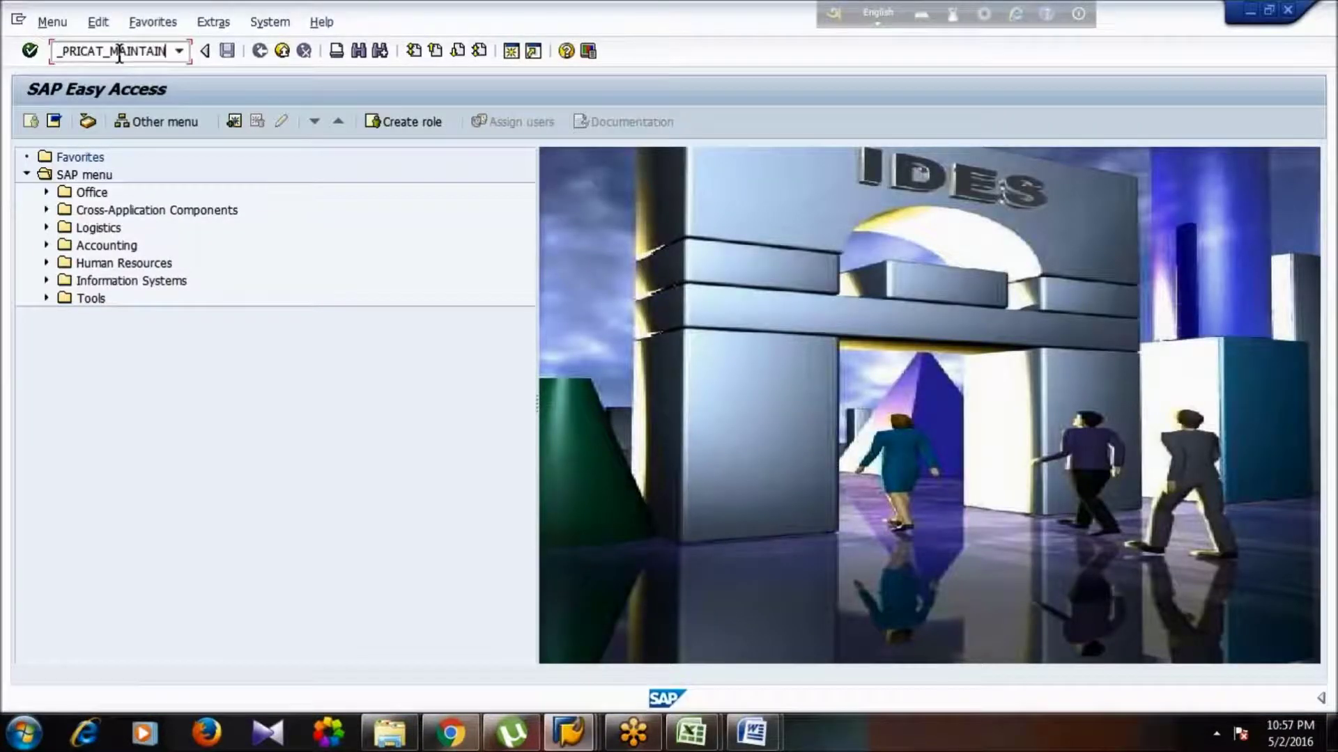
left_click(748, 722)
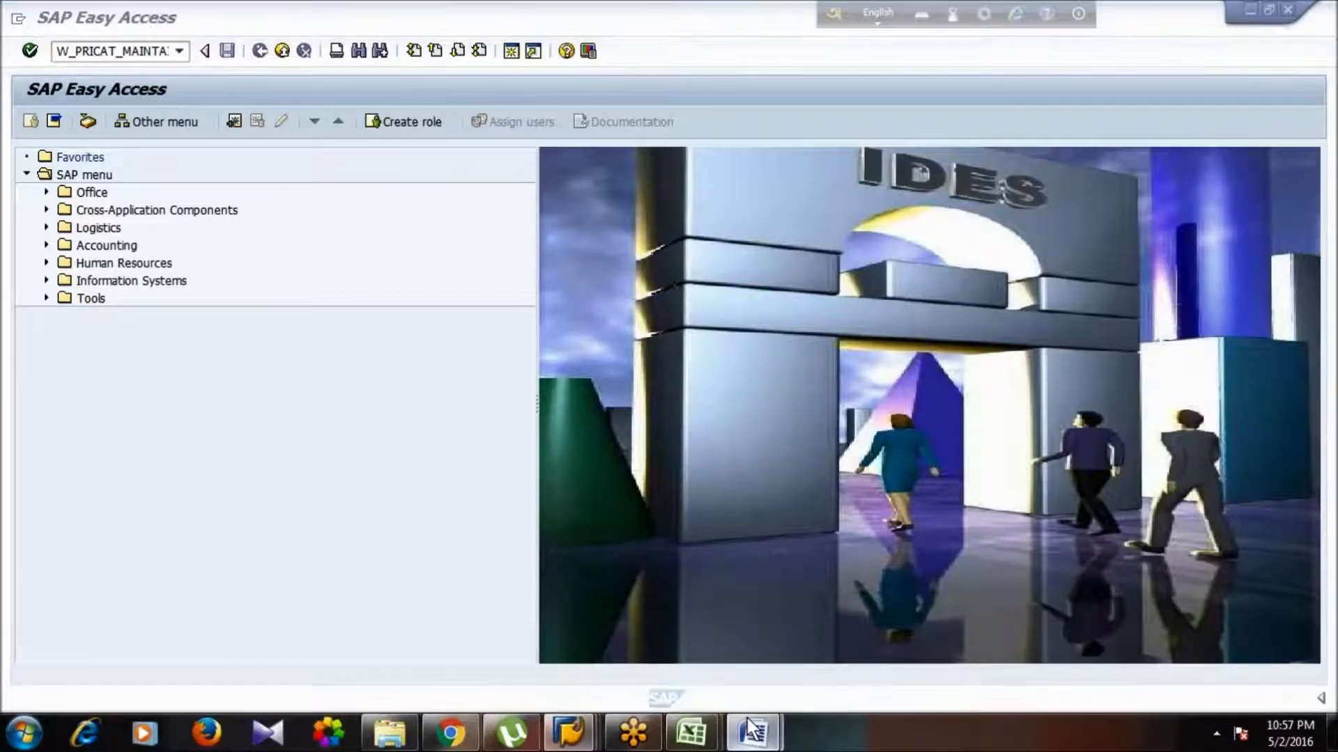
left_click(828, 613)
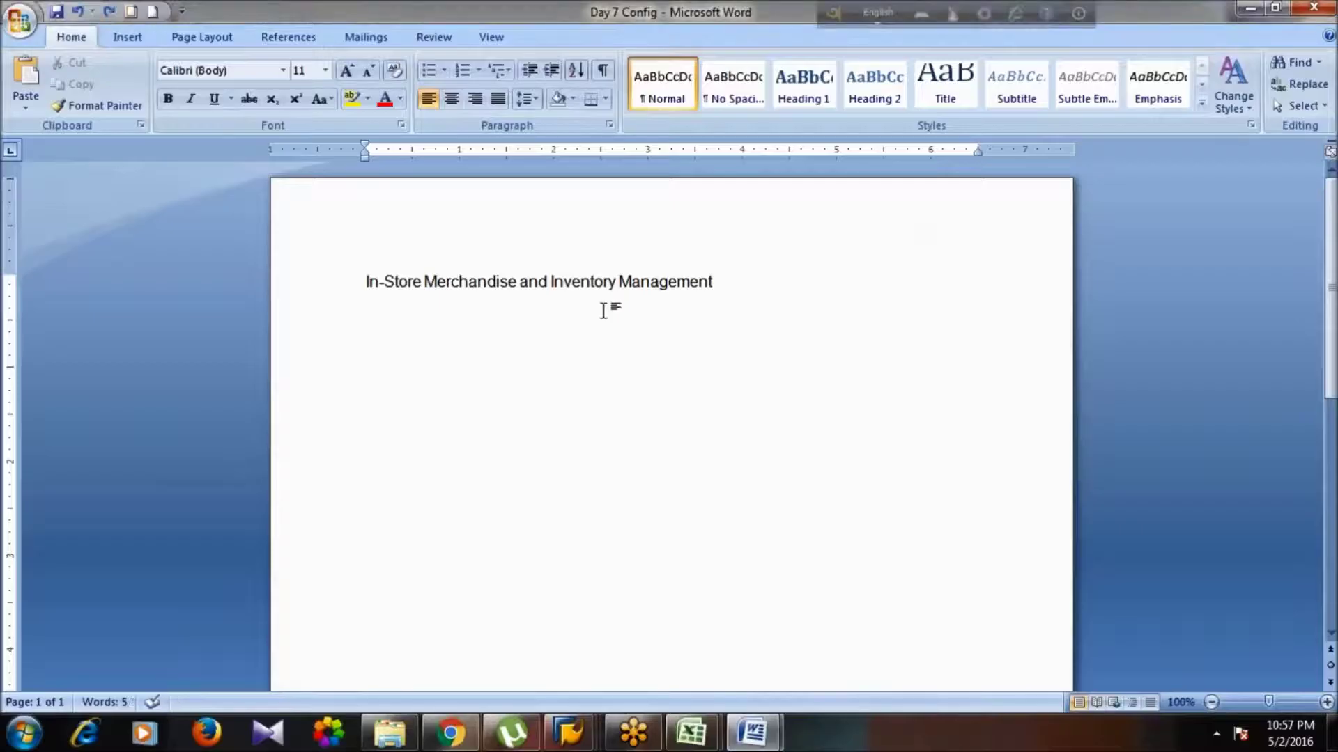
type("W_PRICAT_MAINTAIN")
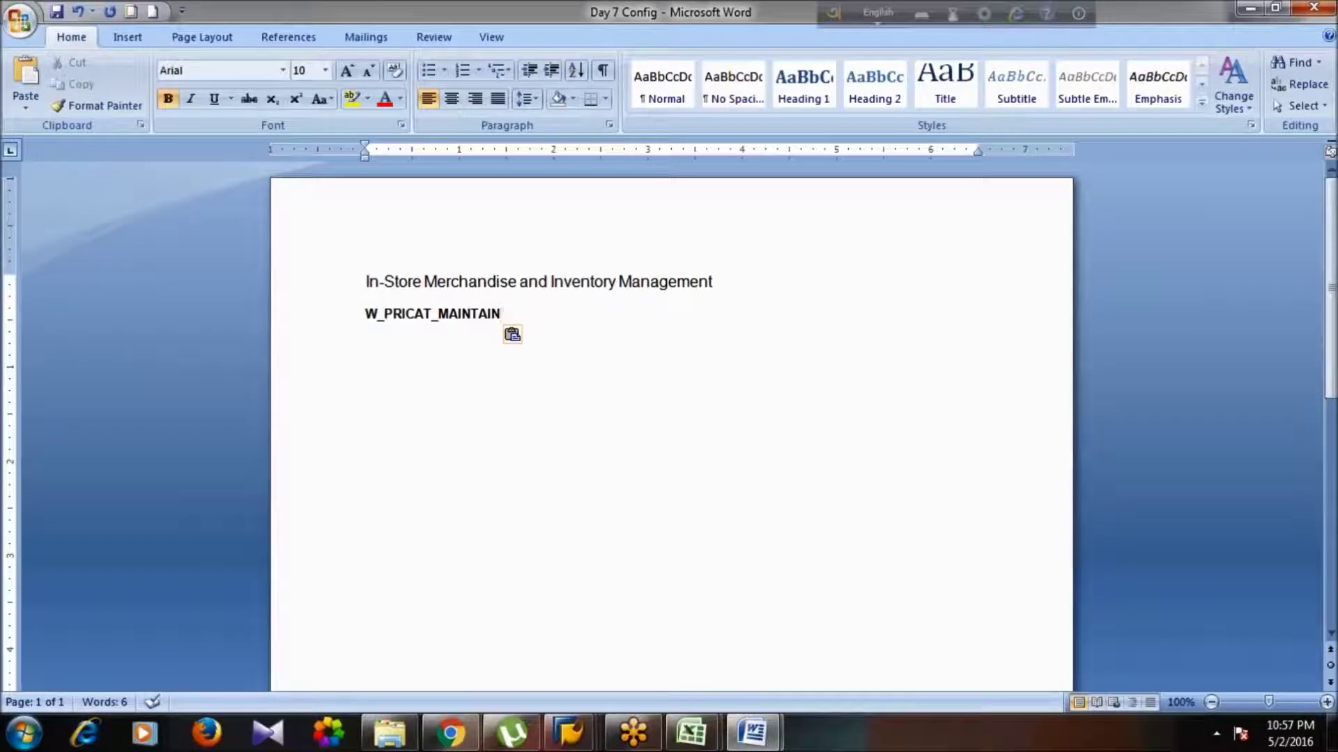
key("alt+Tab")
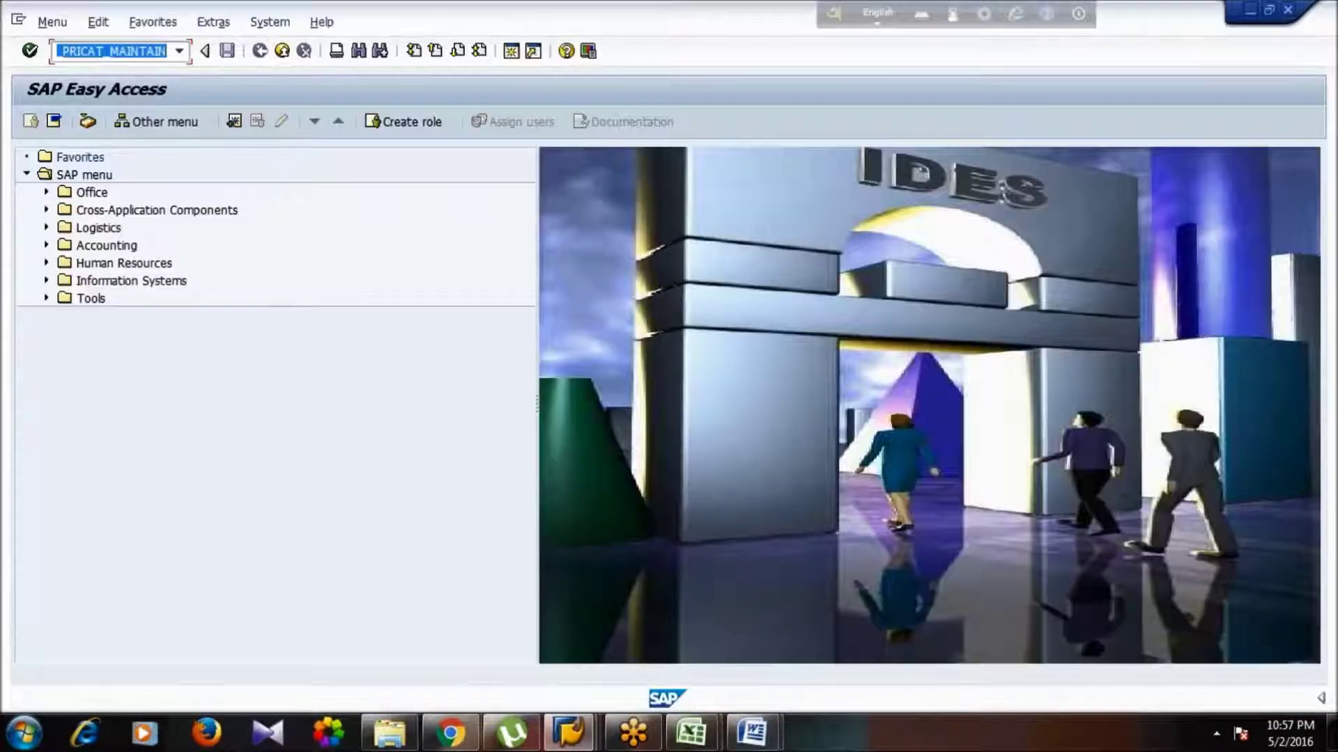
key("Return")
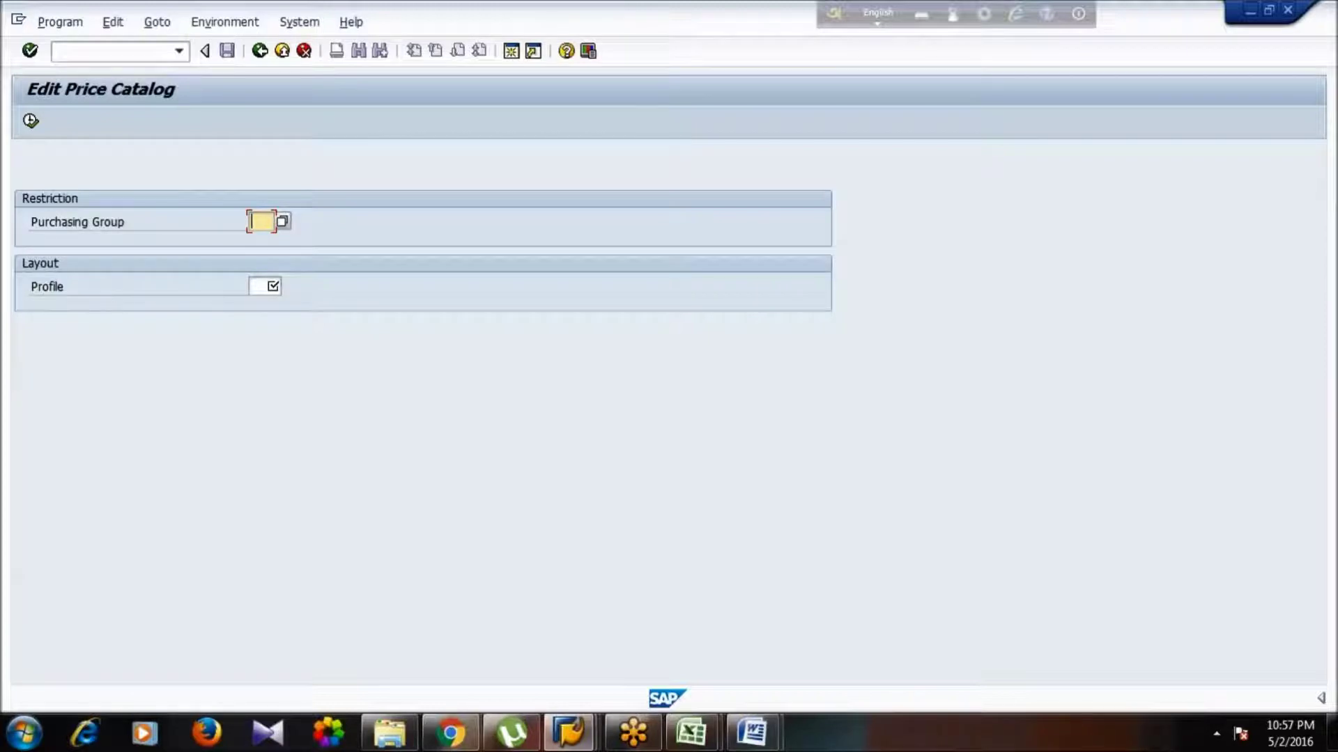
- Switch to the Word document and make the heading "In-Store Merchandise and Inventory Management" bold
key("alt+Tab")
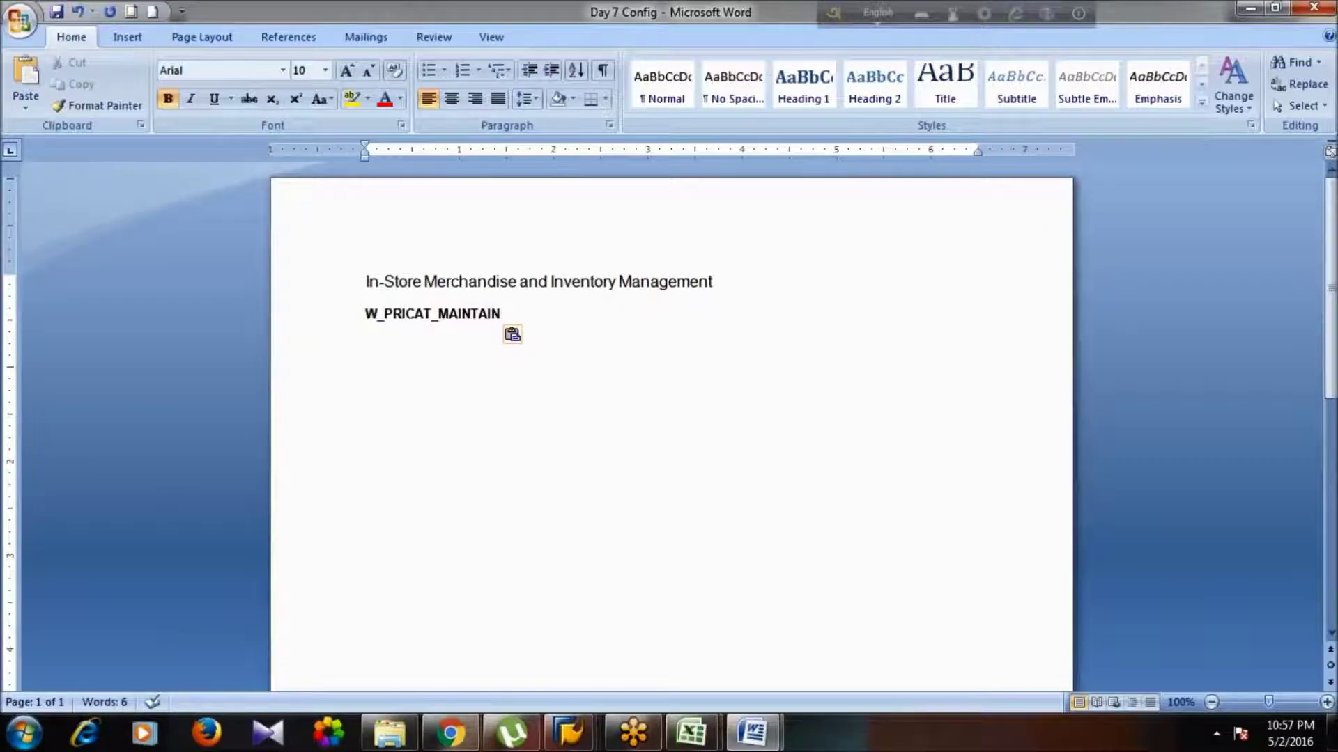
double_click(538, 281)
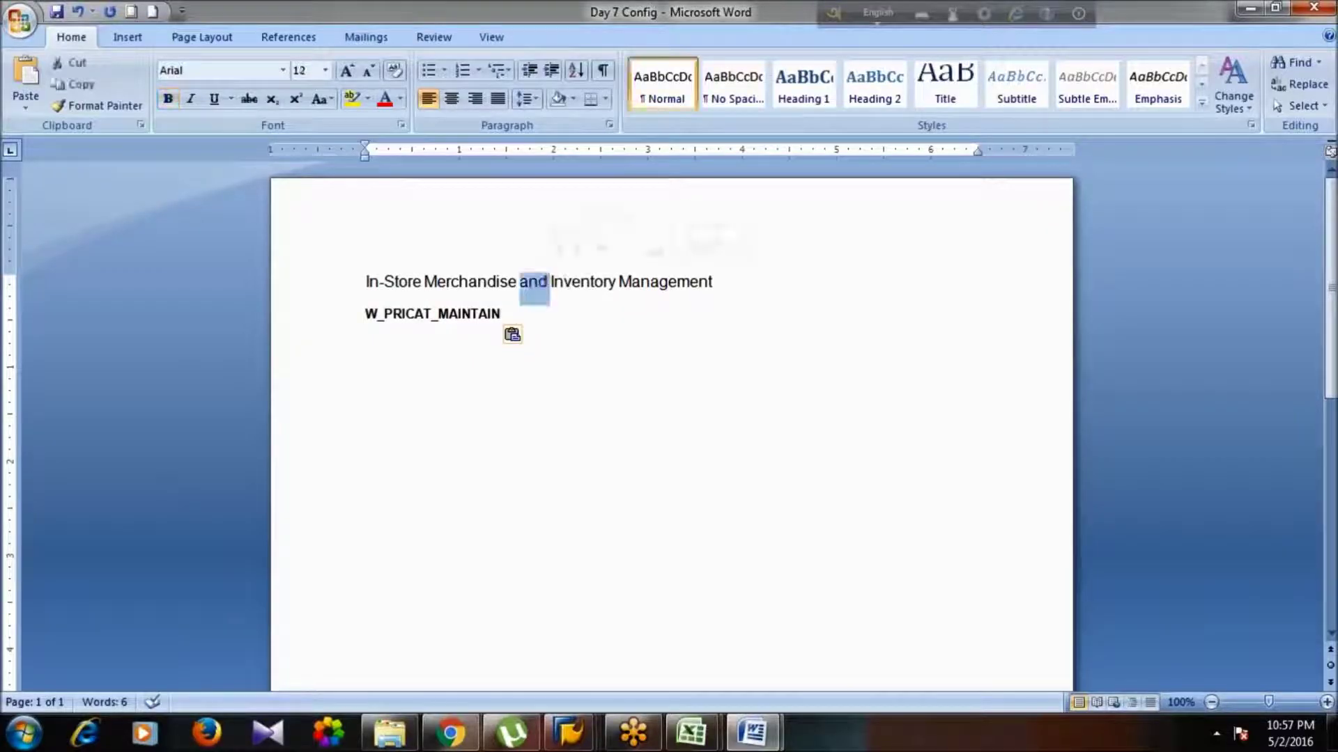
left_click(732, 282)
triple_click(733, 282)
key("ctrl+b")
key("Down")
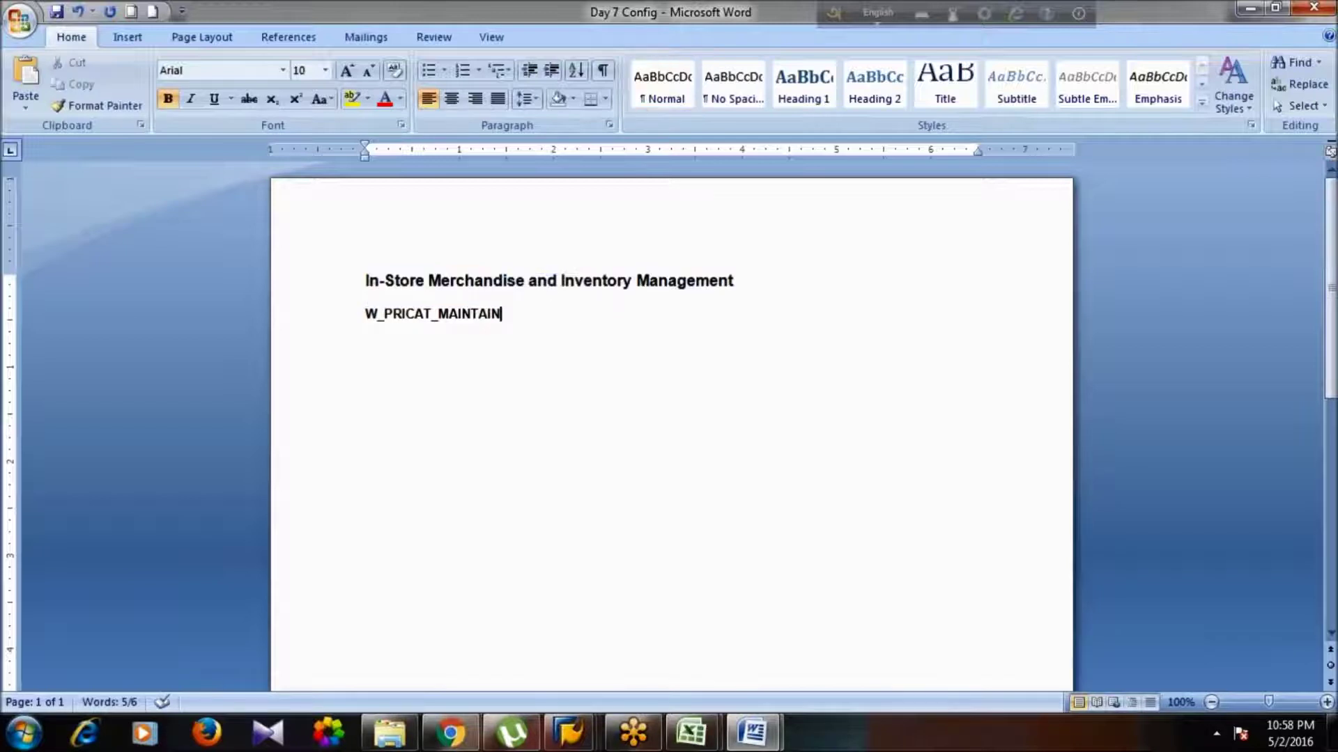
- Remove the bold formatting from the W_PRICAT_MAINTAIN line and set its font size to 10
key("shift+Home")
key("ctrl+b")
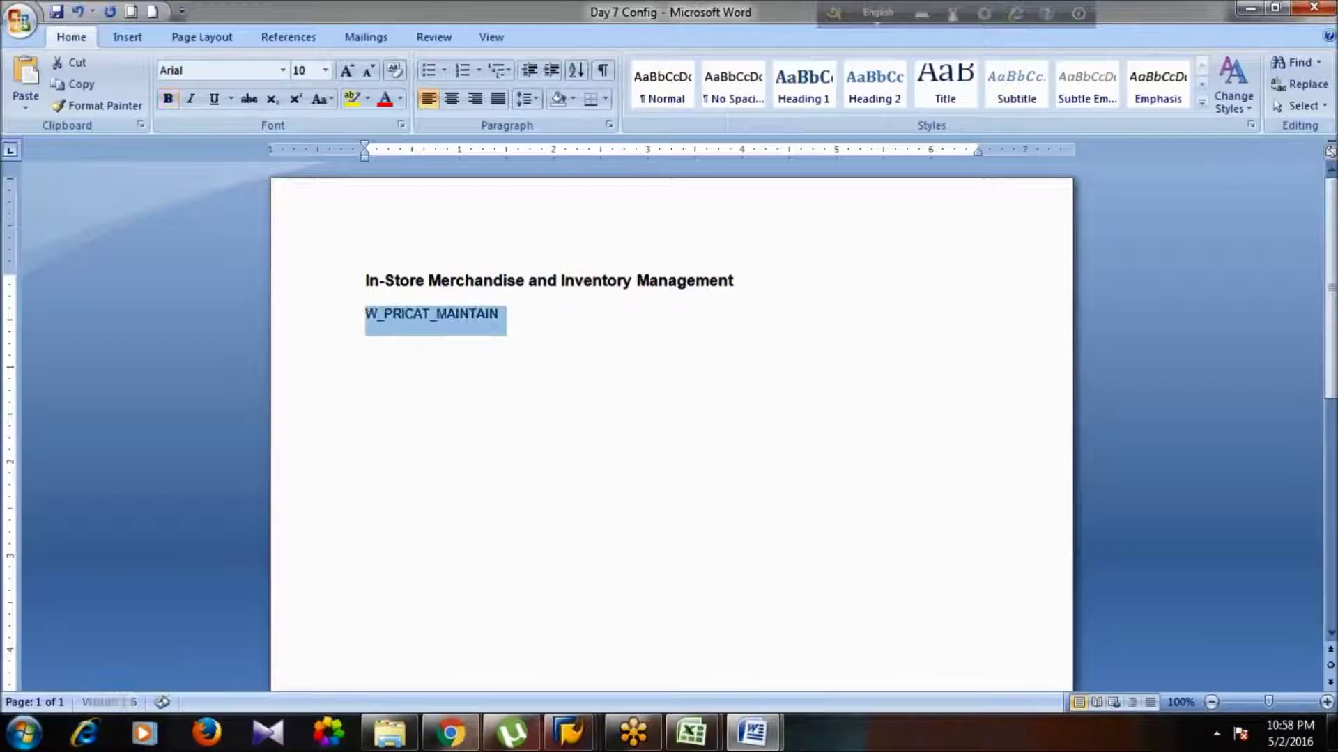
left_click(325, 72)
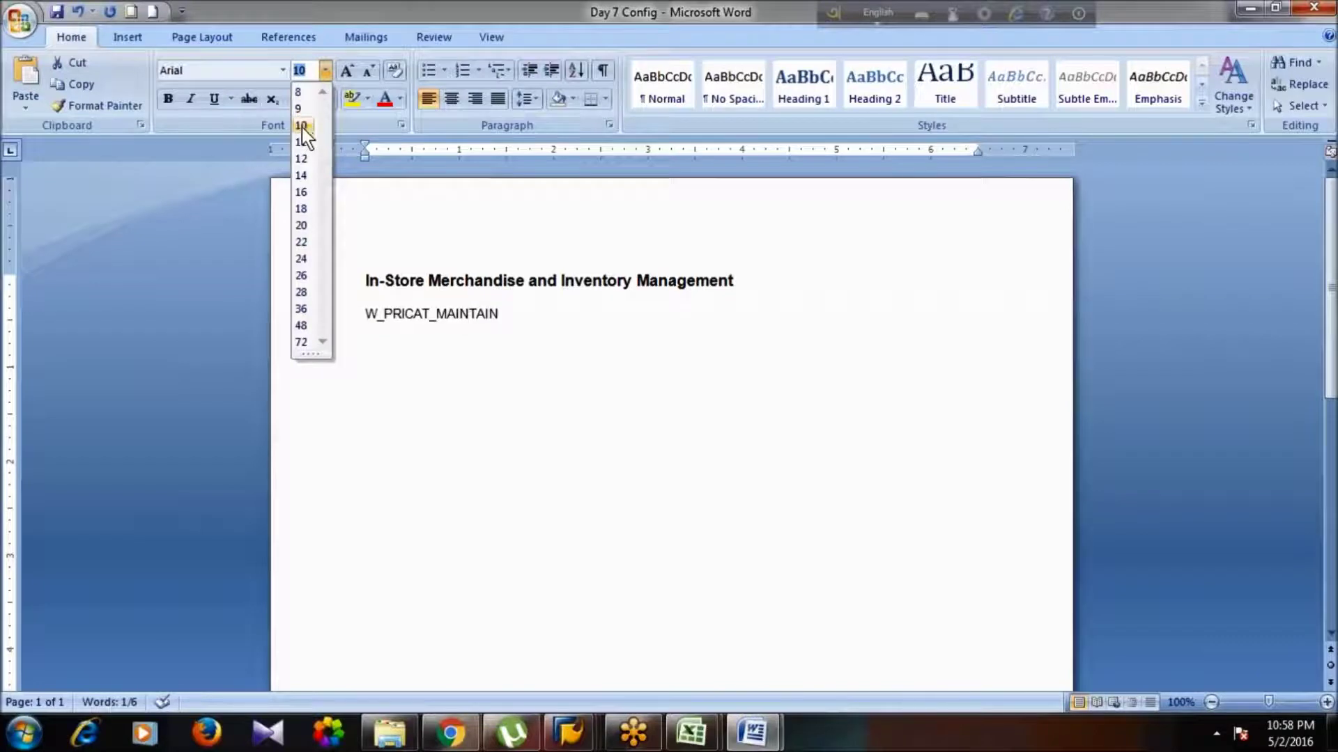
left_click(302, 127)
left_click(491, 315)
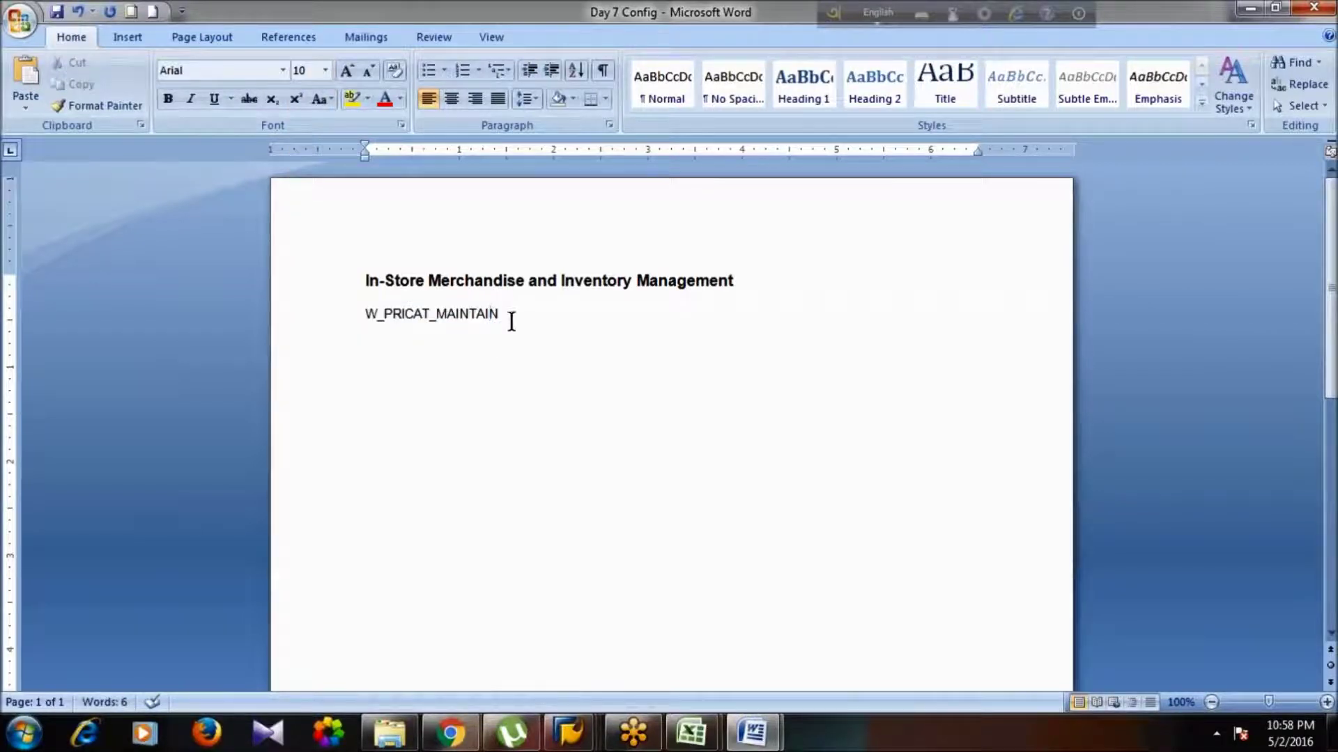
- Check the transaction title in SAP and append ": Edit Price Catalog" to the Word document's W_PRICAT_MAINTAIN line, followed by a new line
key("alt+Tab")
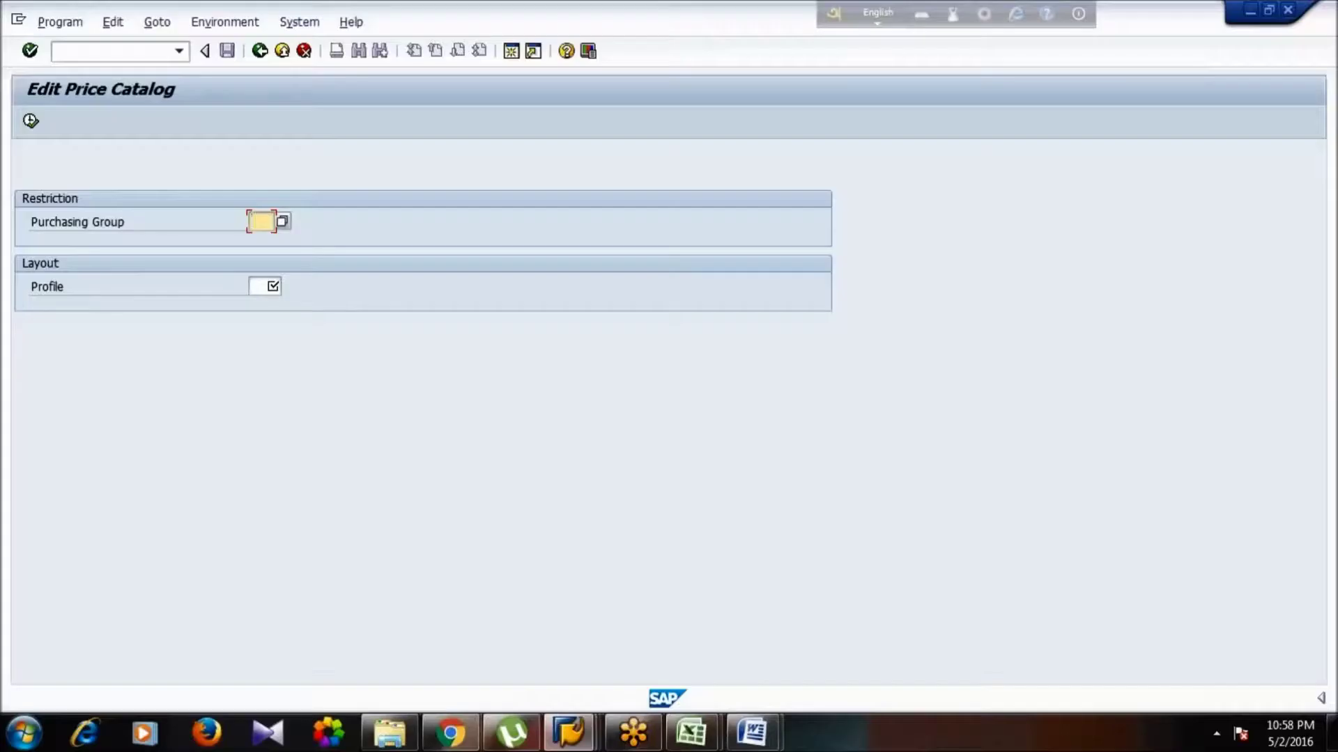
key("alt+Tab")
type(":  Edit Price")
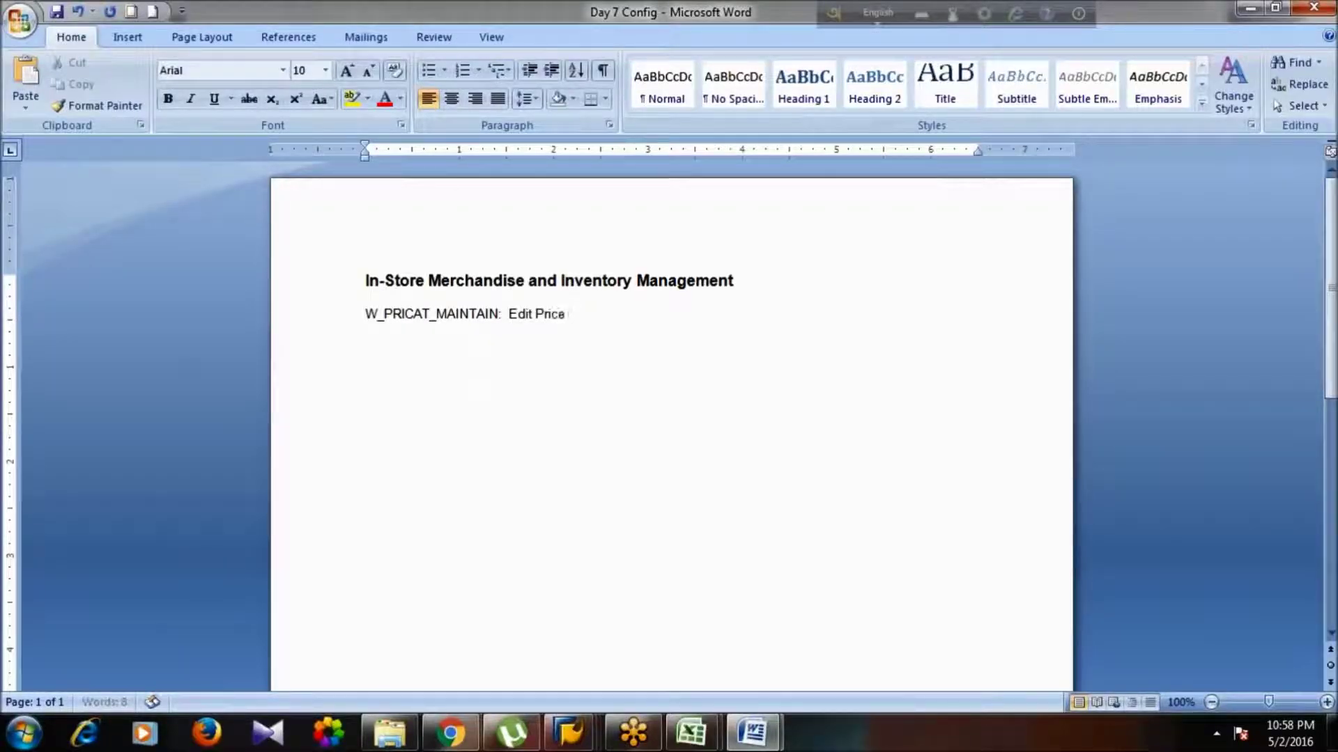
key("alt+Tab")
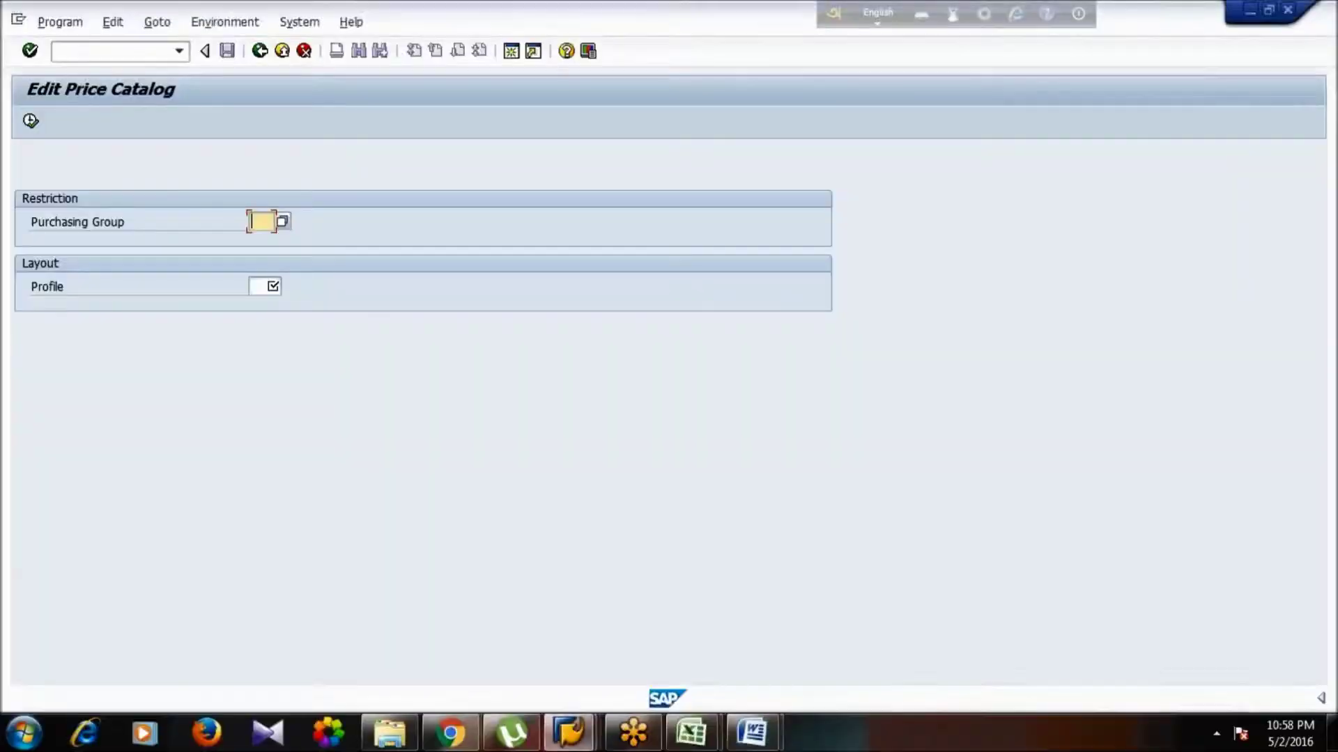
key("alt+Tab")
type("Cata")
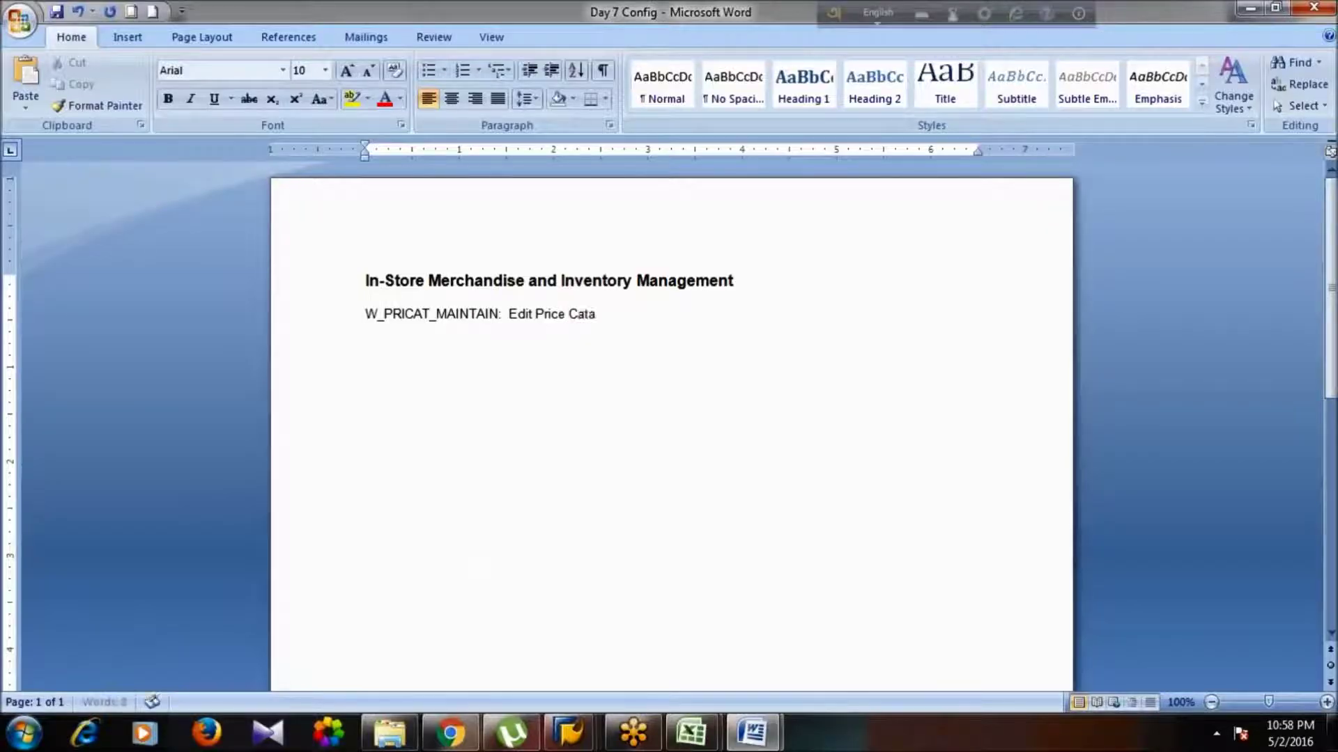
type("log")
key("Return")
- Switch to SAP and choose purchasing group R30 (Retail Standard US) and profile 0001 for the price catalog
key("alt+Tab")
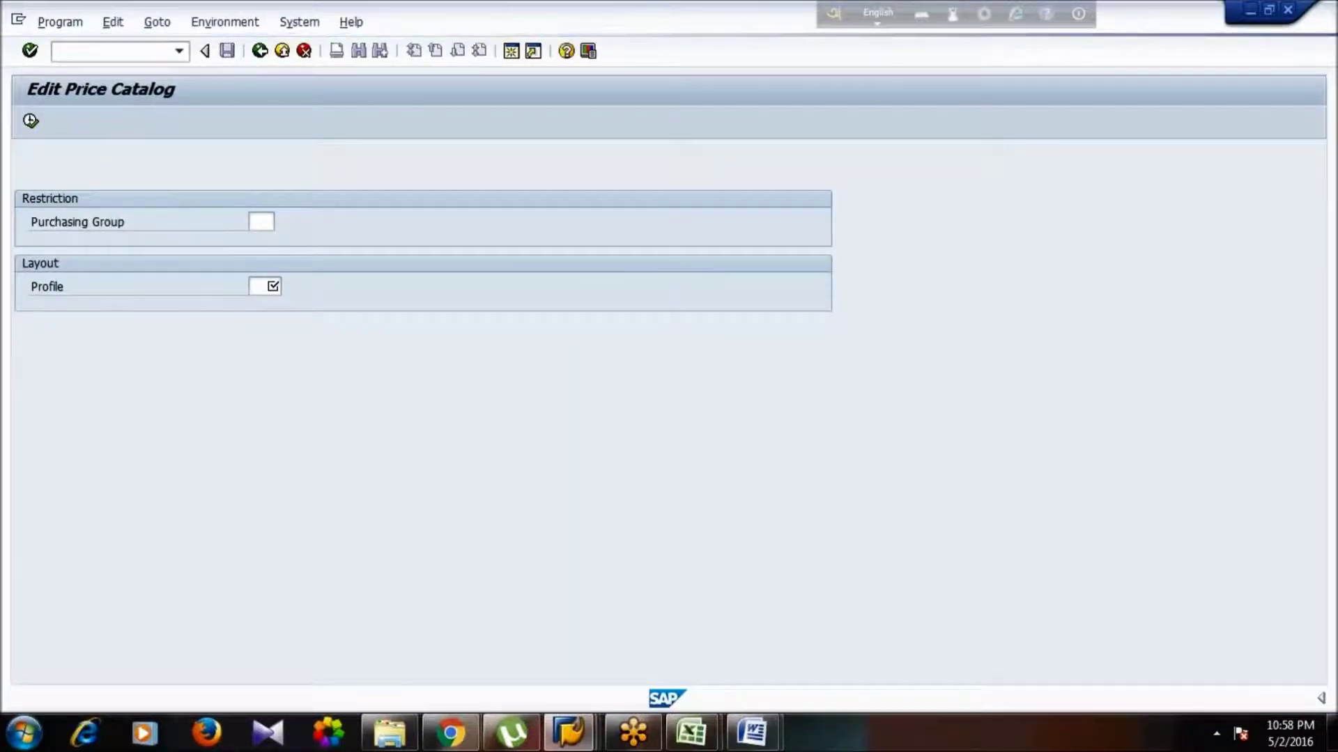
key("F4")
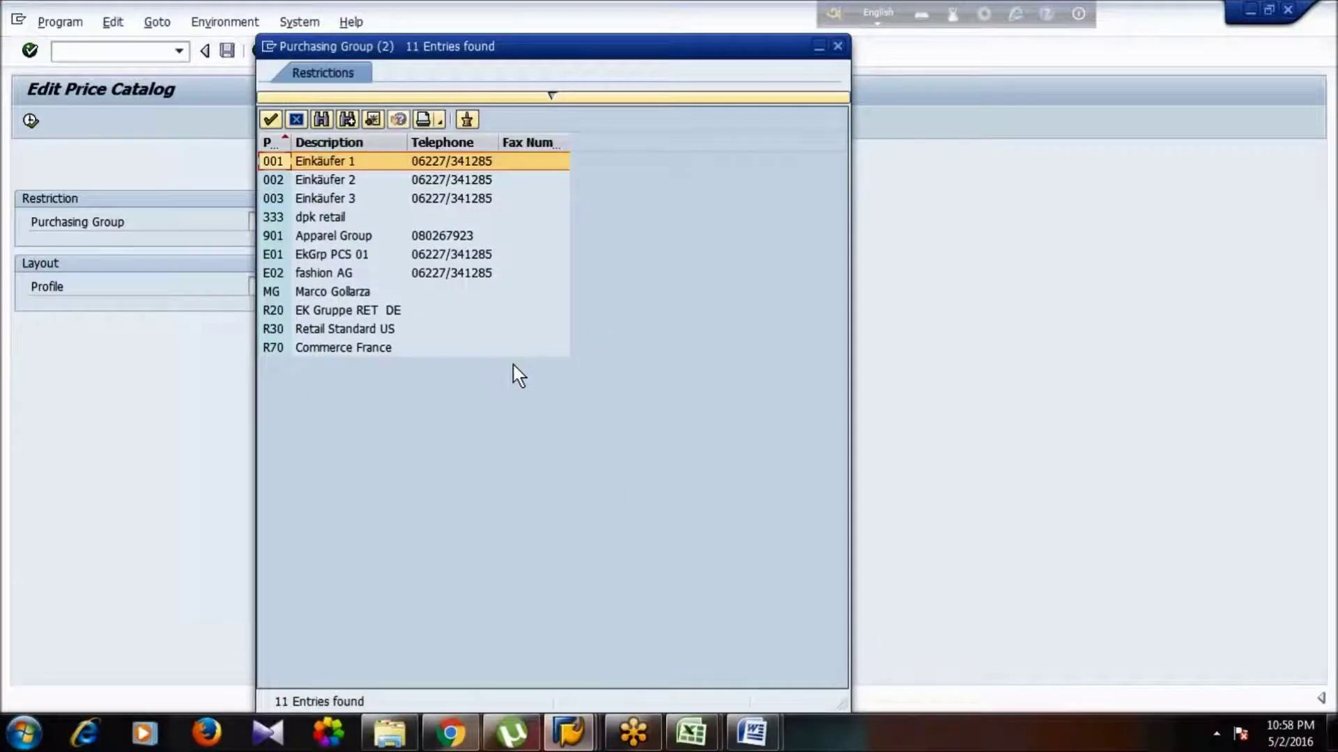
double_click(374, 330)
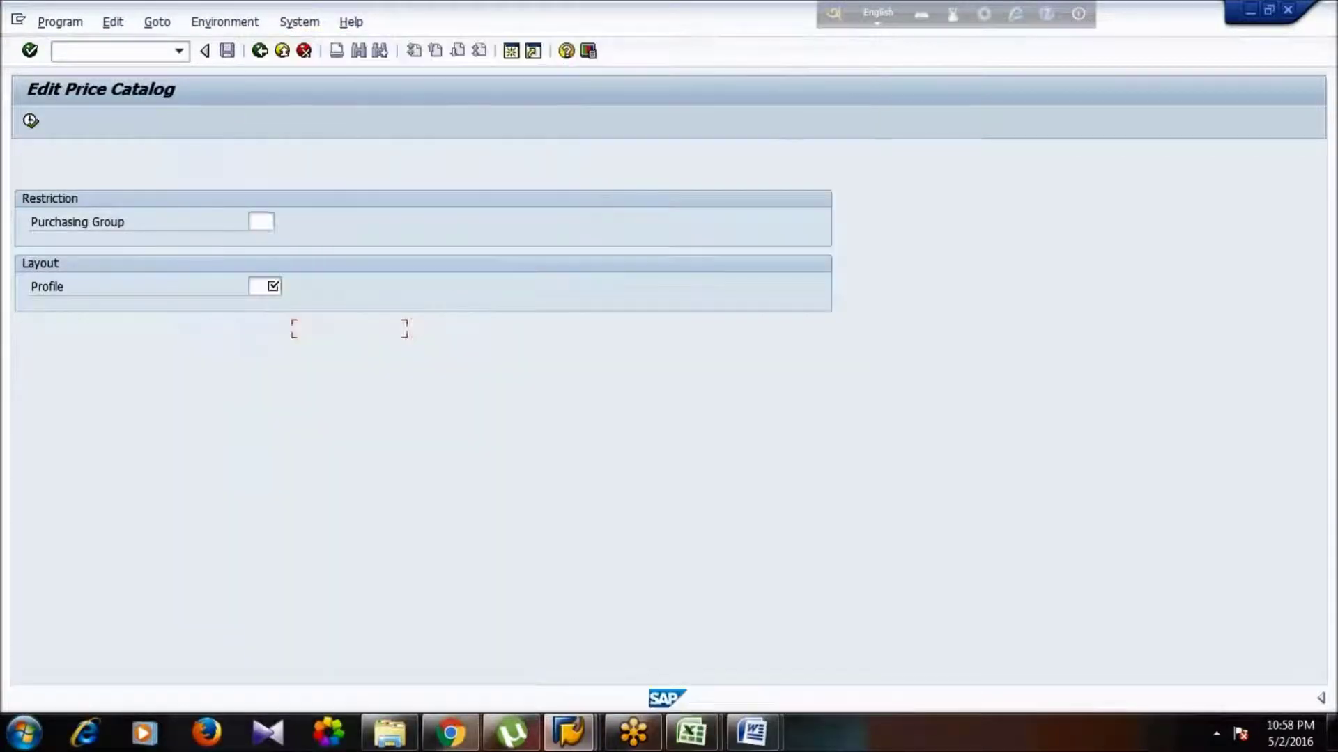
key("Tab")
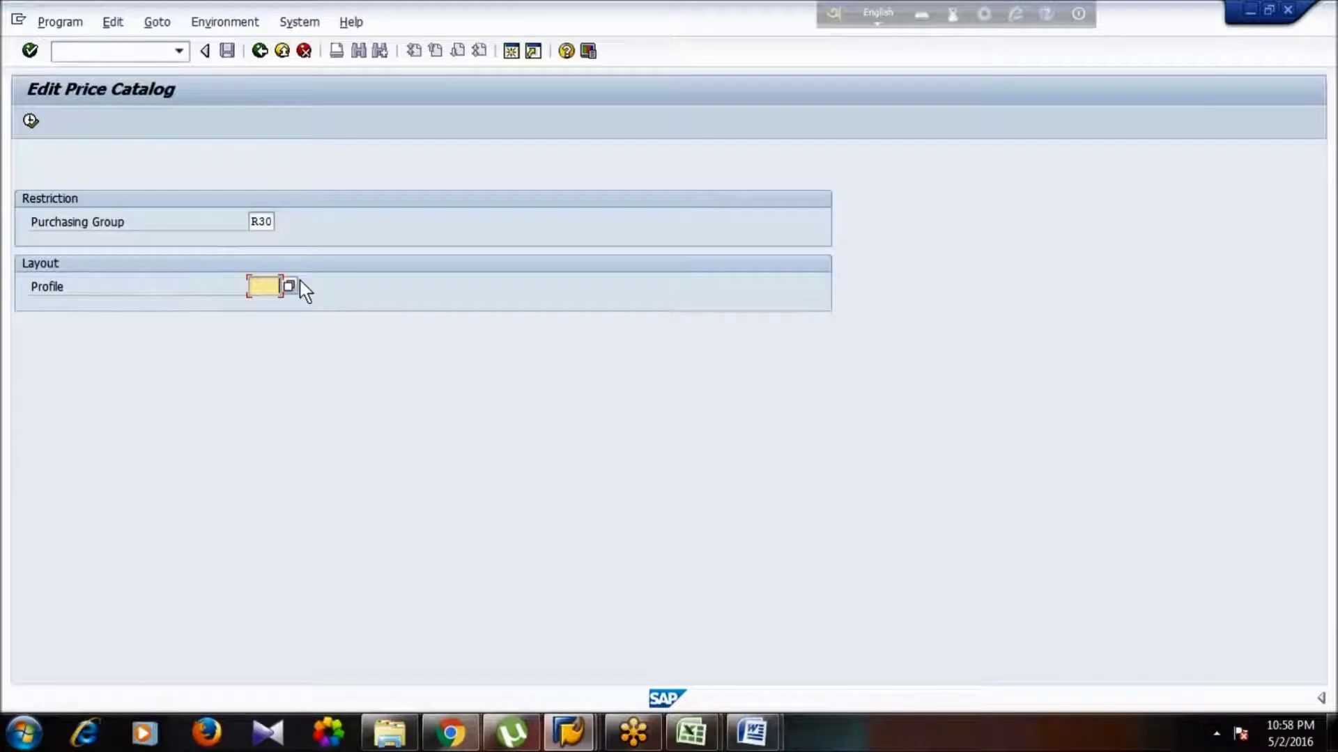
left_click(290, 287)
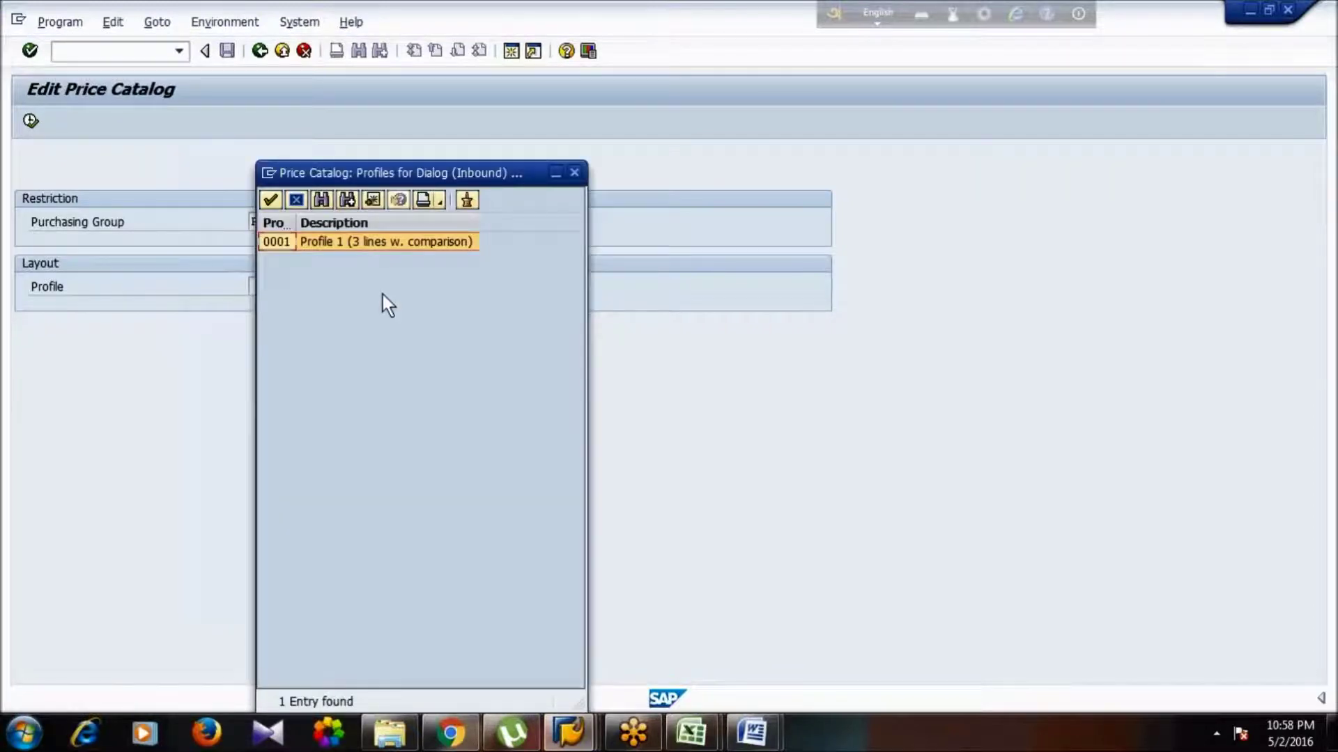
double_click(324, 245)
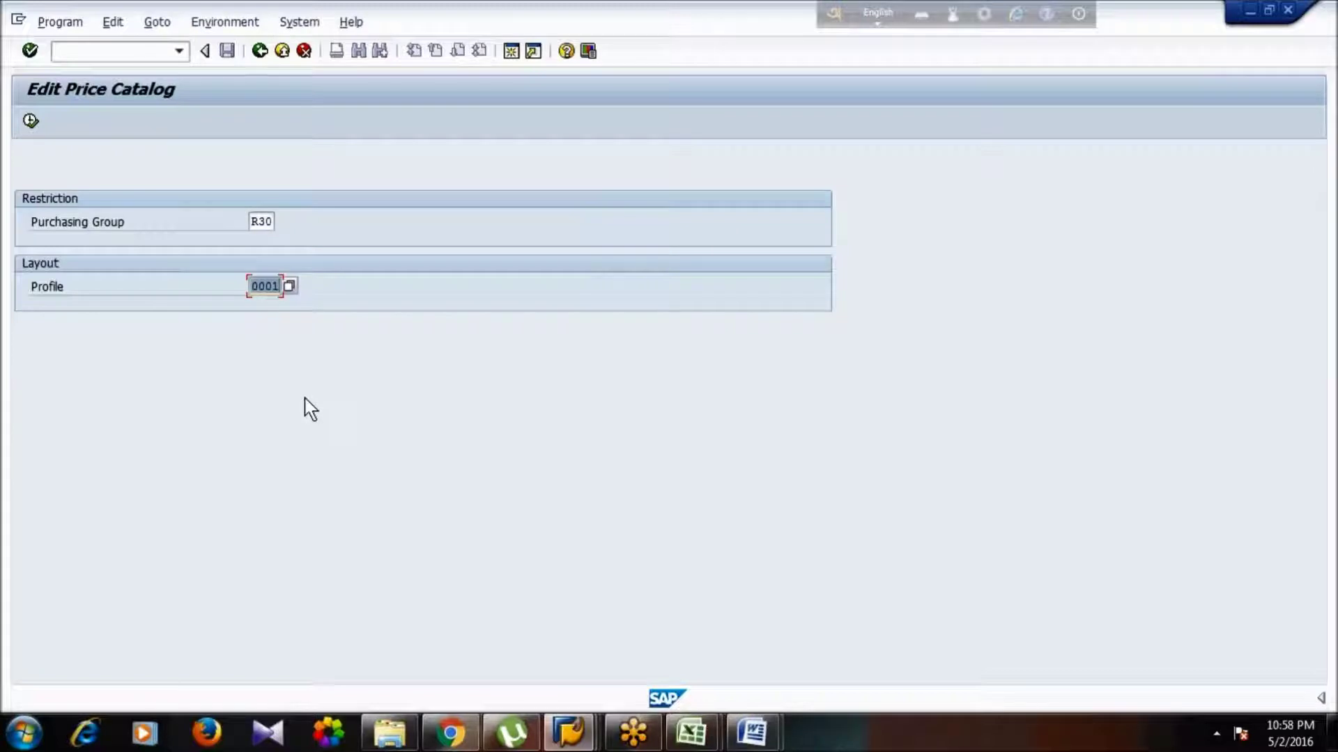
- Open Paint and paste the screenshot of the Edit Price Catalog screen
left_click(24, 733)
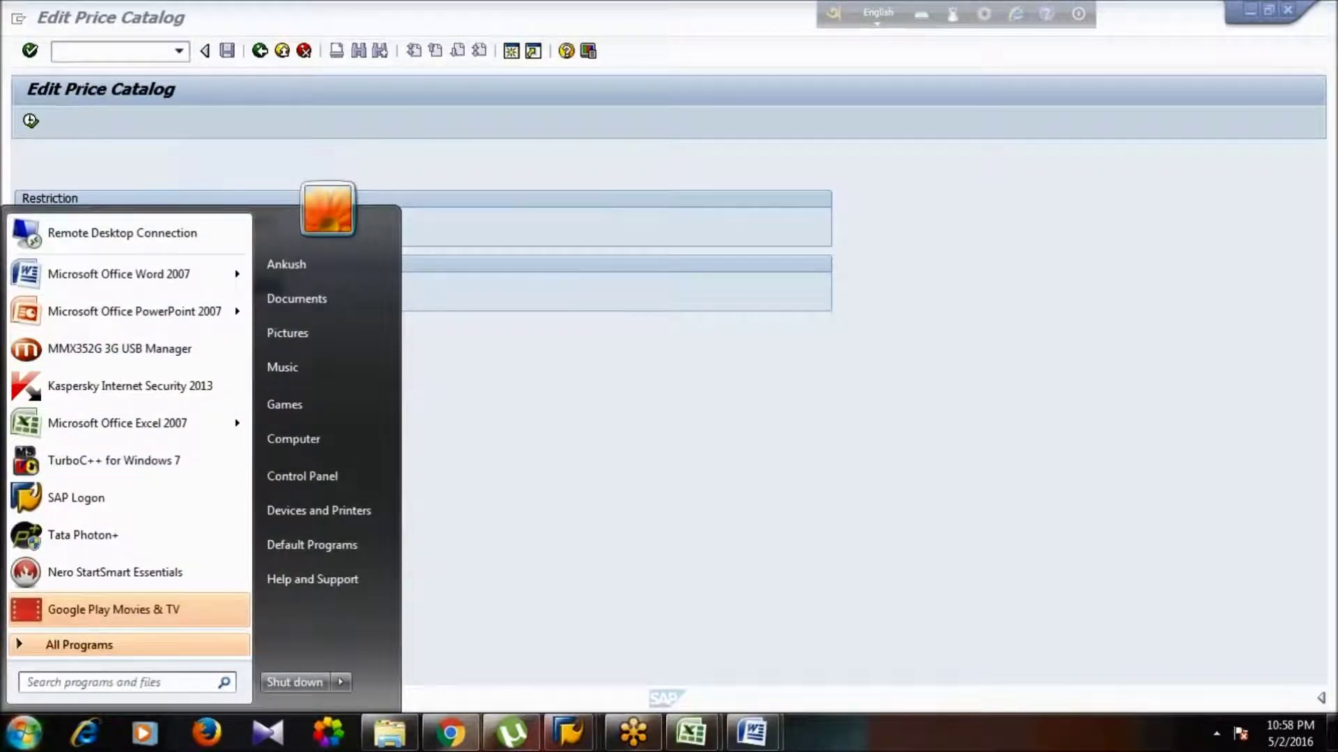
left_click(94, 681)
type("paint")
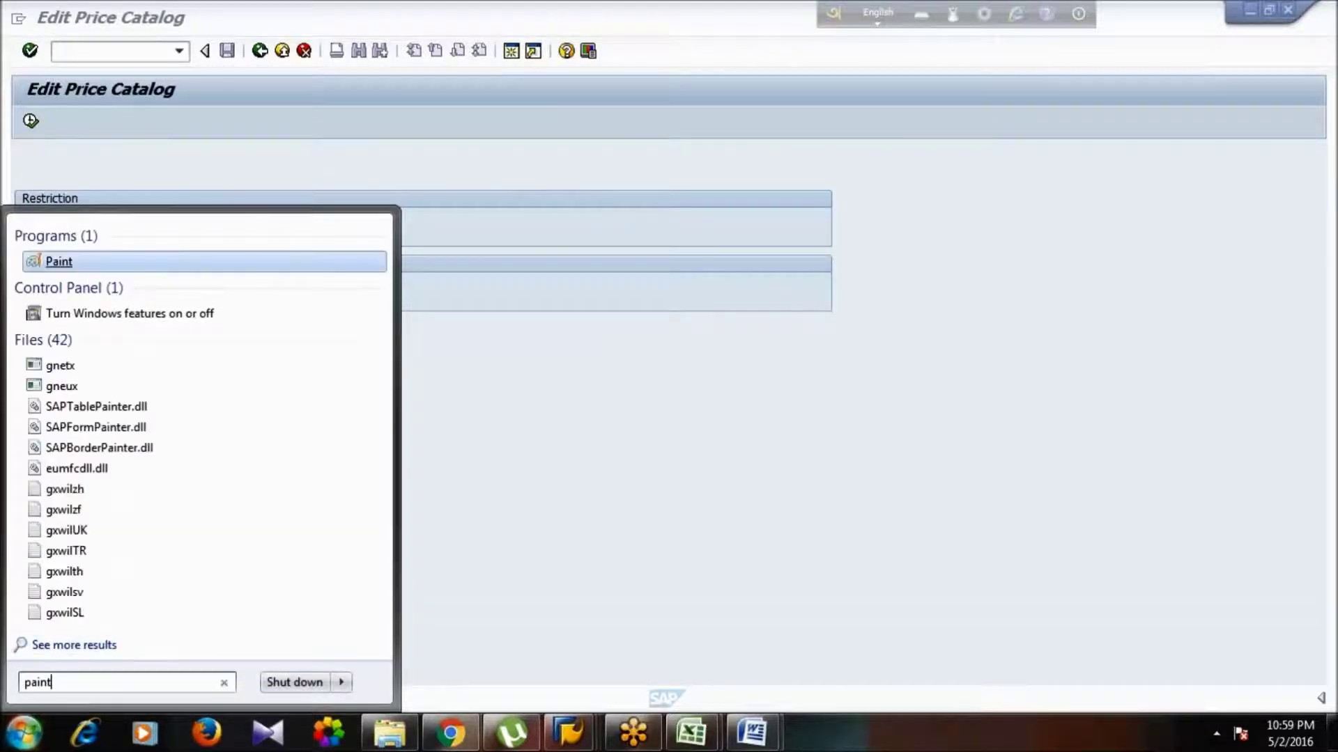
key("Return")
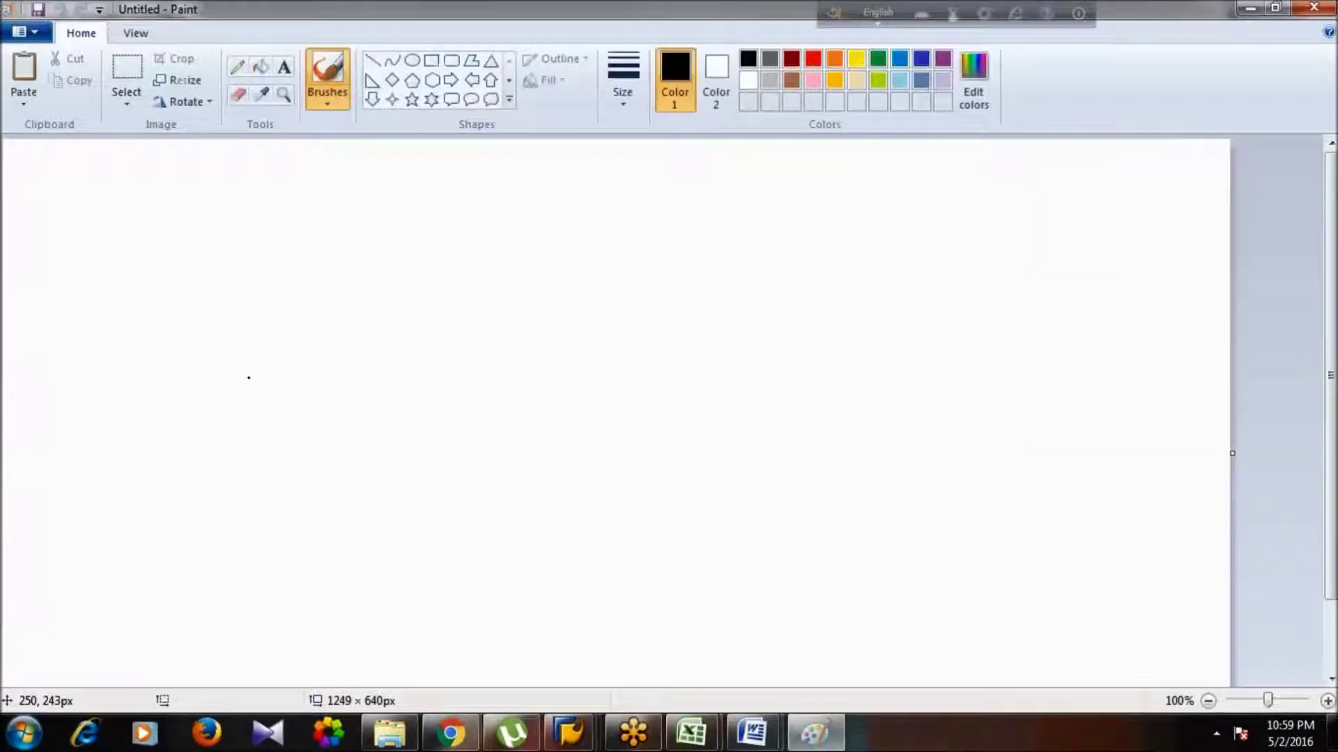
key("ctrl+v")
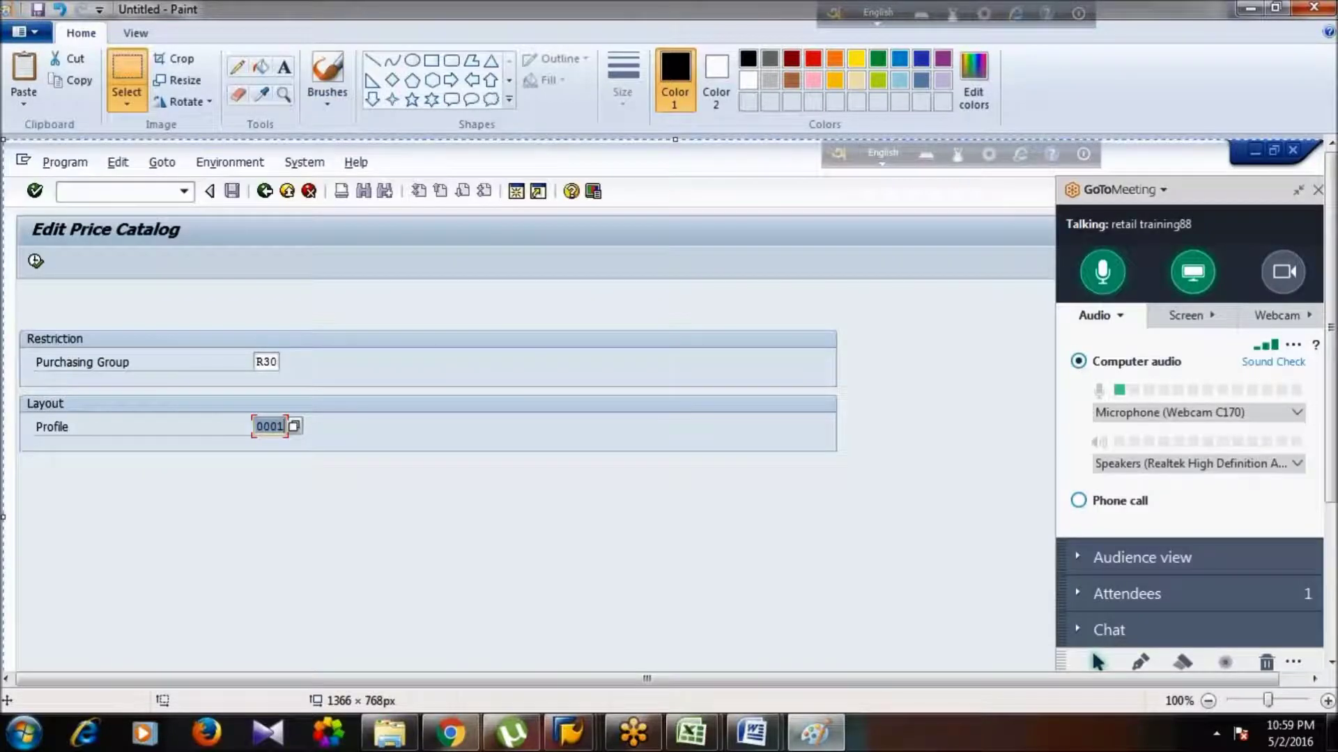
- Copy the Edit Price Catalog area, about 347 × 236 px, from the Paint screenshot and paste it below the transaction line in Word
left_click(126, 70)
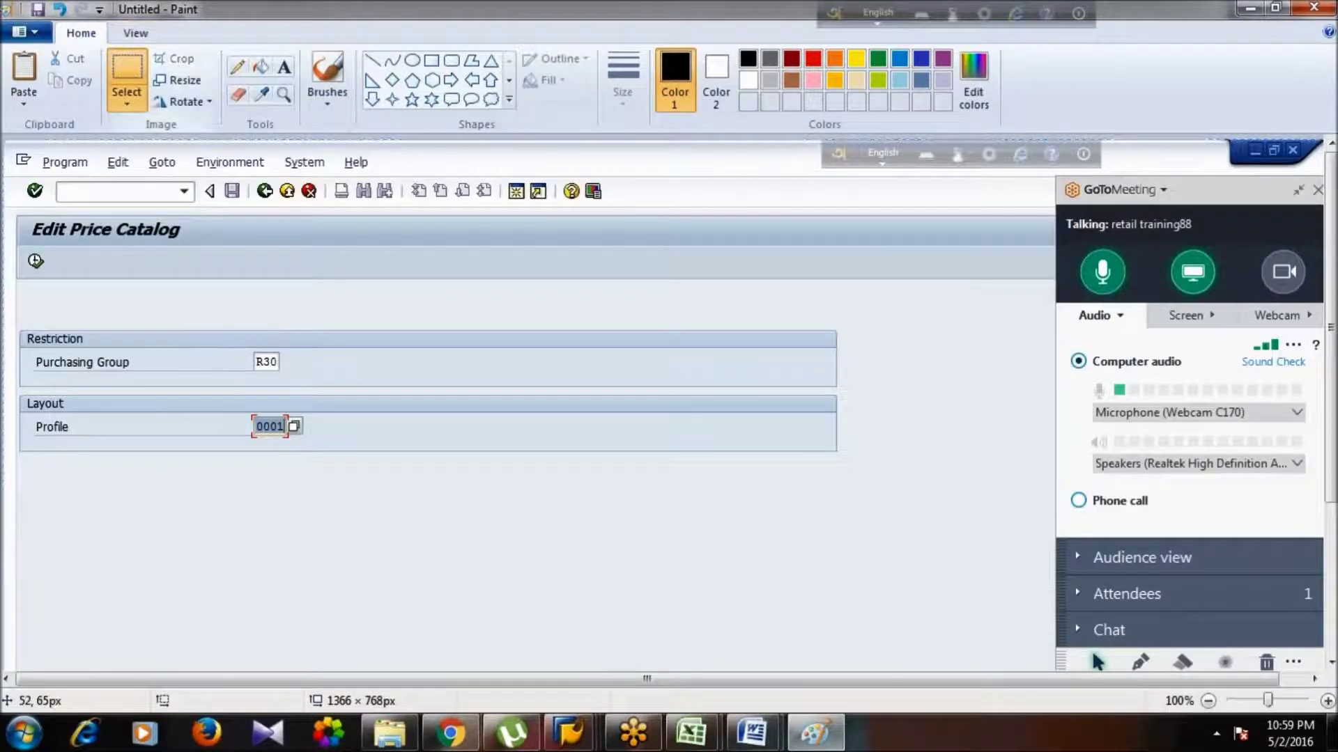
left_click_drag(18, 216, 359, 447)
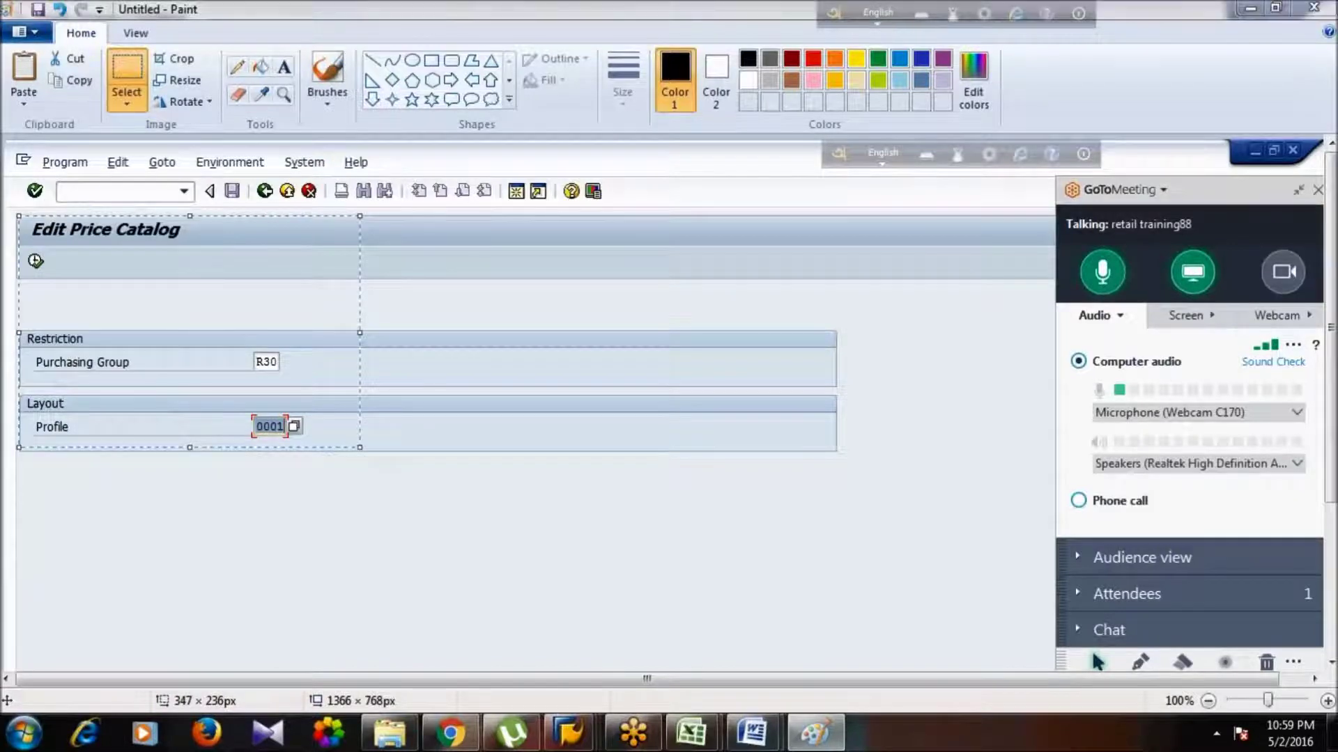
key("alt+Tab")
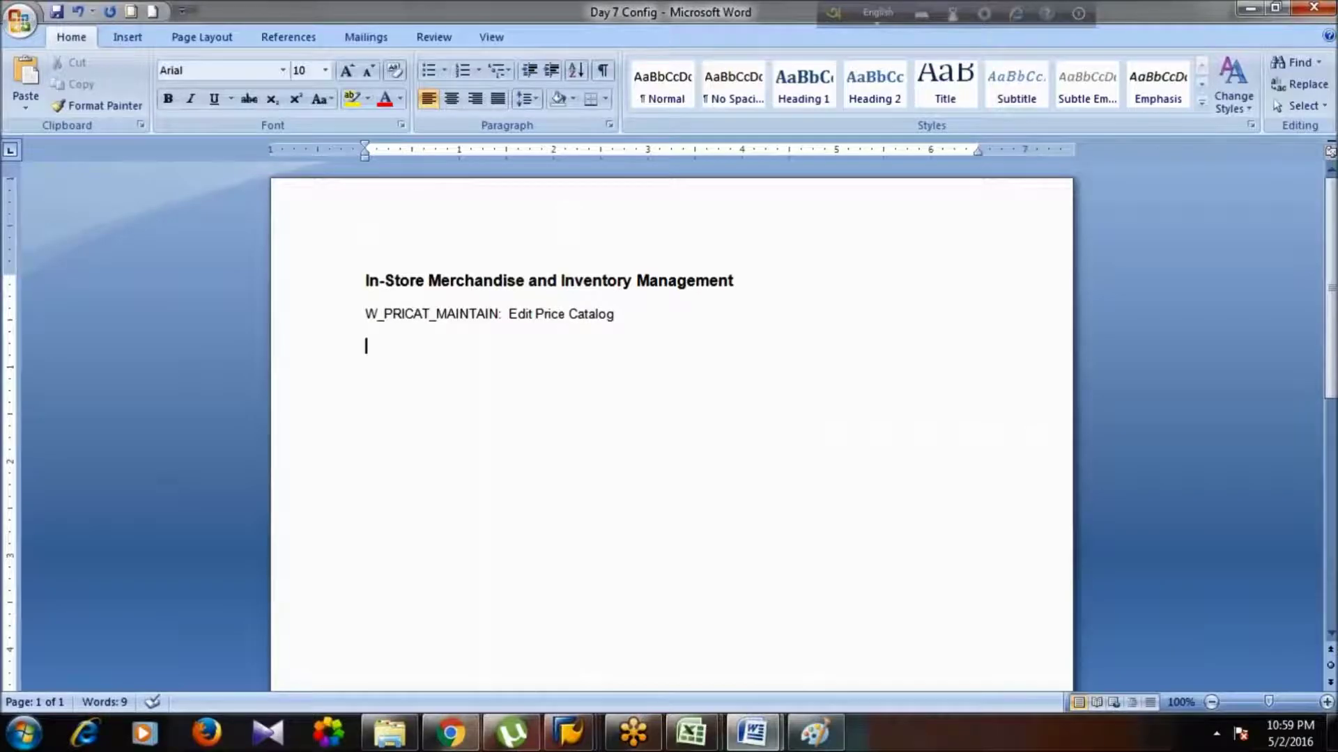
key("ctrl+v")
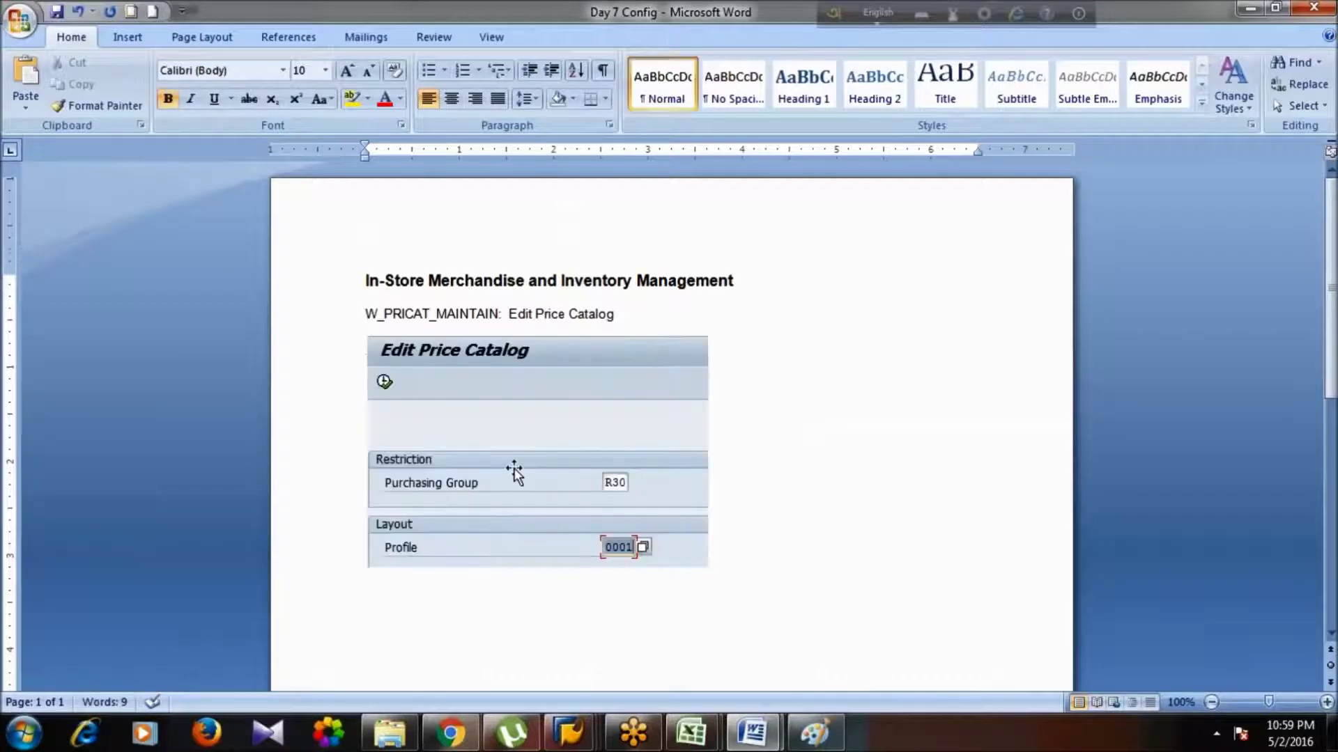
left_click(705, 550)
- Switch to SAP and execute Edit Price Catalog with the entered purchasing group and profile
key("alt+Tab")
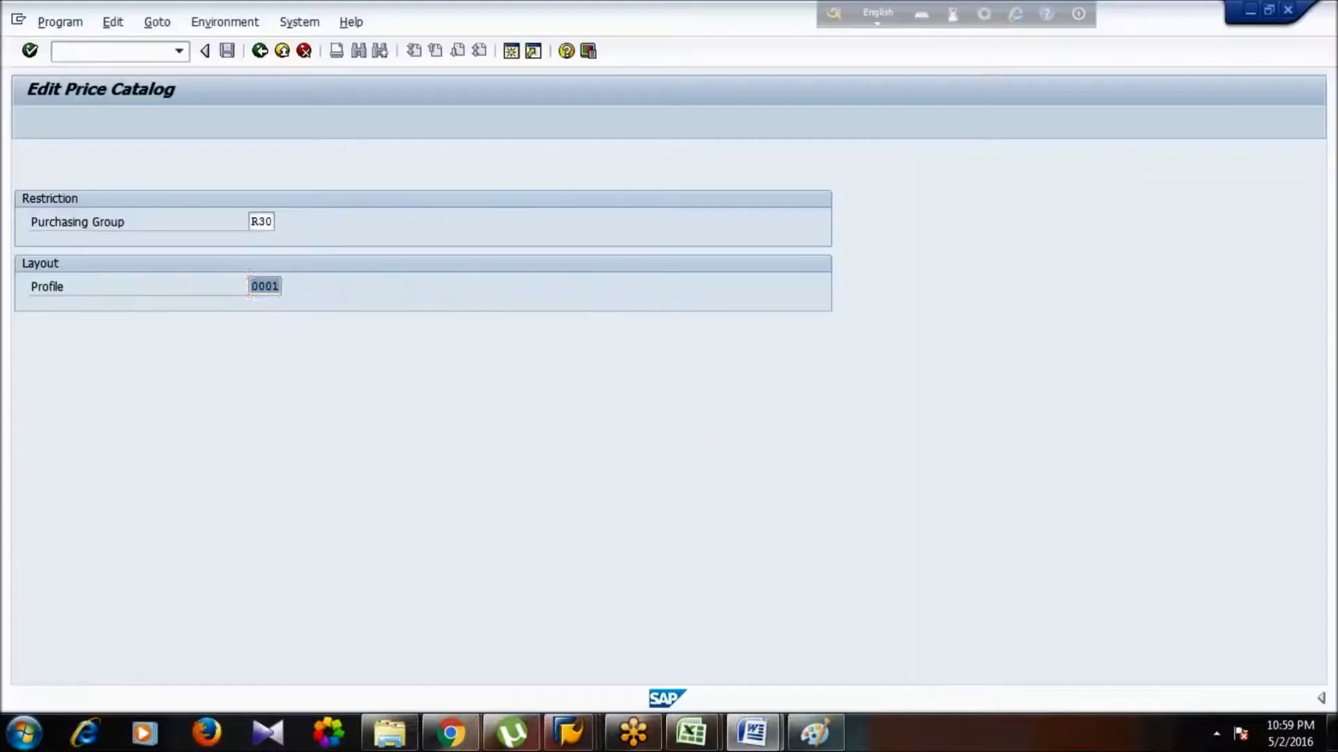
left_click(32, 121)
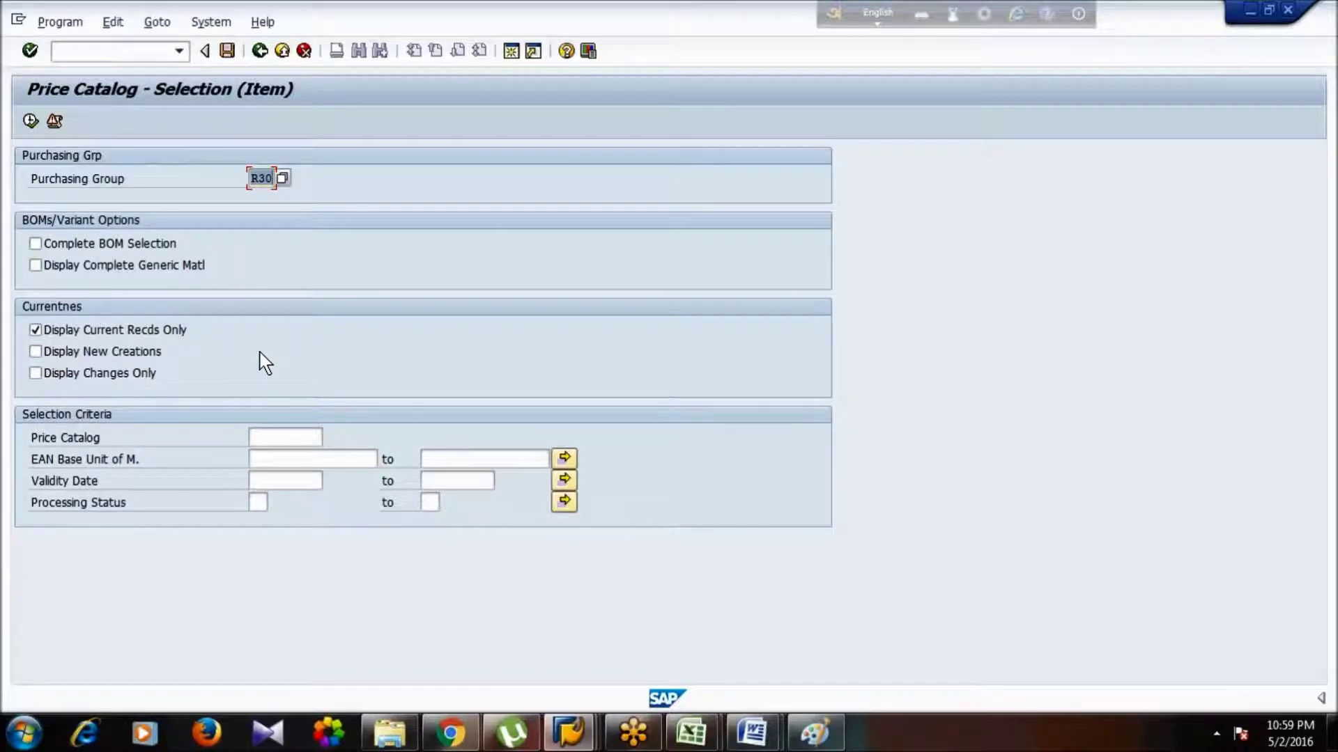
- Switch to Paint and paste the screenshot of the Price Catalog - Selection (Item) screen
key("alt+Tab")
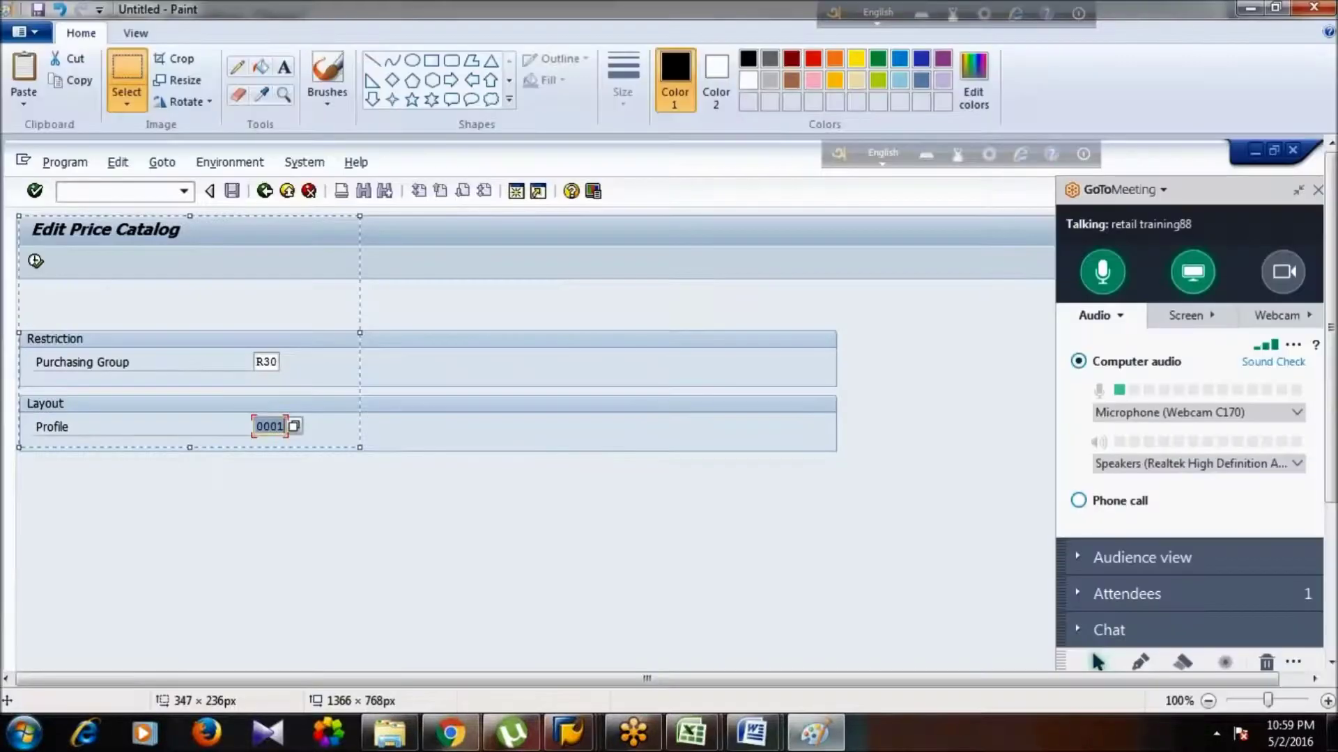
key("ctrl+v")
left_click(133, 85)
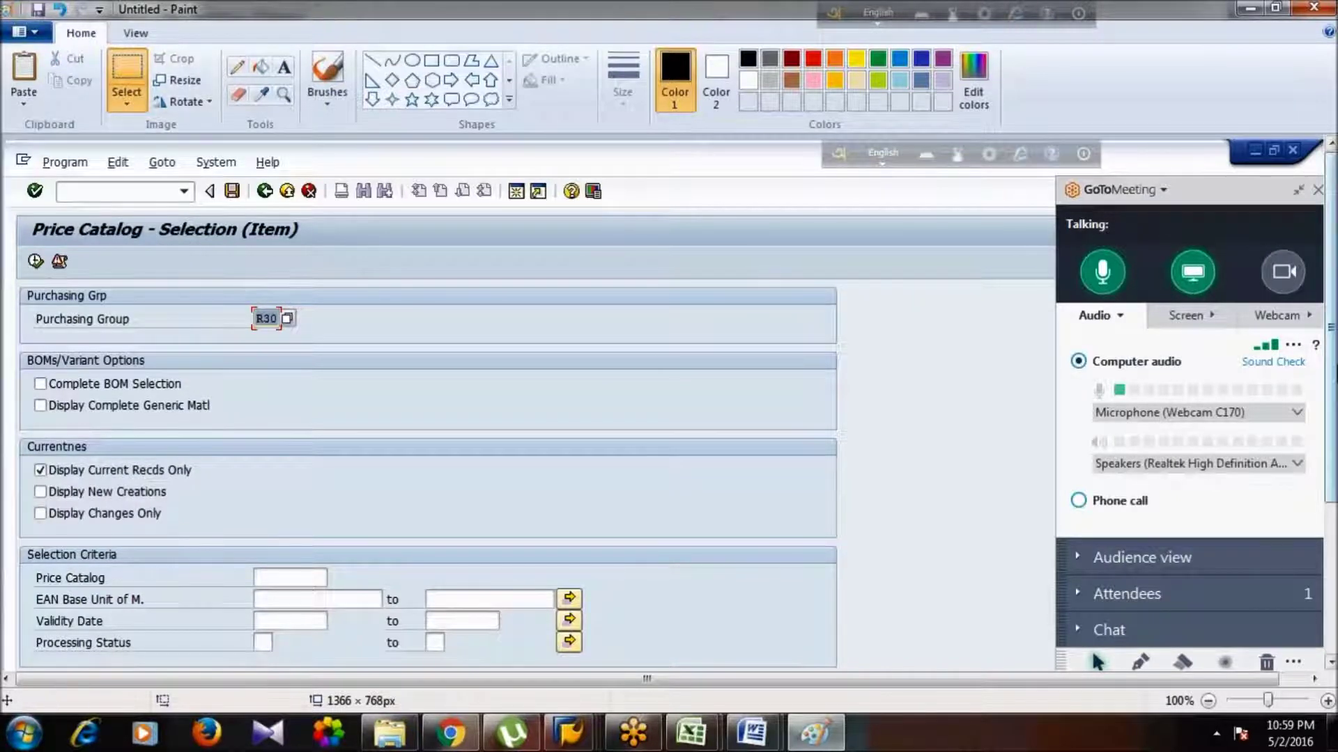
scroll(1329, 387, "down", 2)
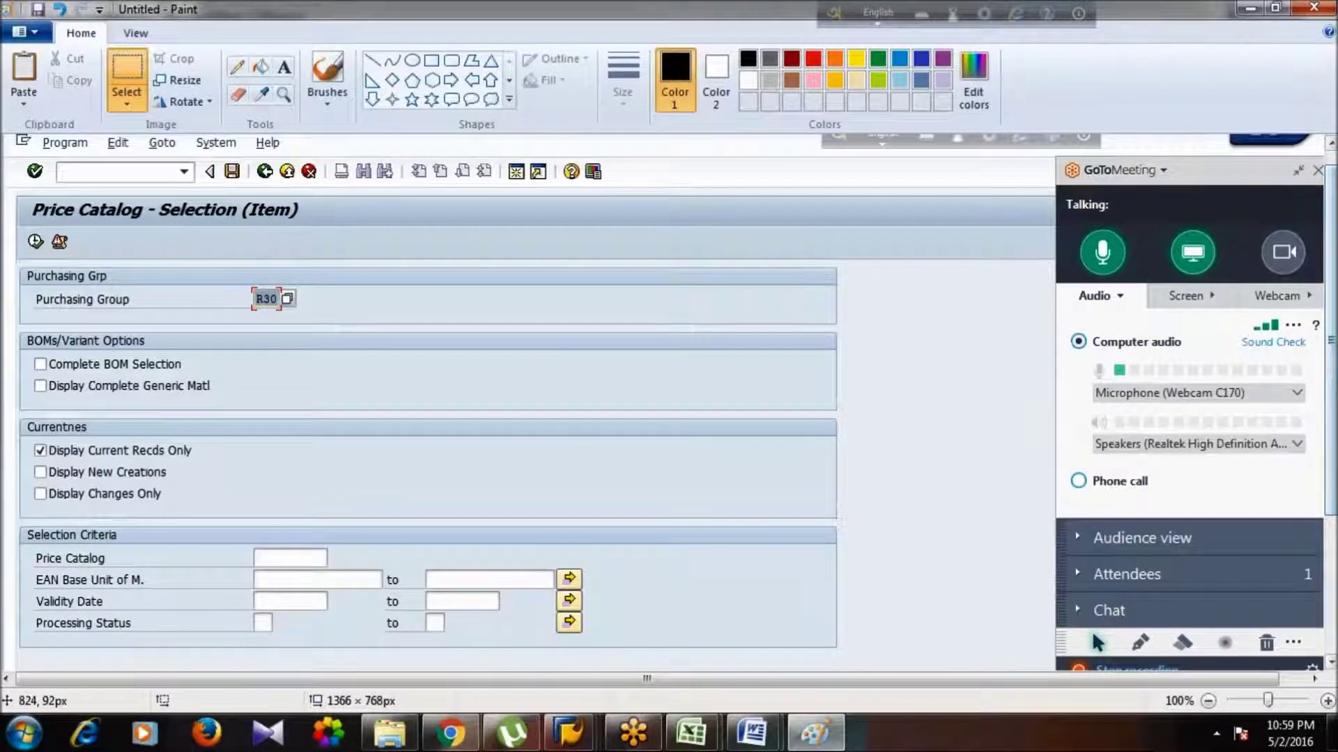
- Copy the Selection (Item) area, about 587 × 463 px, paste it below the first screenshot in Word and save the document
mouse_move(14, 196)
left_mouse_down()
mouse_move(418, 467)
mouse_move(511, 630)
mouse_move(590, 647)
left_mouse_up()
key("alt+Tab")
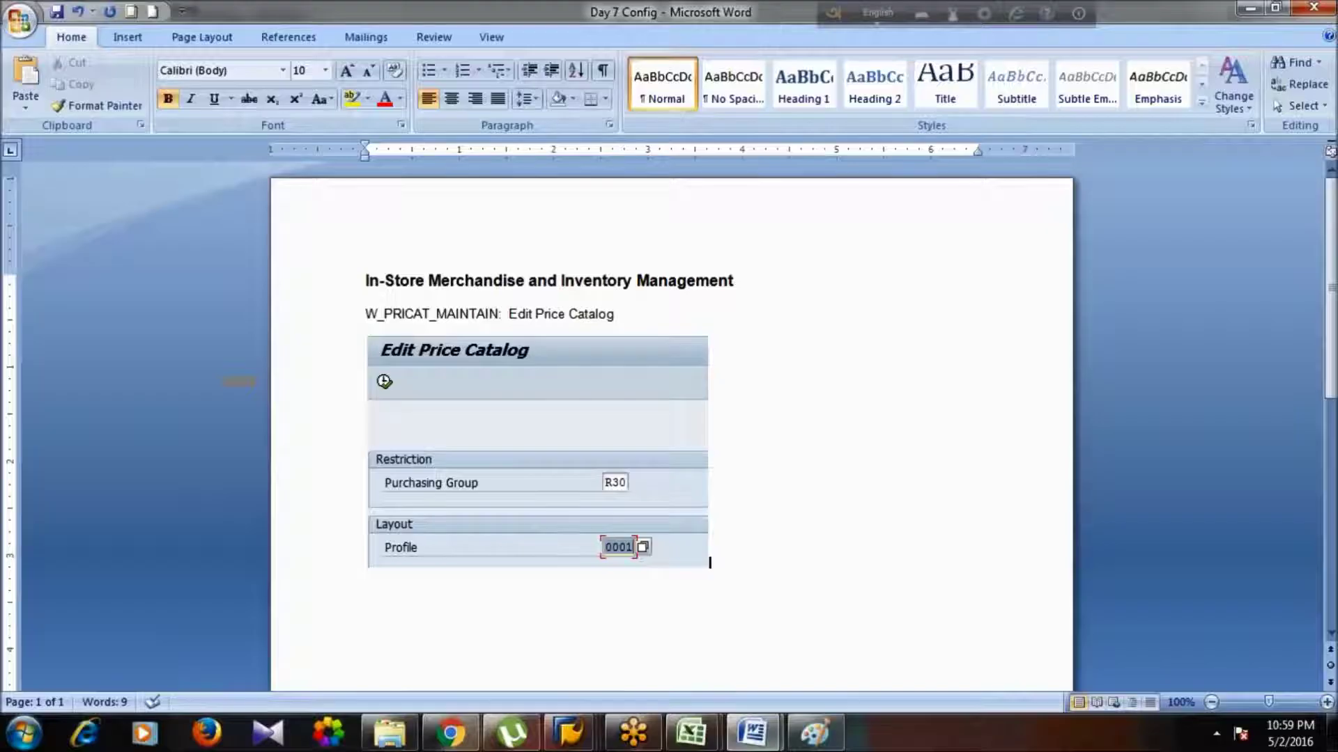
key("ctrl+v")
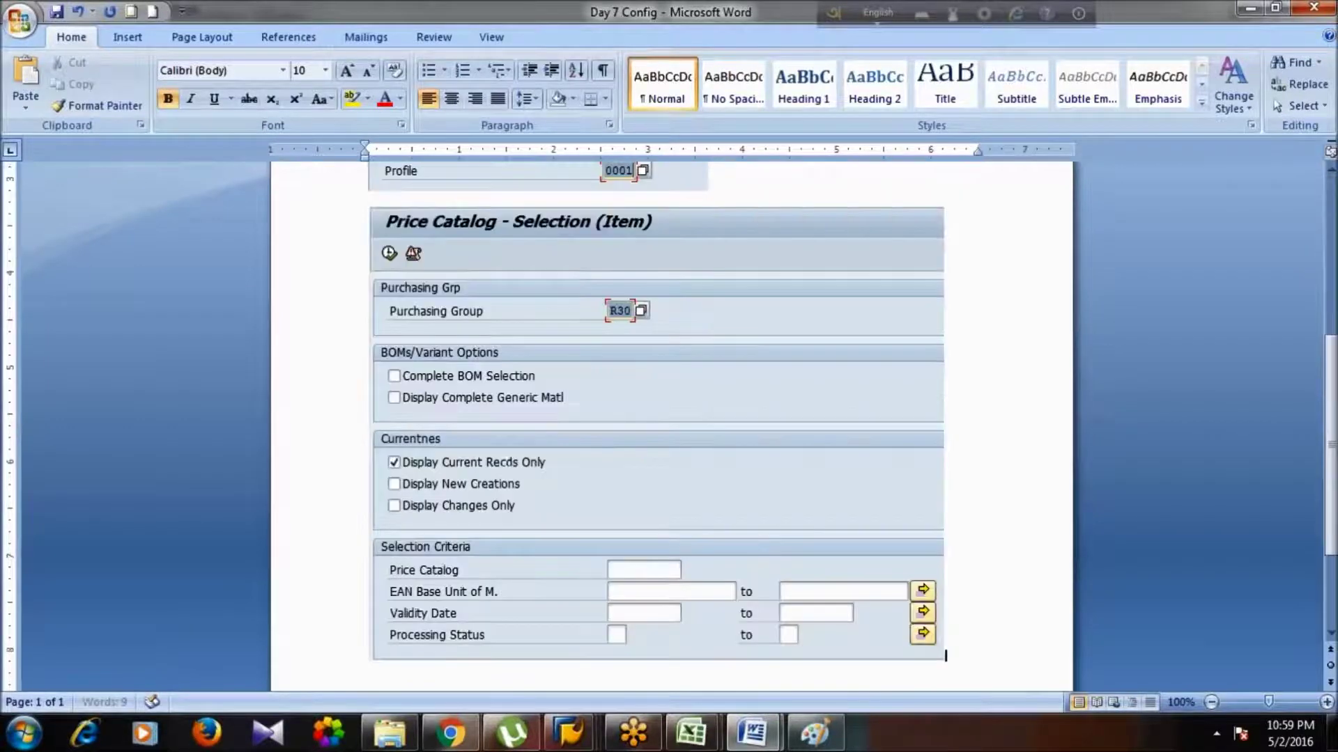
key("ctrl+s")
- Switch to SAP, leave the price catalog for SAP Easy Access and start transaction WB02
key("alt+Tab")
key("alt+Tab")
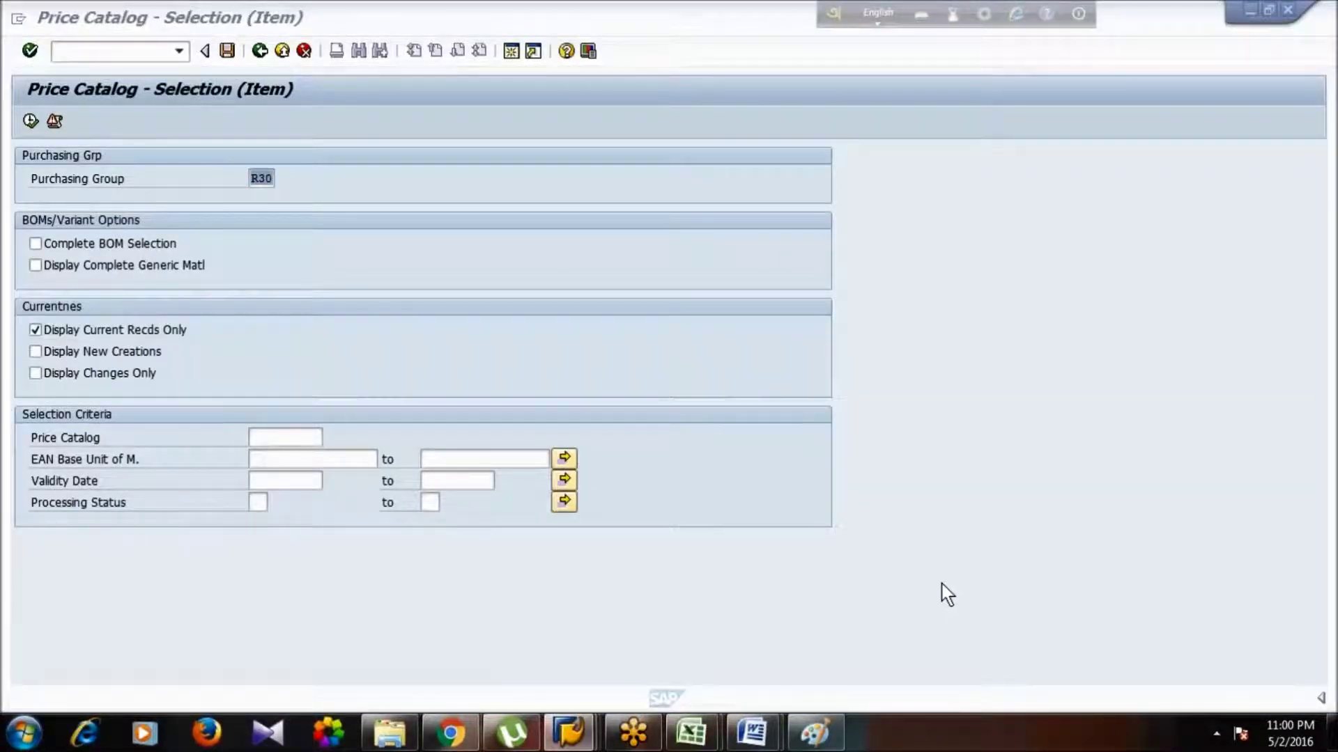
left_click(260, 51)
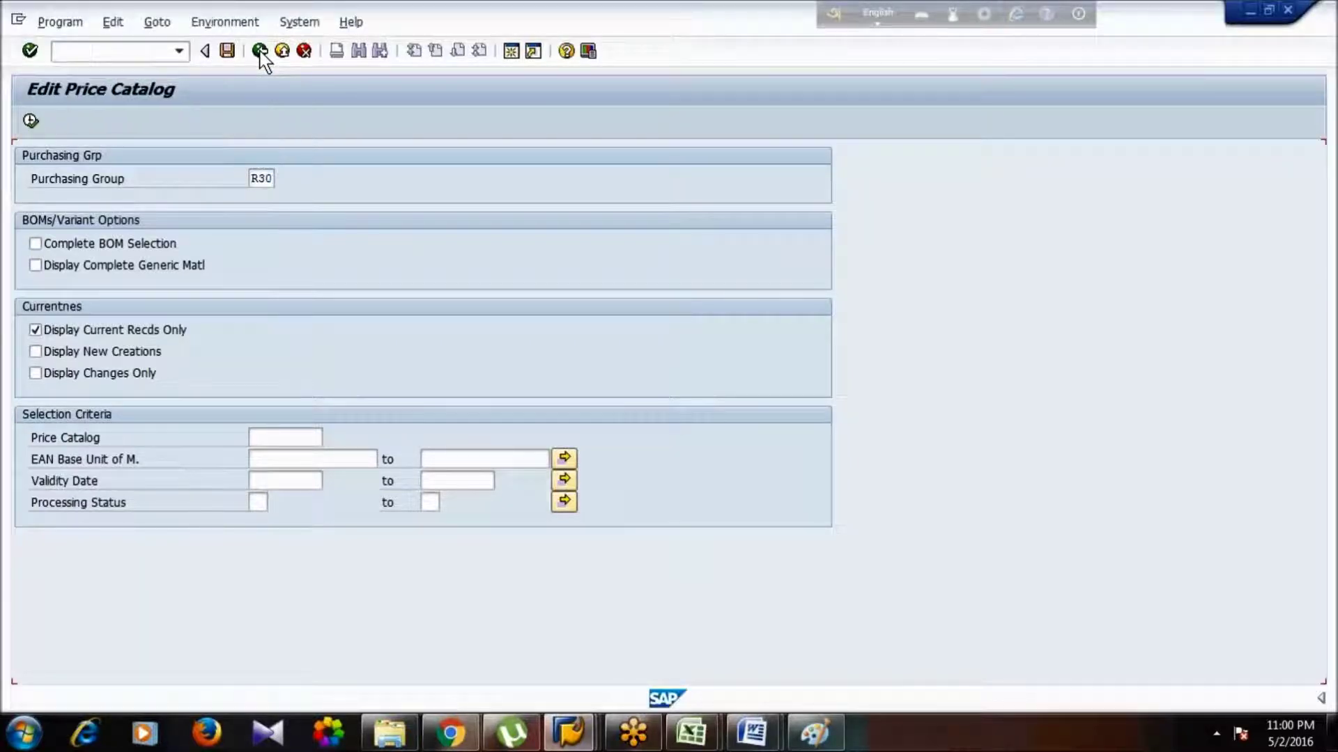
left_click(259, 51)
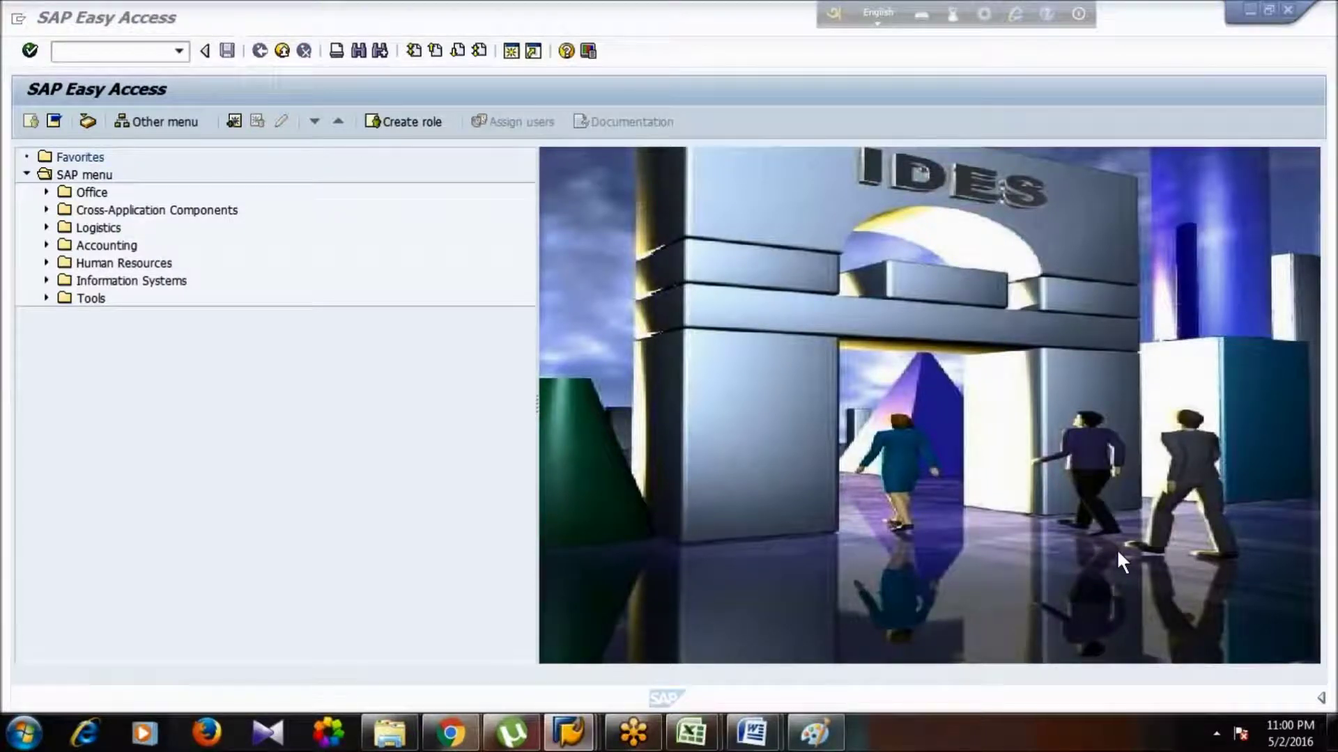
left_click(146, 56)
type("wb02")
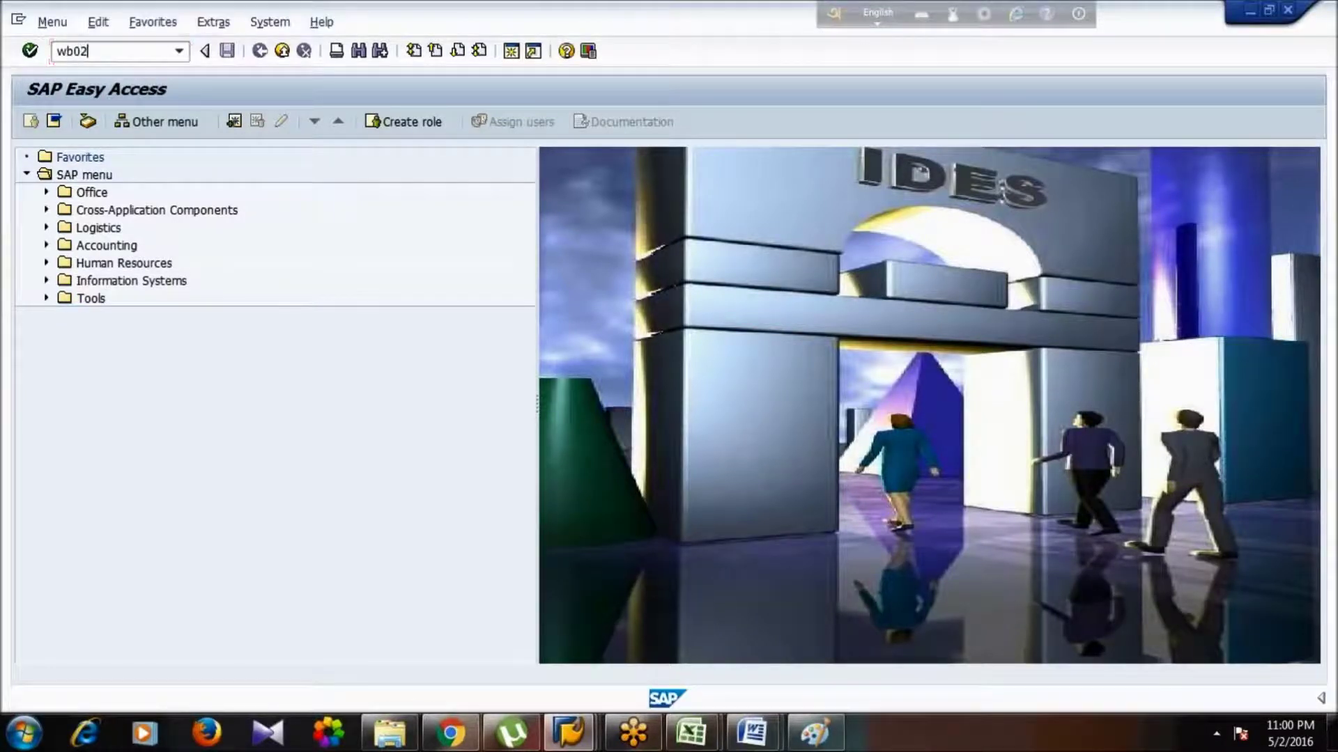
key("Return")
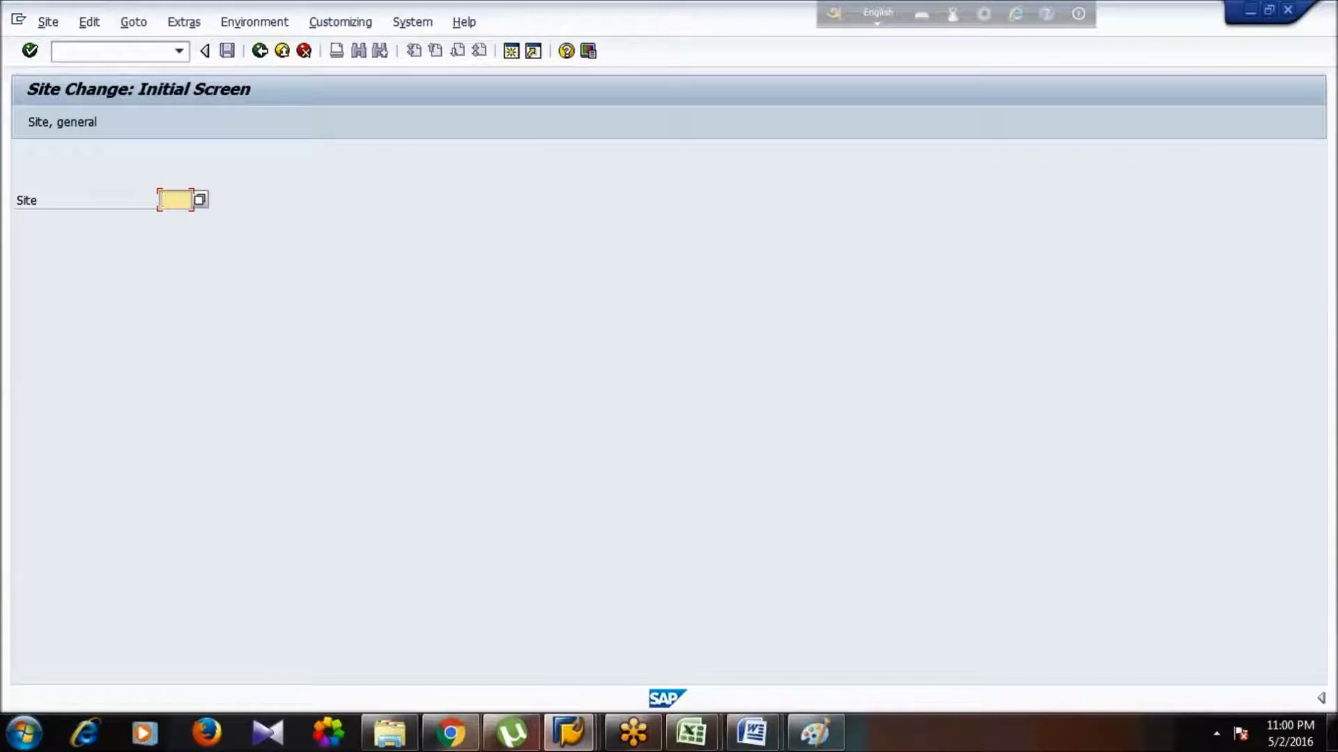
- Open site Z111 for change and display its POS data
type("Z111")
key("Return")
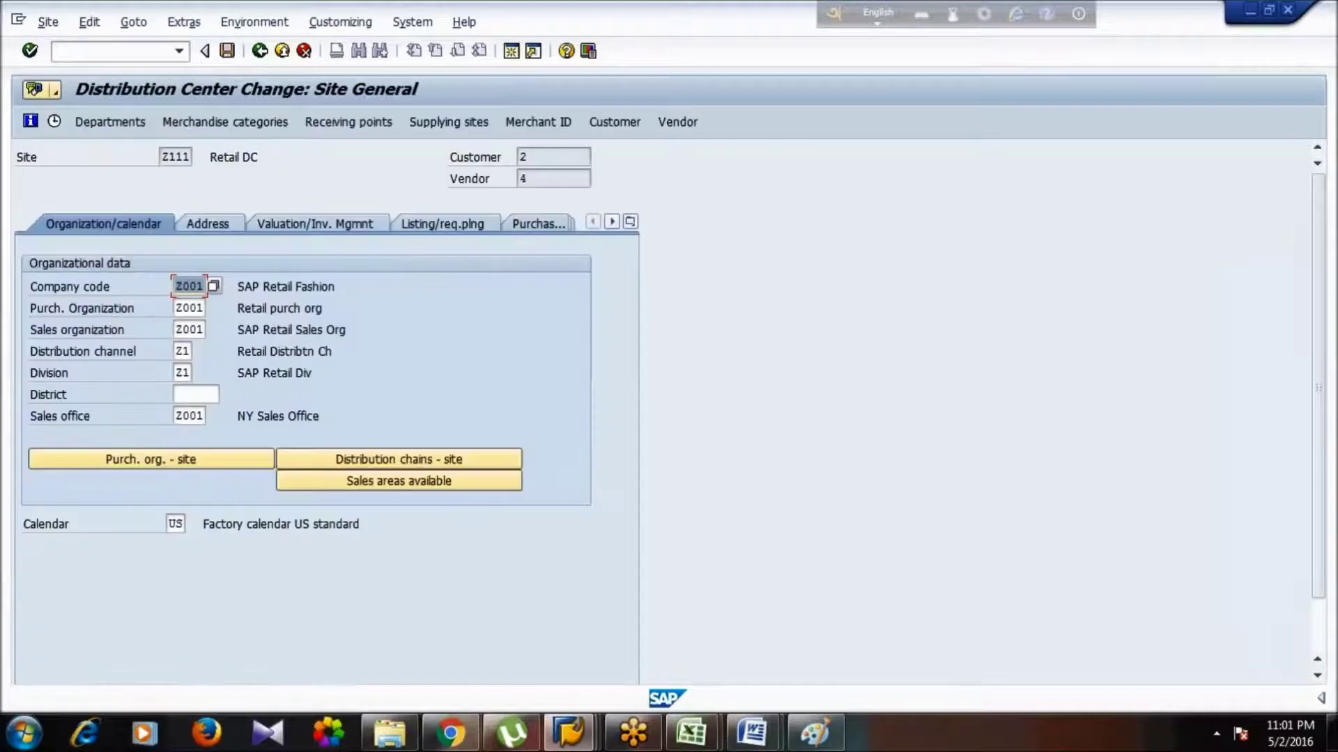
left_click(631, 221)
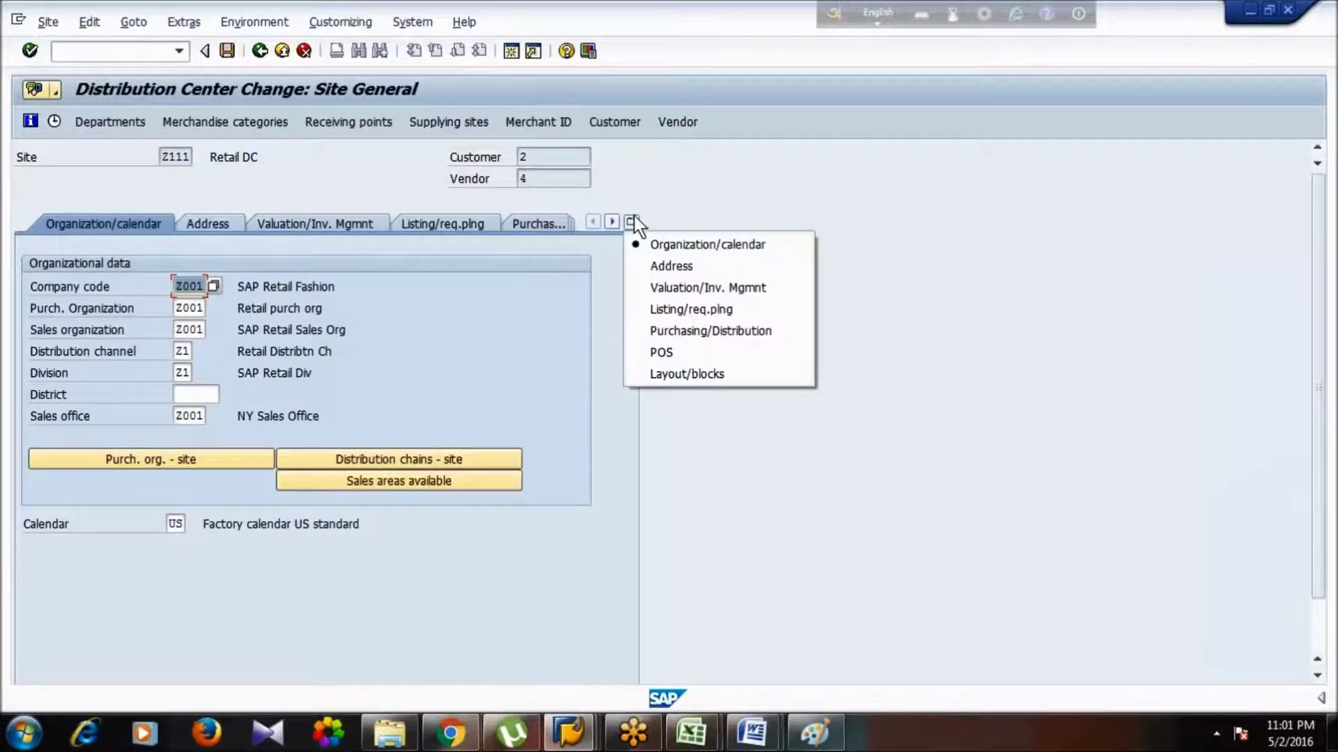
left_click(673, 354)
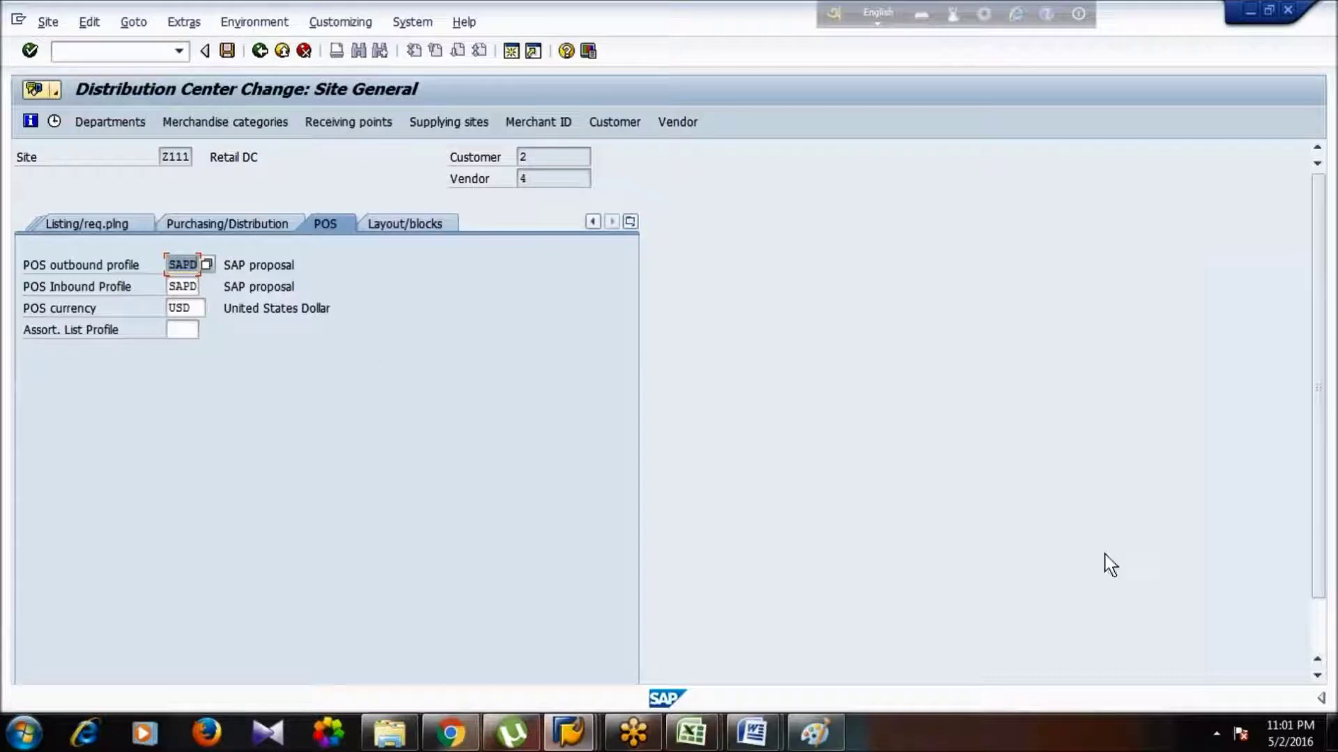
- Switch to Word and add the line "WB02: Maintaining POS-Profile in Store Master Data (in SAP ECC)" on a new page
key("alt+Tab")
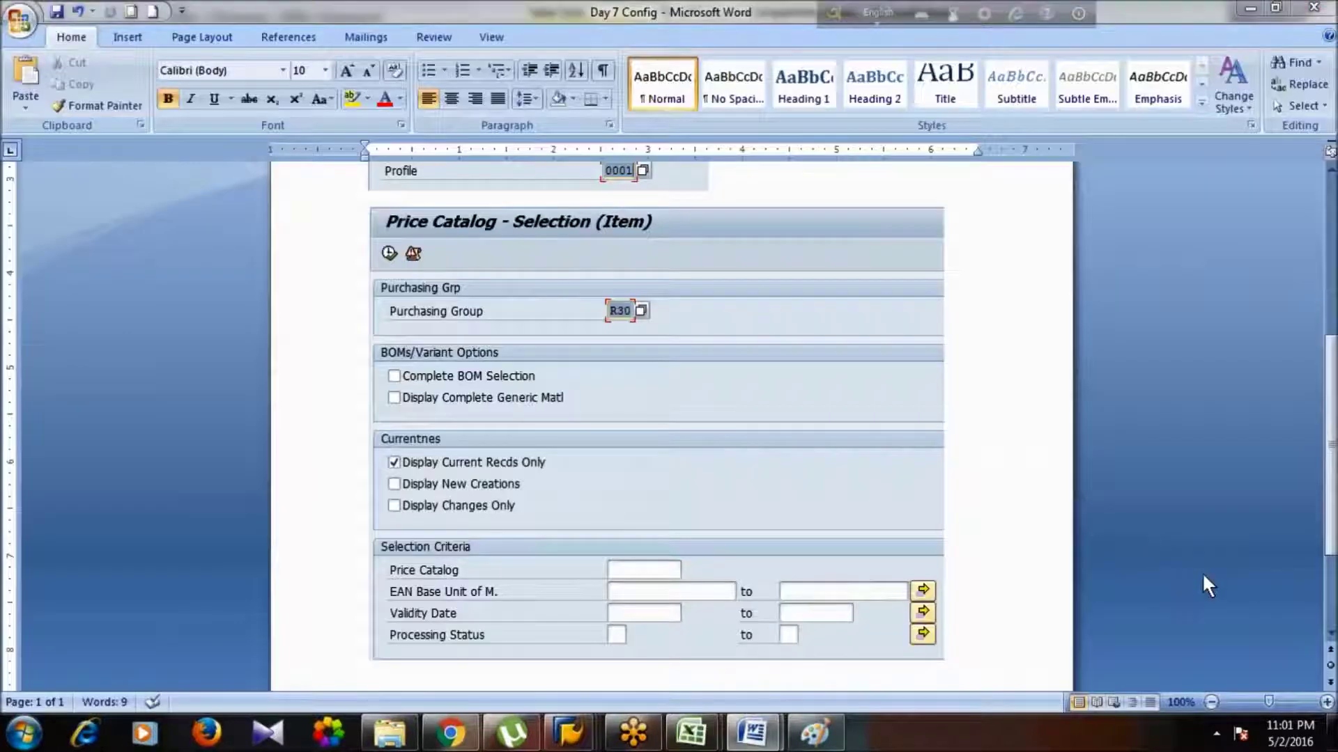
left_click(1331, 634)
left_click(1330, 636)
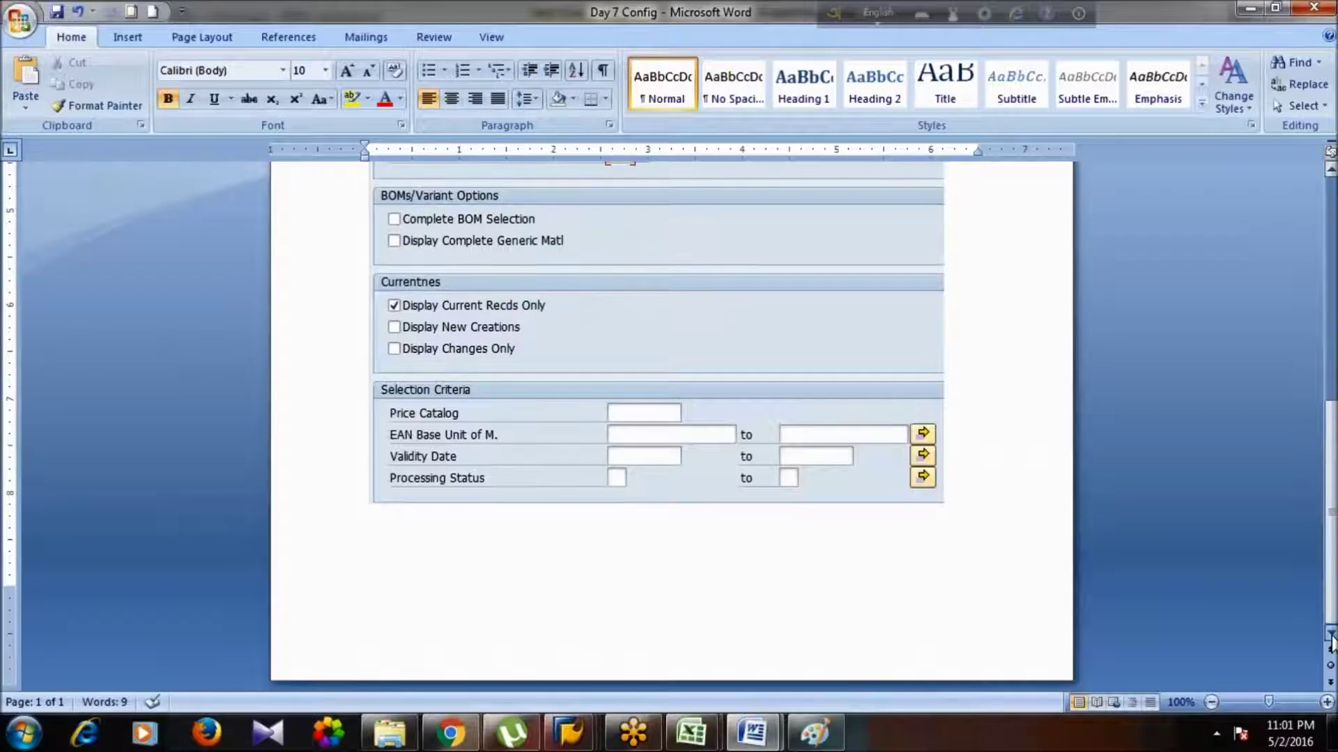
key("ctrl+Return")
type("WB02")
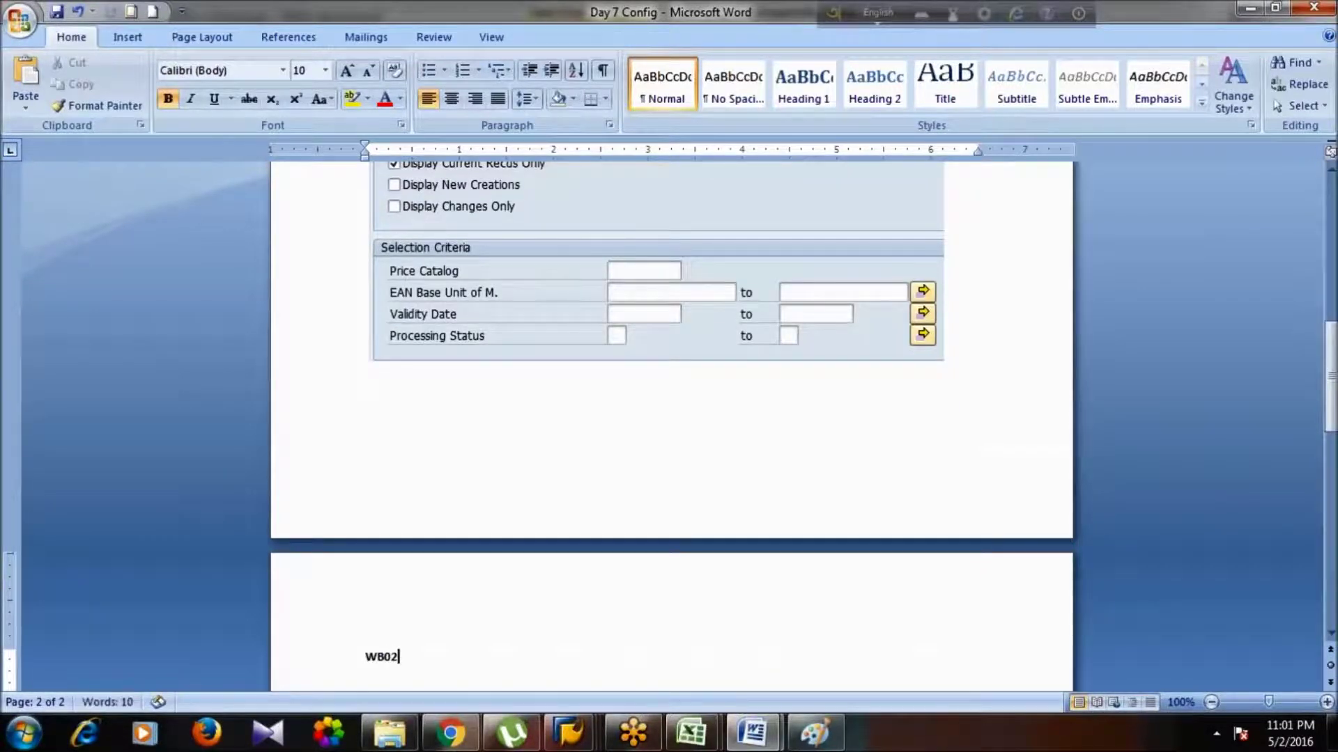
type(":")
key("ctrl+v")
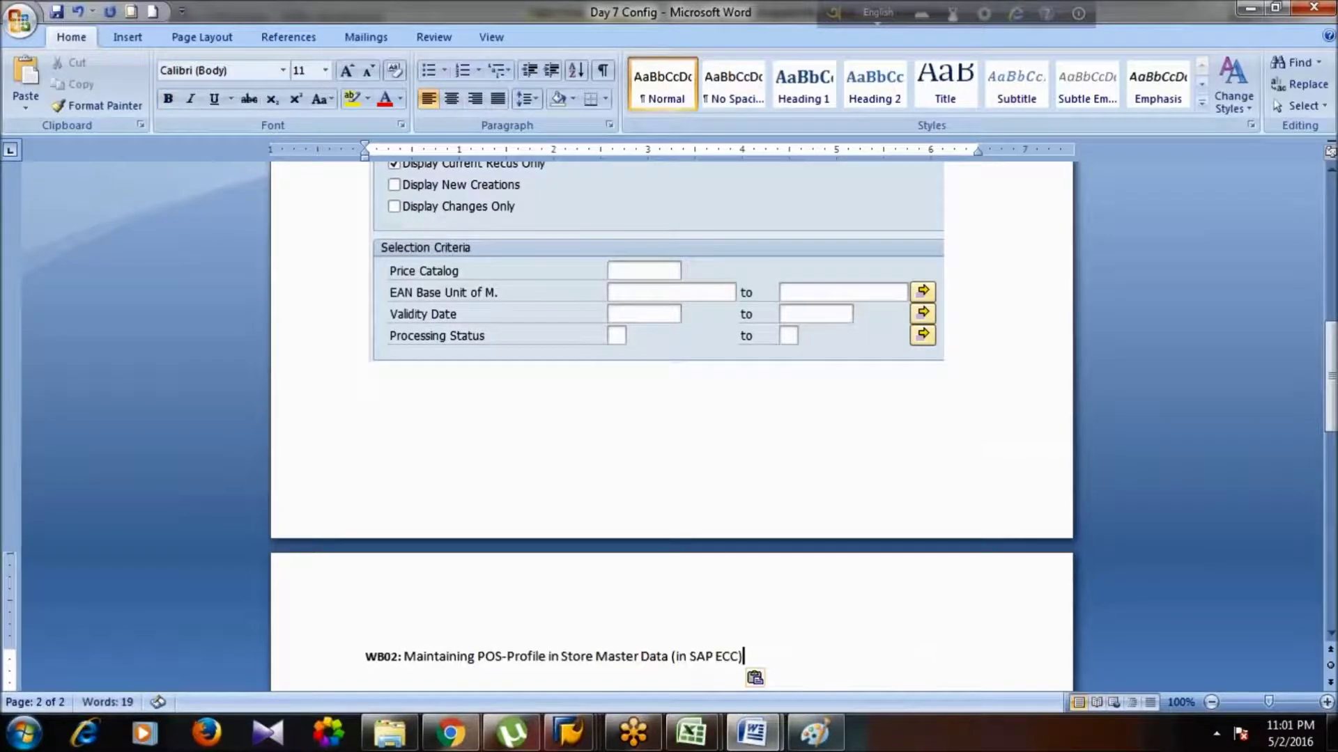
key("Return")
- Capture the POS screen of site Z111 in SAP and paste the screenshot into Paint
key("alt+Tab")
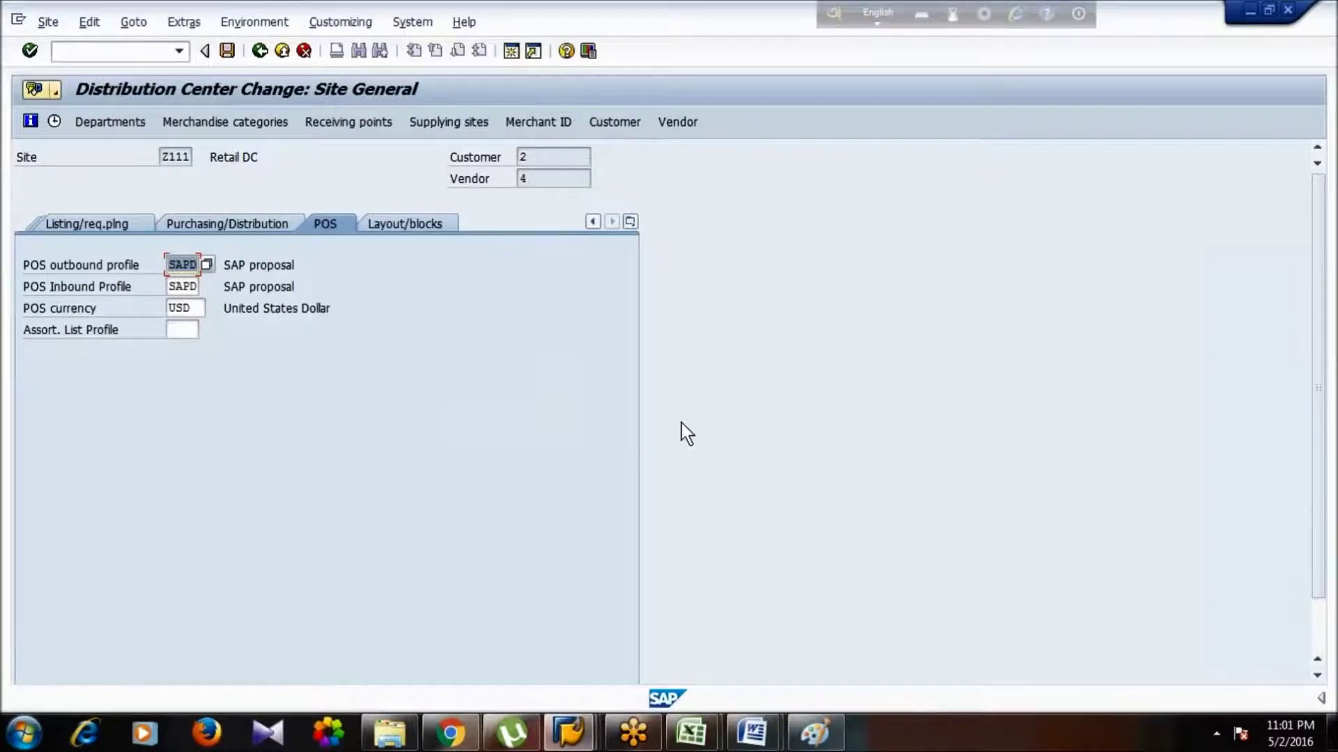
key("alt+Tab")
key("alt+Tab")
key("alt+Tab")
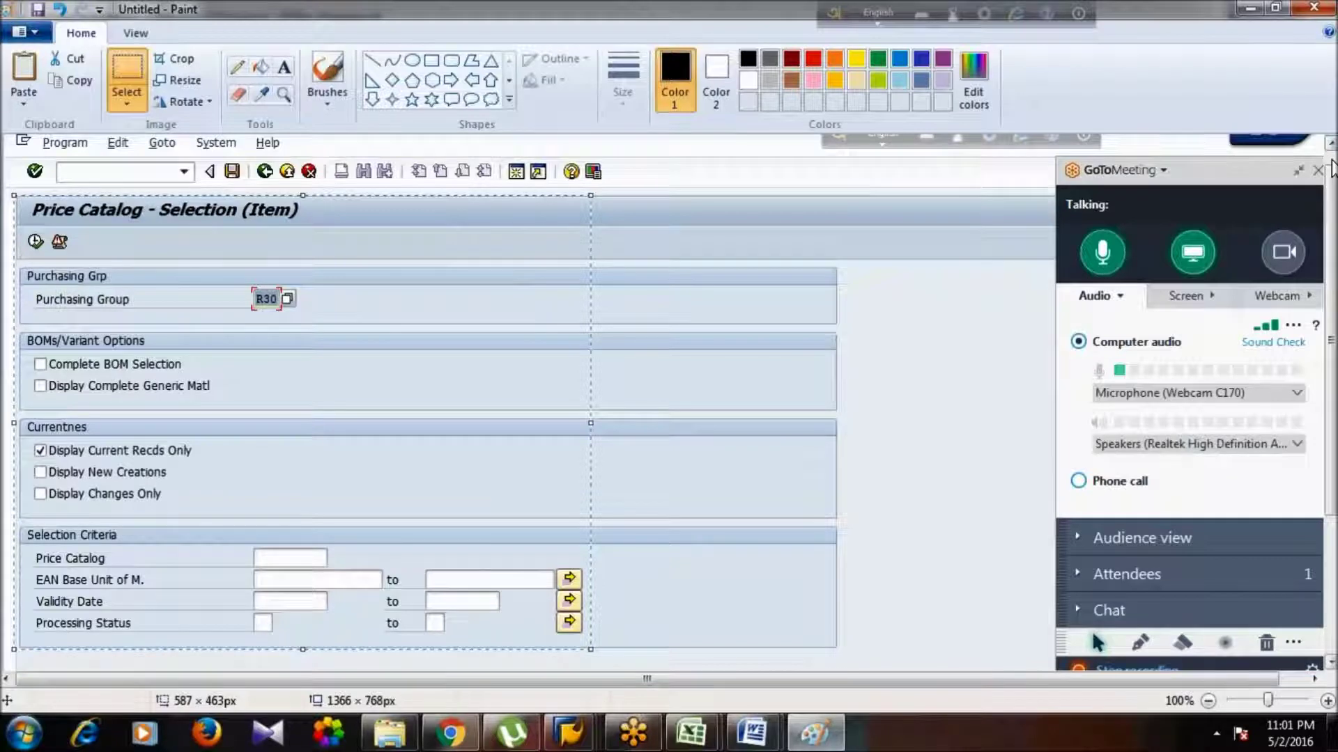
scroll(1115, 186, "up", 1)
key("ctrl+v")
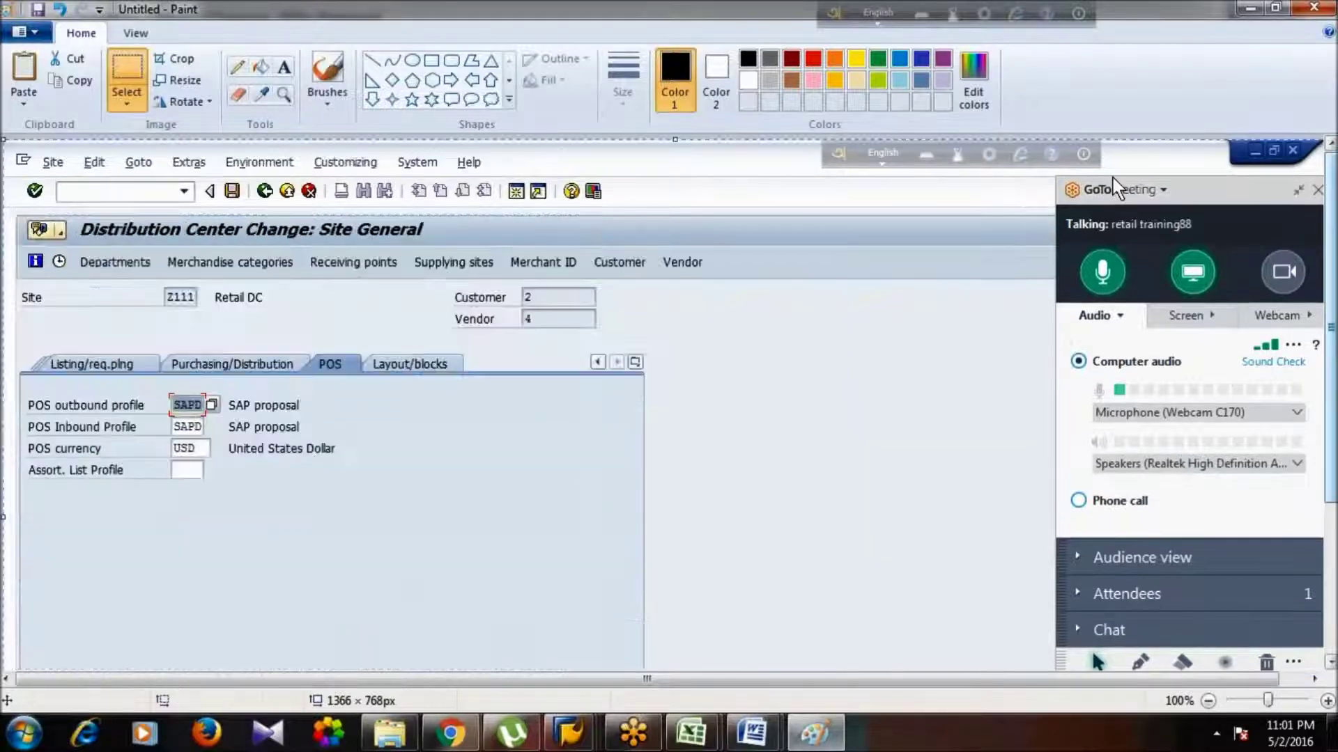
left_click(138, 83)
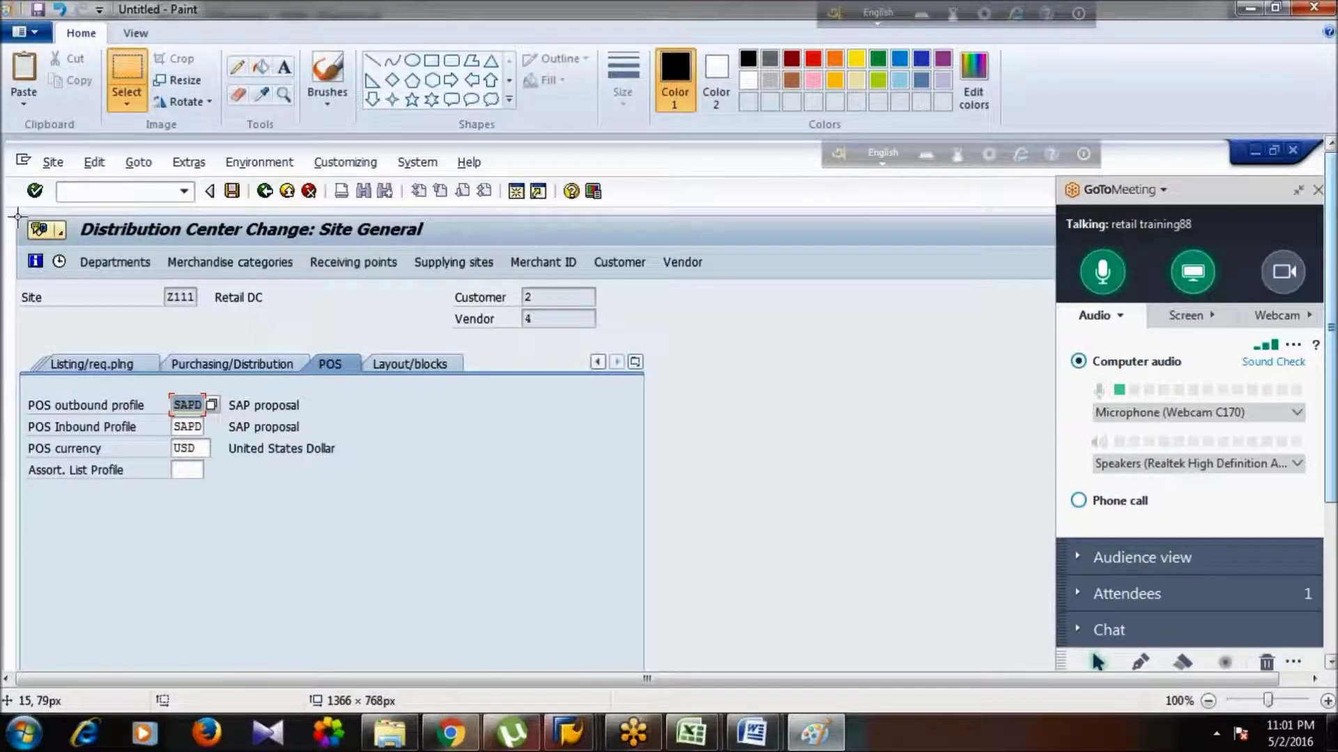
- Copy the site's header and POS area, about 706 × 268 px, and paste it below the WB02 line in Word
mouse_move(18, 215)
left_mouse_down()
mouse_move(310, 331)
mouse_move(692, 441)
mouse_move(691, 468)
mouse_move(712, 479)
left_mouse_up()
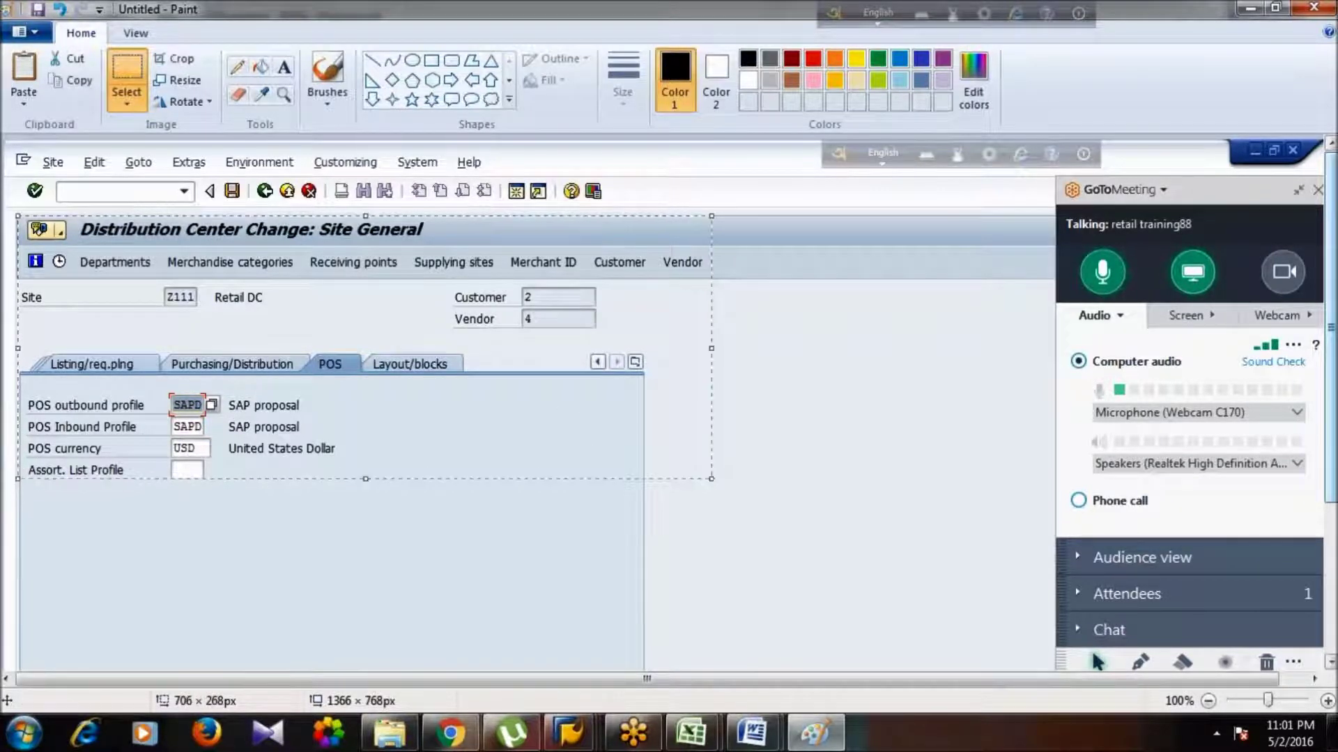
key("alt+Tab")
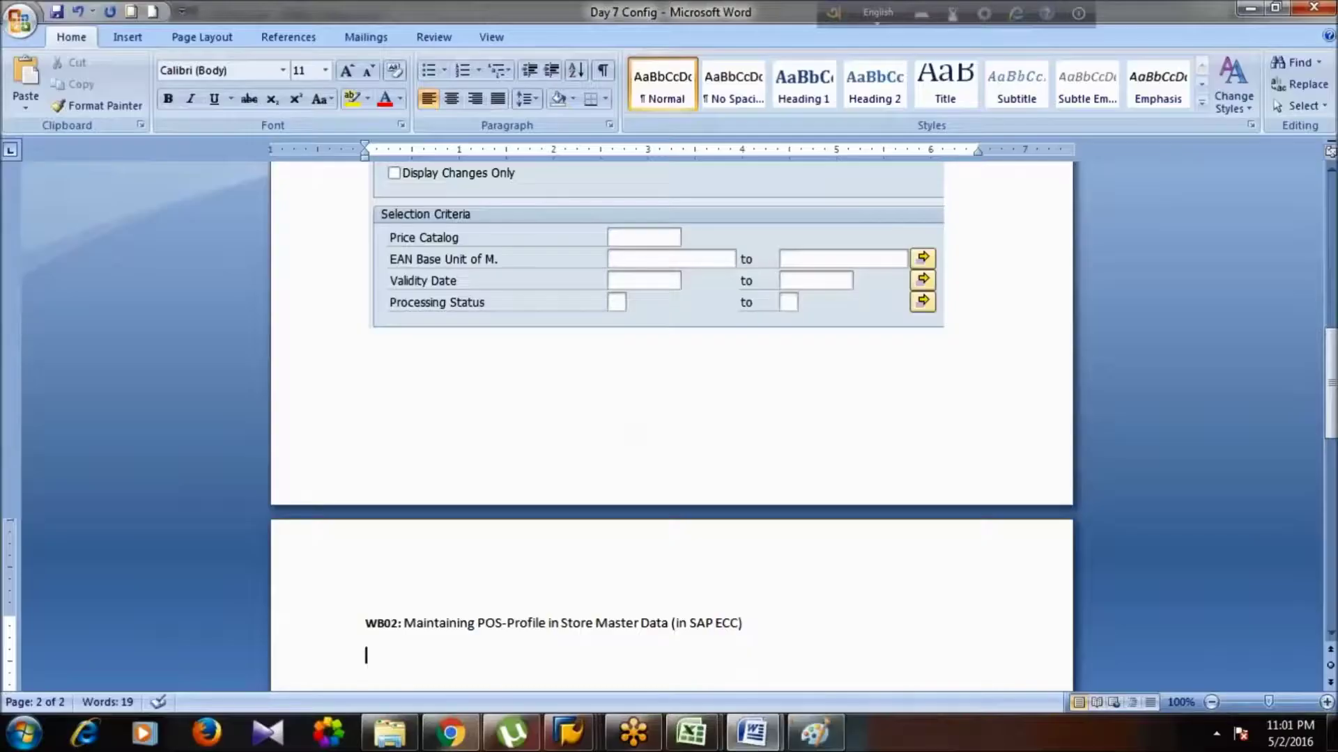
key("ctrl+v")
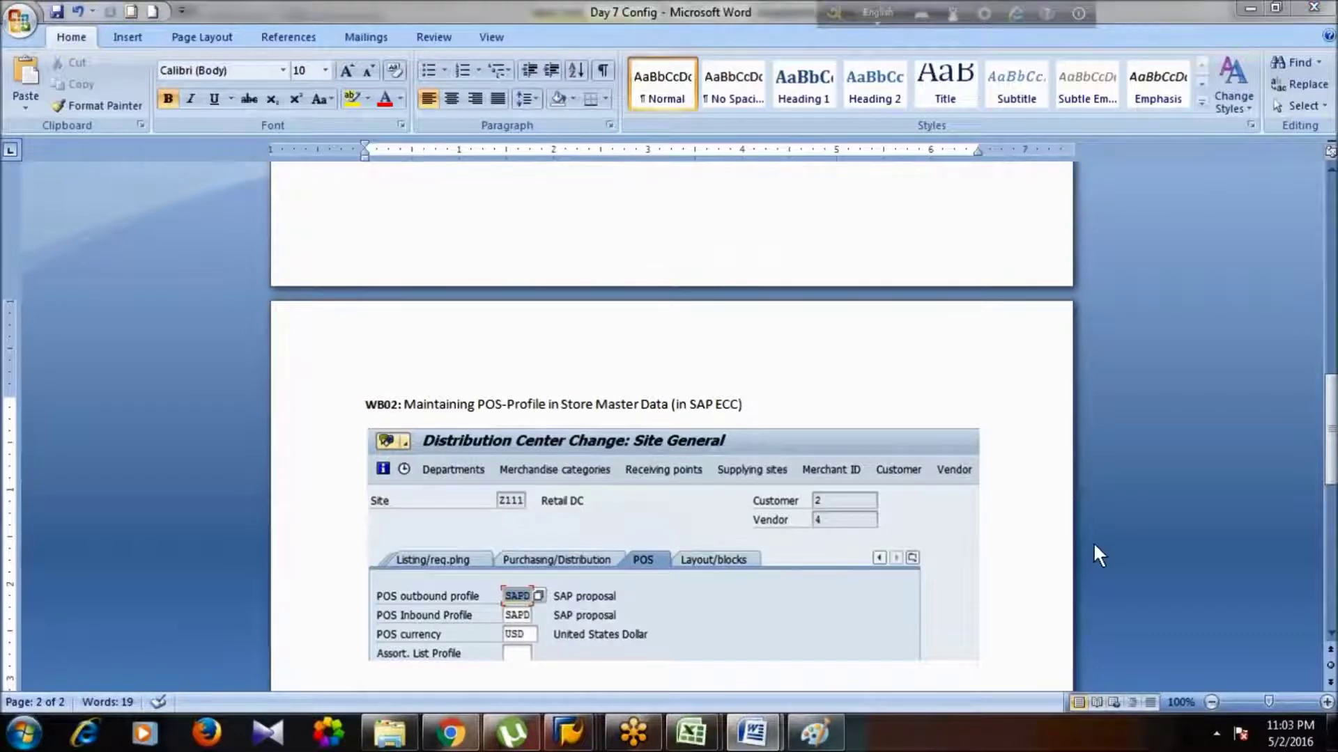
- Switch to SAP, leave the site change for SAP Easy Access and start transaction WDBI
key("alt+Tab")
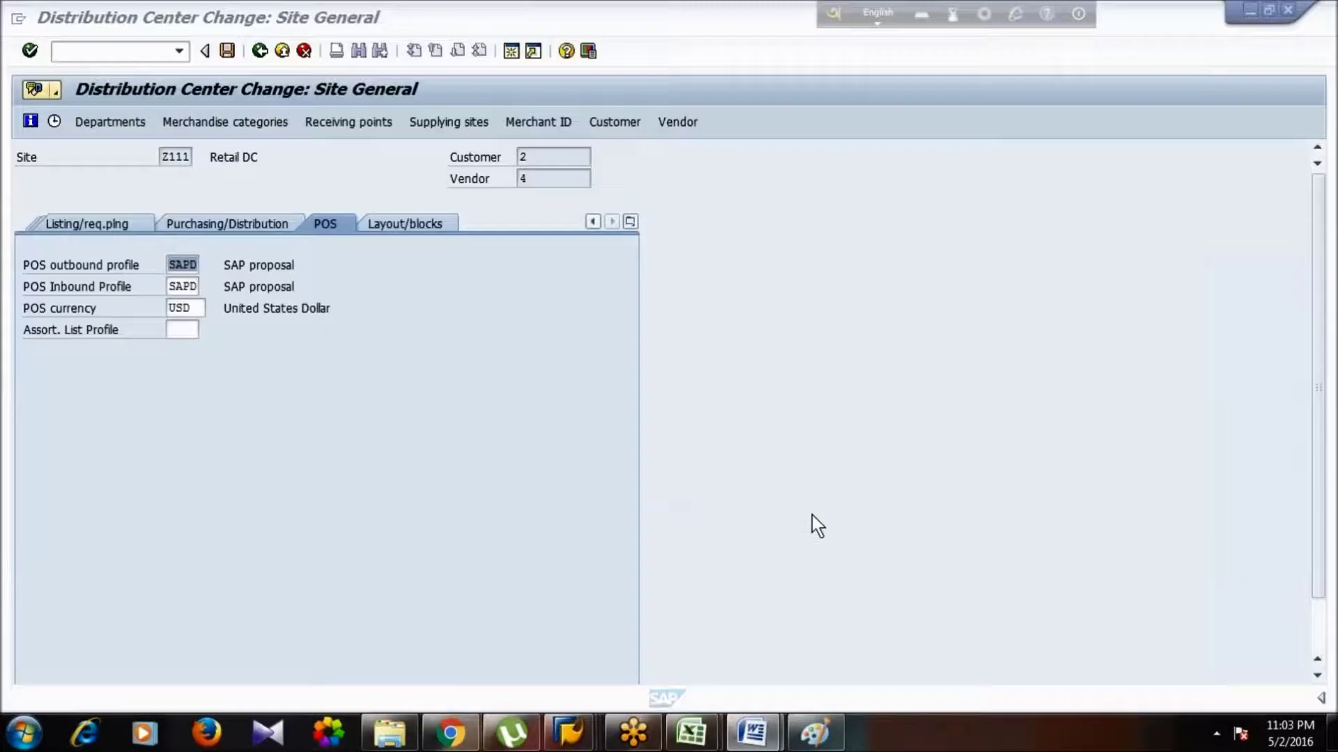
left_click(261, 53)
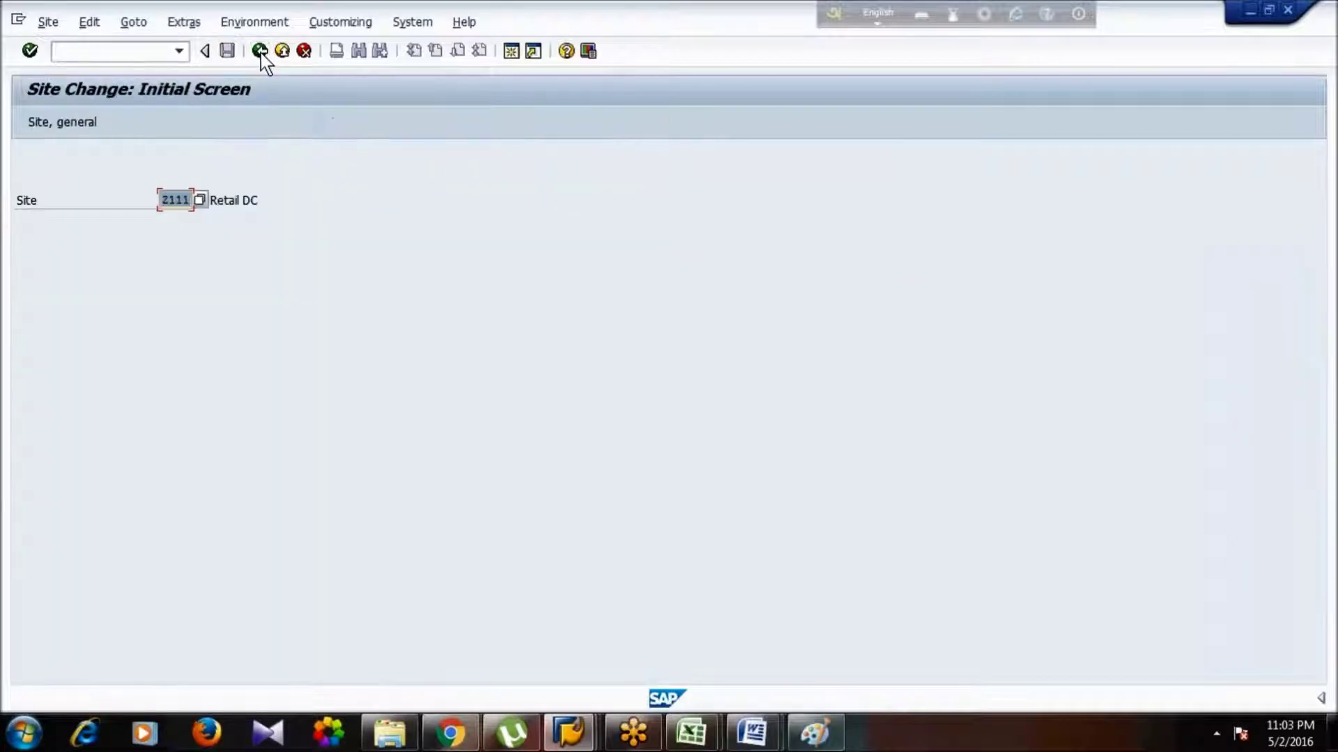
left_click(261, 53)
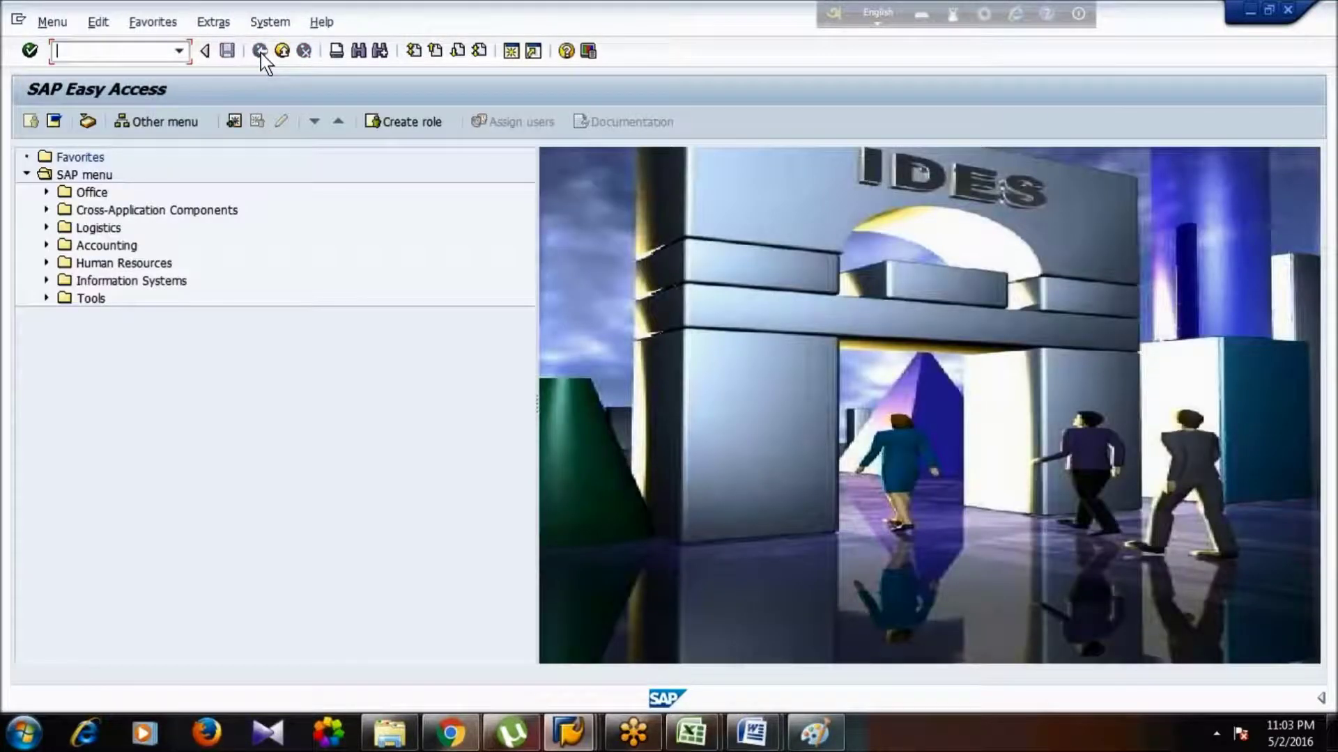
type("WDBI")
key("Return")
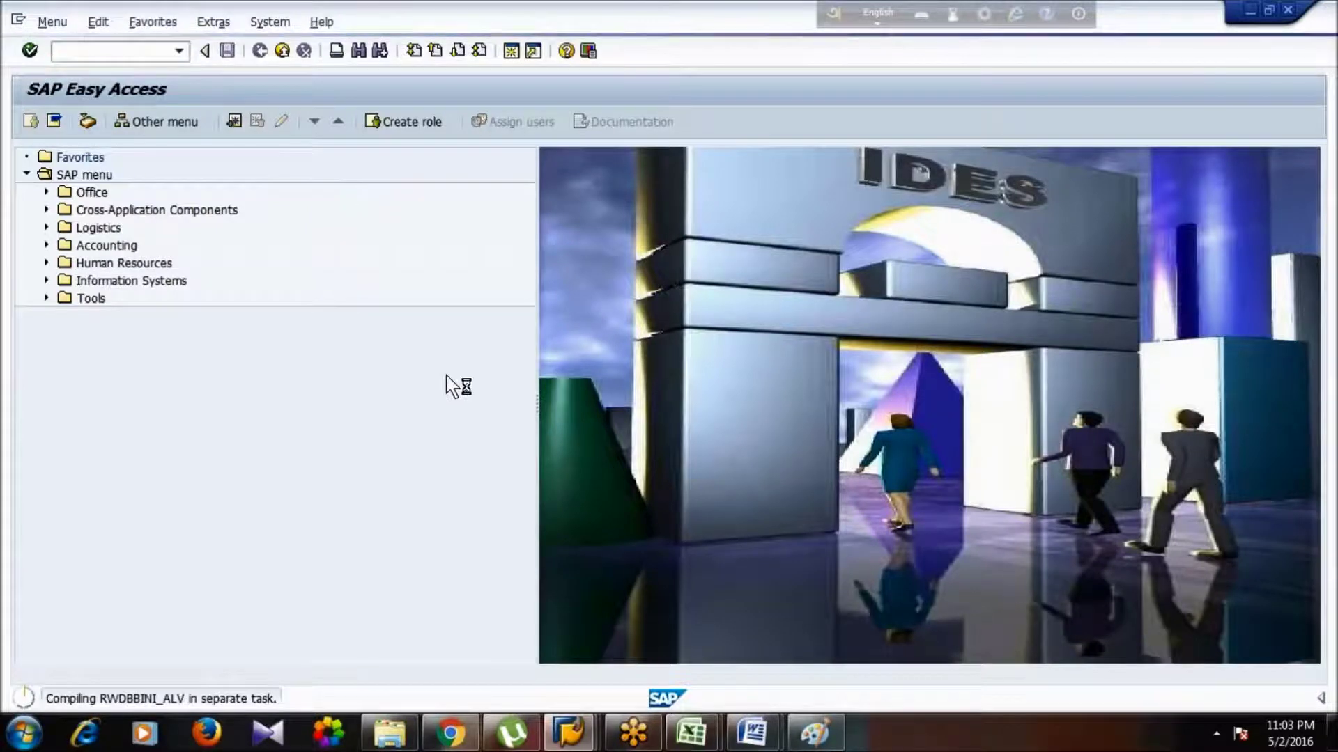
- Switch to the Day 7 Config Word document and enter "WDBI" below the POS screenshot
mouse_move(752, 732)
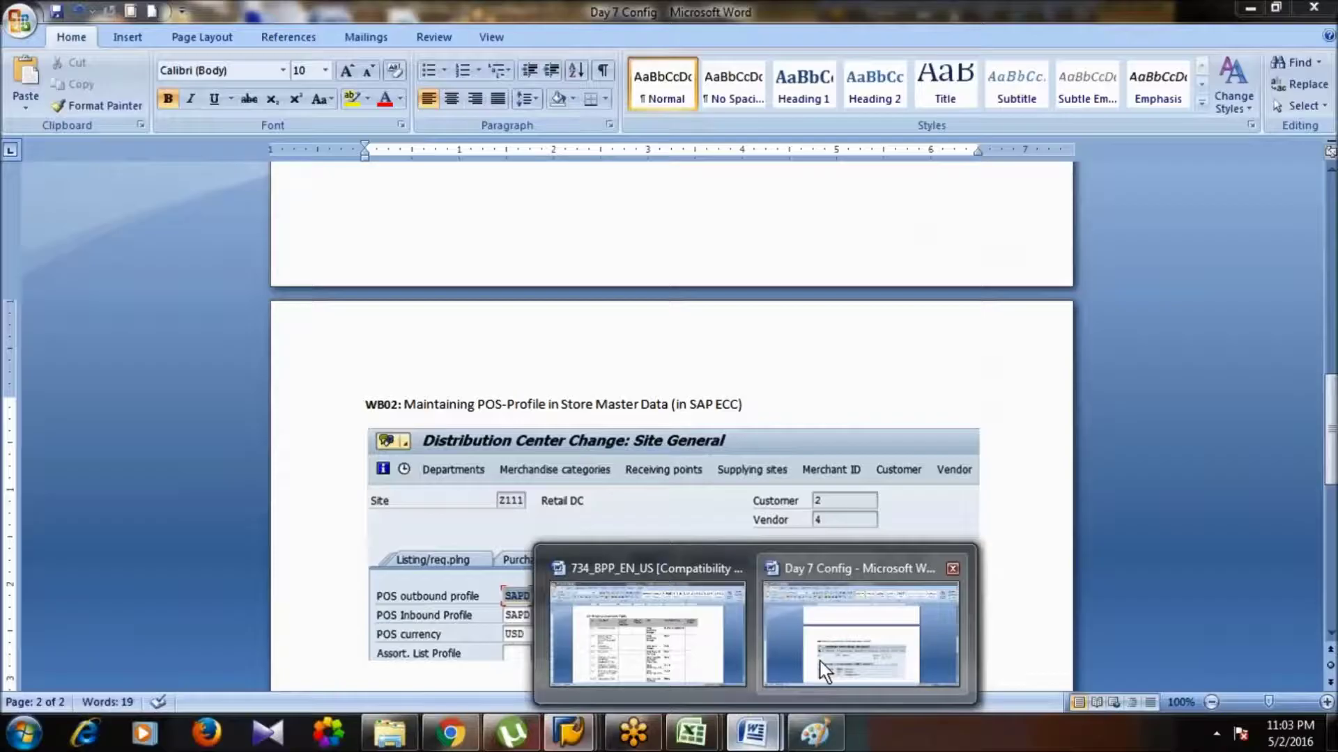
left_click(826, 666)
type("WDBI")
left_click(970, 632)
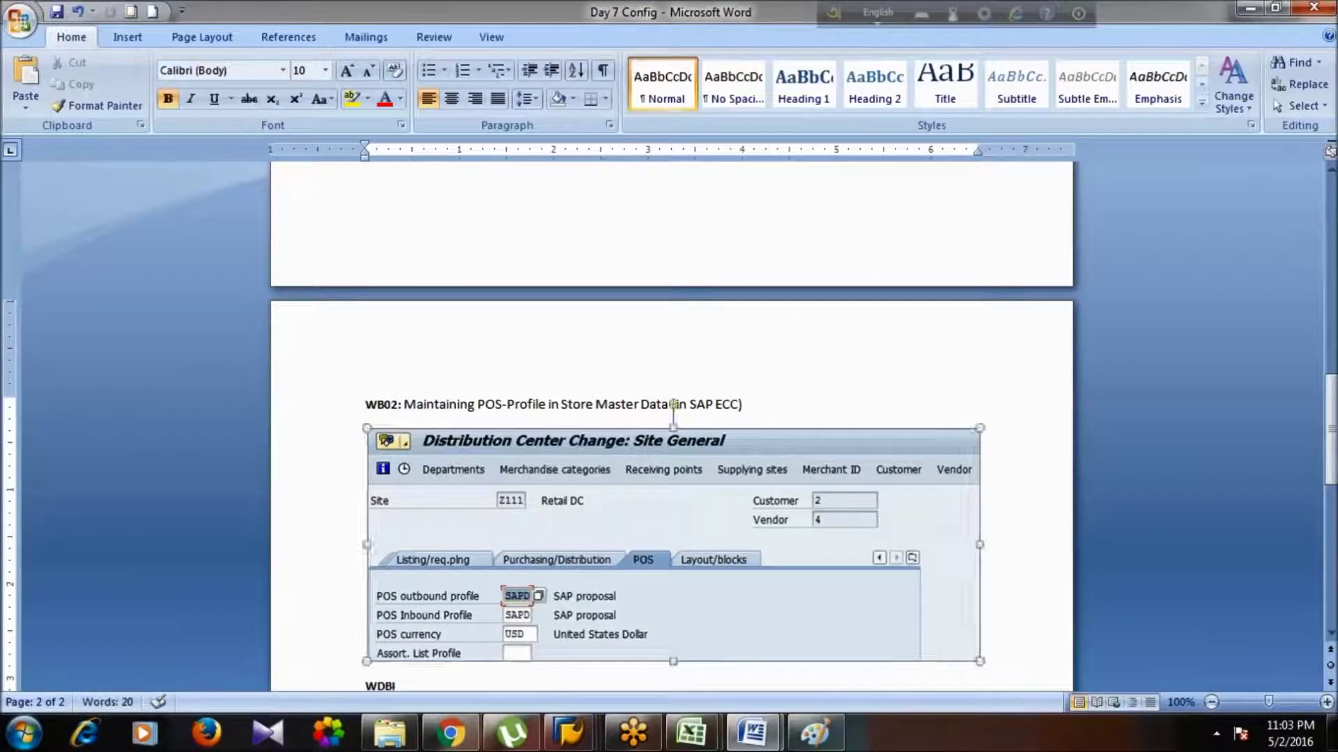
key("Left")
type(":")
key("Return")
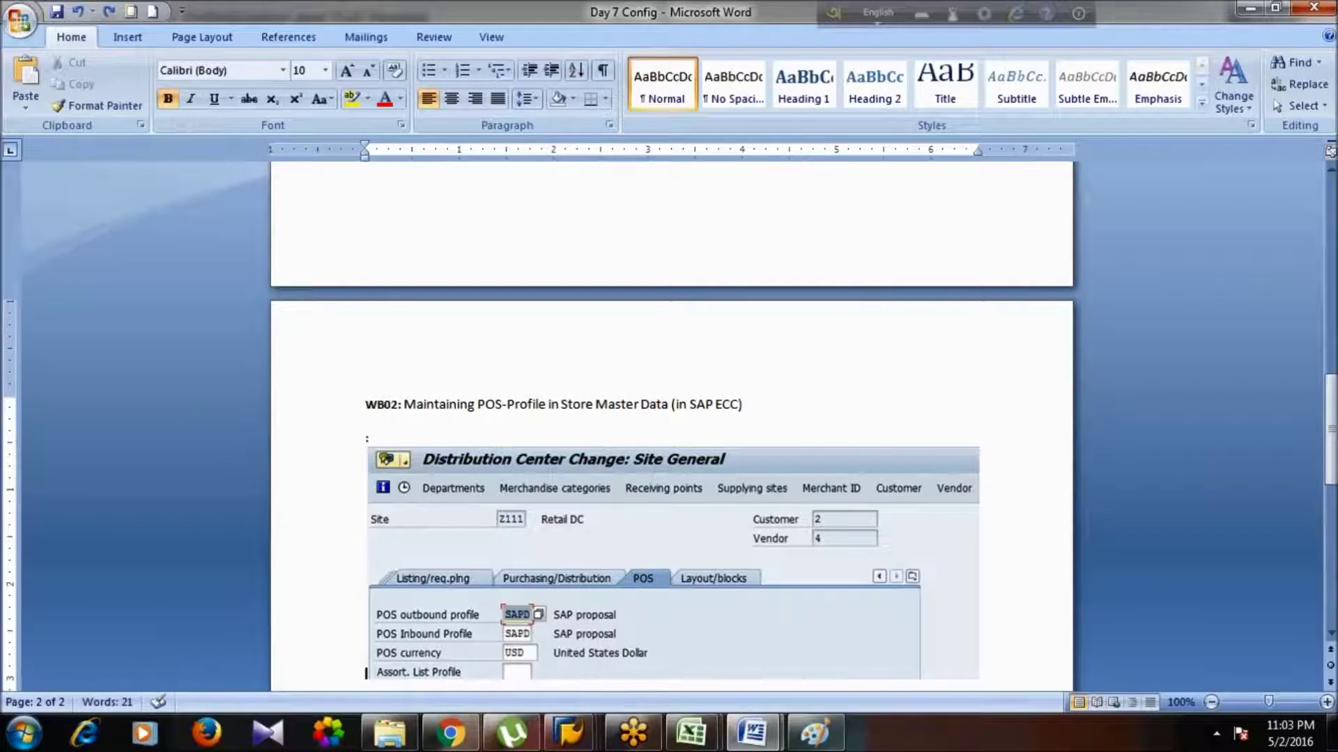
key("ctrl+z")
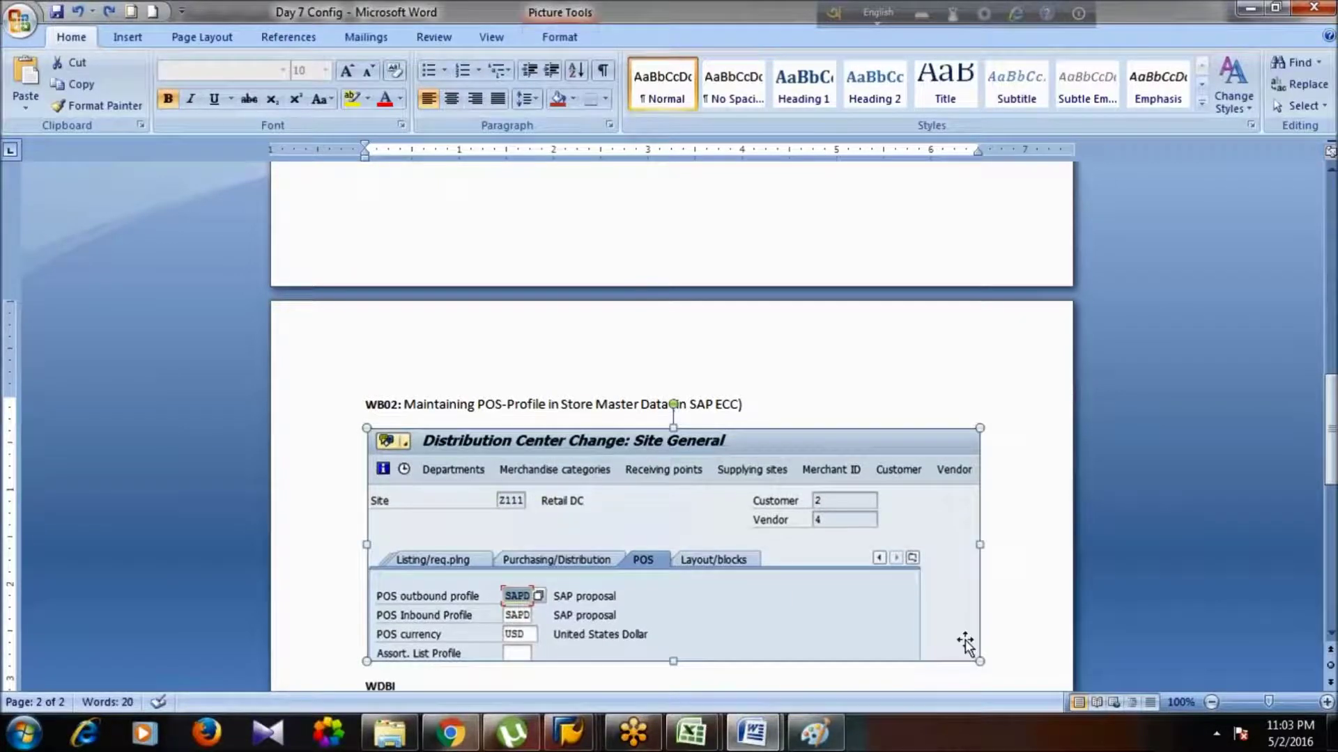
- Complete the line as "WDBI: Generating Assortment List", start a new line below it and switch back to SAP
left_click(1331, 633)
left_click(1331, 634)
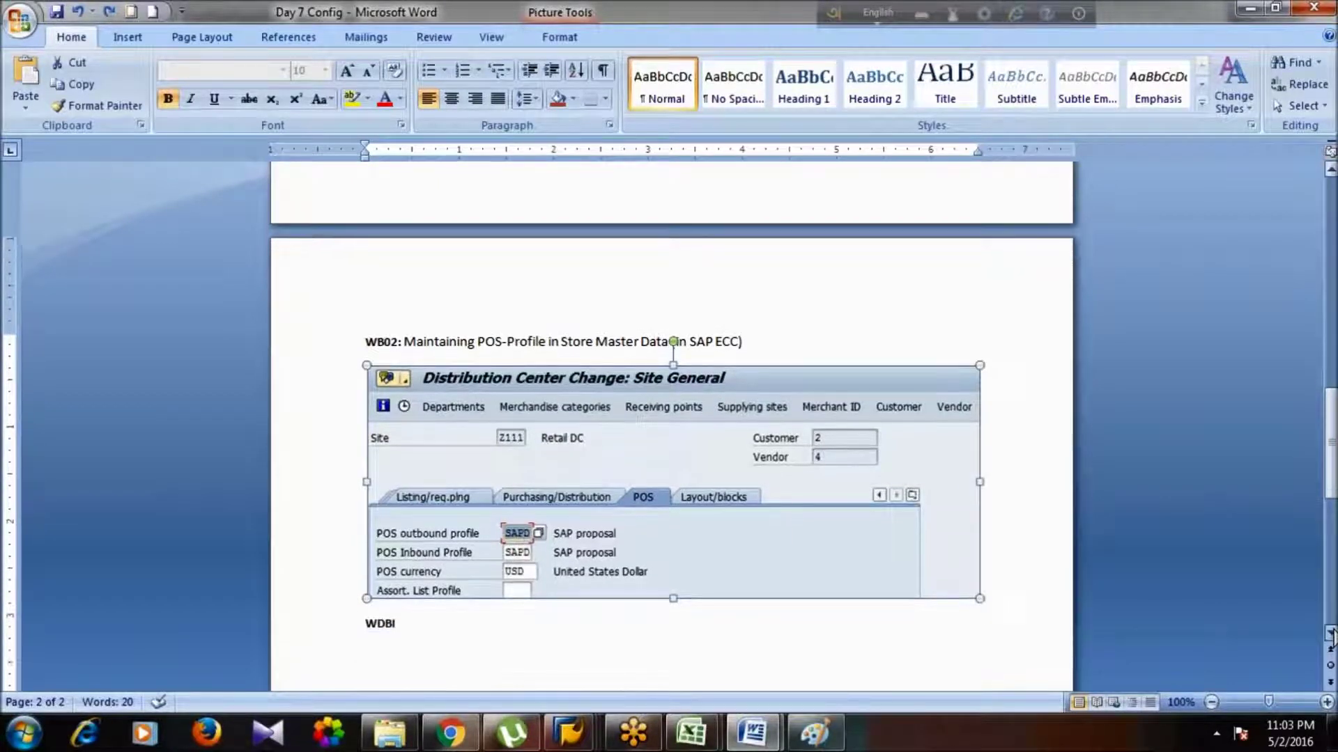
left_click(965, 632)
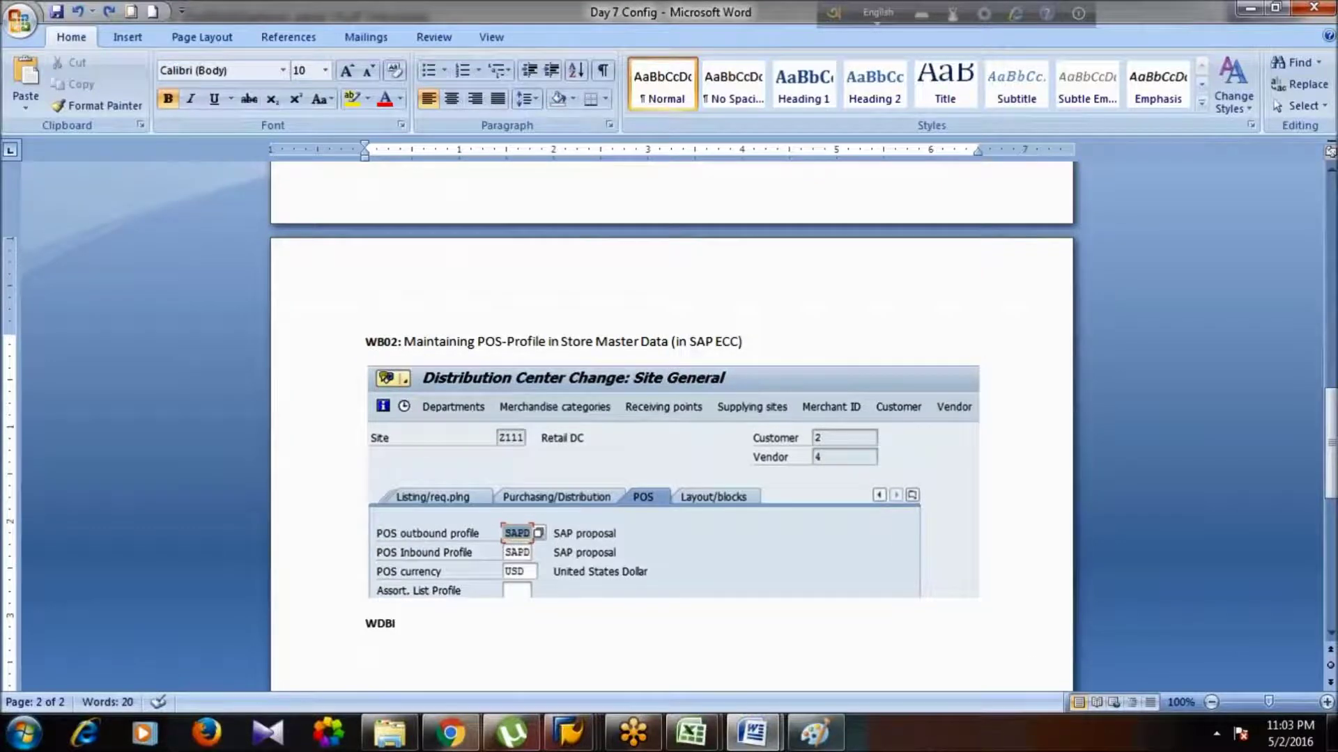
type(":")
type("Generating Assortment List")
key("Return")
key("alt+Tab")
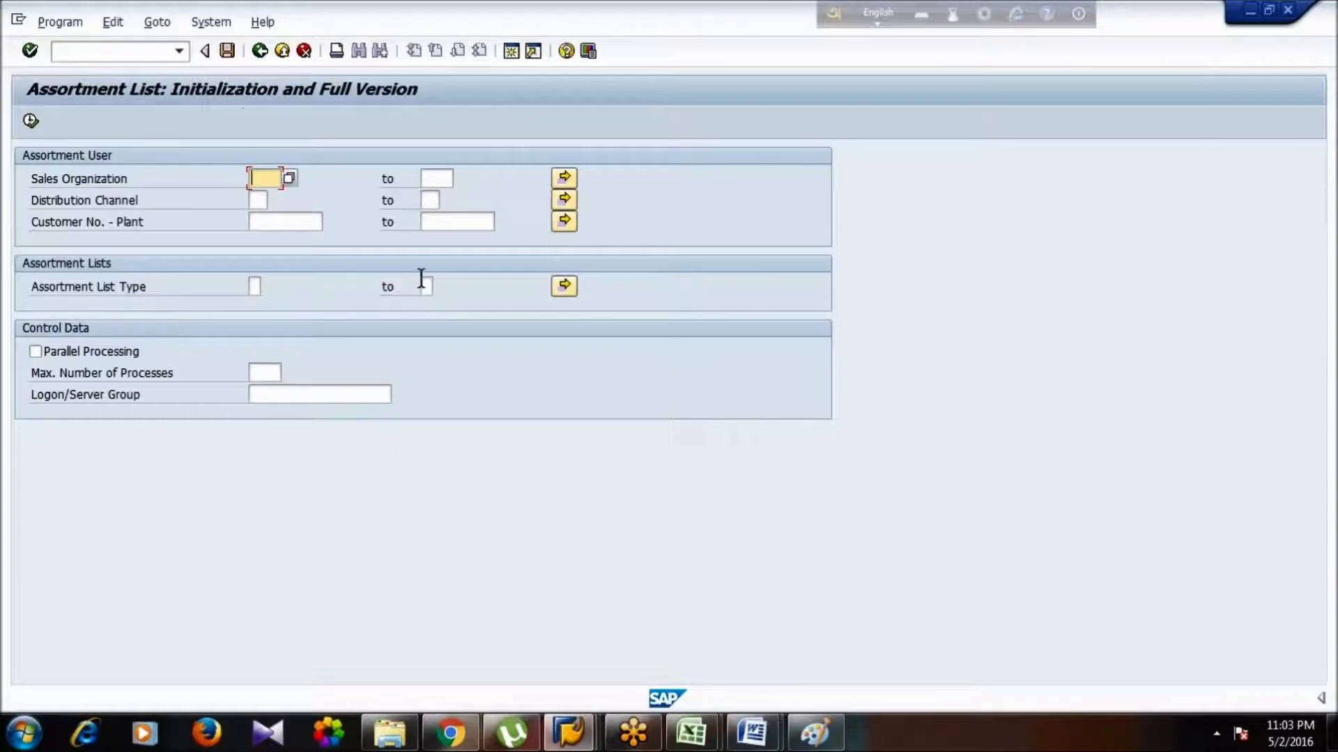
- Set the sales organization to Z001 and the distribution channel to Z1 for the assortment list
left_click(289, 179)
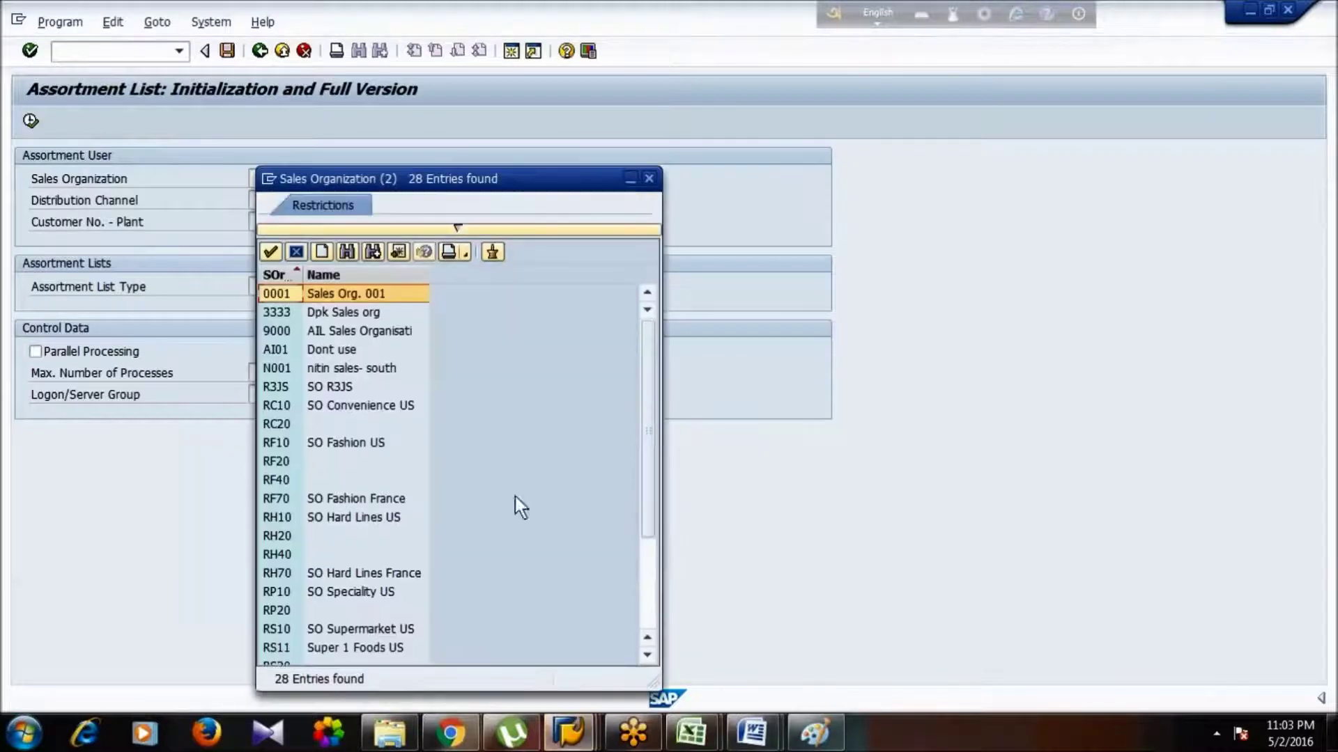
left_click(648, 596)
double_click(390, 626)
left_click(257, 201)
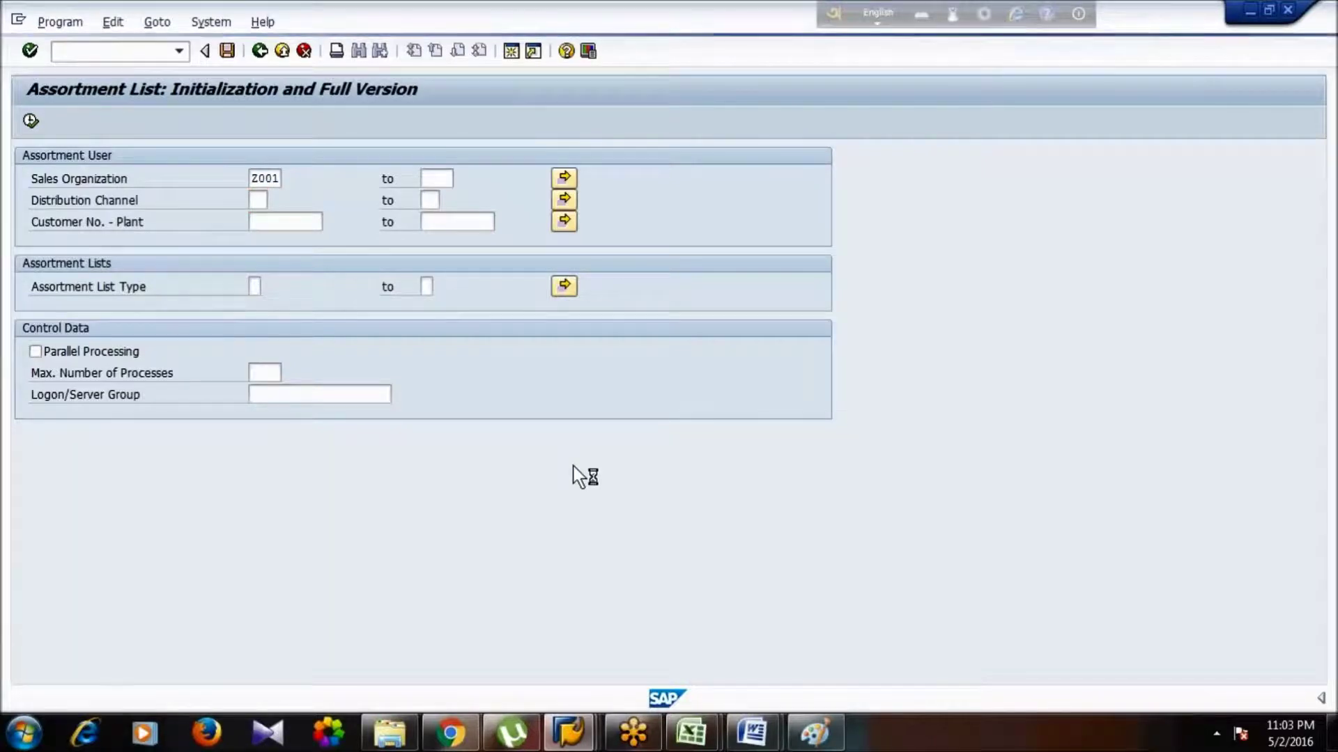
key("F4")
scroll(404, 650, "down", 3)
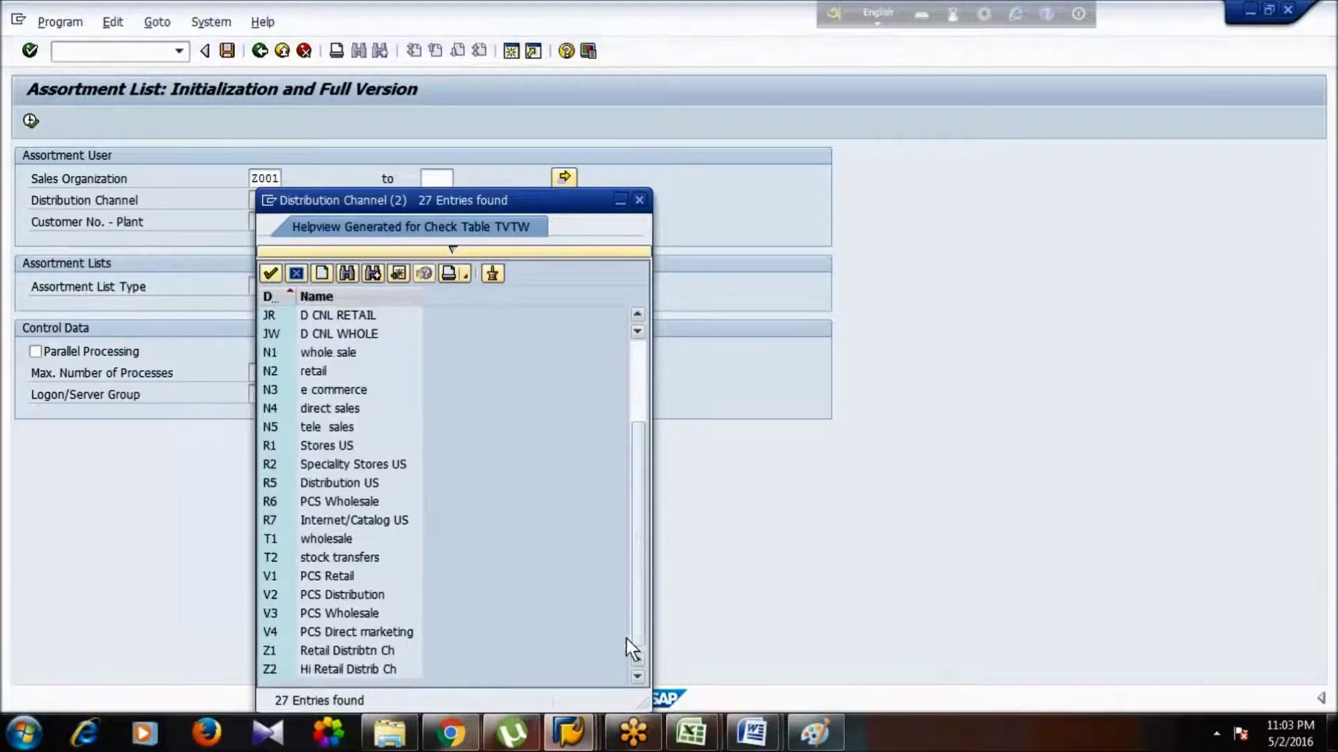
left_click(367, 650)
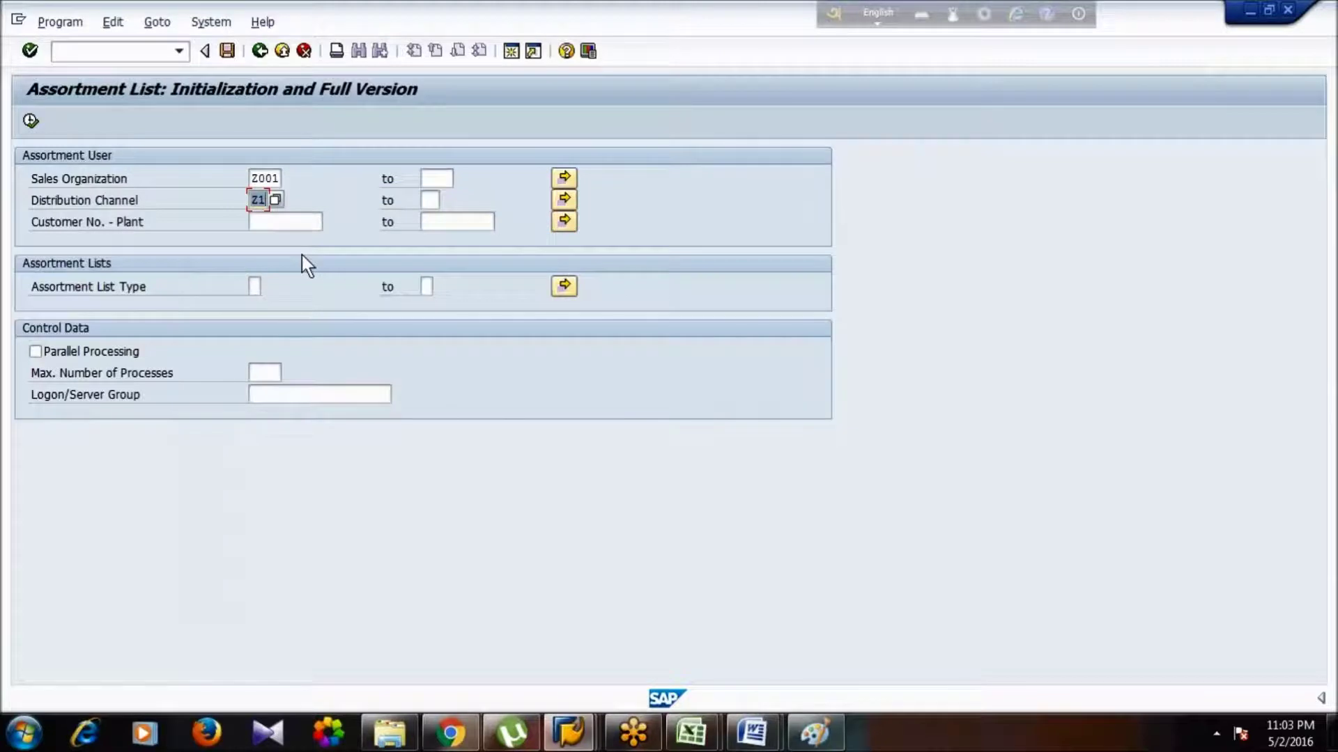
- Examine the available assortment list types and close the list without choosing one
left_click(253, 286)
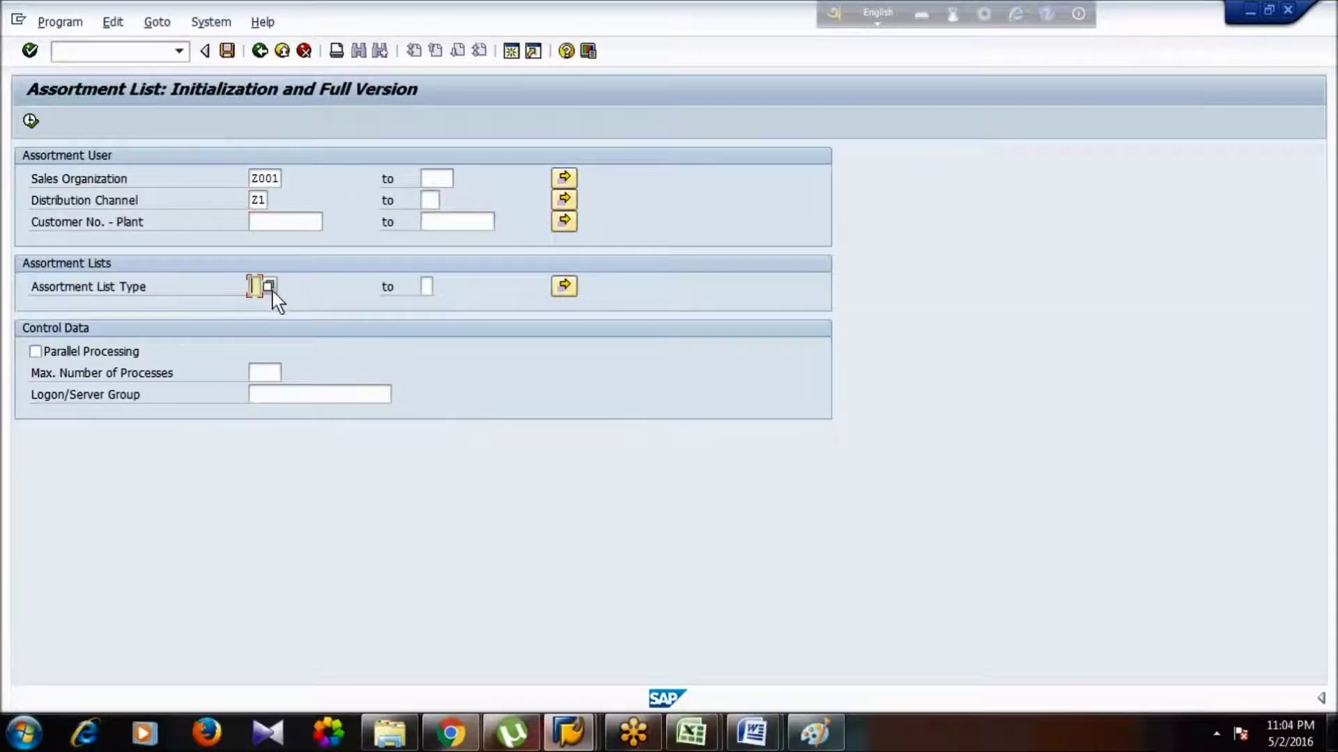
left_click(270, 286)
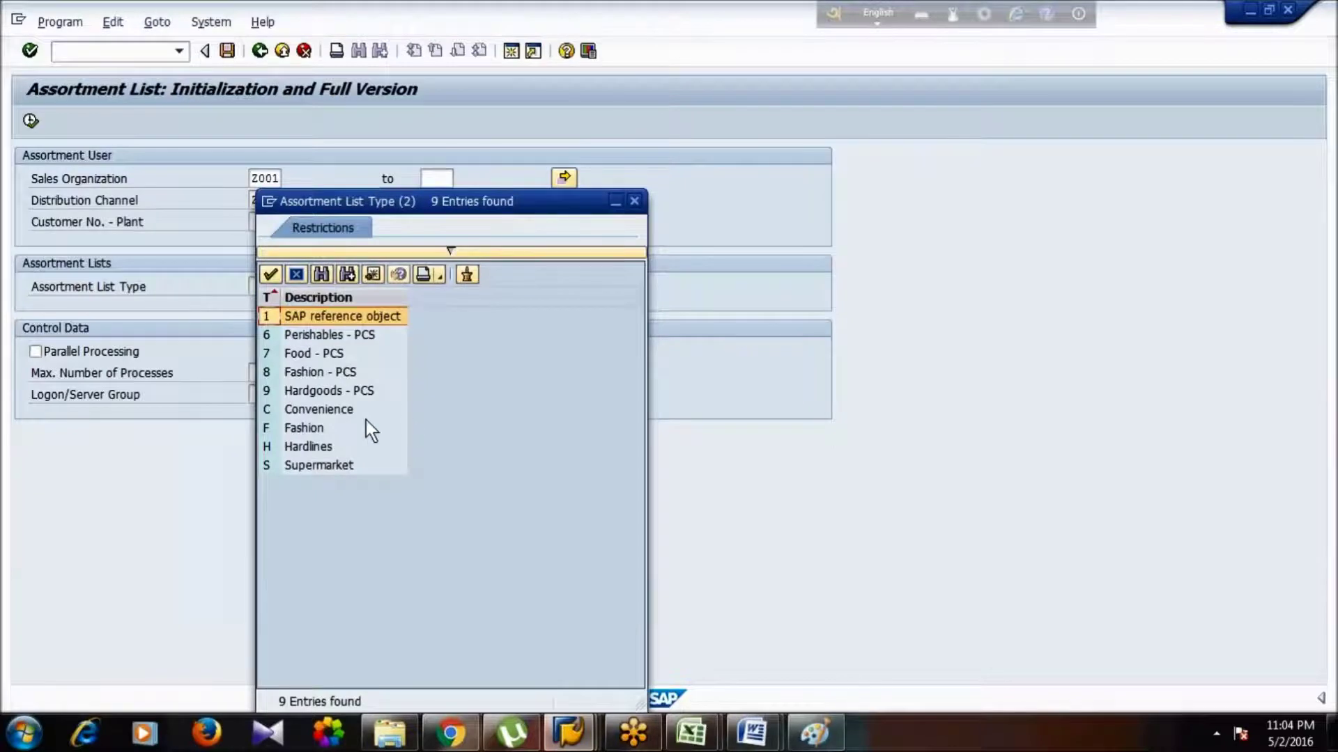
left_click(296, 274)
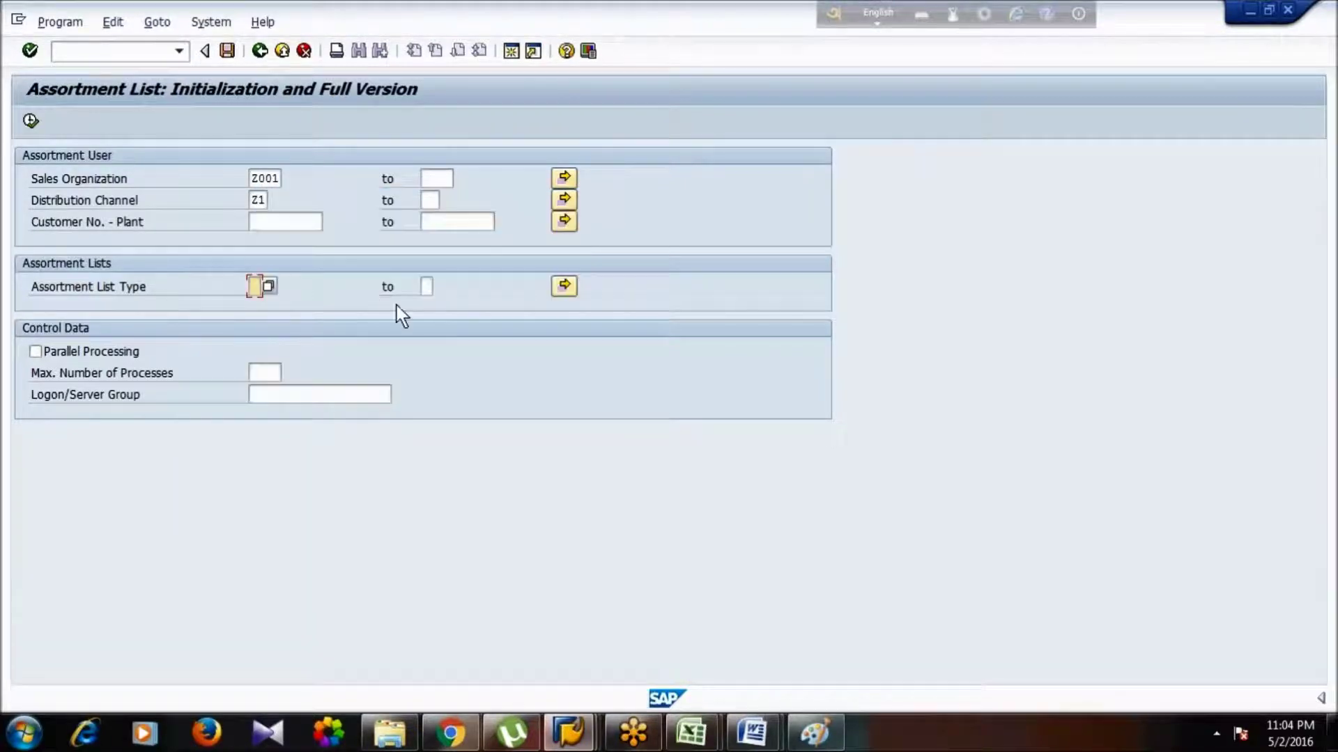
- Capture the assortment list selection screen in Paint, copy an area of about 591 × 346 px and paste it below the WDBI line in Word
key("alt+Tab")
key("alt+Tab")
key("ctrl+v")
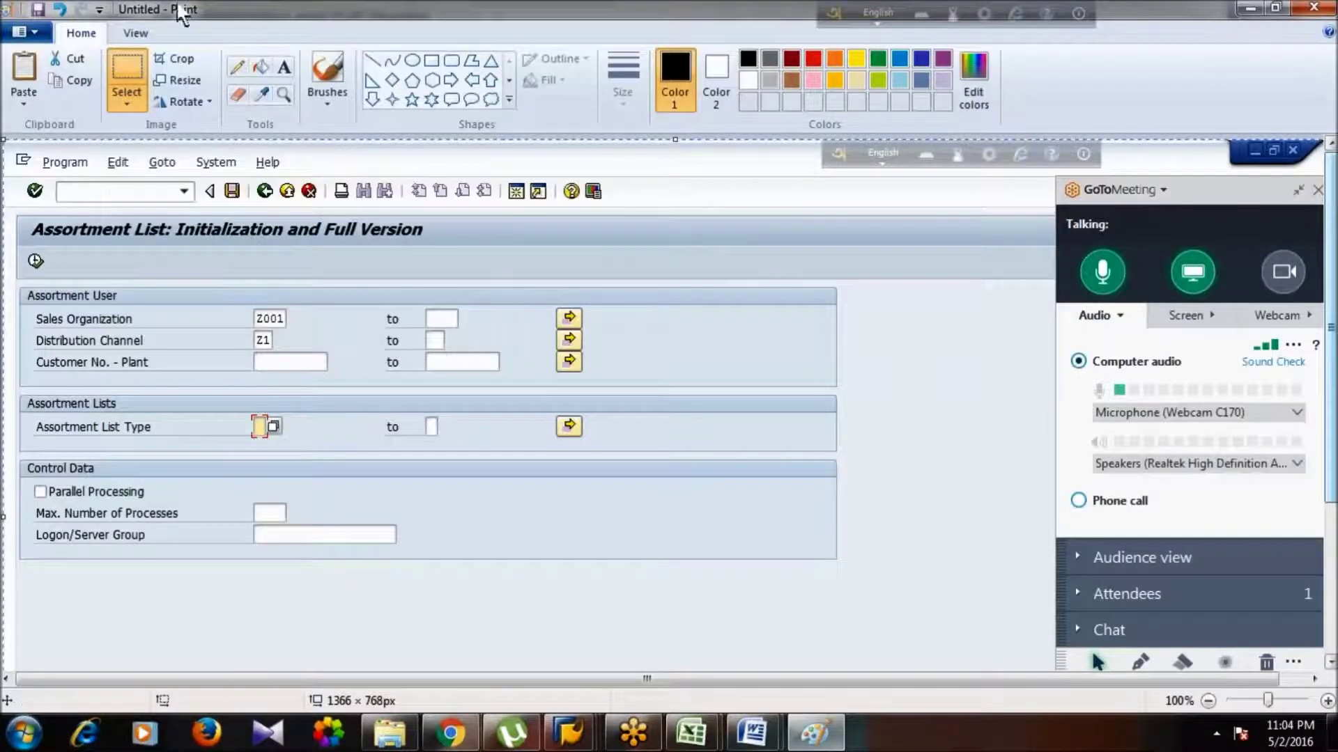
left_click(127, 70)
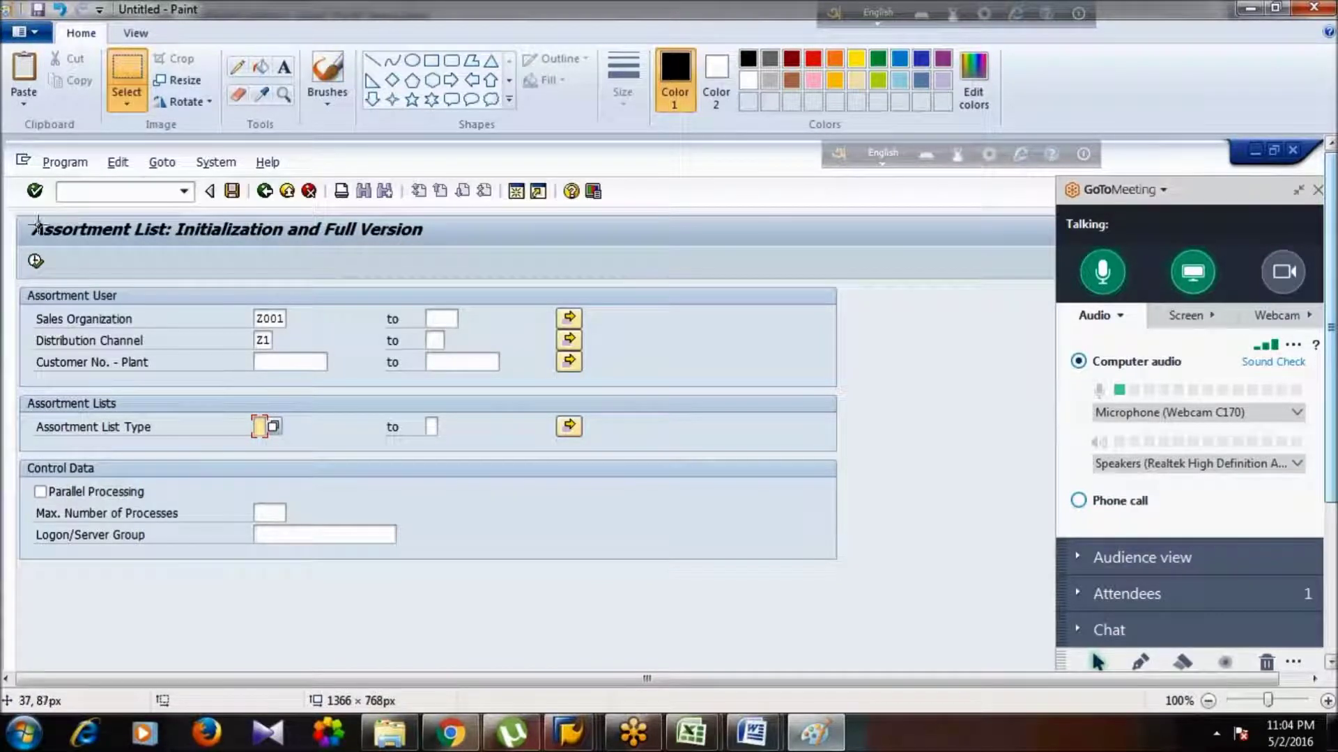
mouse_move(21, 218)
left_mouse_down()
mouse_move(367, 360)
mouse_move(613, 488)
mouse_move(602, 555)
left_mouse_up()
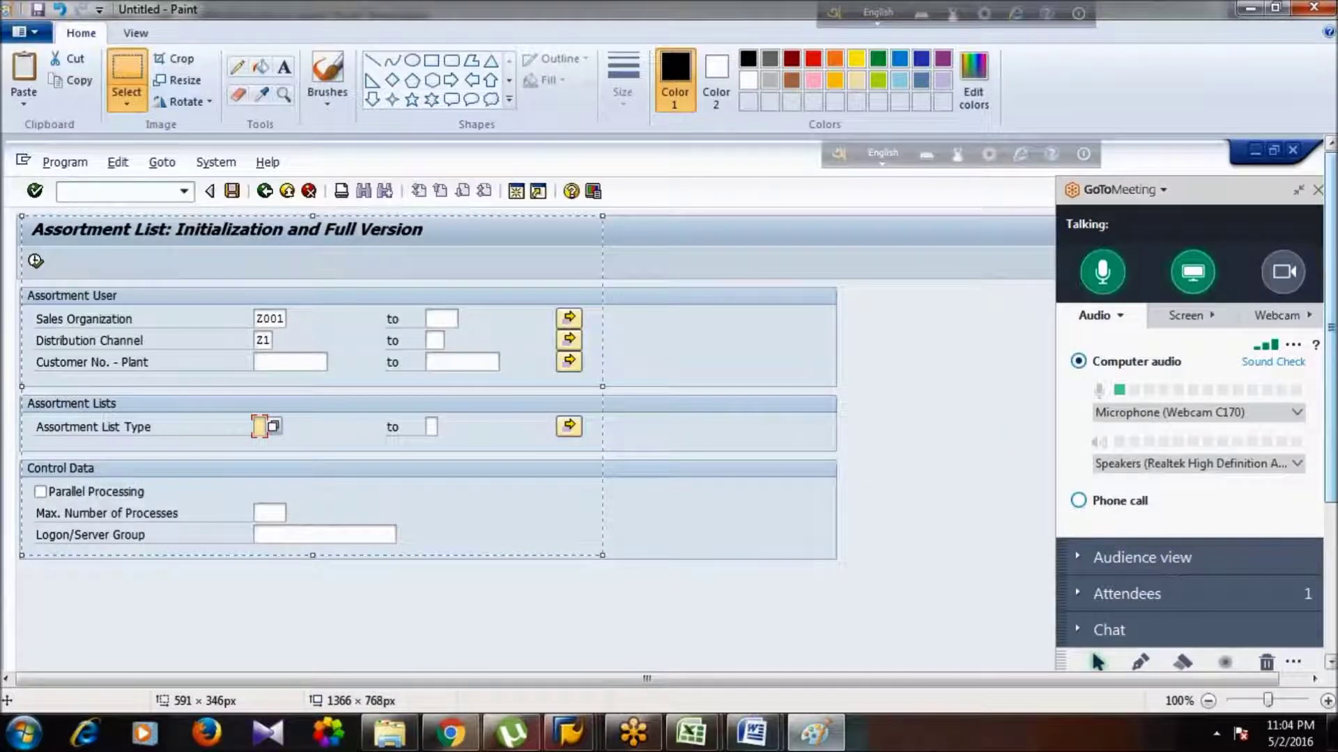
key("alt+Tab")
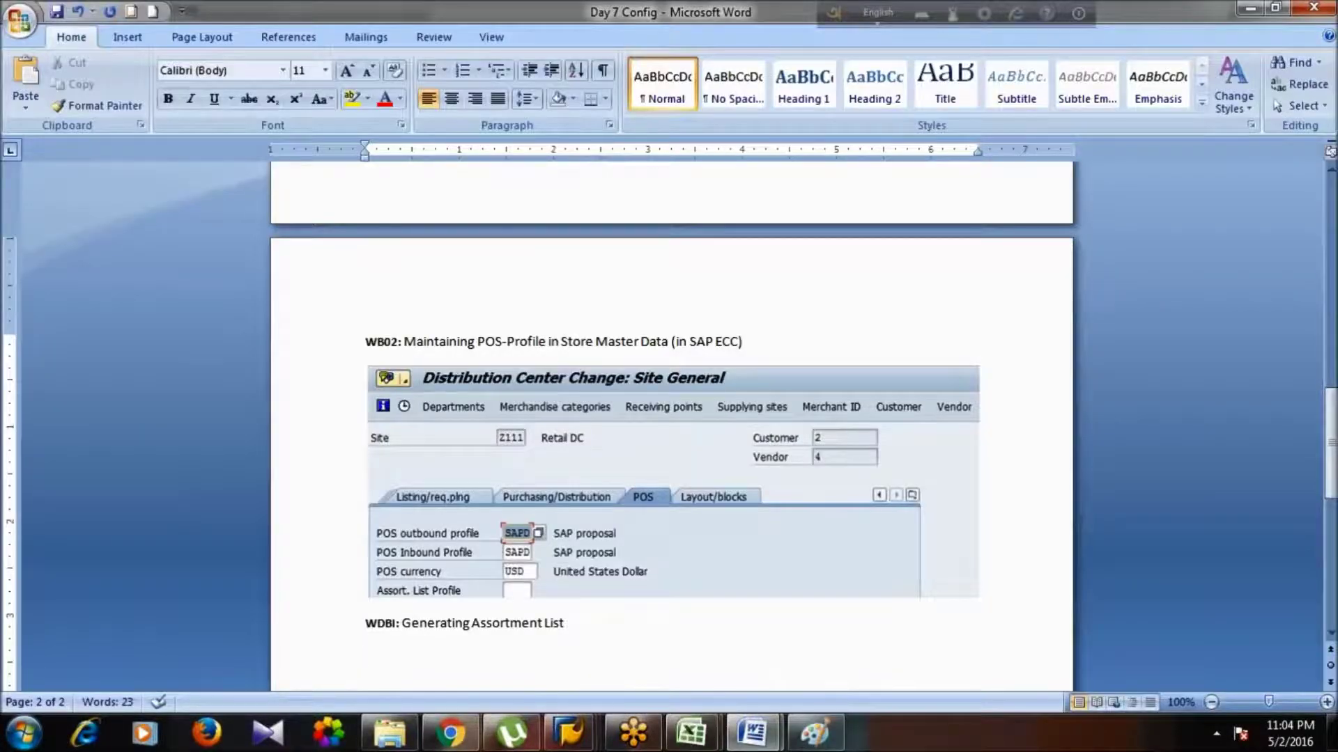
key("ctrl+v")
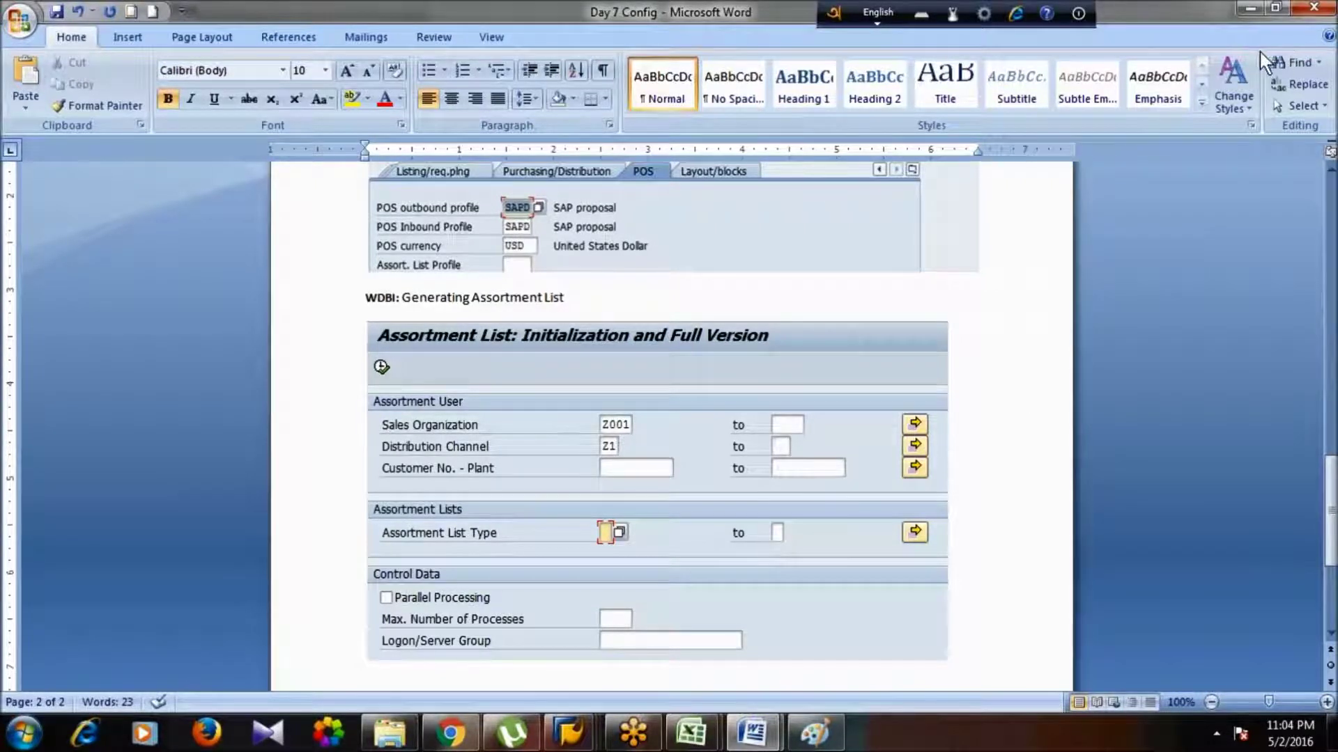
- Switch to SAP, try to execute the assortment list for Z001 and Z1, and leave the transaction
mouse_move(568, 731)
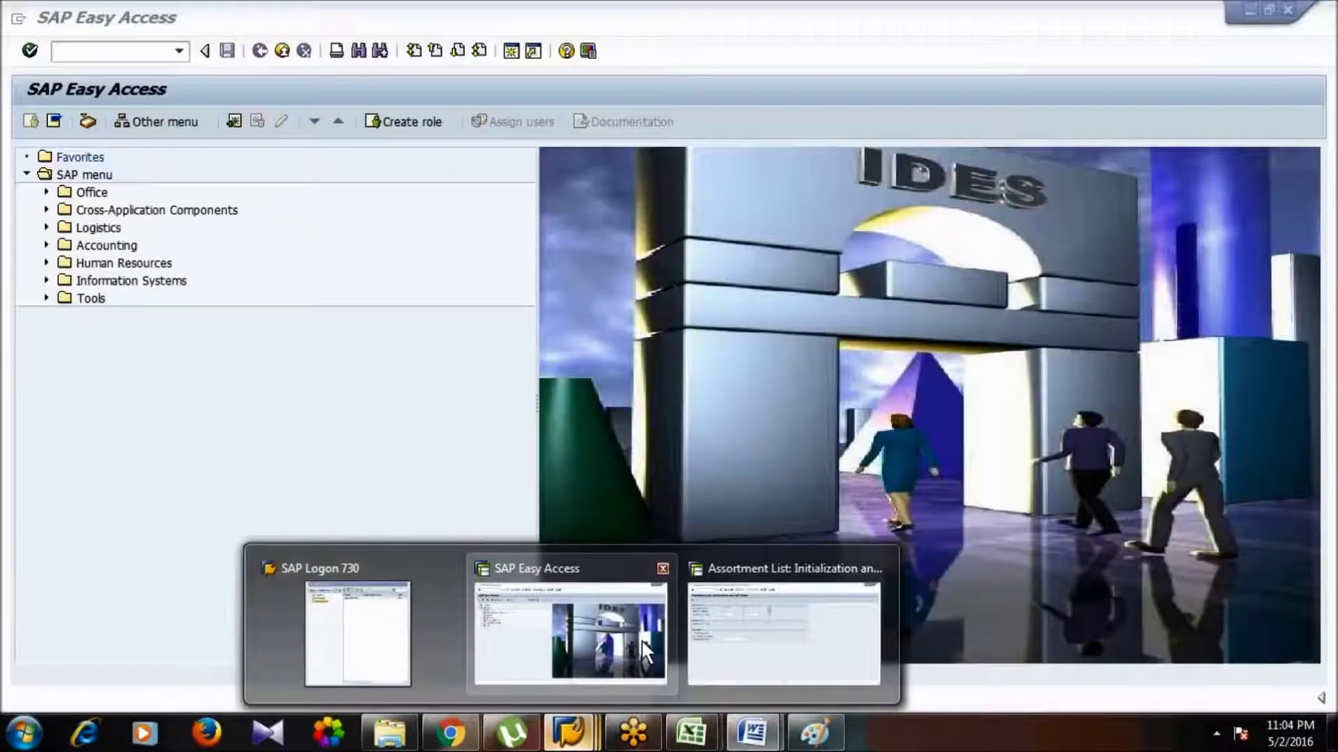
left_click(641, 639)
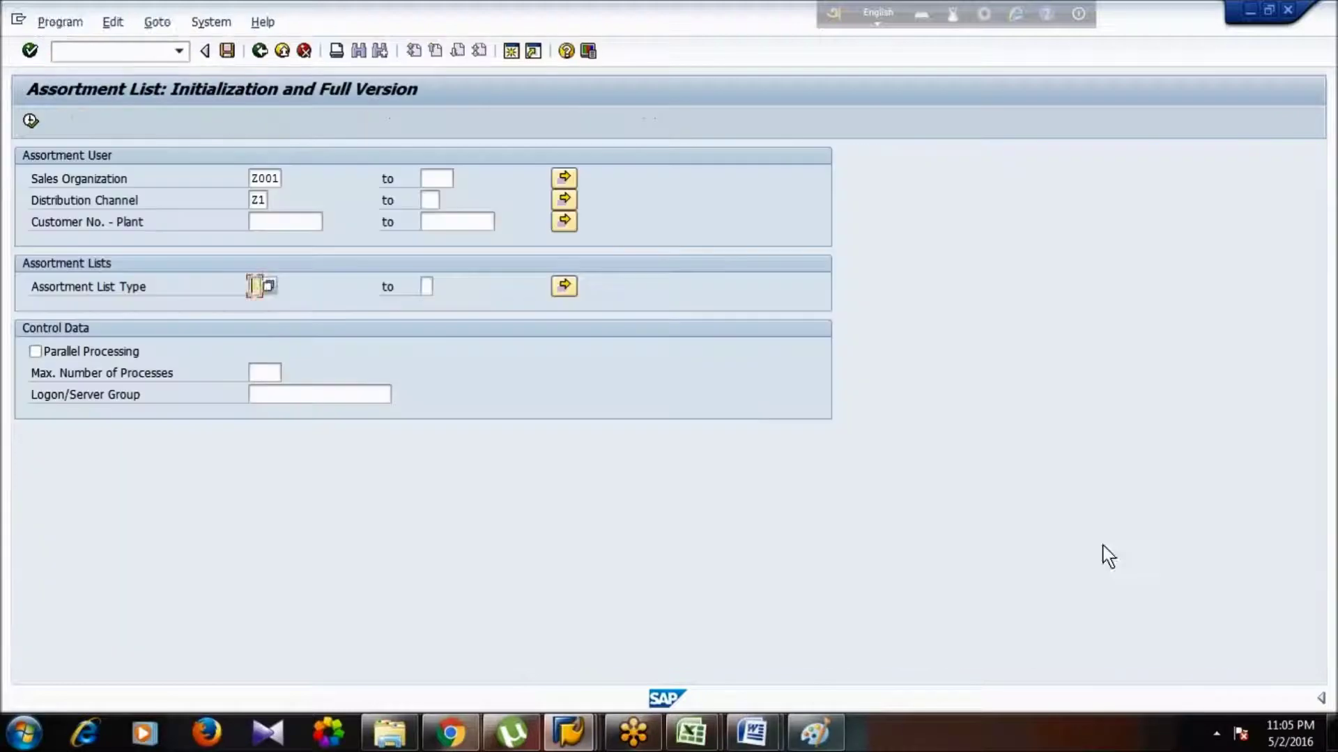
left_click(30, 120)
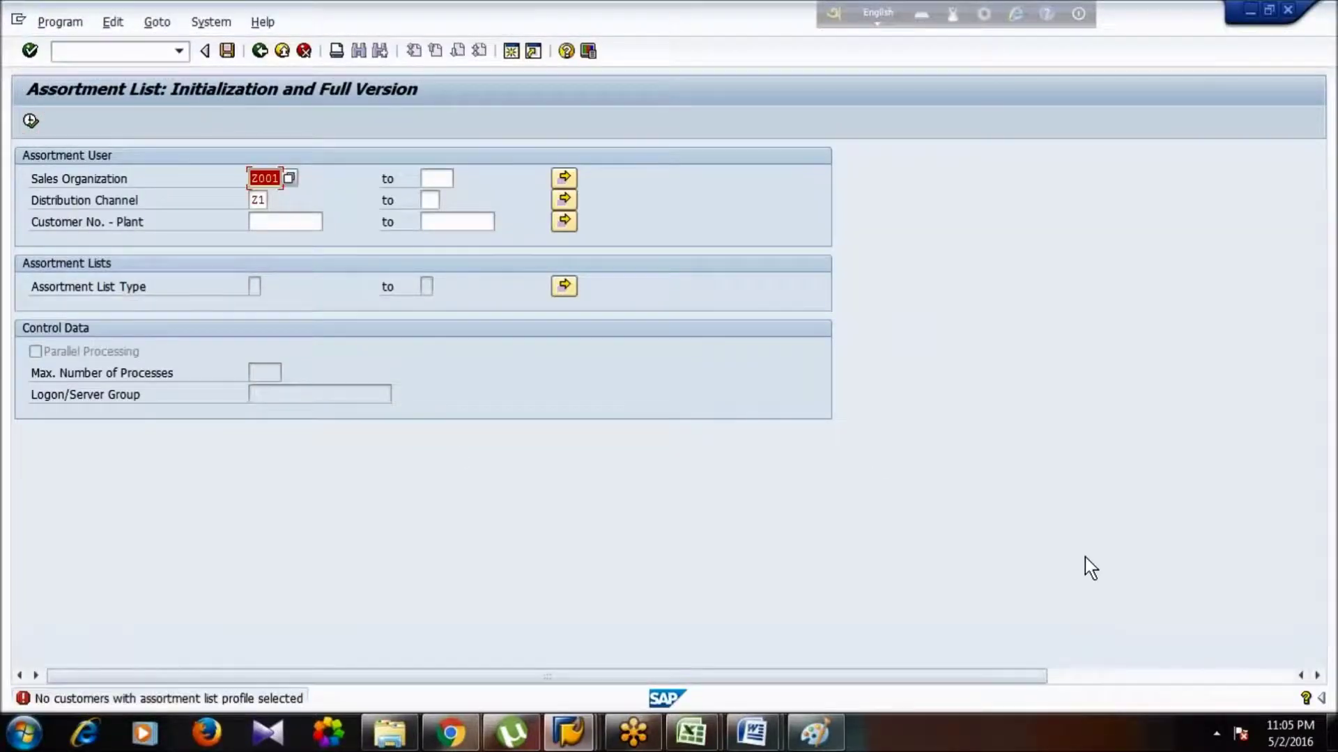
key("F3")
- Switch to the Day 7 Config Word document and enter "WA01: Processing" below the assortment list screenshot
mouse_move(772, 741)
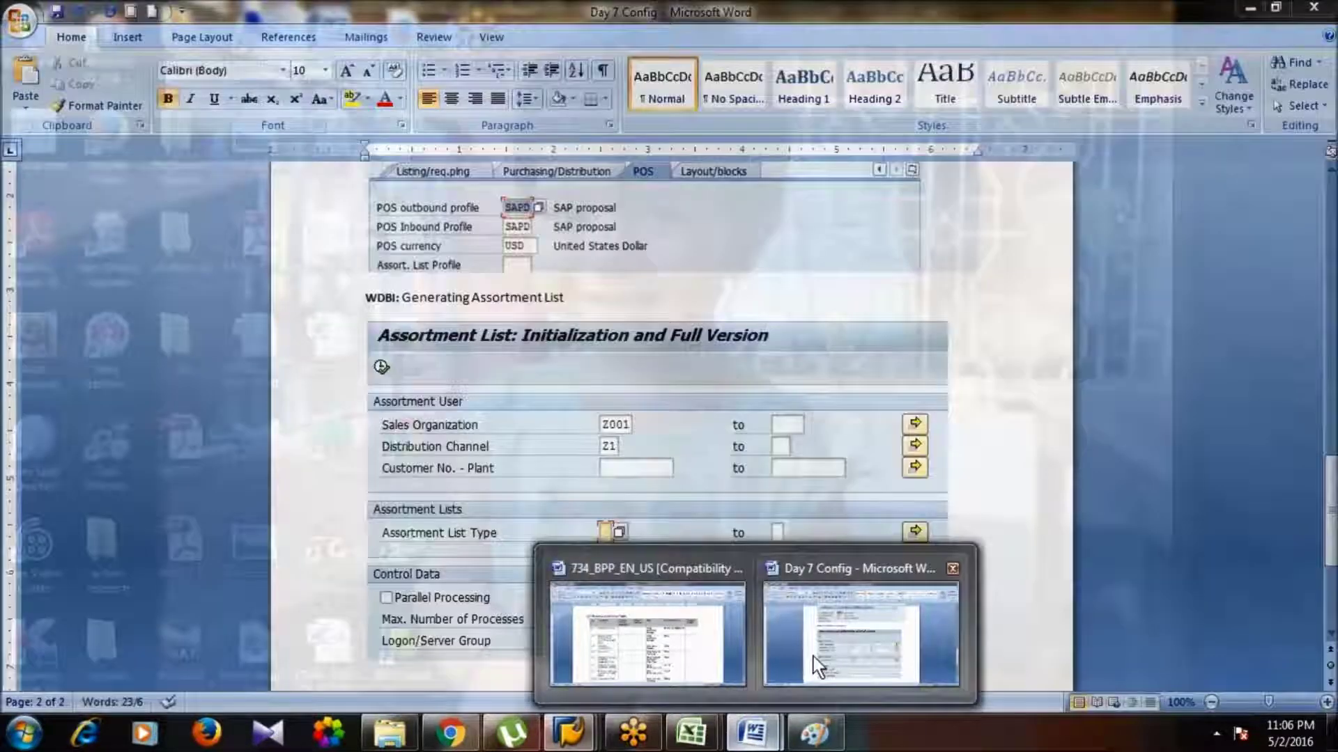
left_click(813, 656)
type("WA01:")
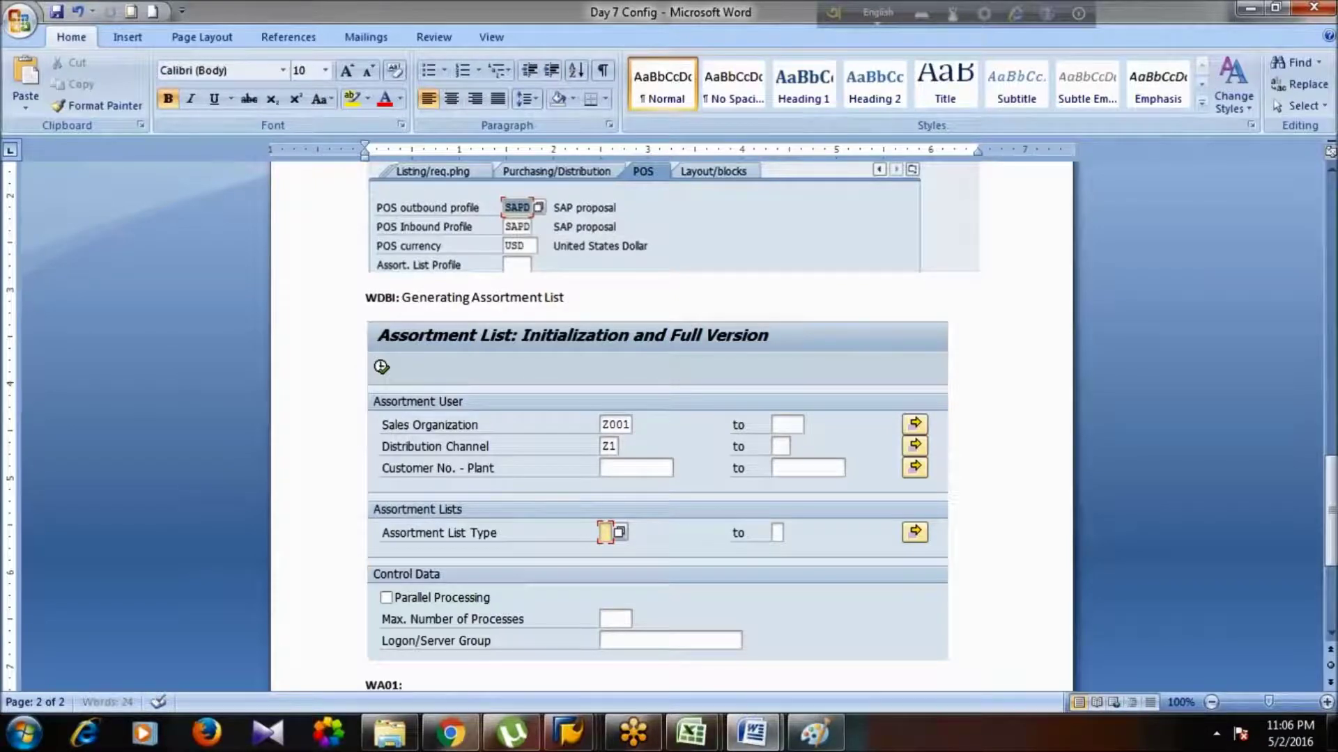
type("Processing")
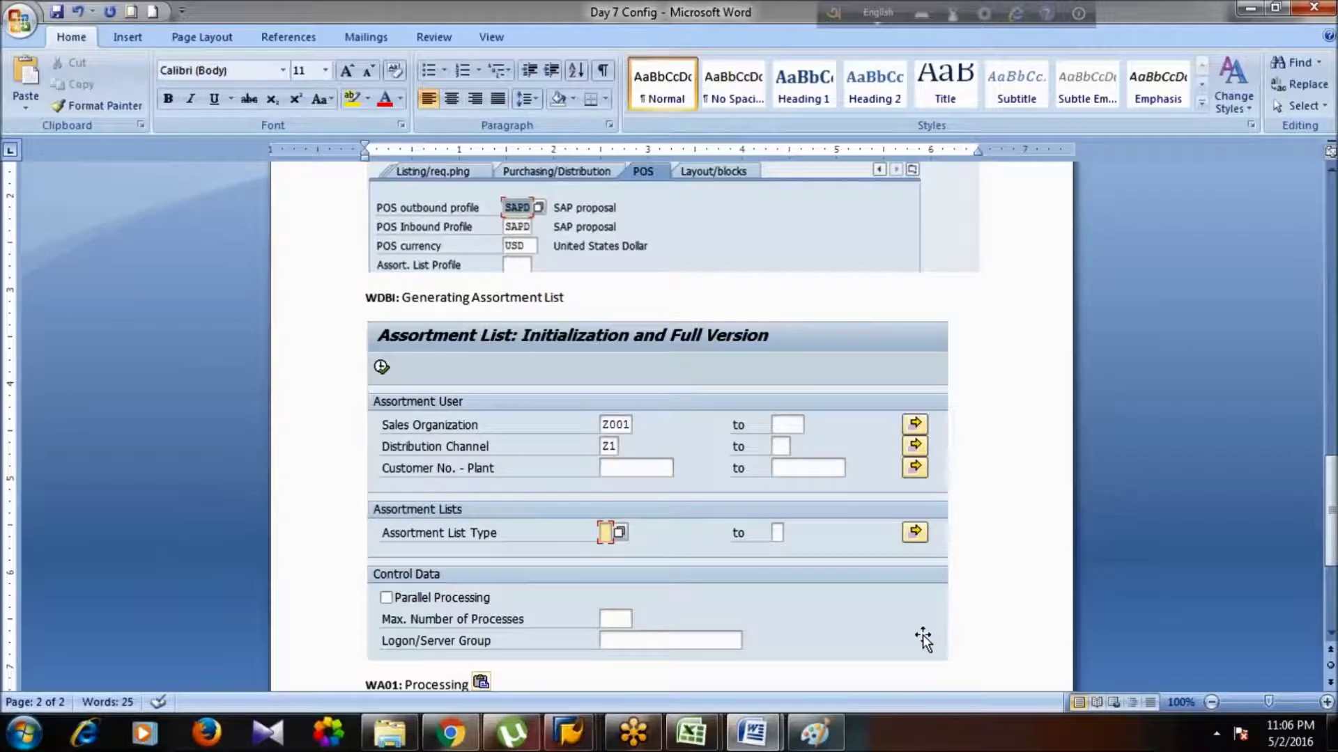
- Switch to SAP, start transaction WA01 and return to the Day 7 Config Word document
key("alt+Tab")
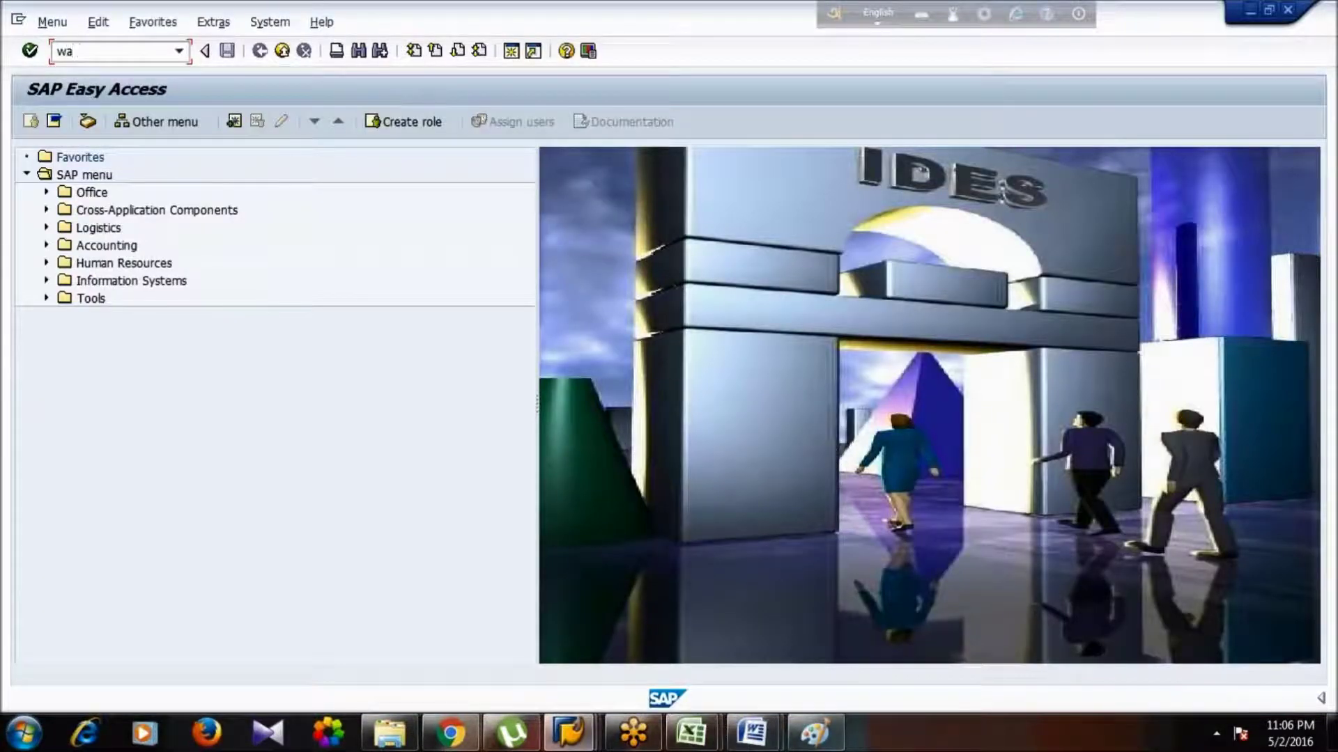
key("Return")
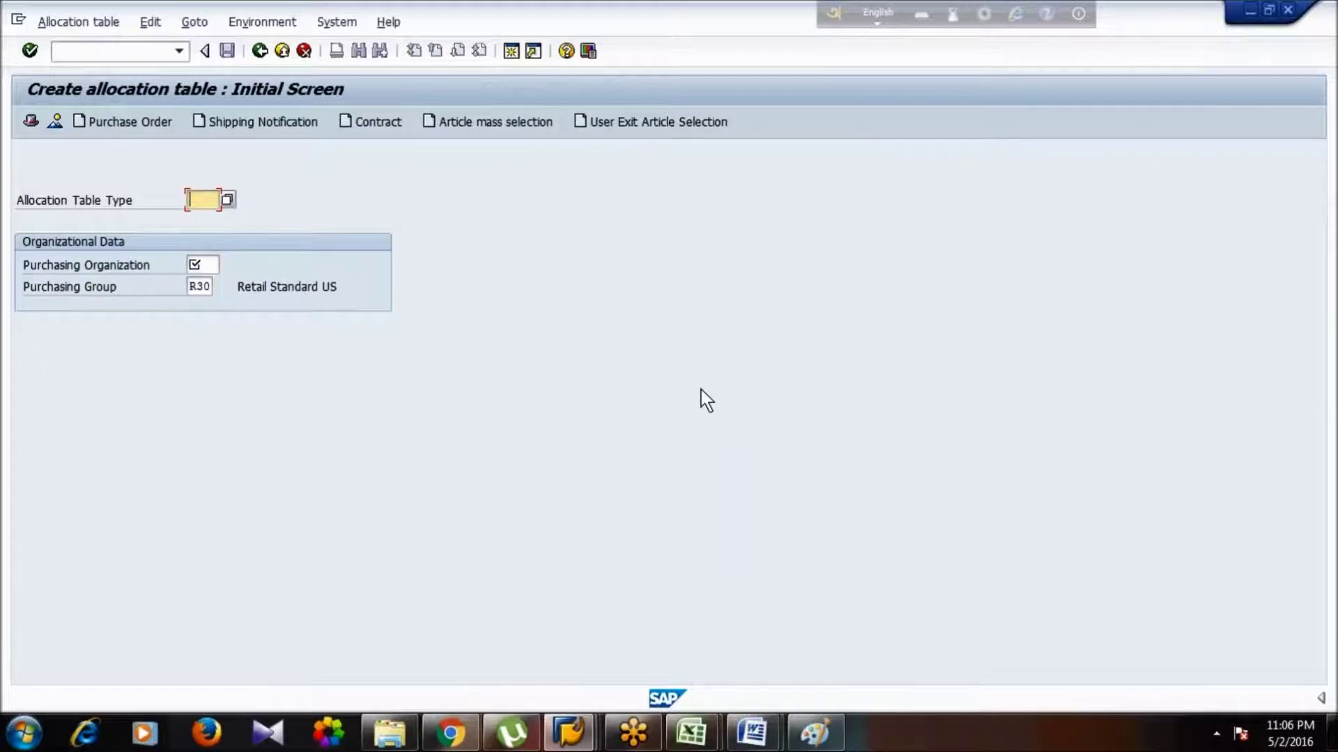
key("alt+Tab")
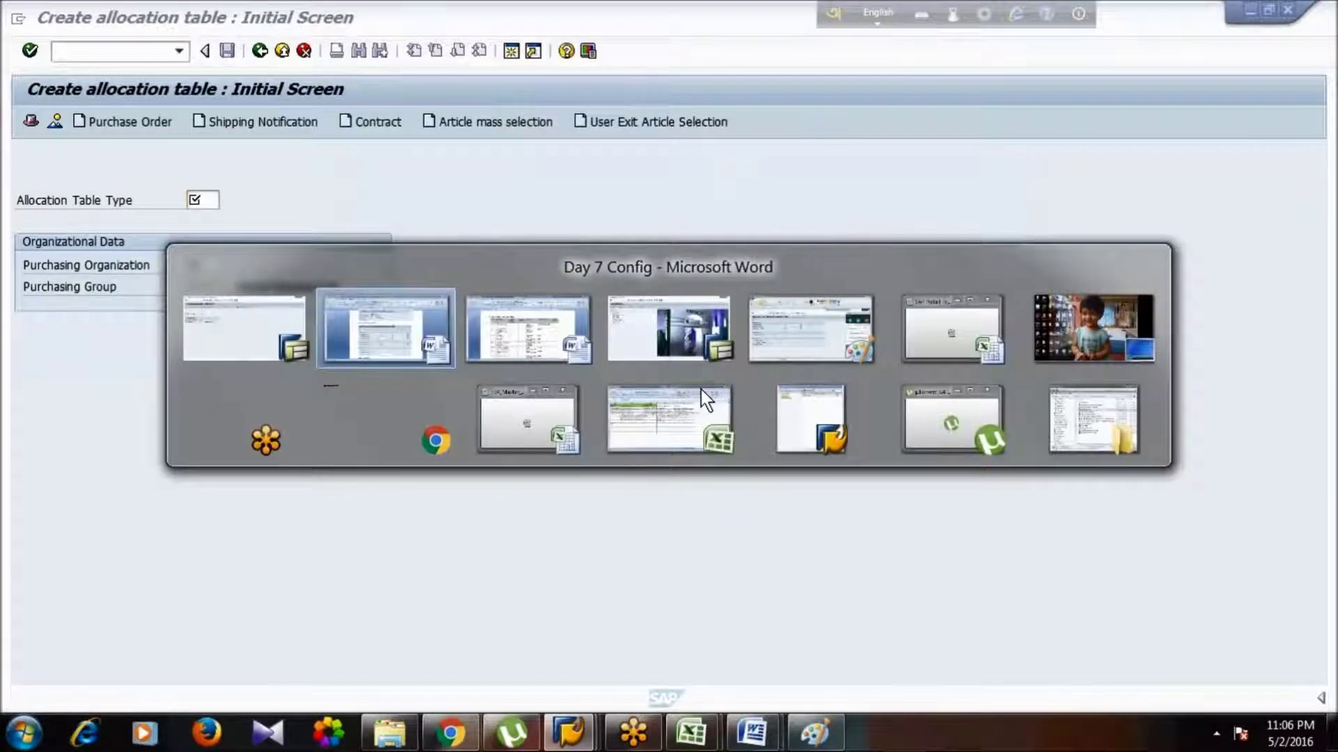
- Replace "Processing" in the WA01 line with "Create Allocation tab"
key("BackSpace")
key("BackSpace")
key("BackSpace")
key("BackSpace")
key("BackSpace")
key("BackSpace")
type("C")
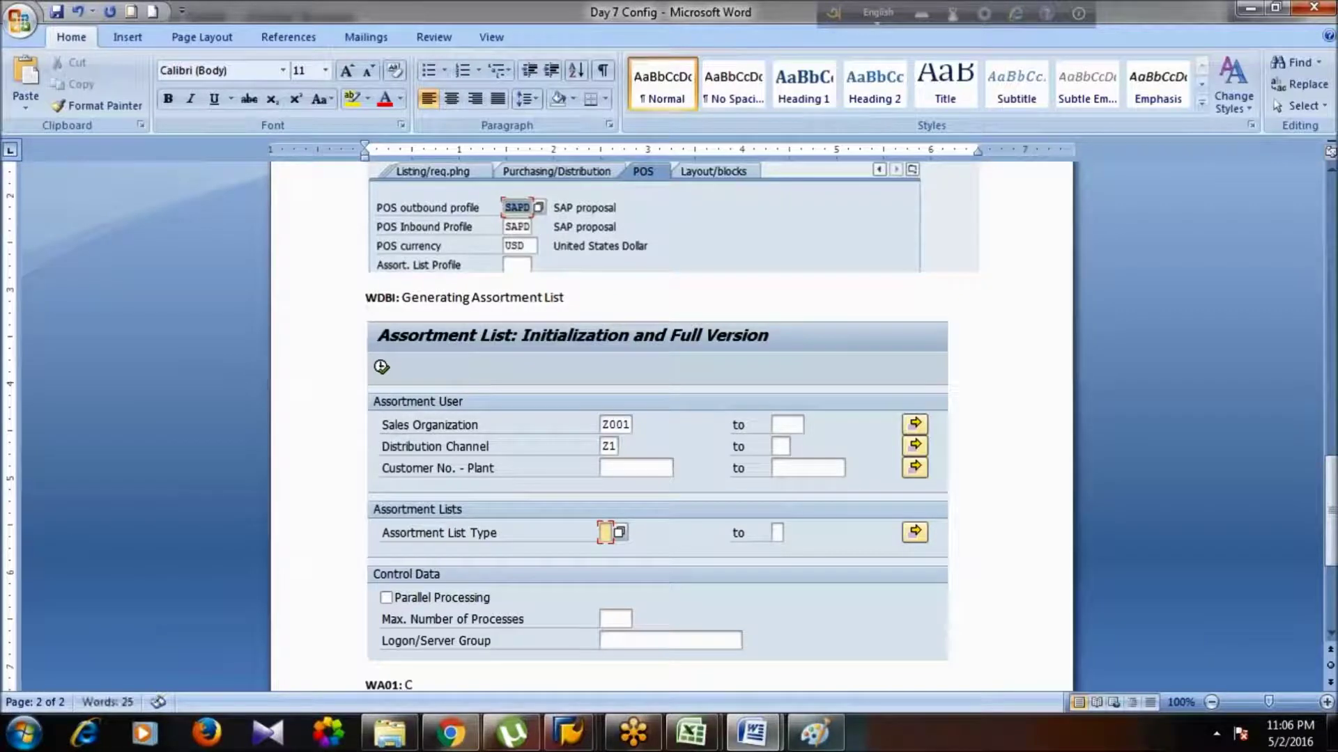
type("reate Allocatio")
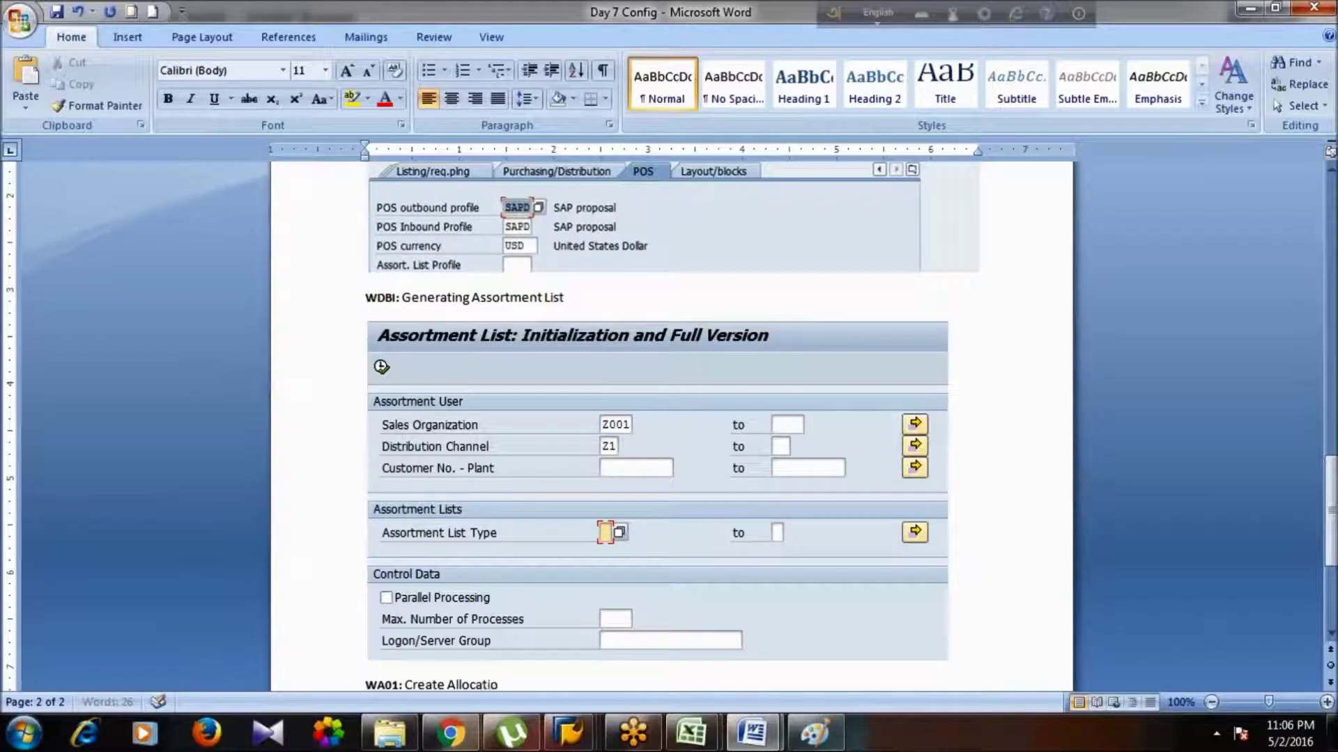
type("n tab")
left_click(390, 362)
key("Left")
type("Le")
key("Return")
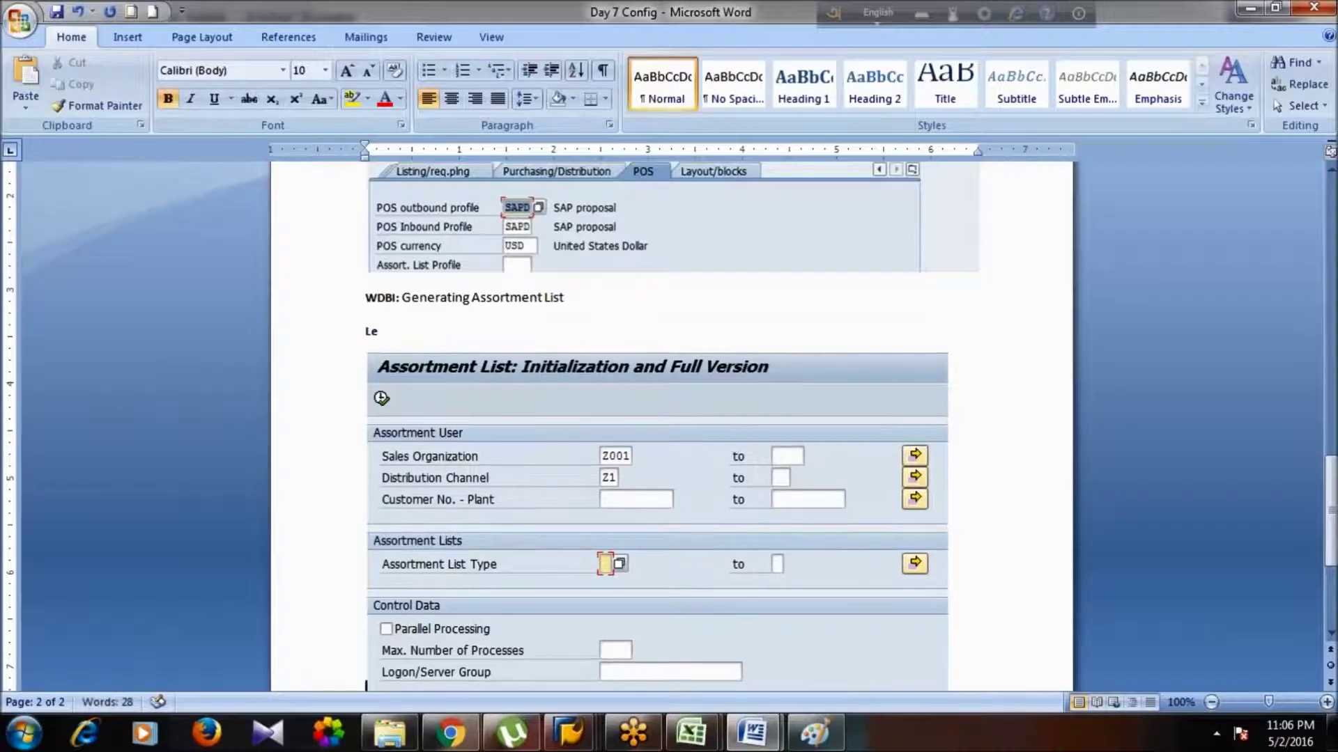
key("ctrl+z")
key("ctrl+z")
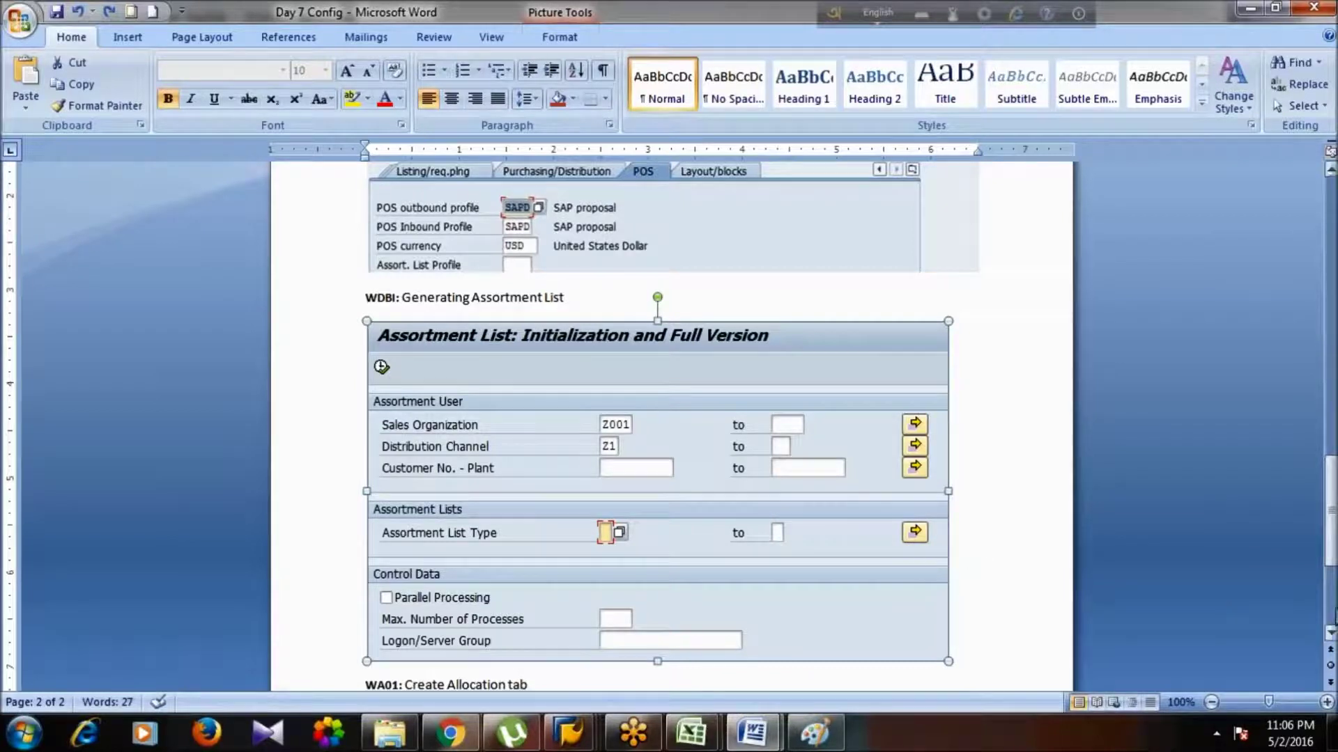
- Complete the line as "WA01: Create Allocation table" and push it onto a new page with blank lines above it
scroll(1331, 635, "down", 5)
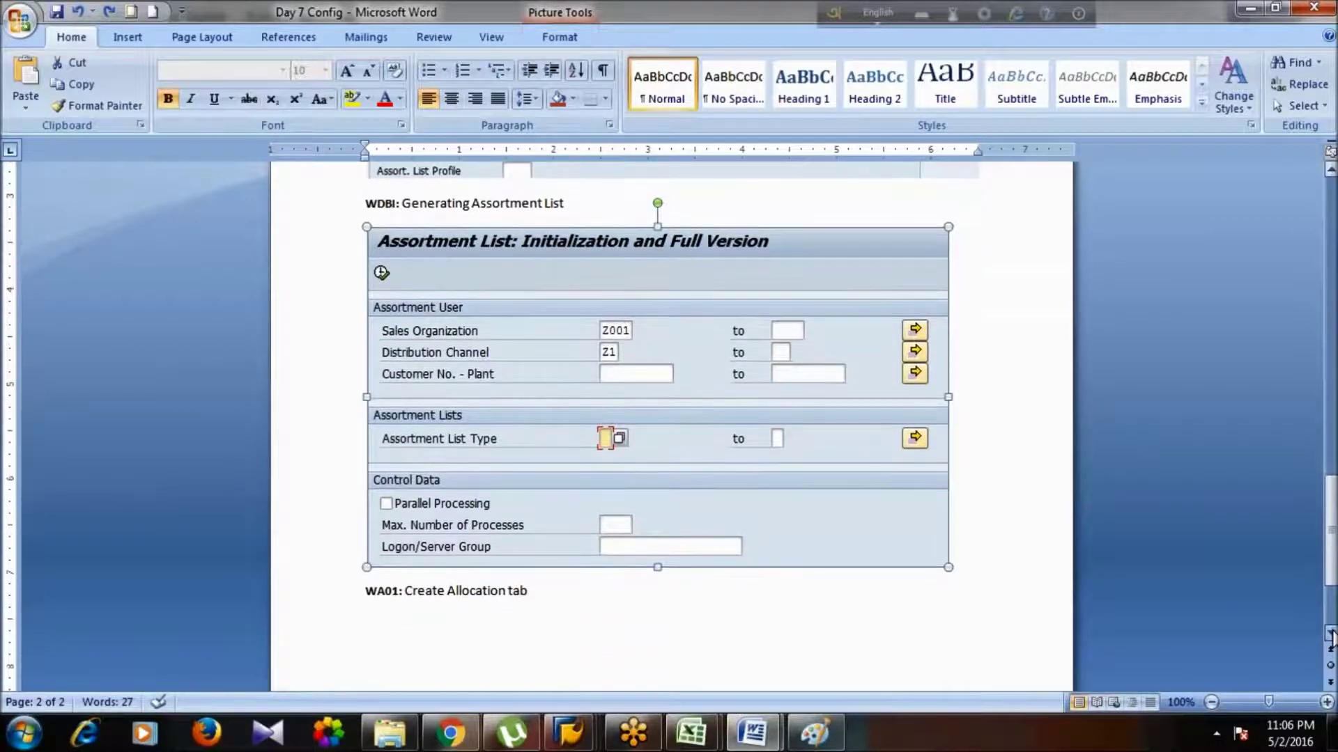
scroll(1332, 636, "down", 1)
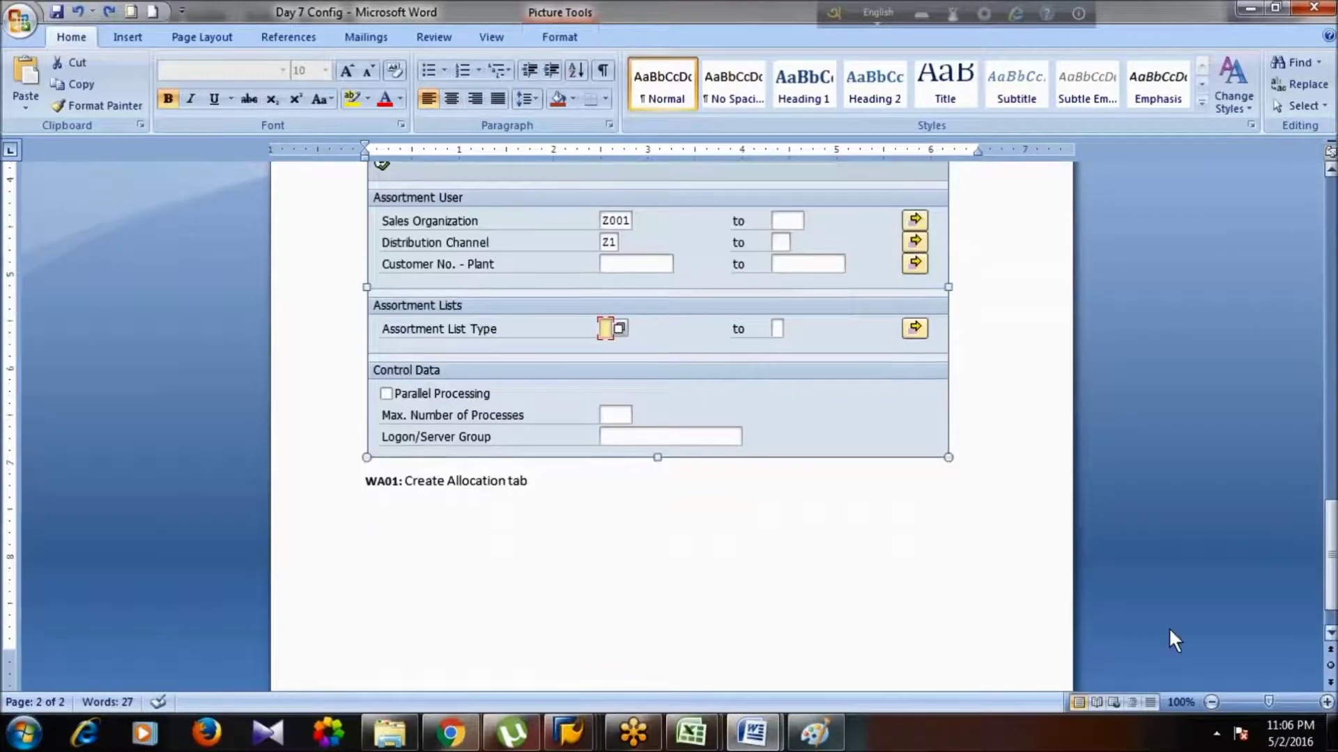
left_click(883, 486)
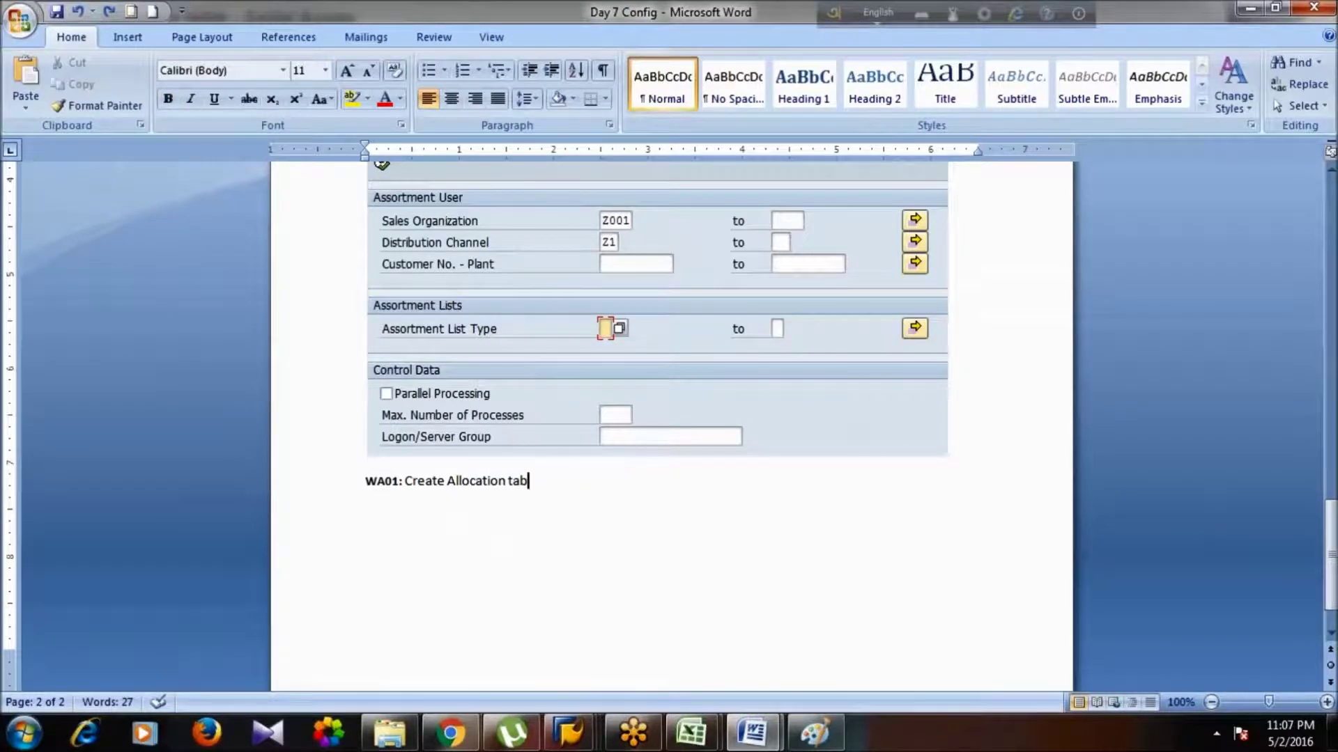
type("le")
key("Home")
key("Return")
key("Return")
key("Return")
key("Return")
key("Return")
key("Return")
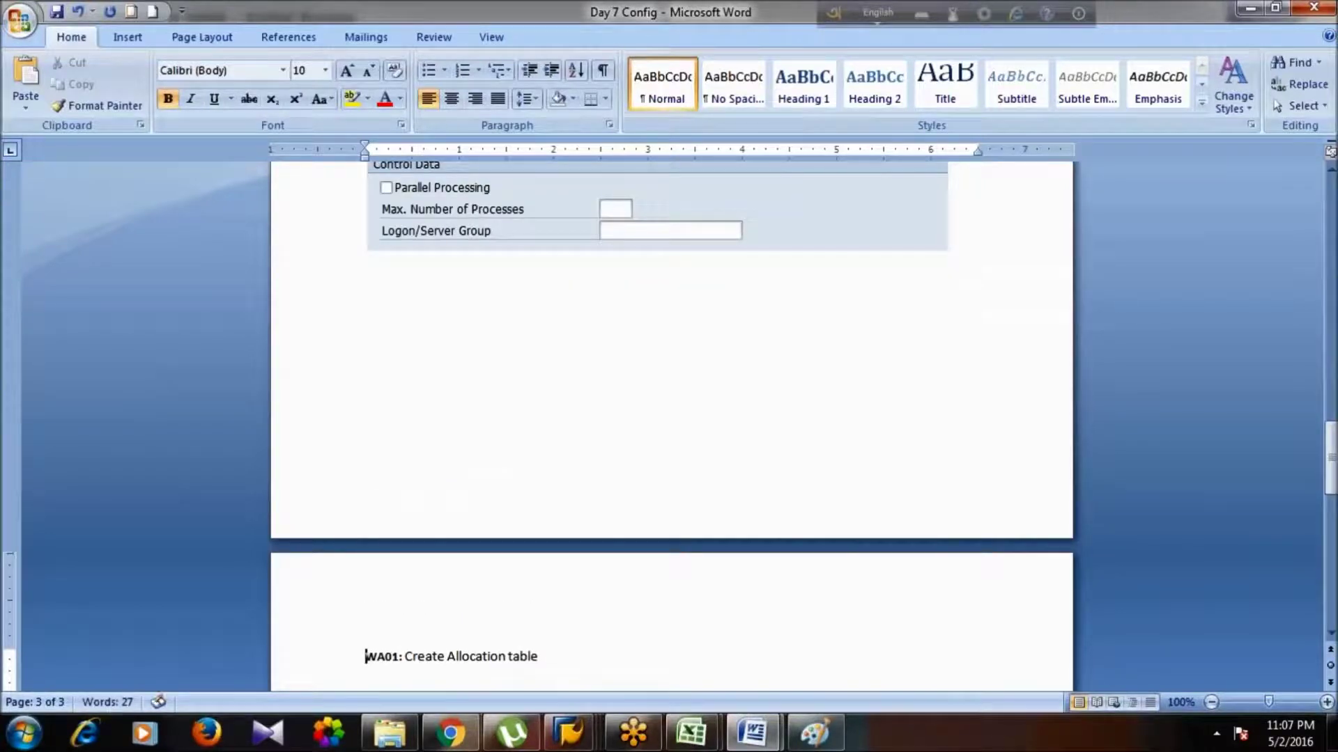
scroll(672, 348, "down", 1)
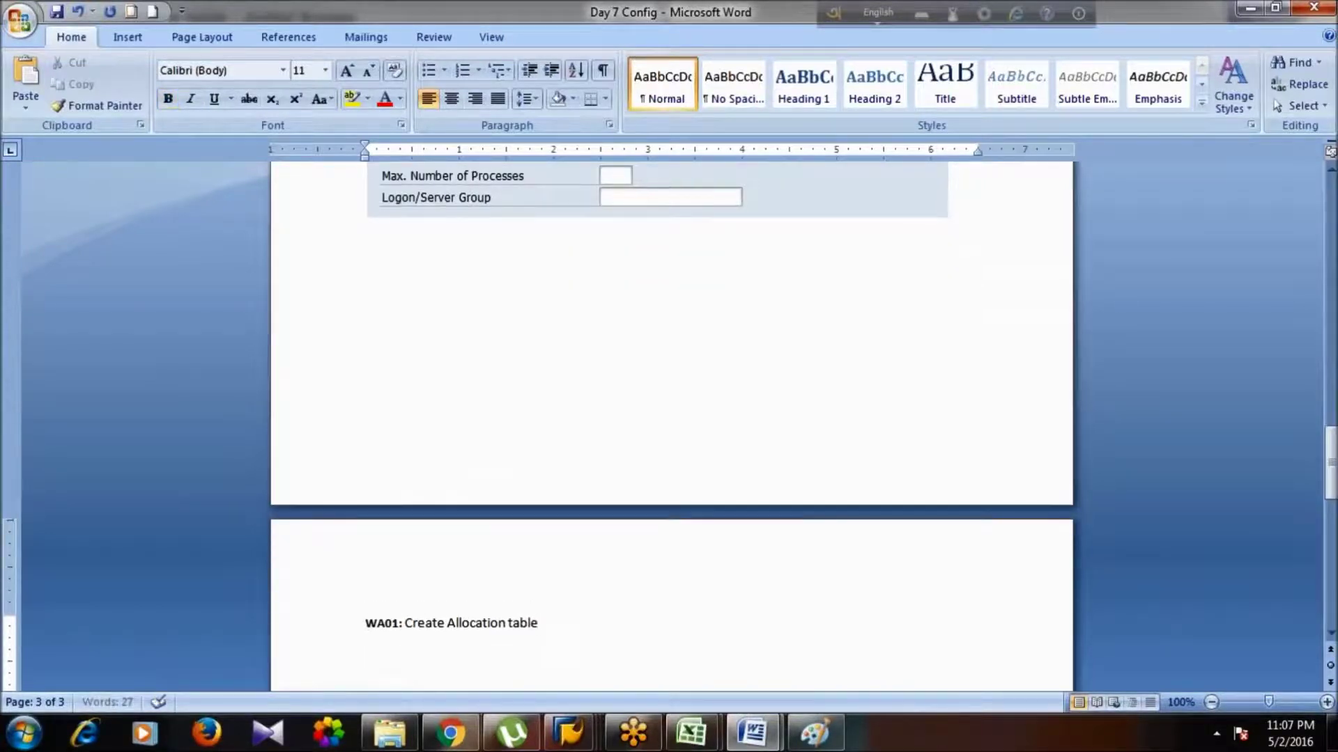
- Switch to SAP and set the allocation table type to 0001, Standard alloc. tbl
key("alt+Tab")
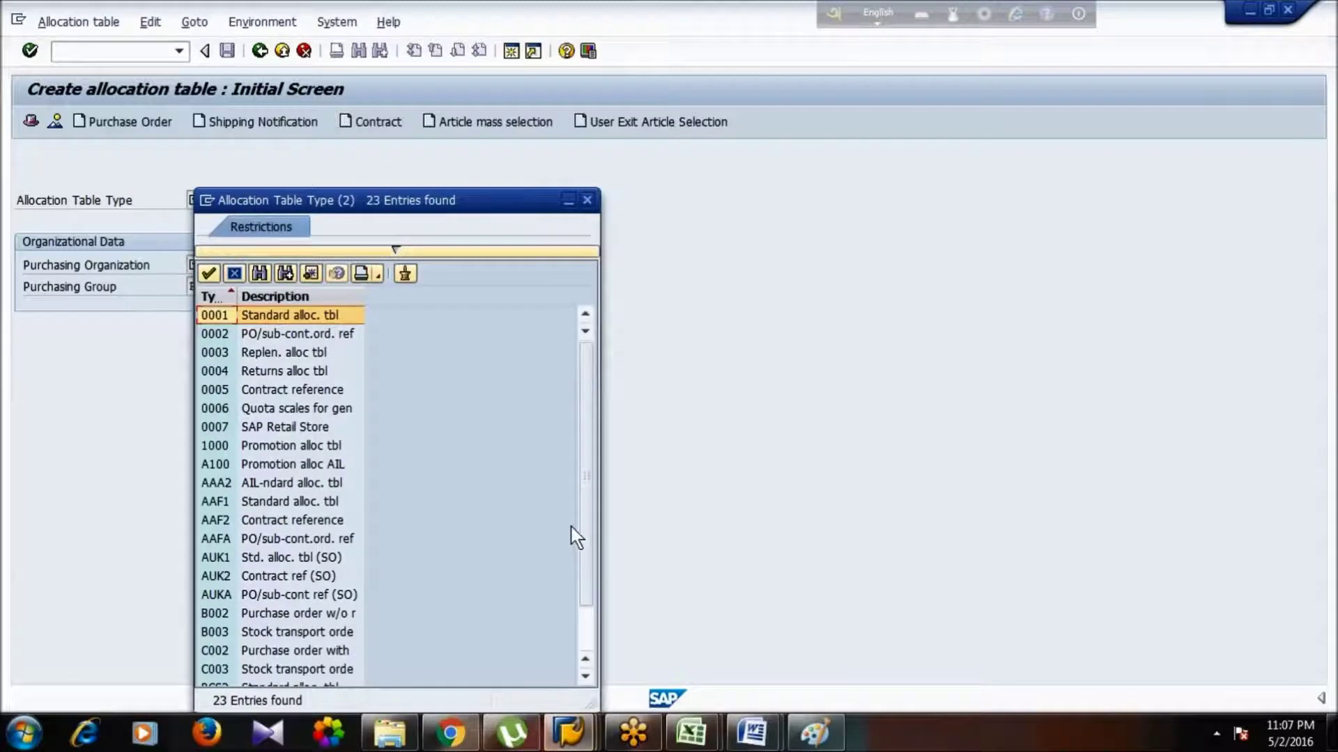
left_click_drag(591, 575, 585, 610)
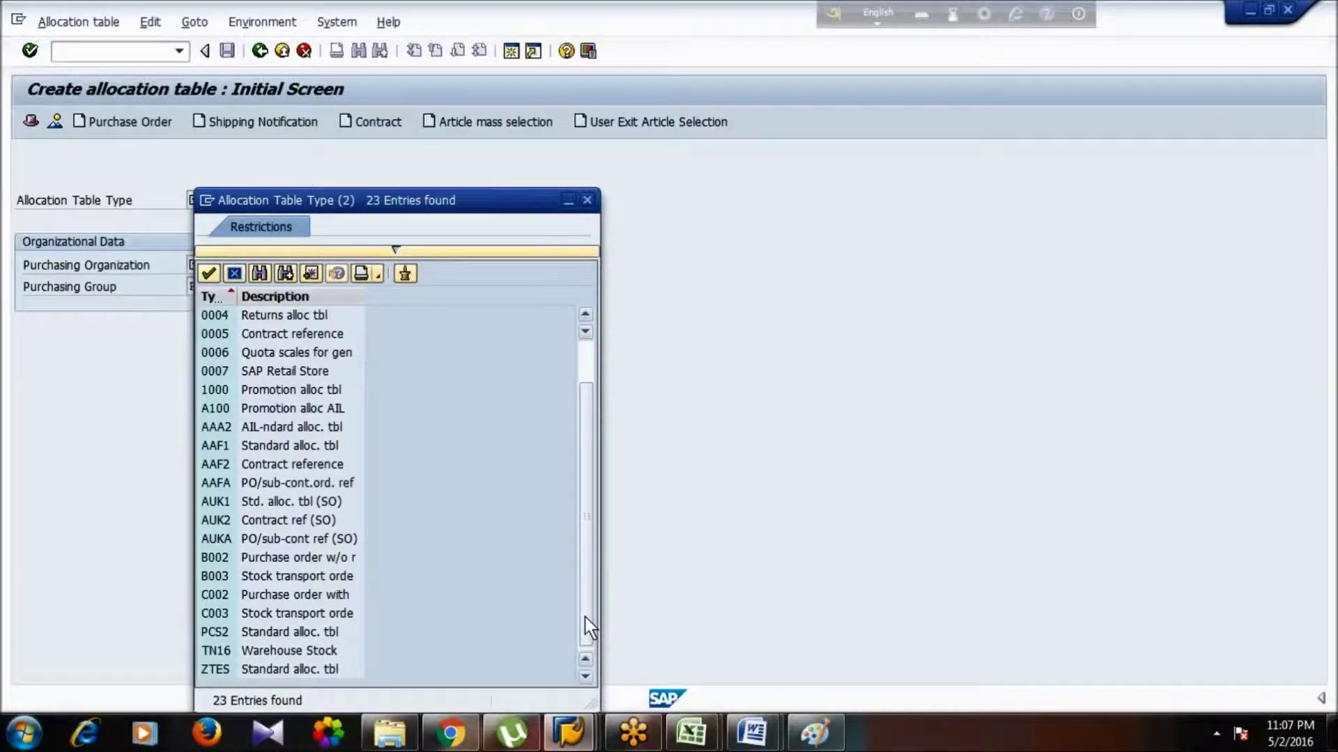
left_click_drag(586, 627, 588, 579)
left_click_drag(591, 588, 586, 439)
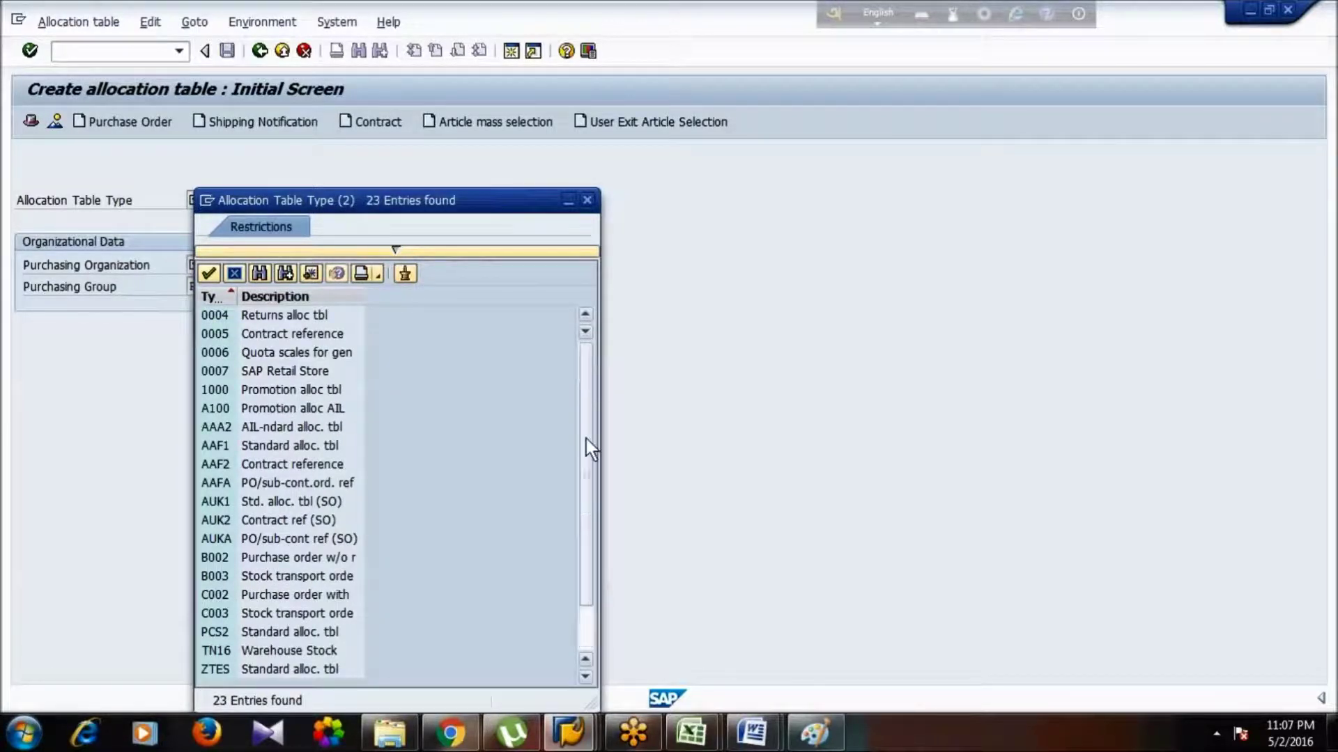
double_click(319, 314)
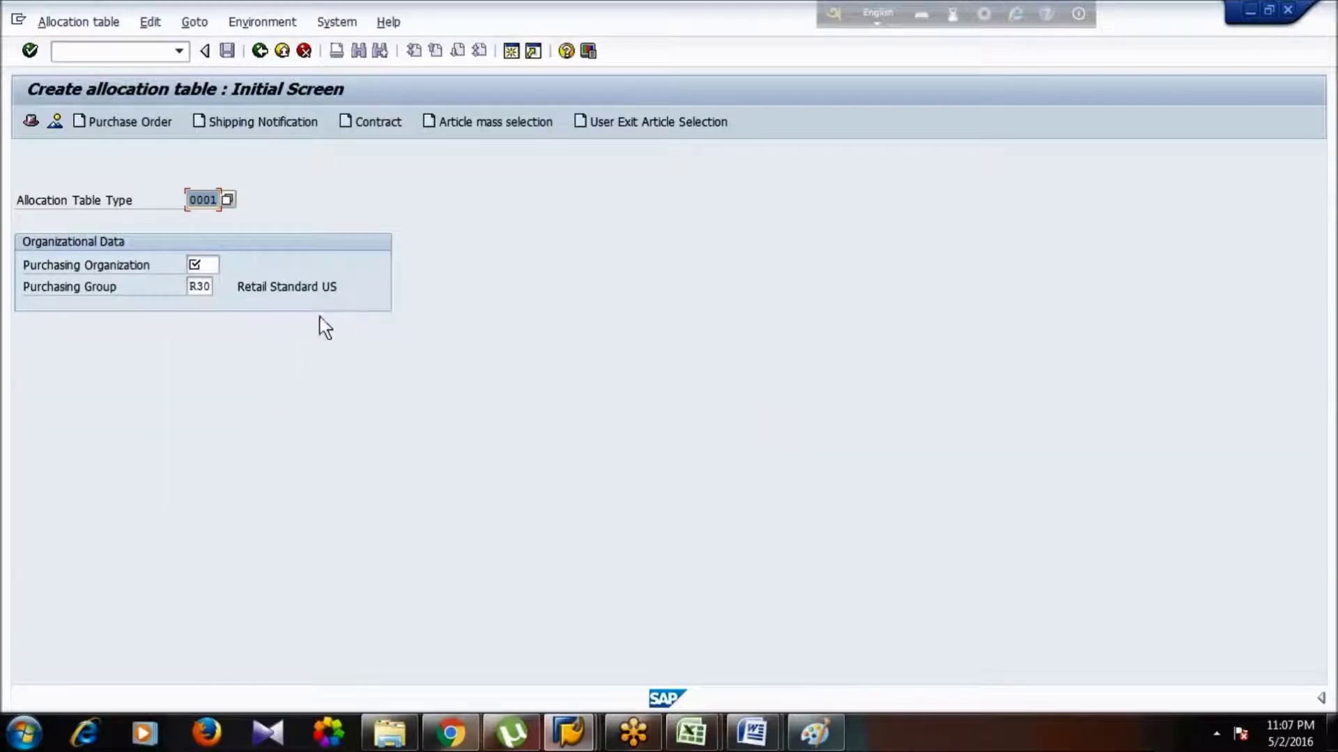
- Set the allocation table's purchasing organization to Z001, Retail purch org
left_click(219, 267)
left_click(228, 265)
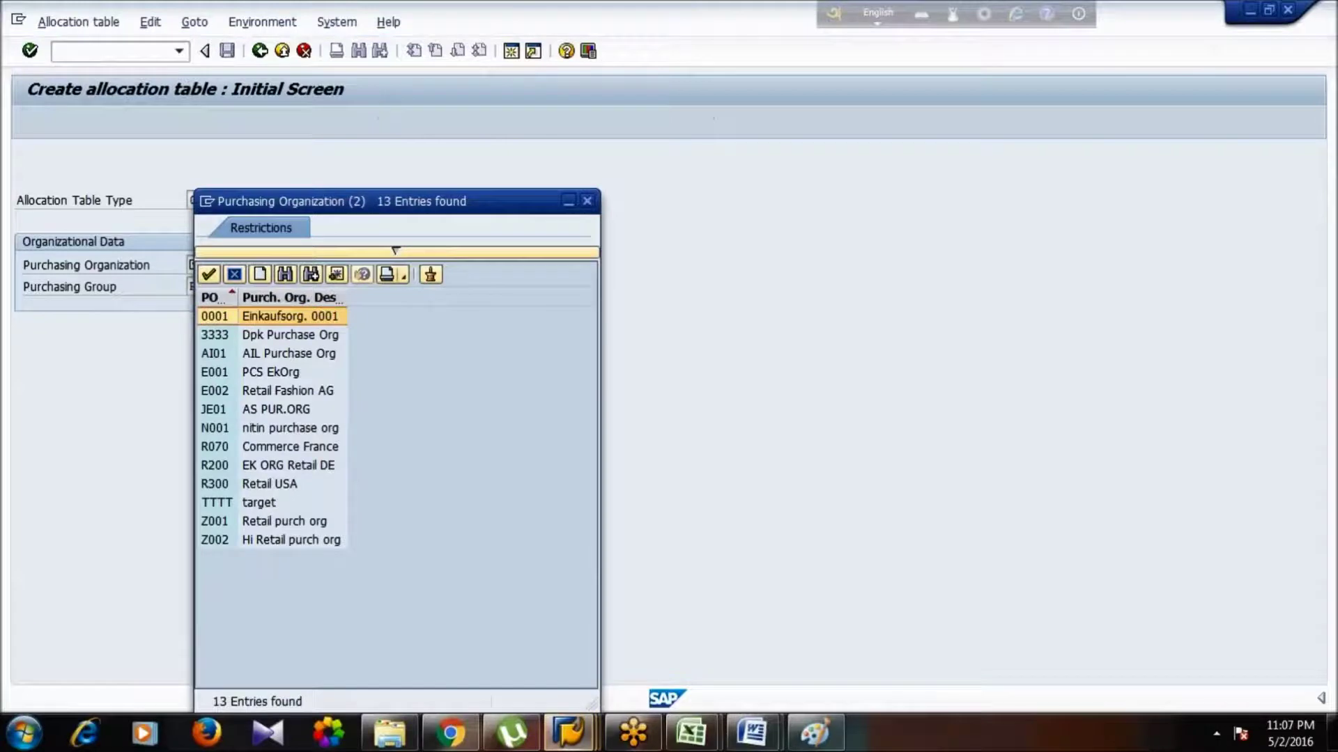
double_click(324, 523)
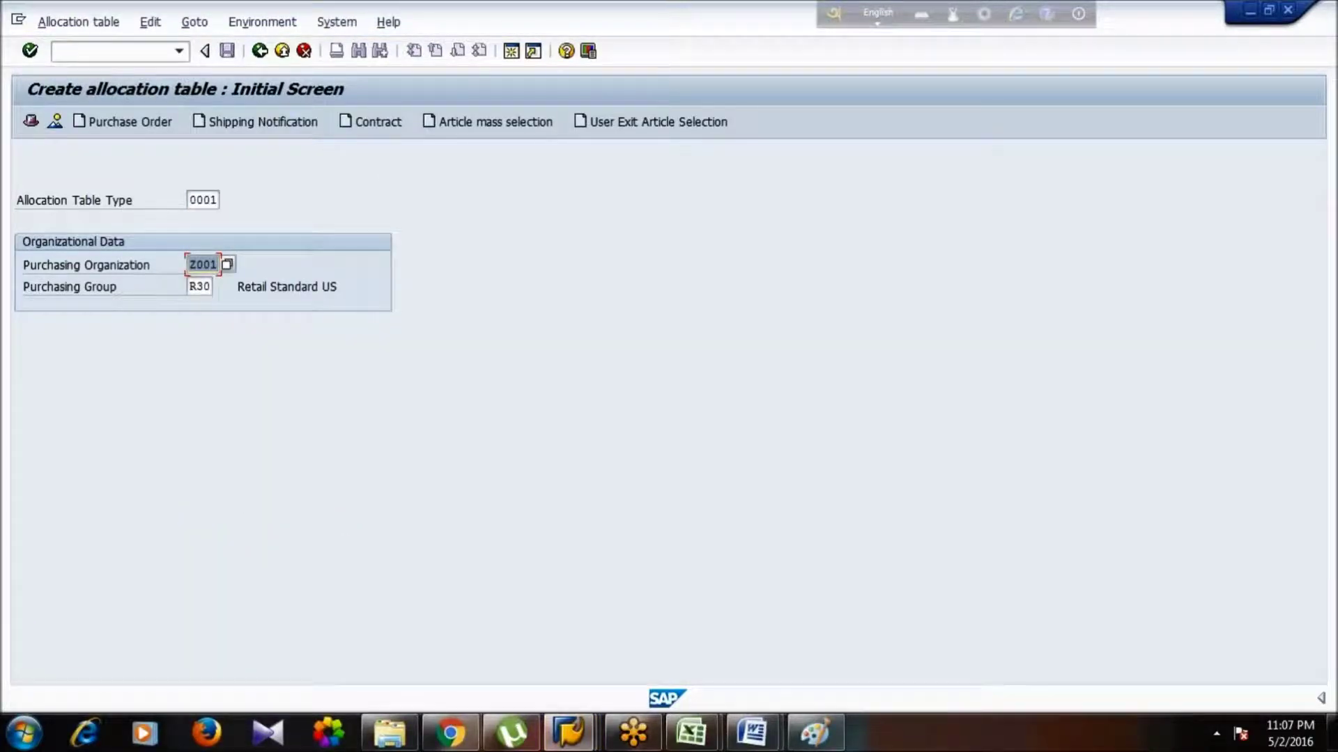
left_click(200, 289)
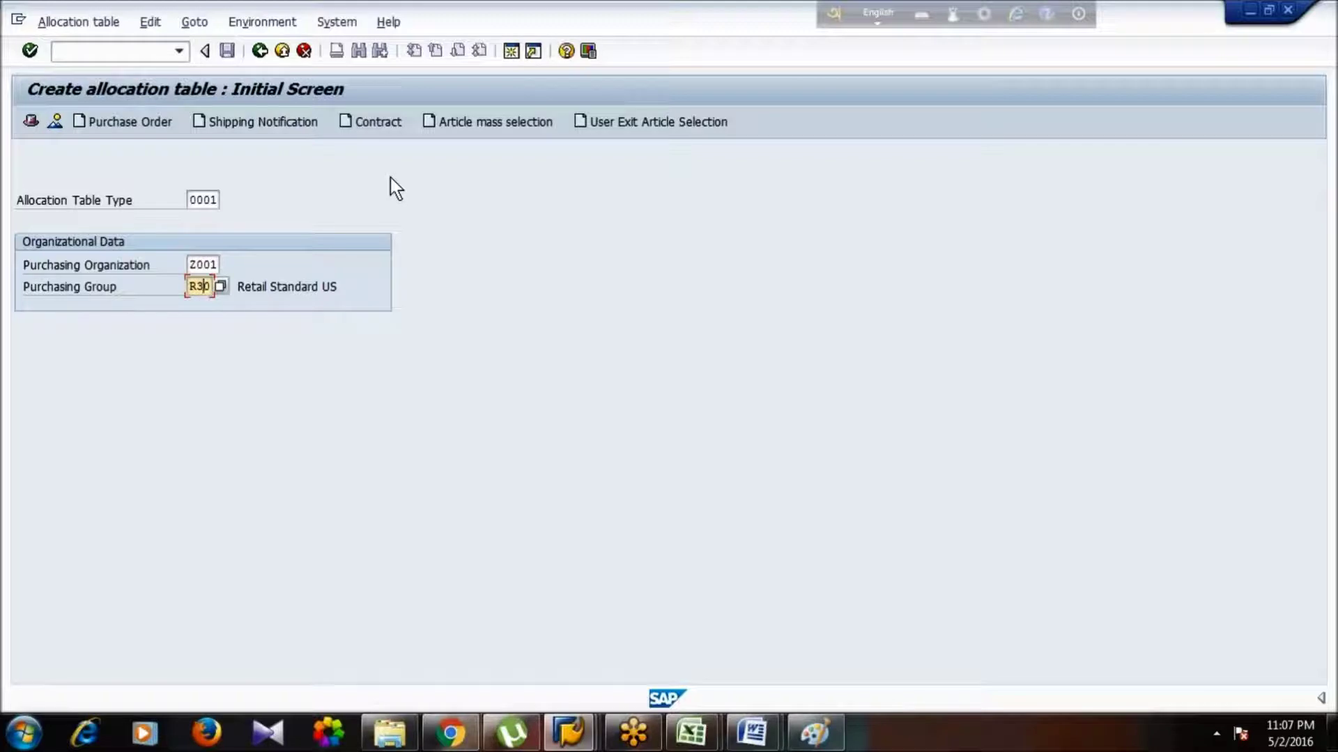
- Paste the WA01 initial screen capture into Paint, crop it to the title and organizational data, and place it below the WA01 line in Word
key("alt+Tab")
key("Tab")
key("Tab")
key("Tab")
key("ctrl+v")
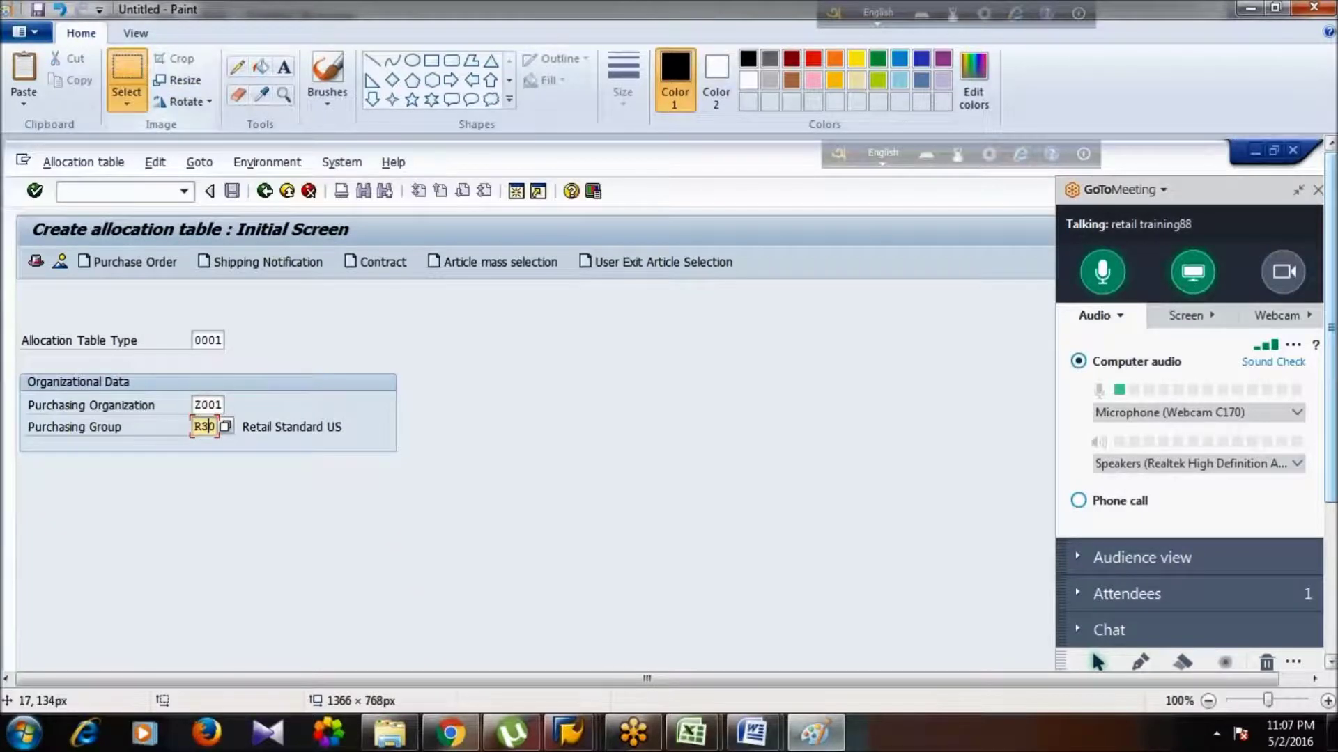
mouse_move(17, 215)
left_mouse_down()
mouse_move(528, 232)
mouse_move(663, 272)
mouse_move(725, 379)
mouse_move(749, 453)
mouse_move(739, 448)
left_mouse_up()
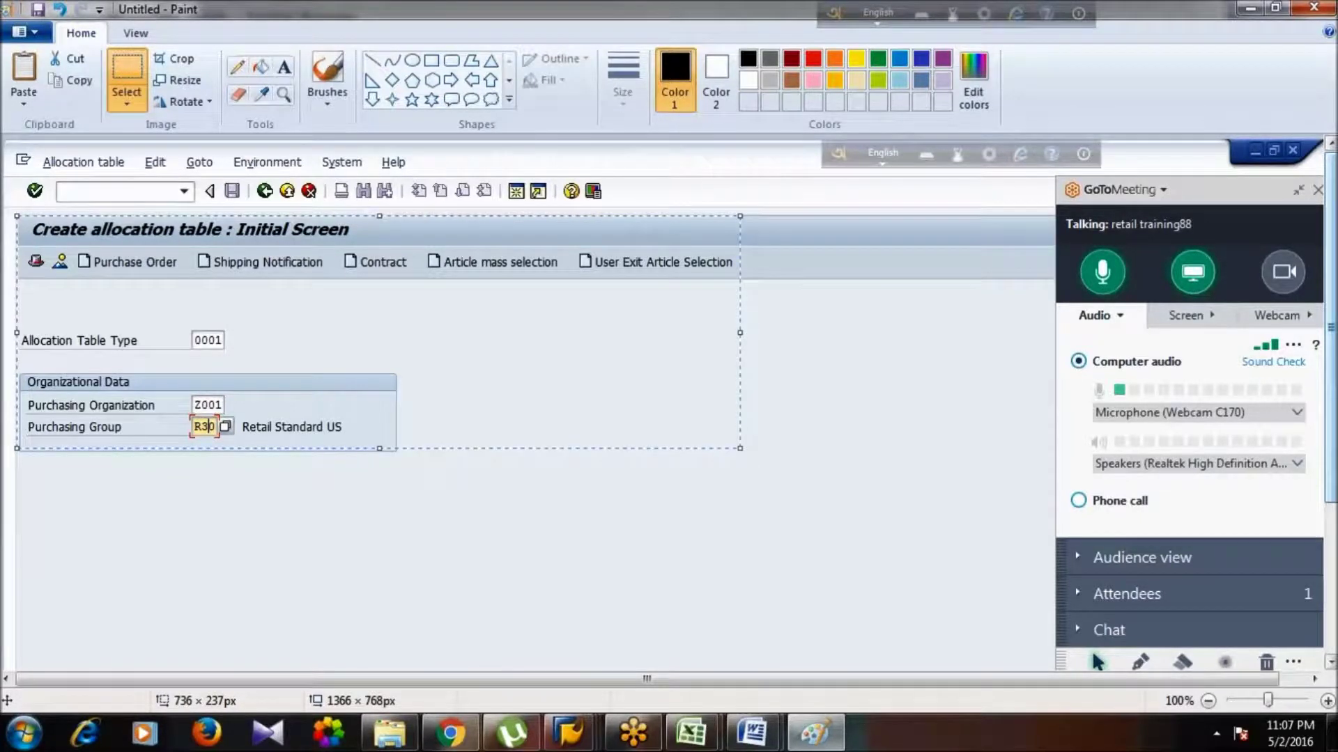
key("alt+Tab")
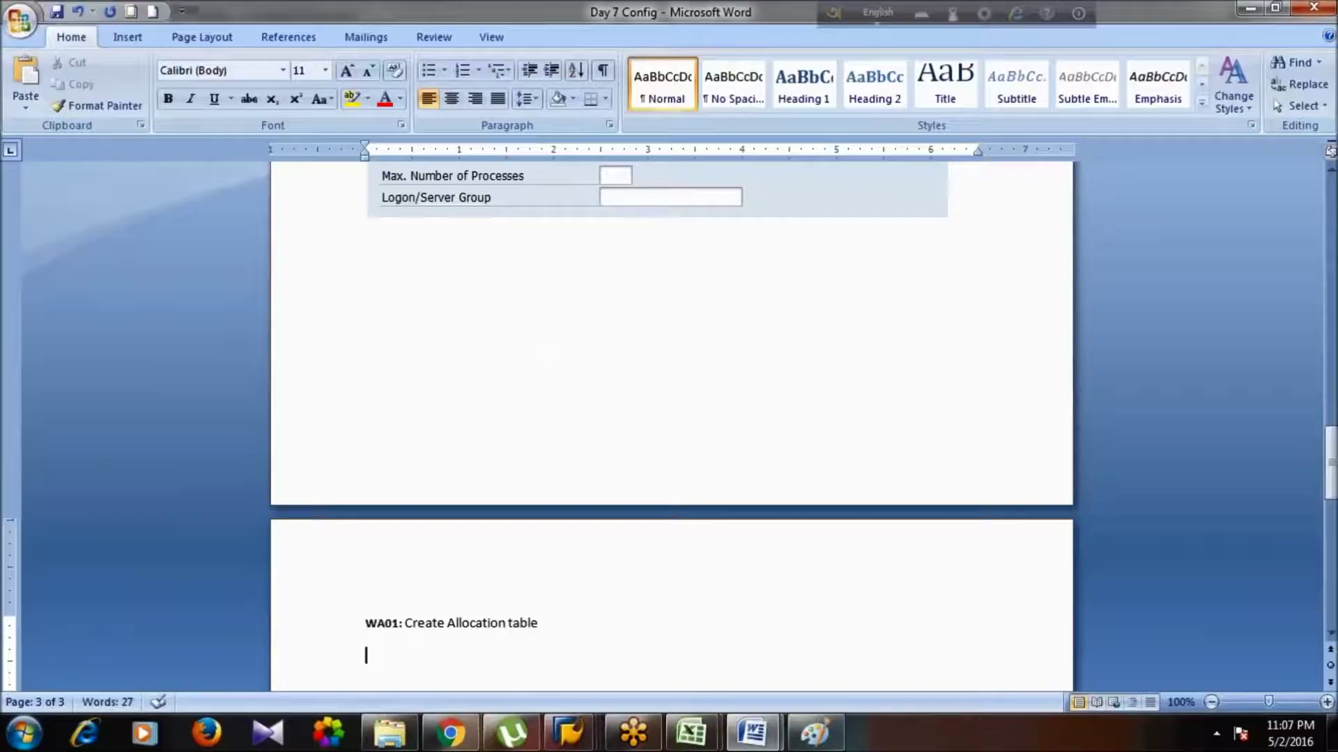
key("ctrl+v")
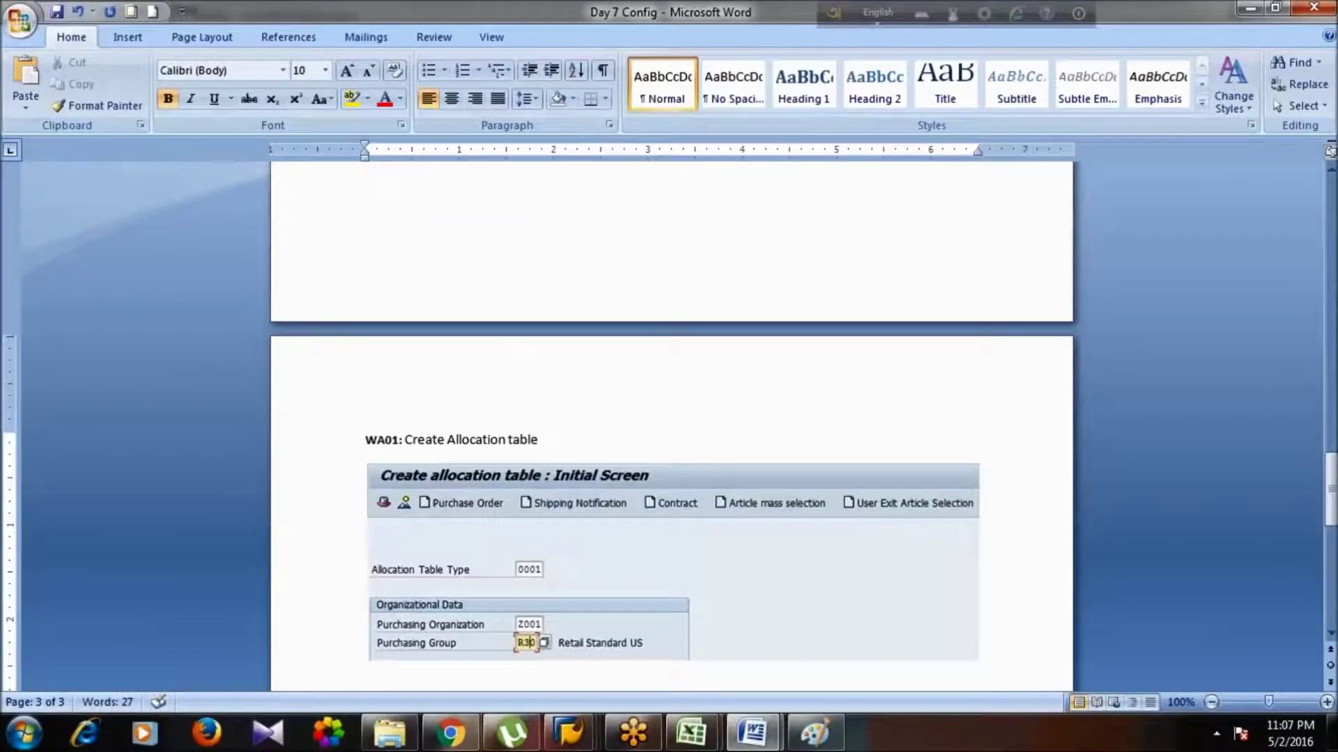
- Delete the blank lines above the WA01 title so it directly follows the Assortment List screenshot
left_click(1330, 171)
left_click(1331, 171)
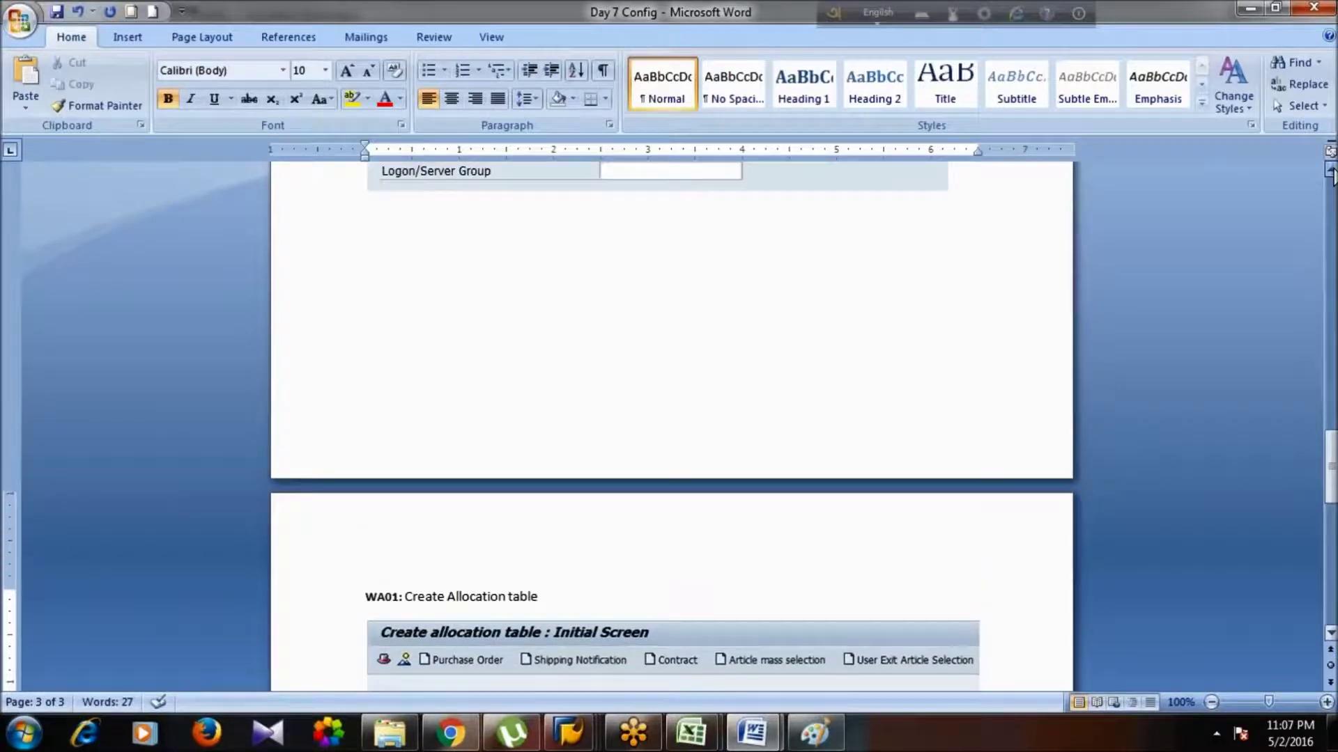
left_click(897, 181)
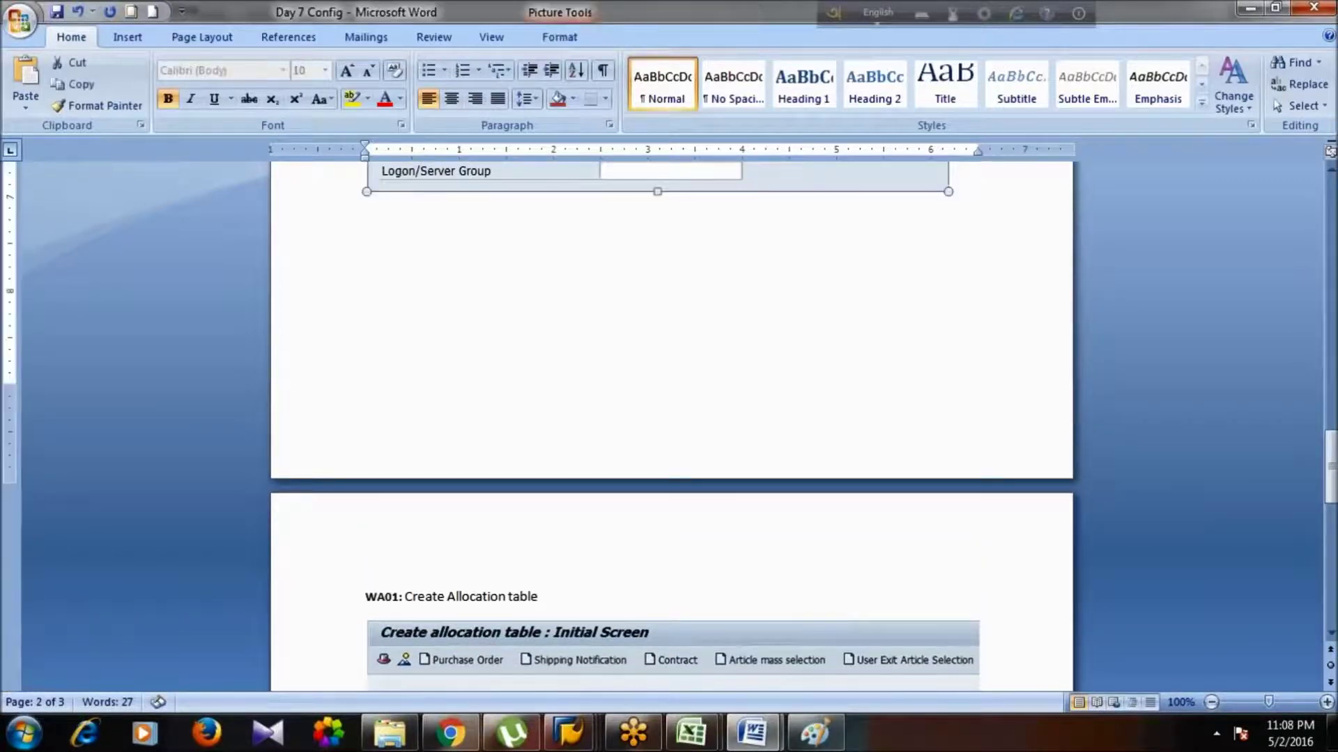
left_click(892, 214)
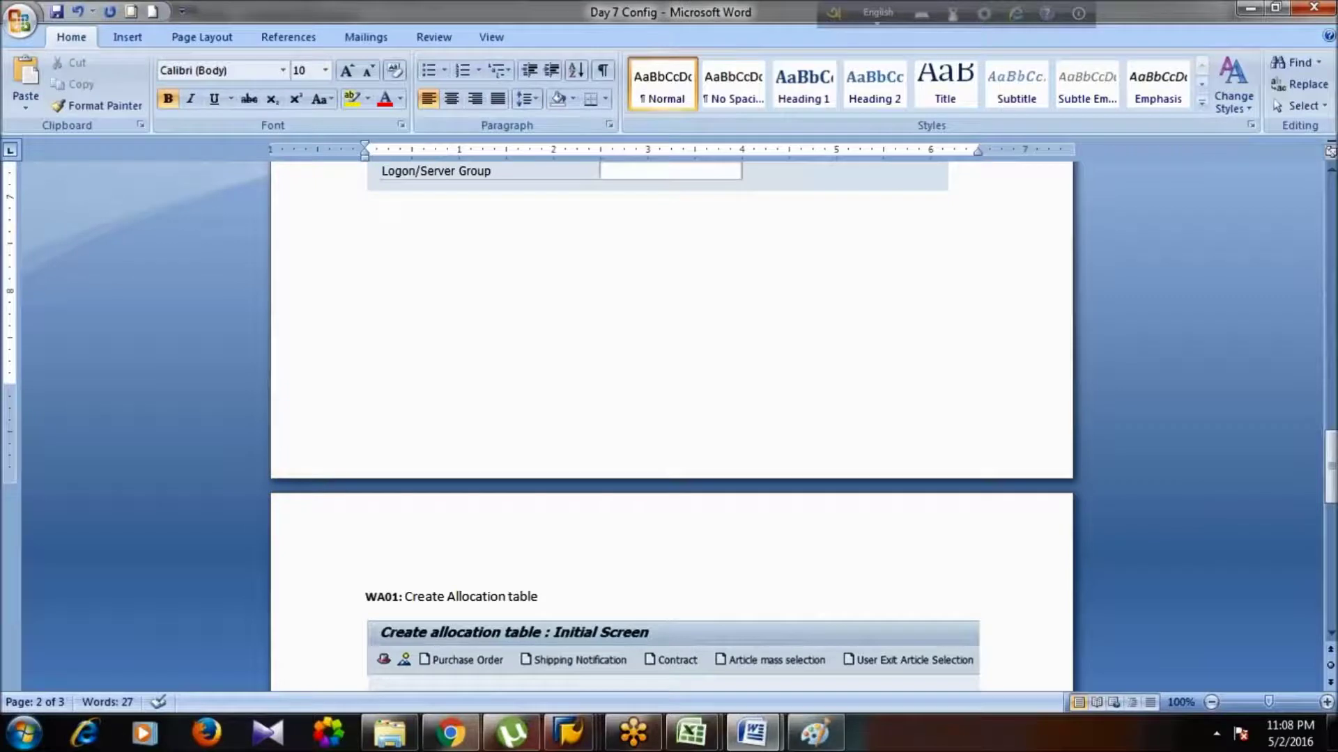
key("Delete")
key("Delete")
key("Delete")
key("Delete")
key("Delete")
key("Delete")
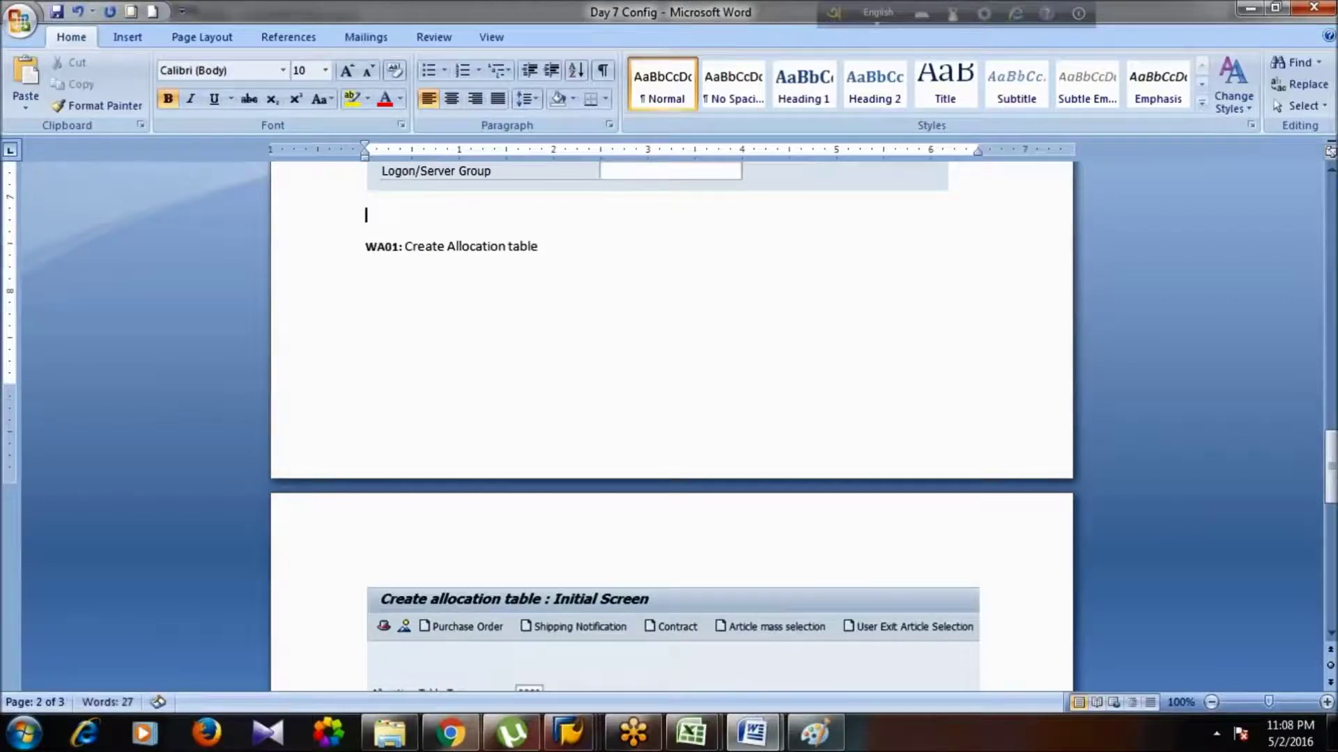
left_click(859, 235)
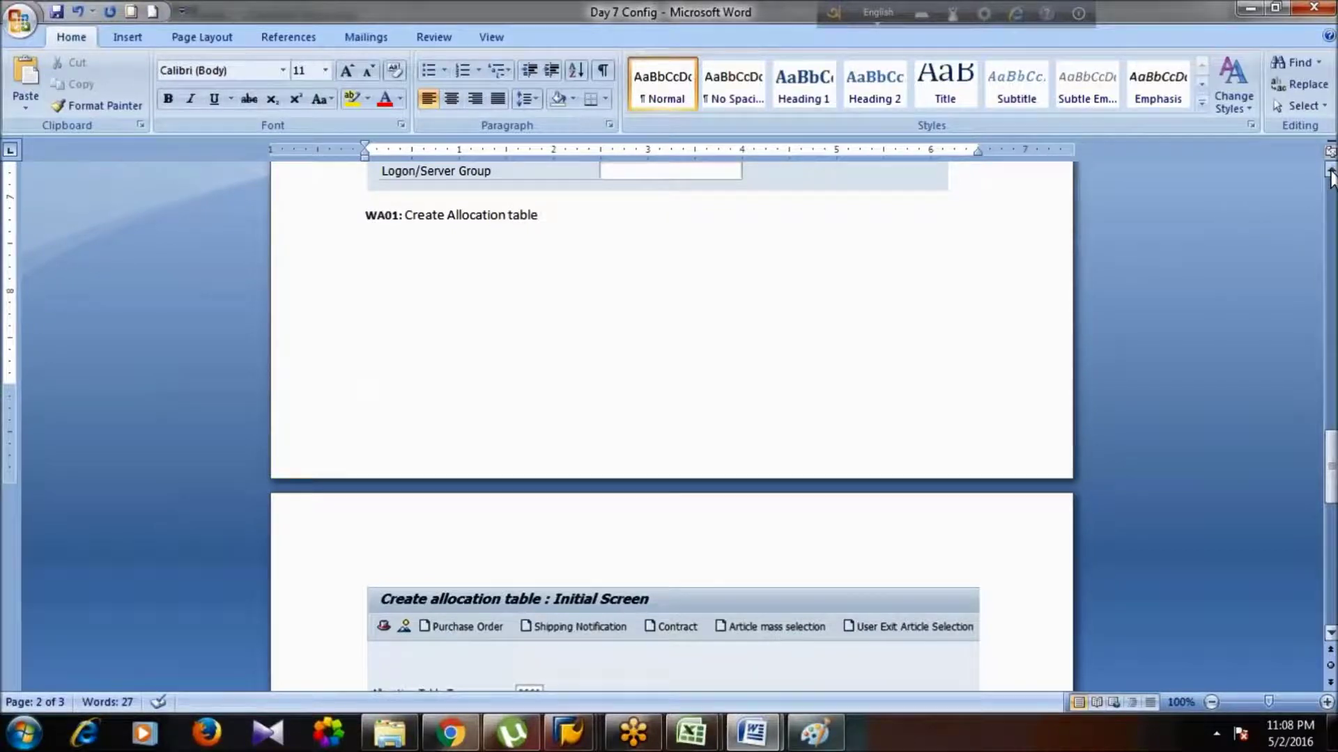
- Shrink the Assortment List screenshot under the WDBI title and the screenshot above it slightly
scroll(1331, 175, "up", 10)
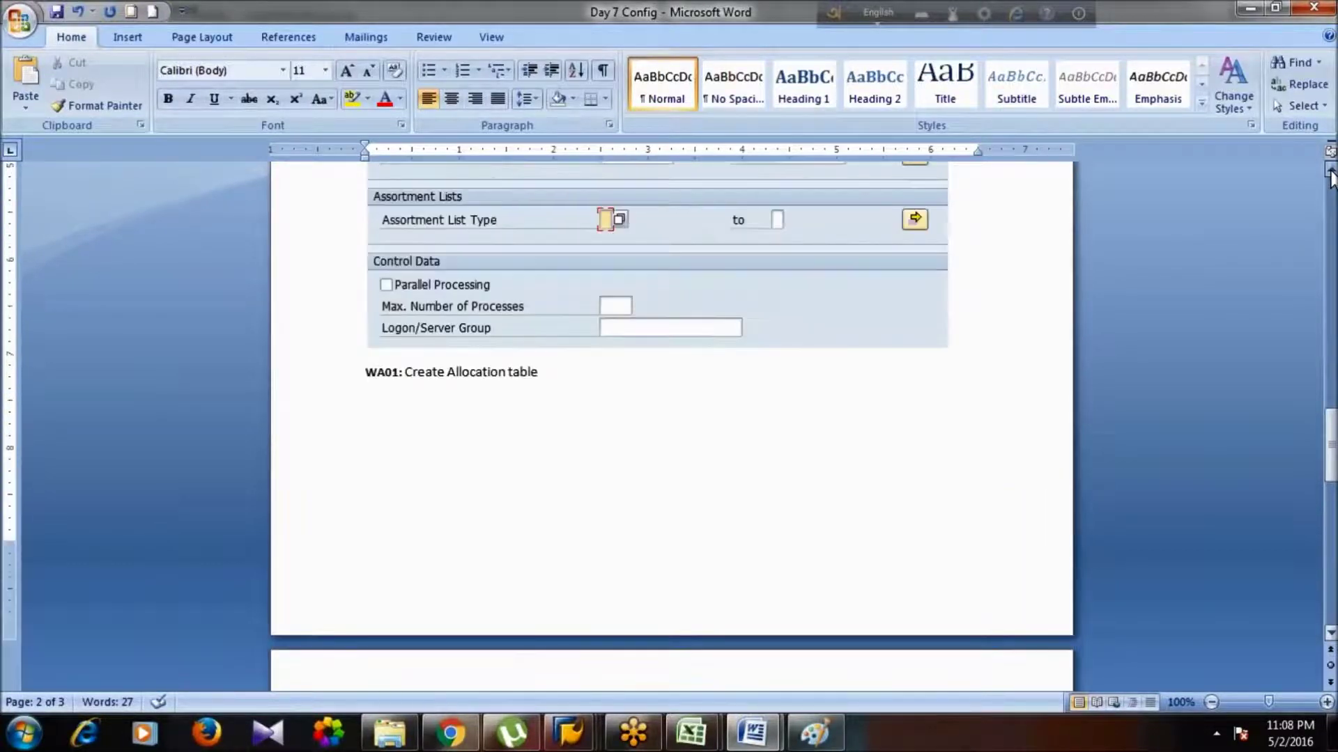
scroll(1330, 175, "up", 1)
left_click(914, 559)
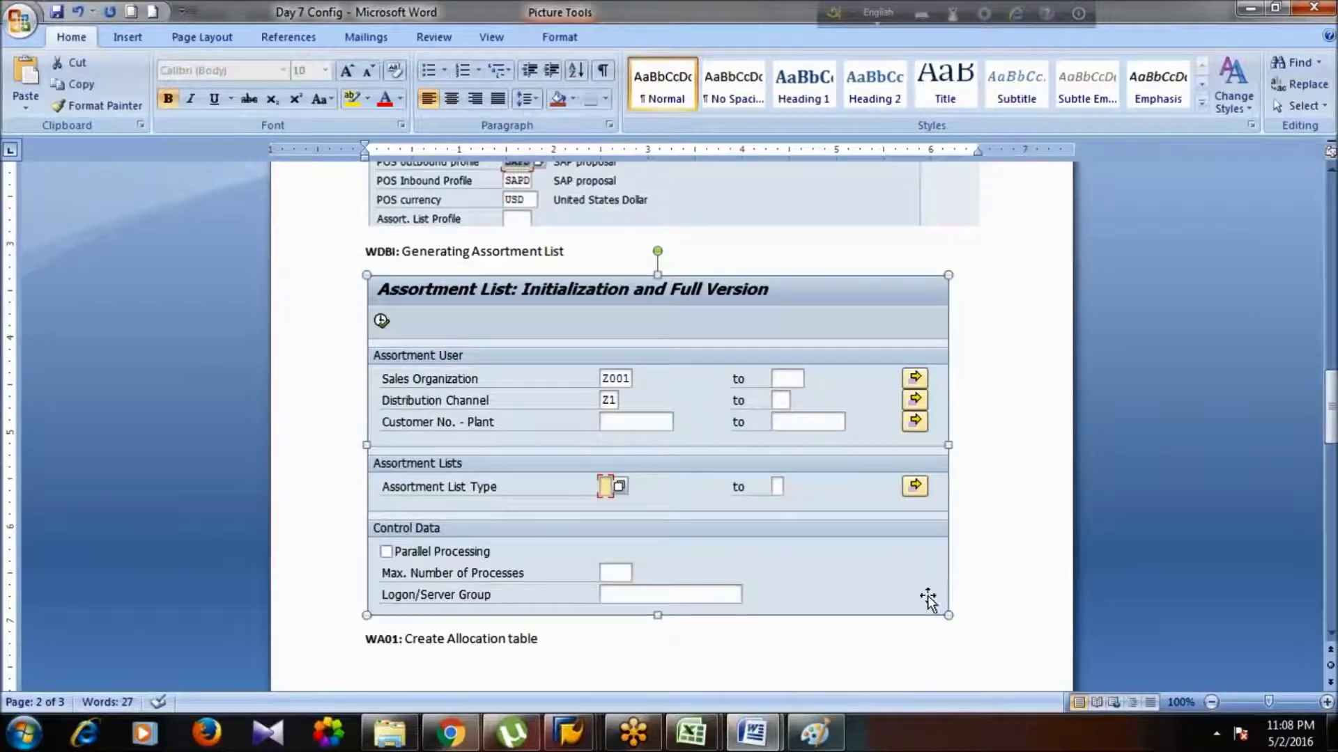
left_click_drag(945, 612, 920, 578)
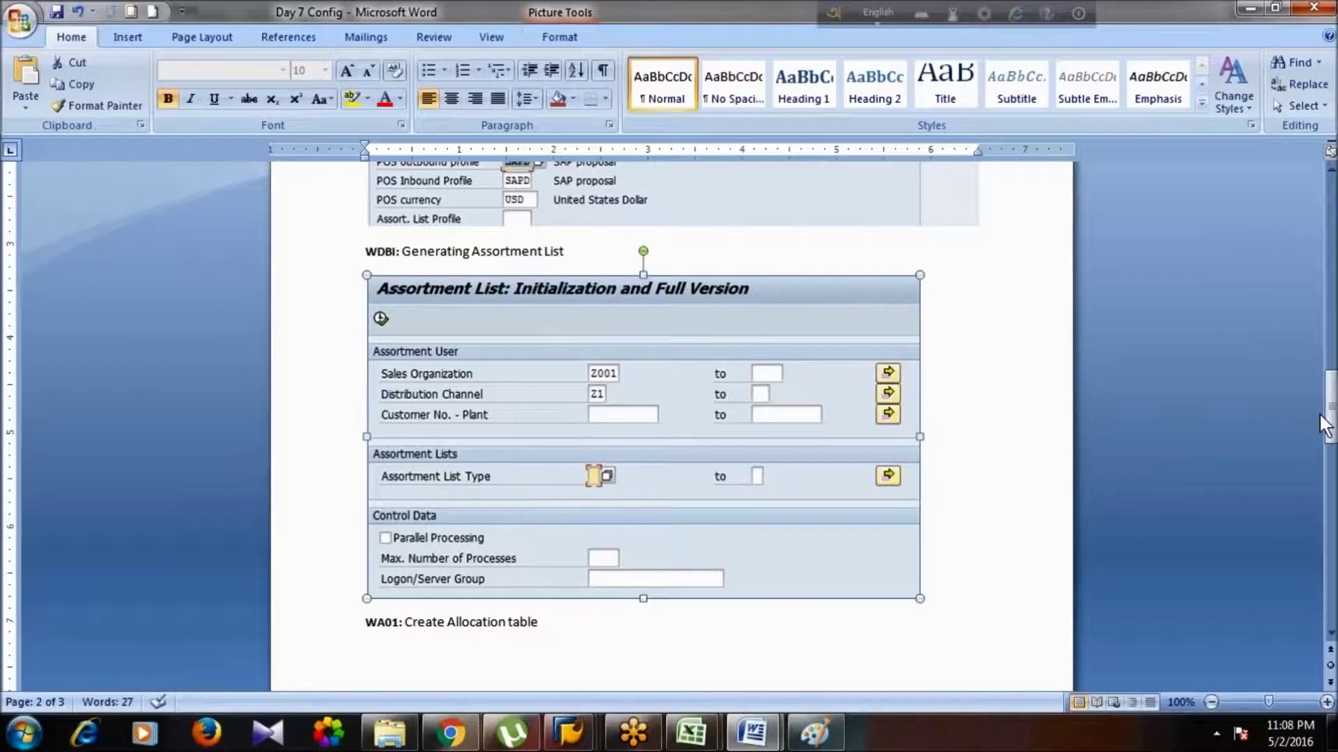
left_click_drag(1326, 425, 1326, 377)
left_click(927, 463)
left_click_drag(982, 540, 950, 526)
- Shrink the Create allocation table screenshot to about 6 inches wide
left_click_drag(1330, 359, 1330, 501)
left_click(966, 539)
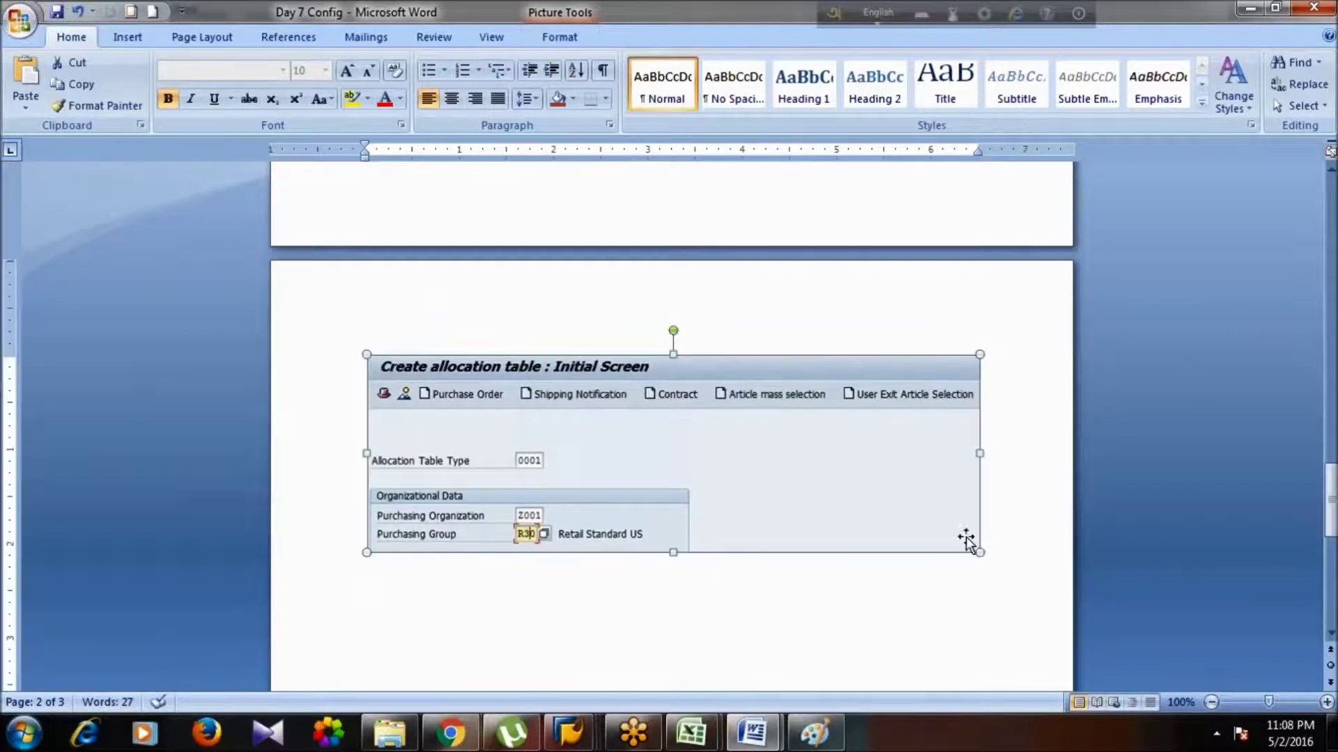
left_click_drag(976, 550, 931, 537)
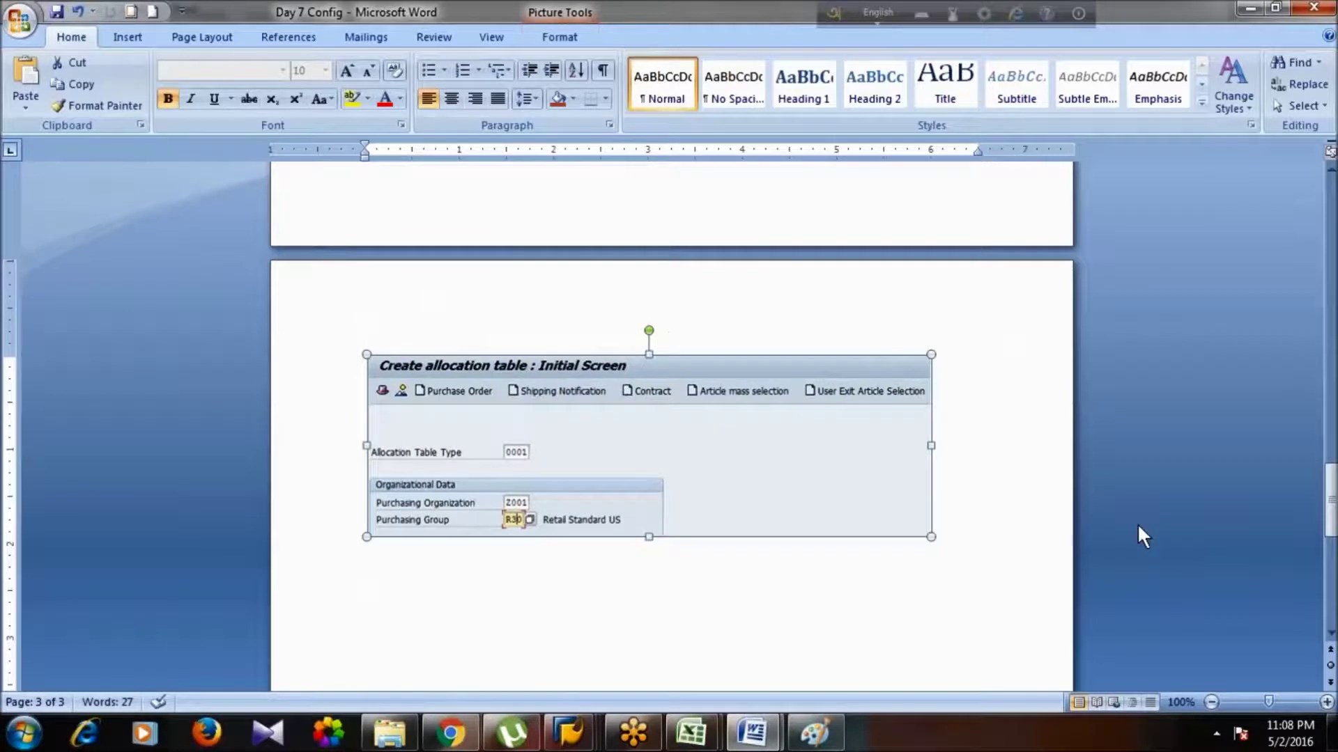
- Delete the empty line between the WA01 title and its screenshot, insert a page break after the screenshot and save the document
left_click_drag(1330, 503, 1331, 455)
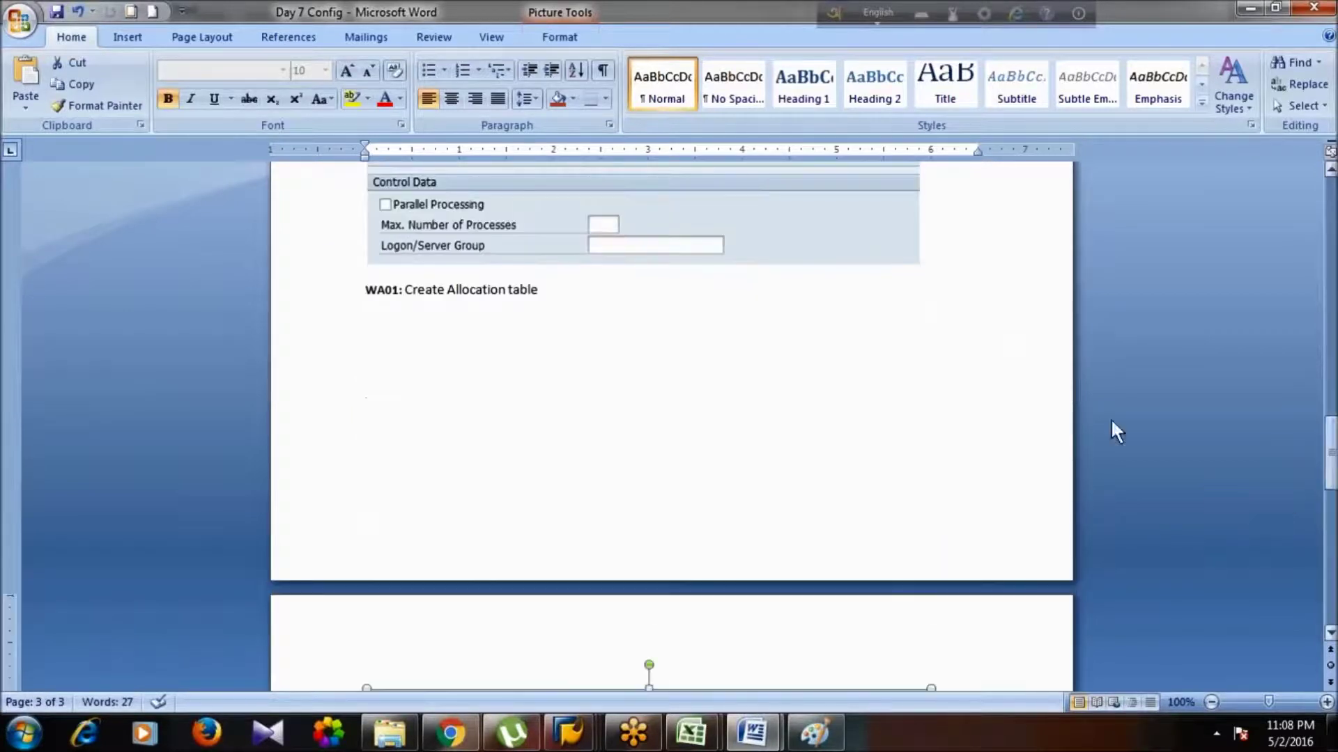
left_click(792, 330)
key("Delete")
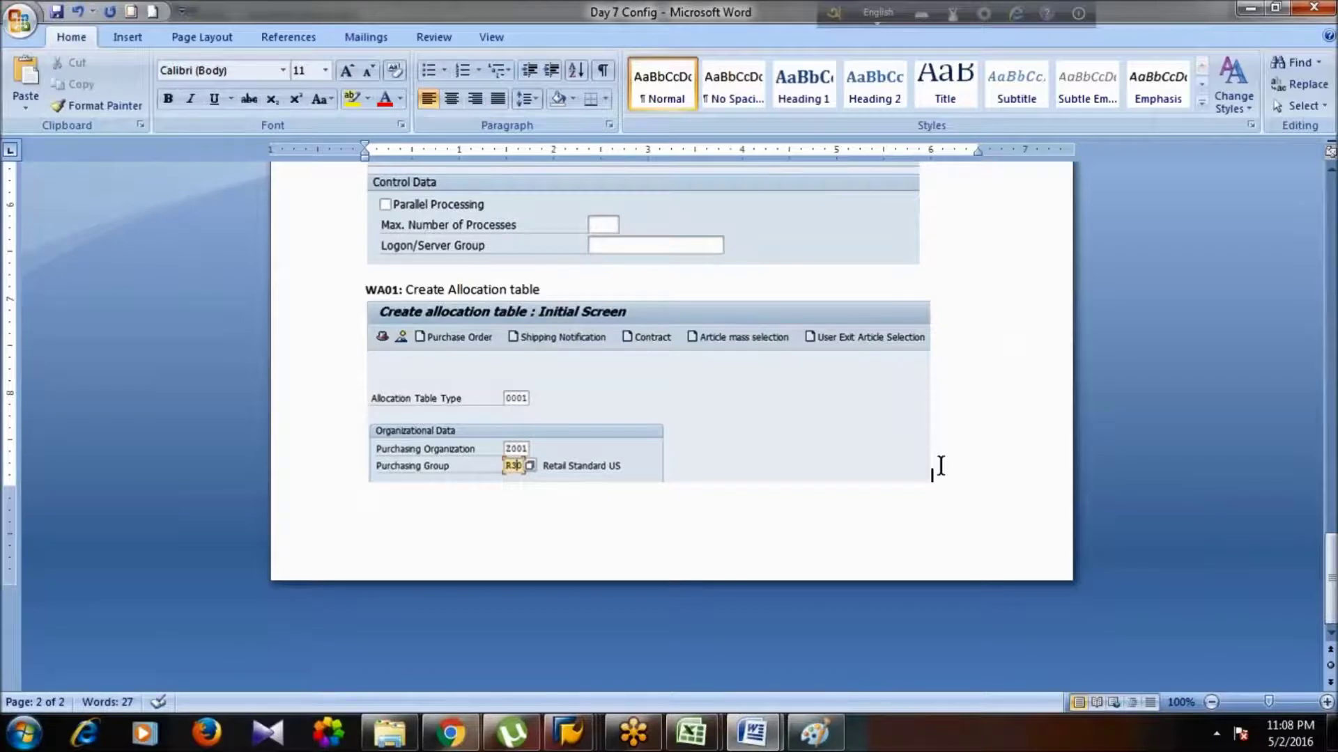
key("ctrl+Return")
key("ctrl+s")
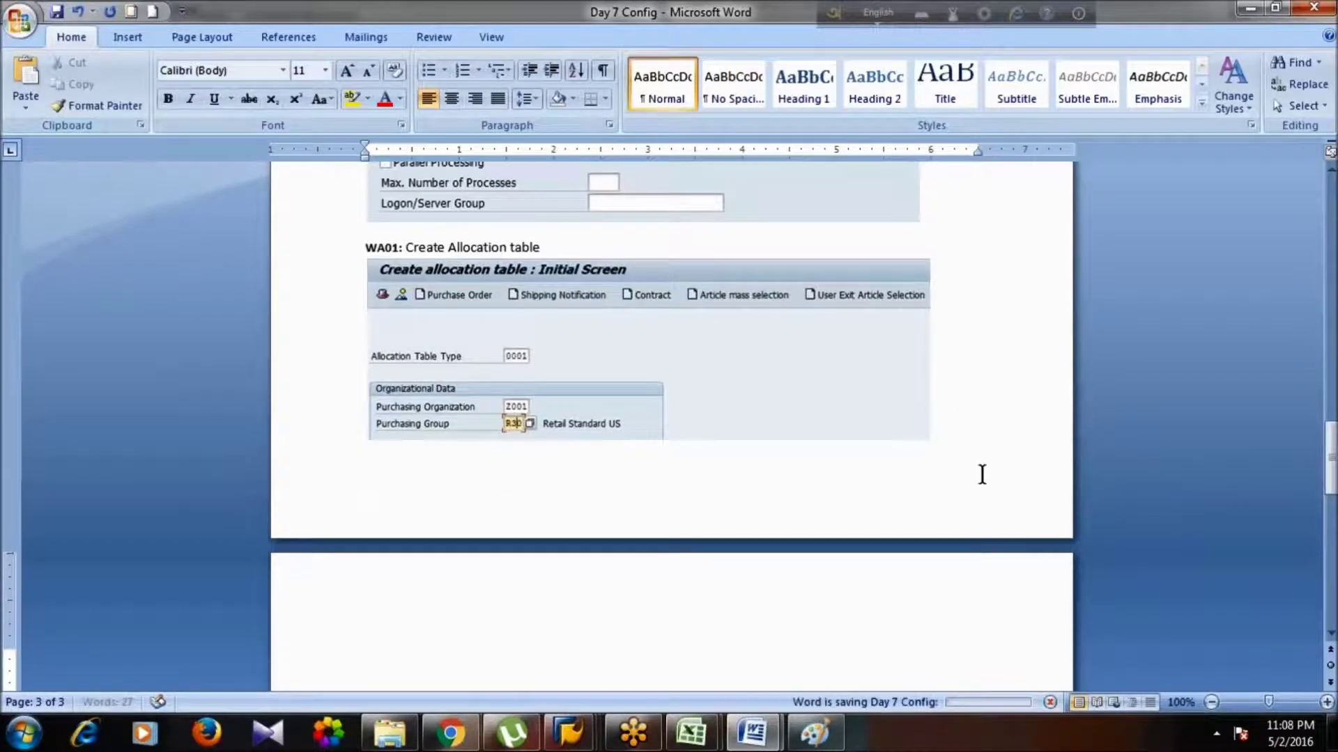
- Switch to SAP, continue to the allocation table's item overview and enter the description "SAP Retail Allocation"
key("alt+Tab")
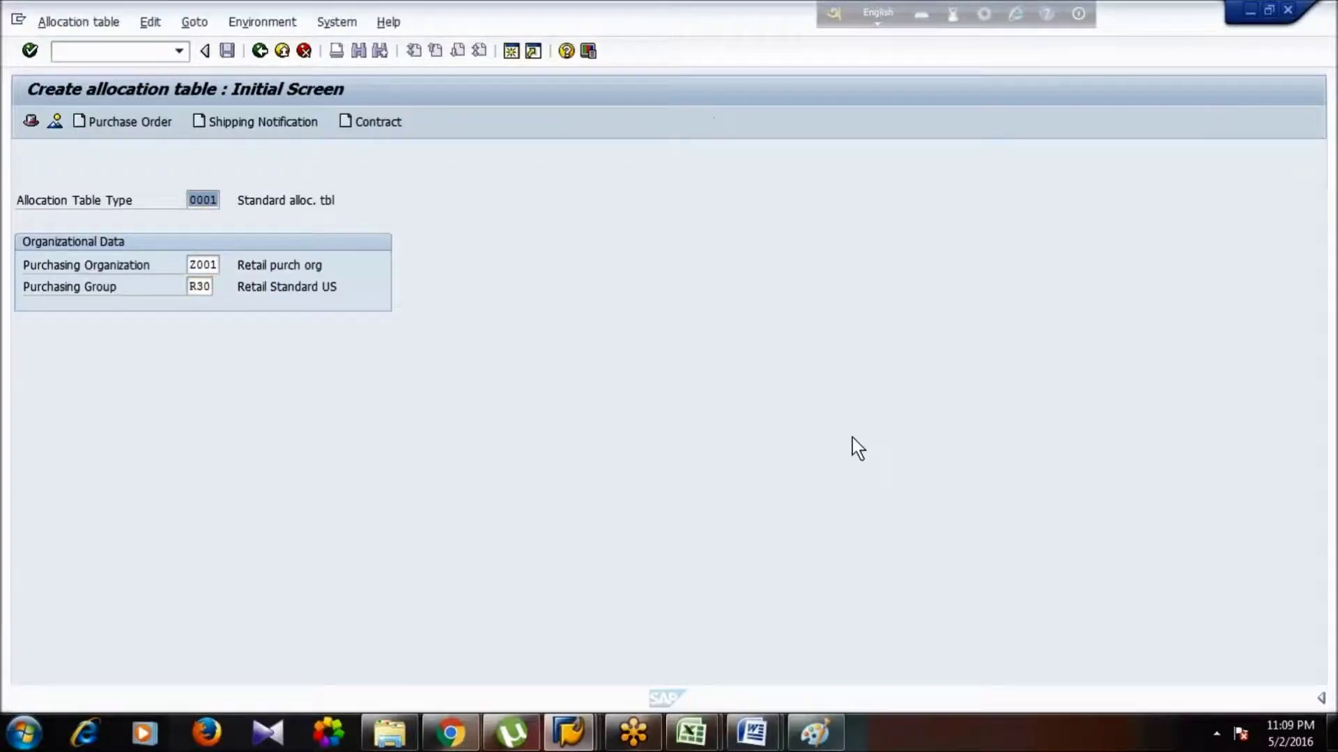
key("Return")
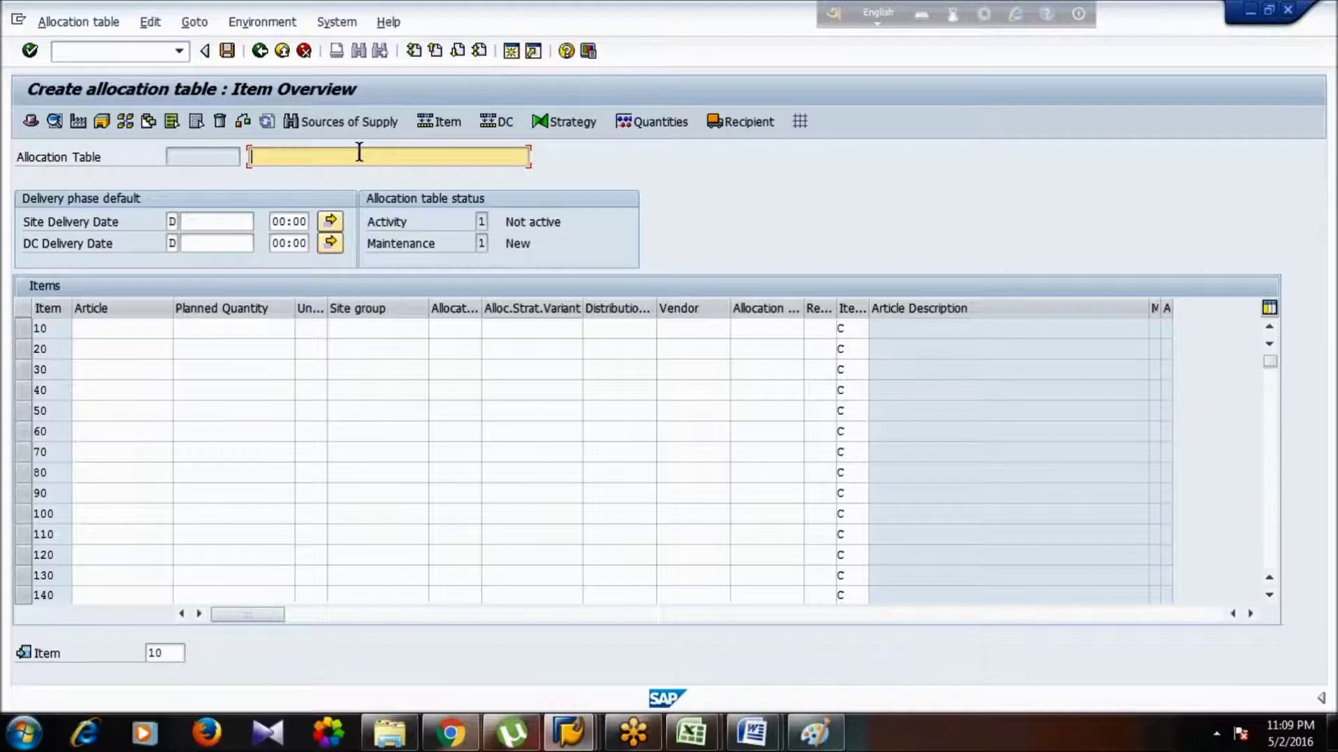
type("SAPP ")
type("Retail Alloc")
type("ation")
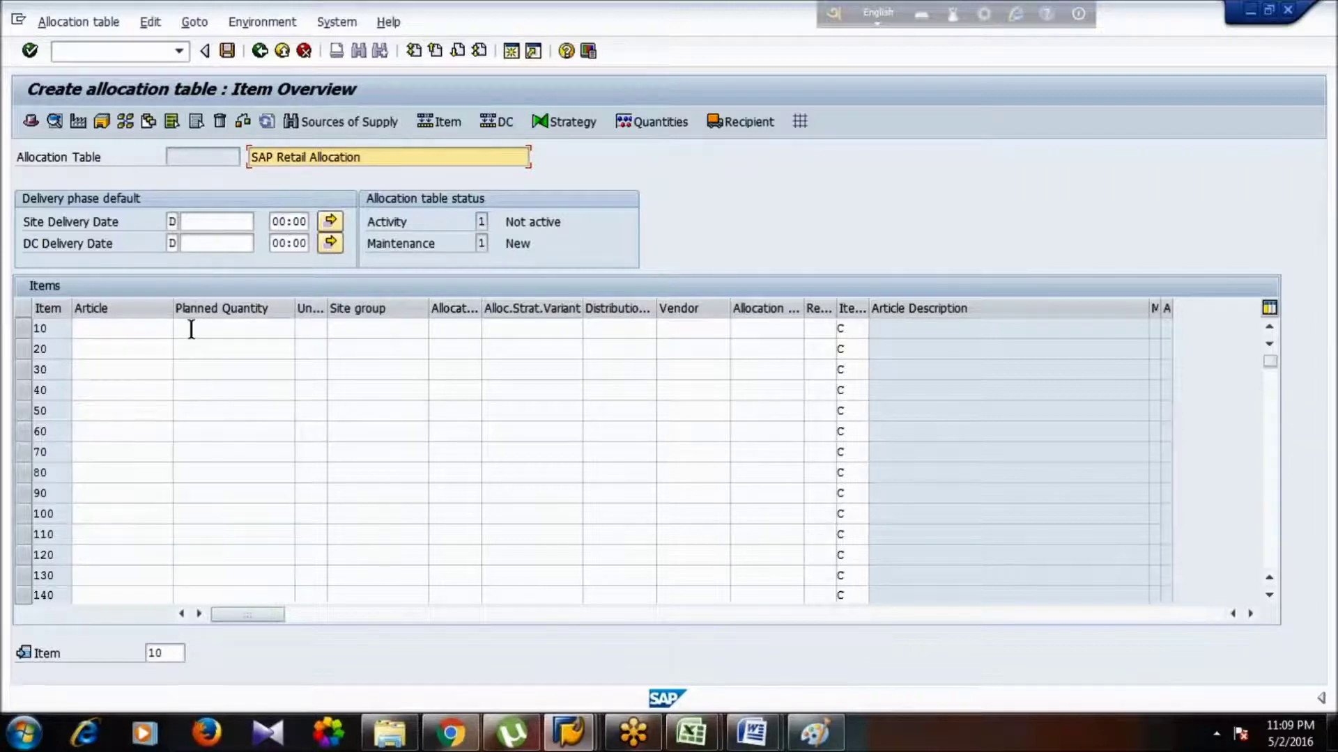
key("Return")
- Enter article 160 with a planned quantity of 100 for item 10
left_click(137, 330)
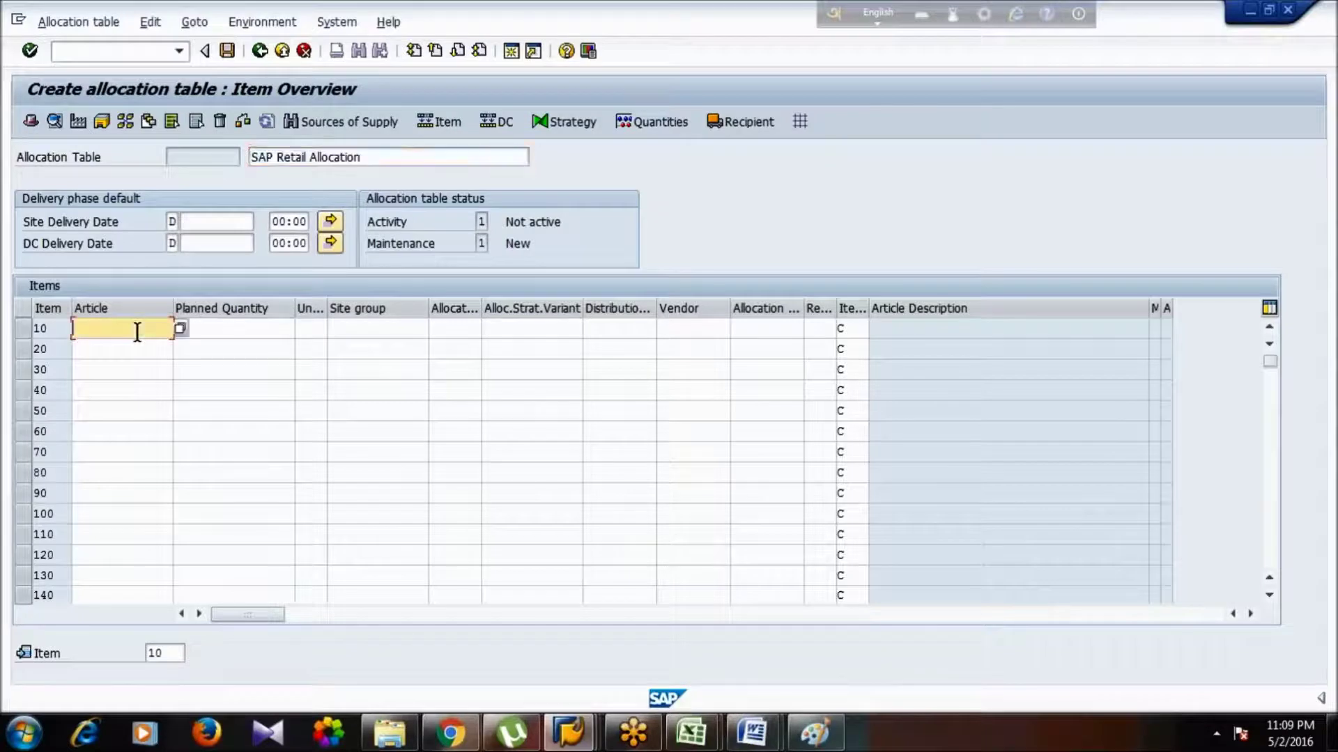
type("160")
key("Return")
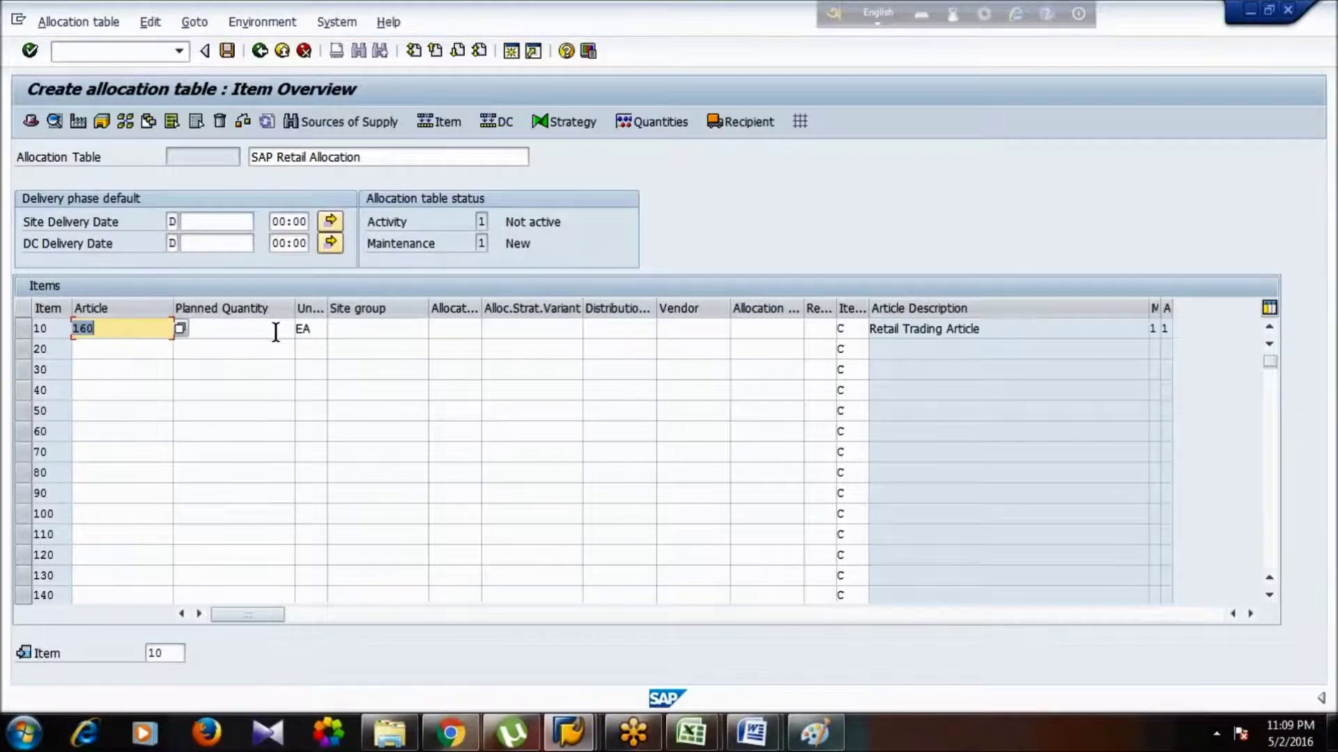
left_click(272, 330)
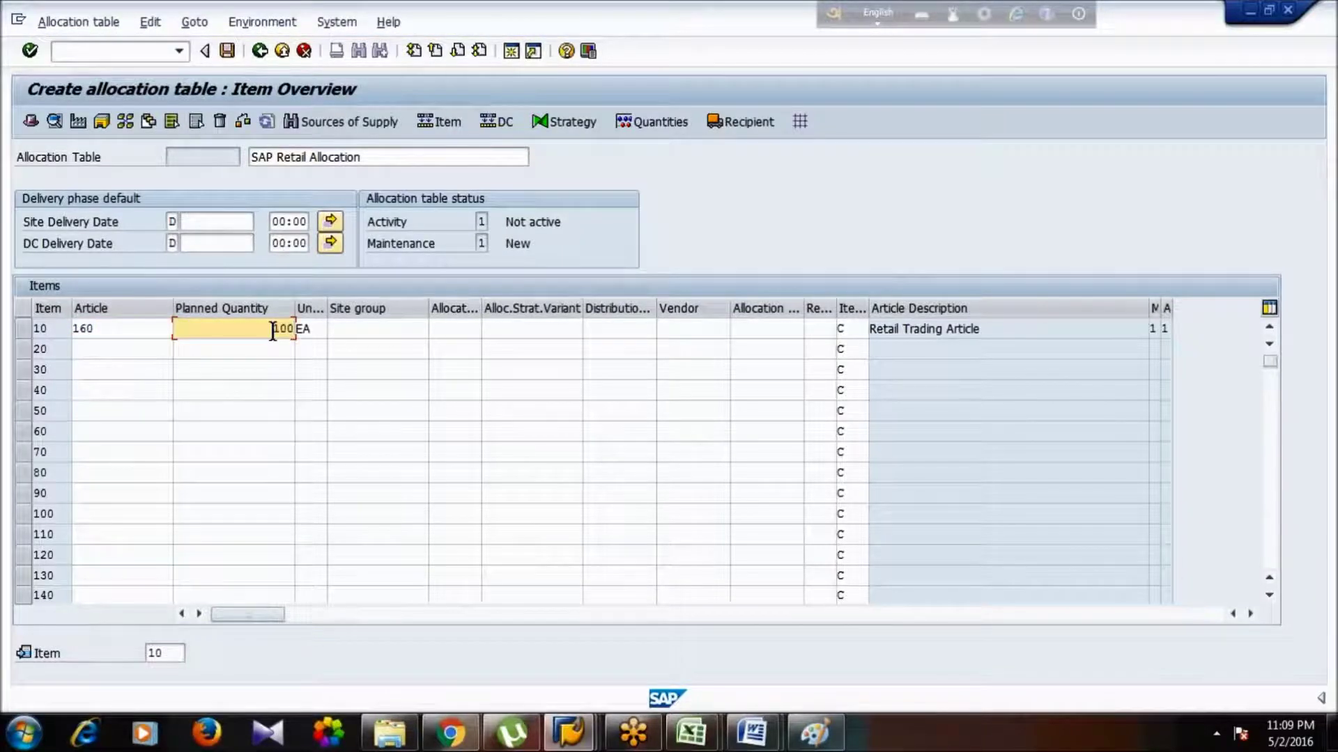
double_click(272, 331)
left_click(401, 327)
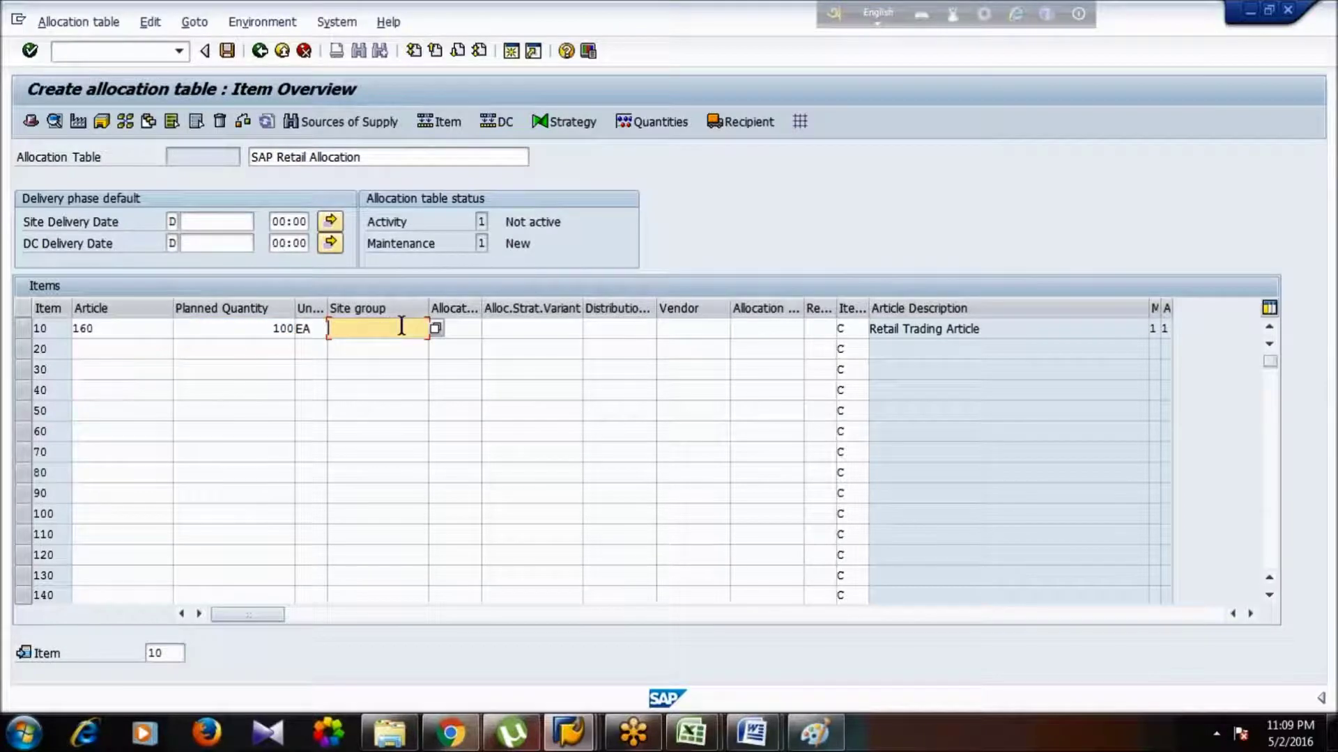
left_click(437, 330)
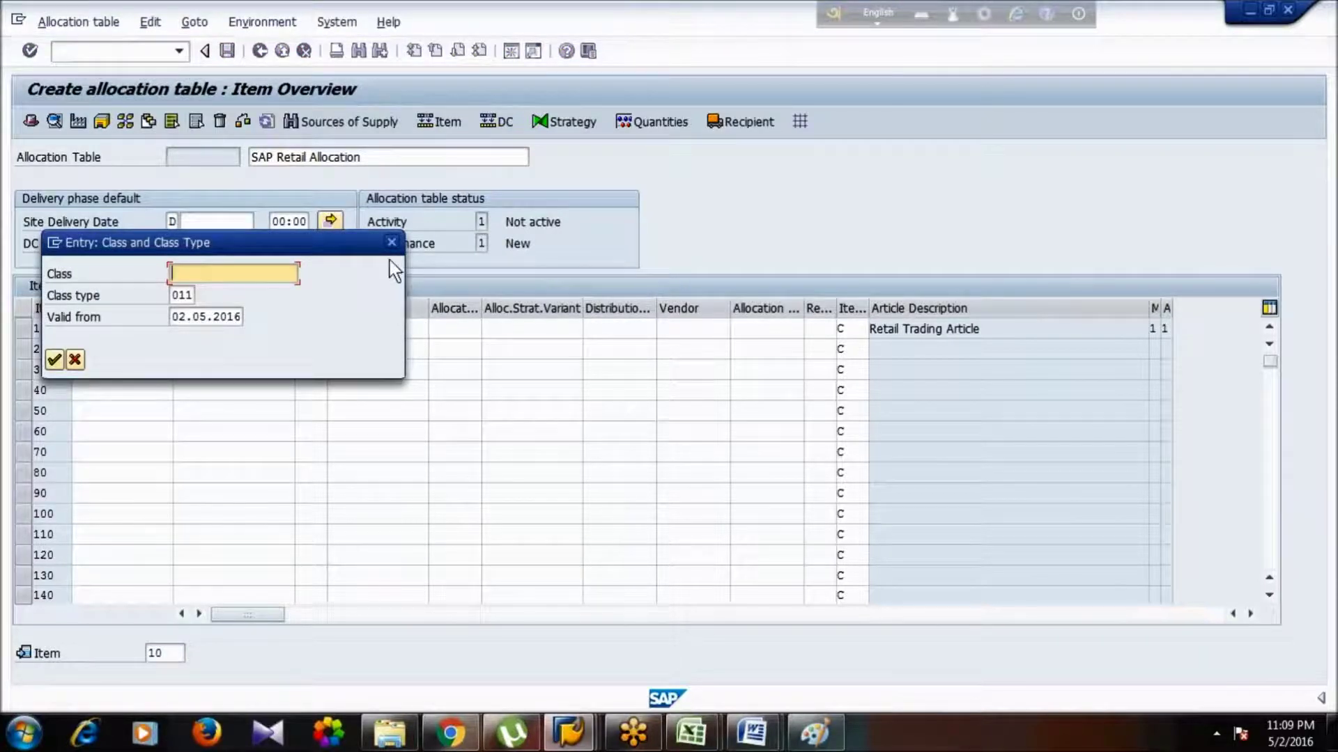
key("F4")
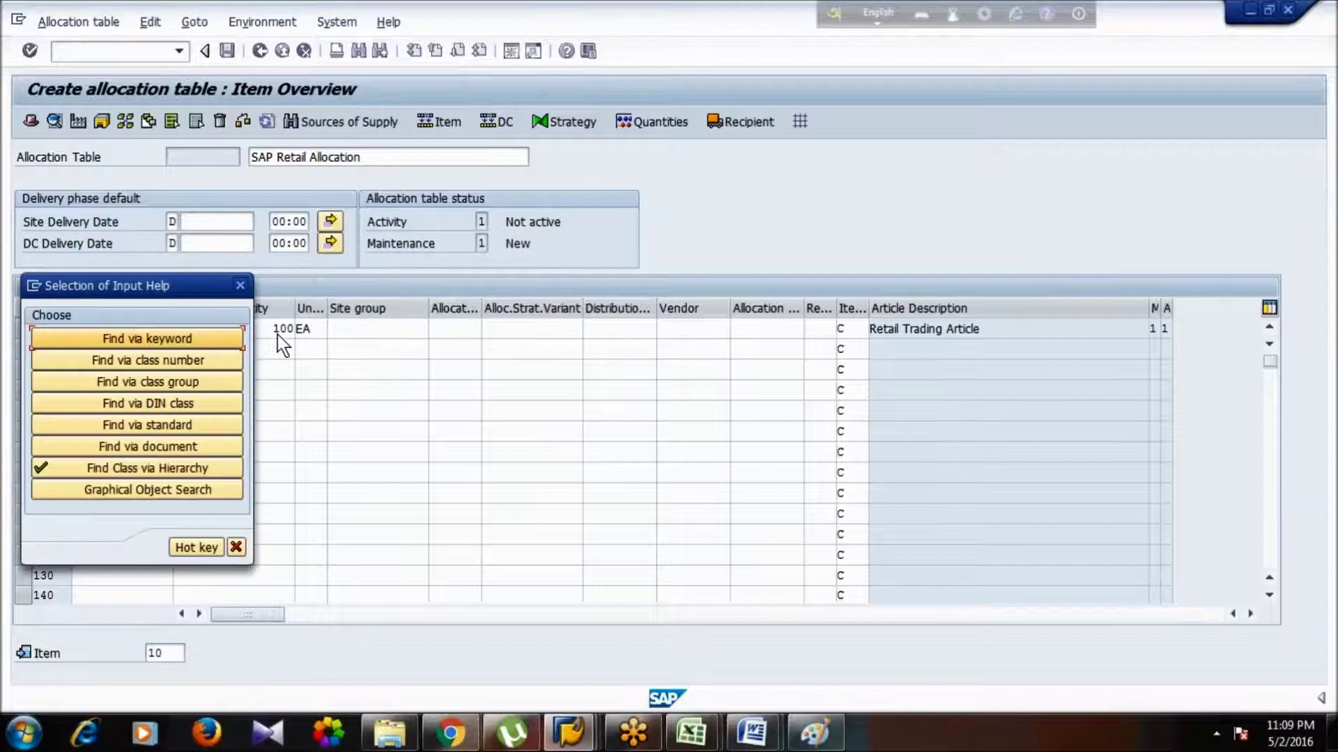
left_click(240, 287)
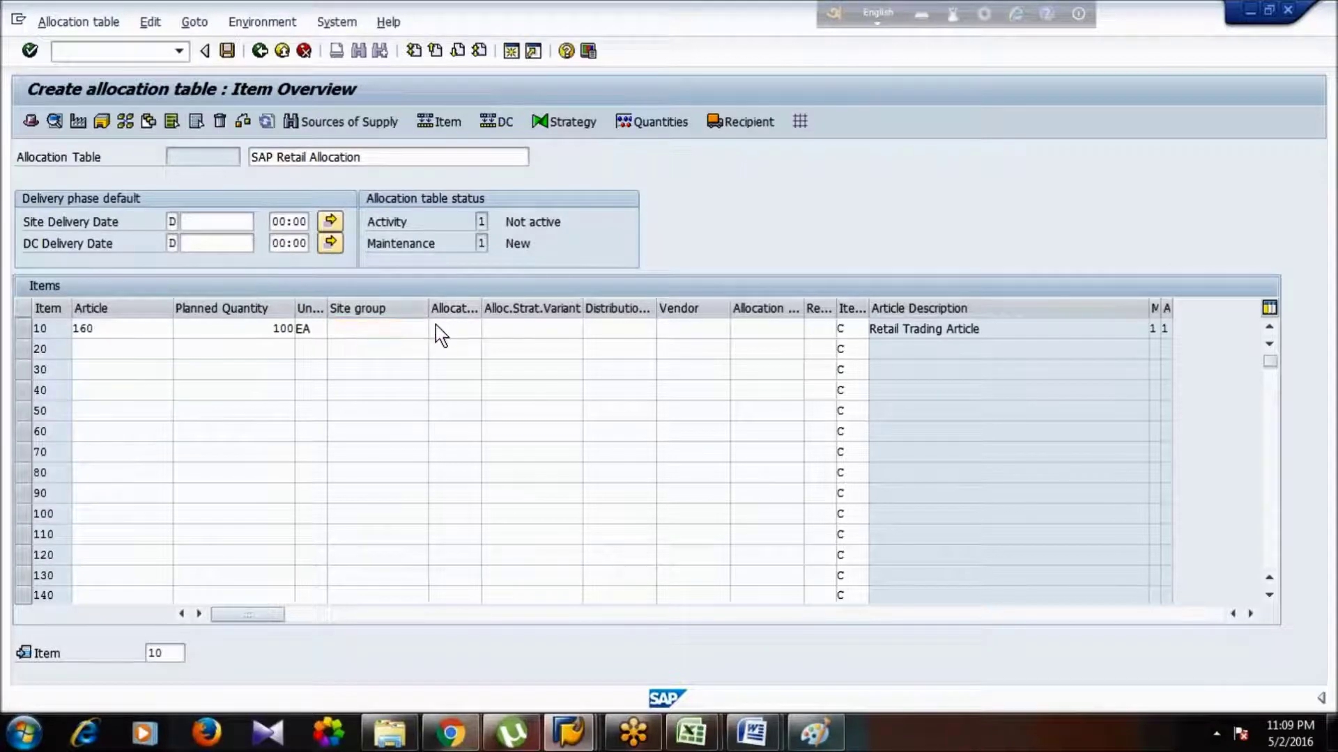
- Try to find item 10's site group using class 35 of class type 011, and close the search dialogs
left_click(436, 328)
type("35")
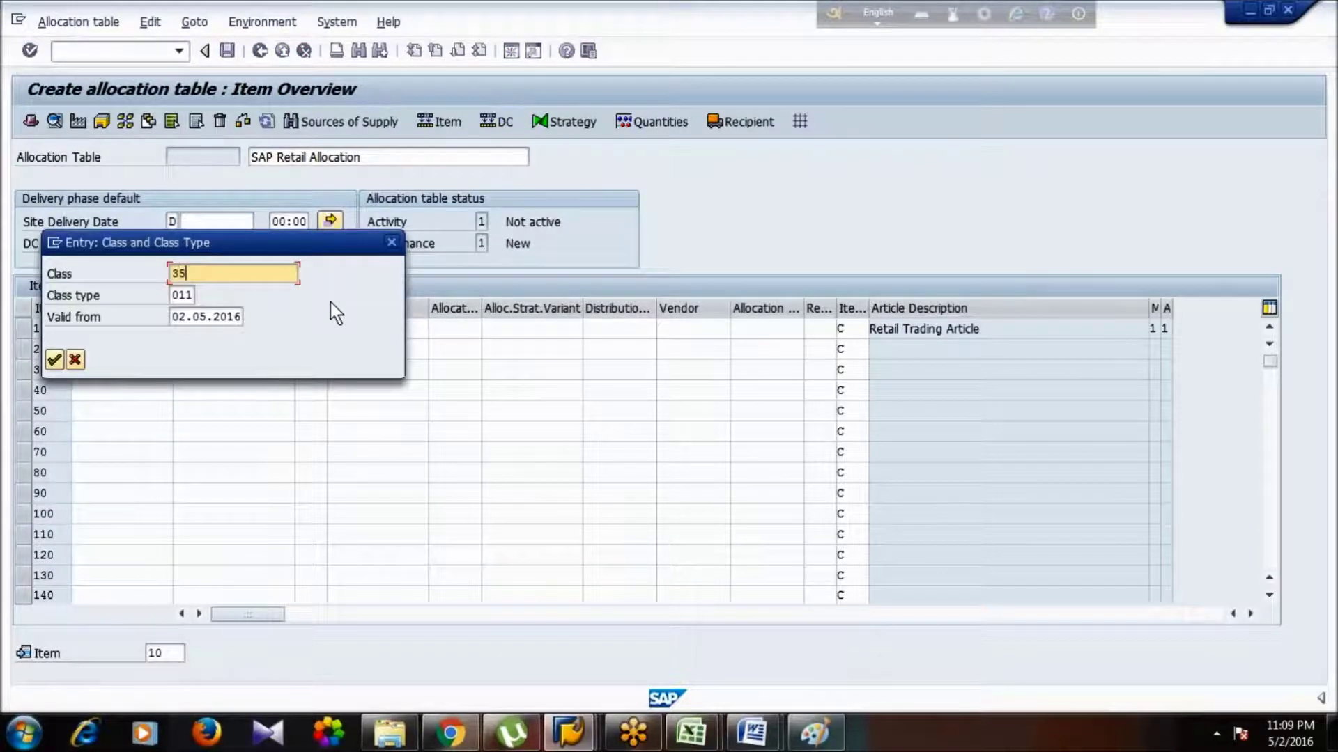
key("Return")
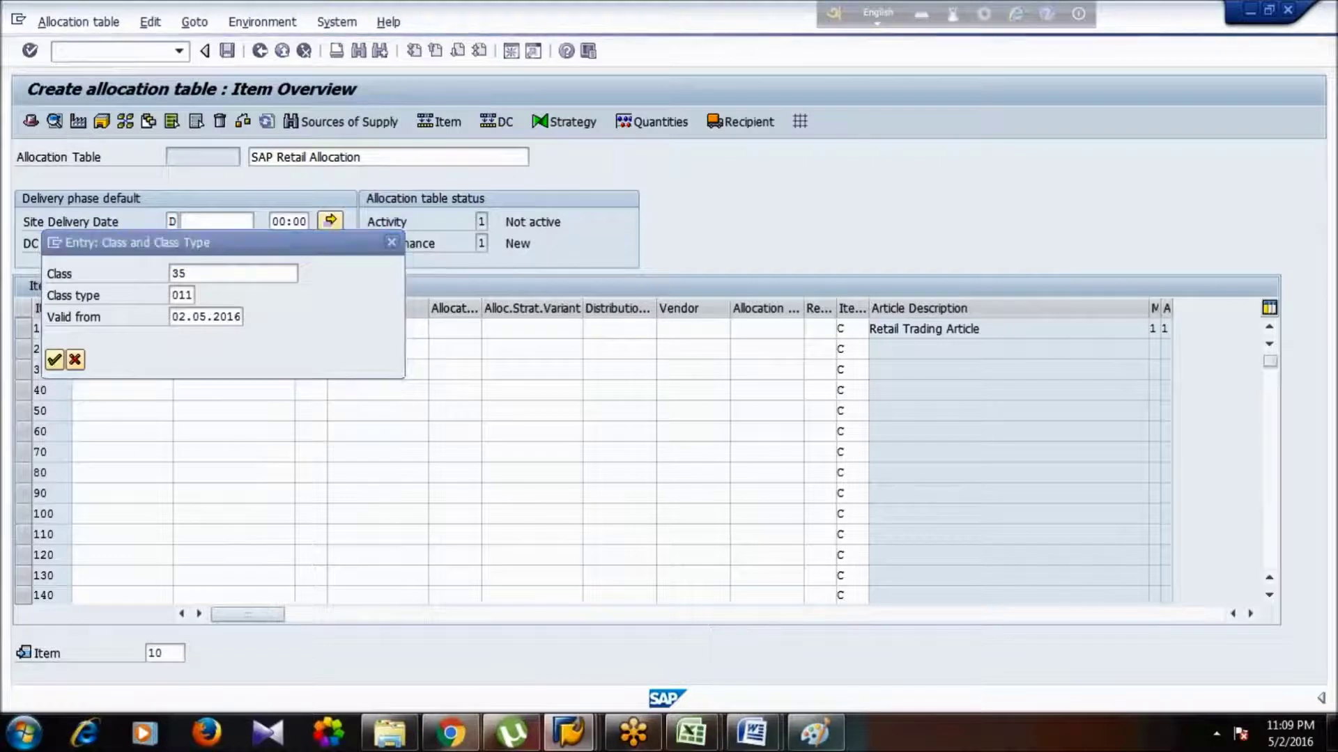
left_click(495, 436)
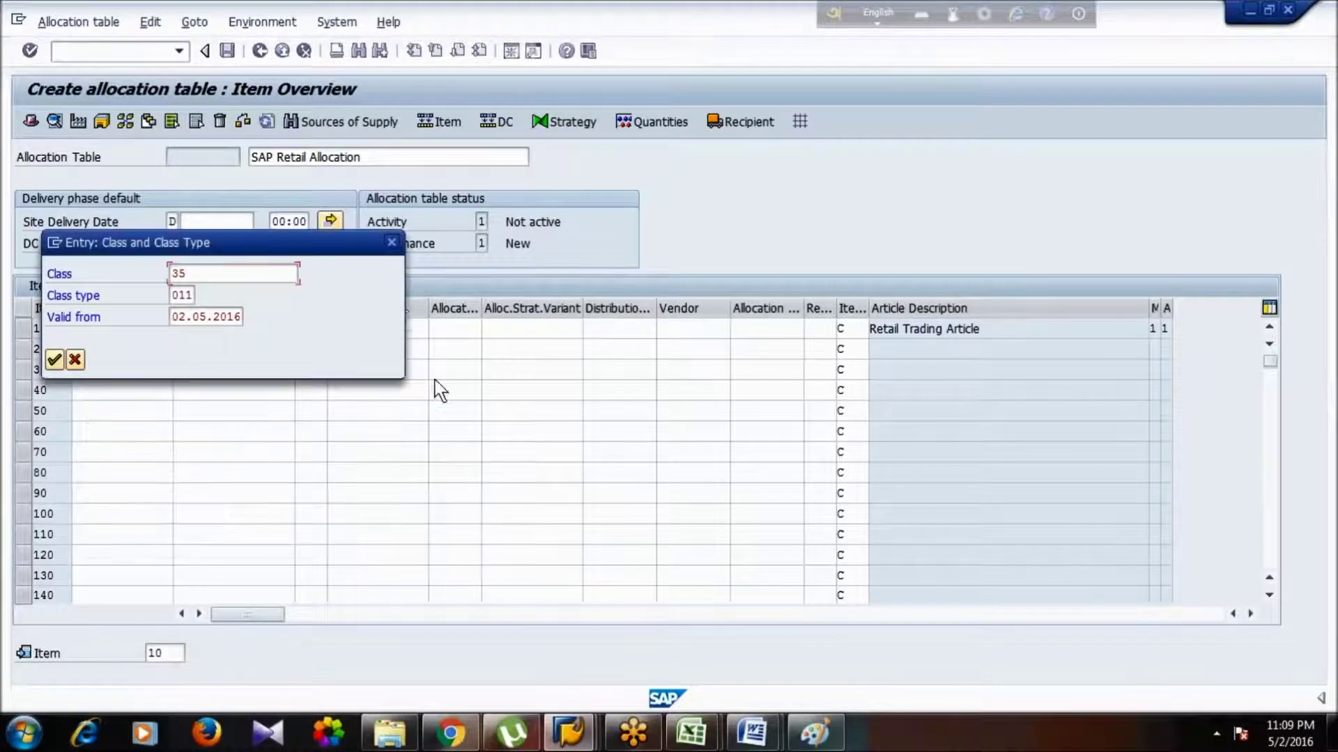
left_click(391, 242)
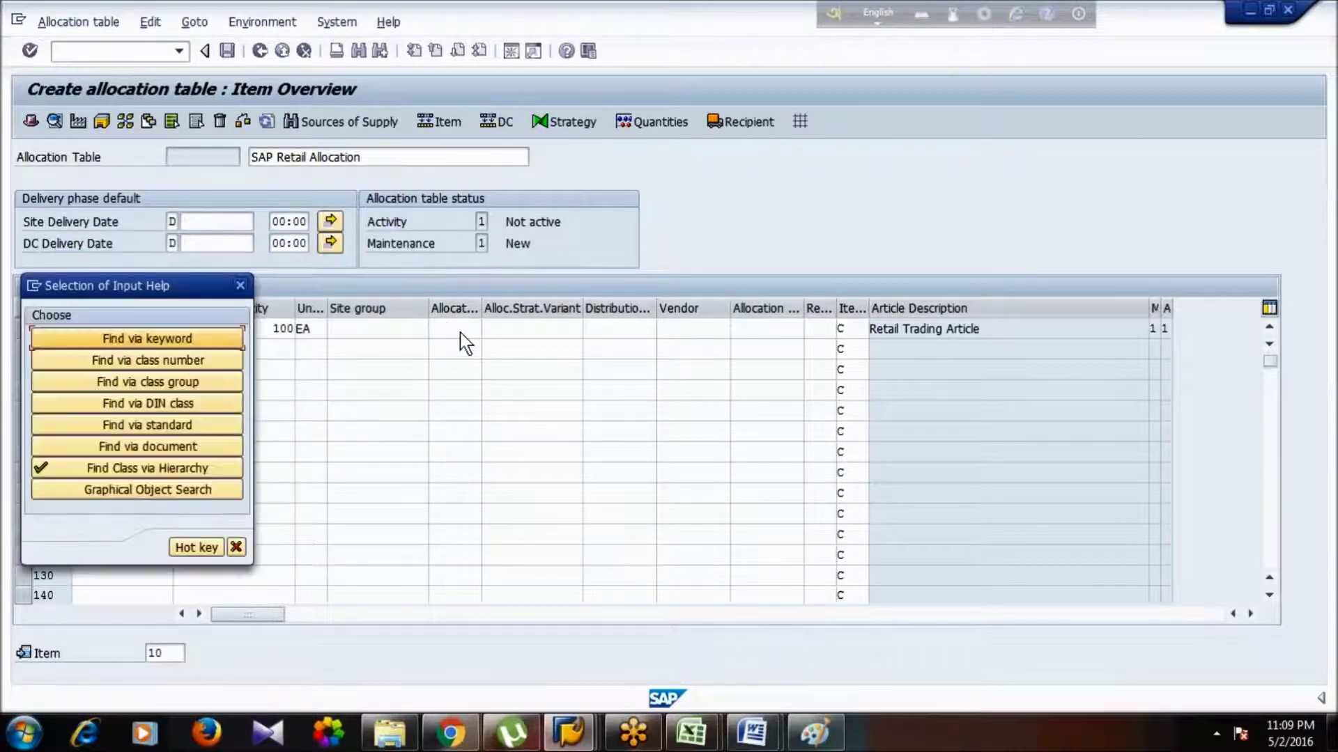
left_click(241, 283)
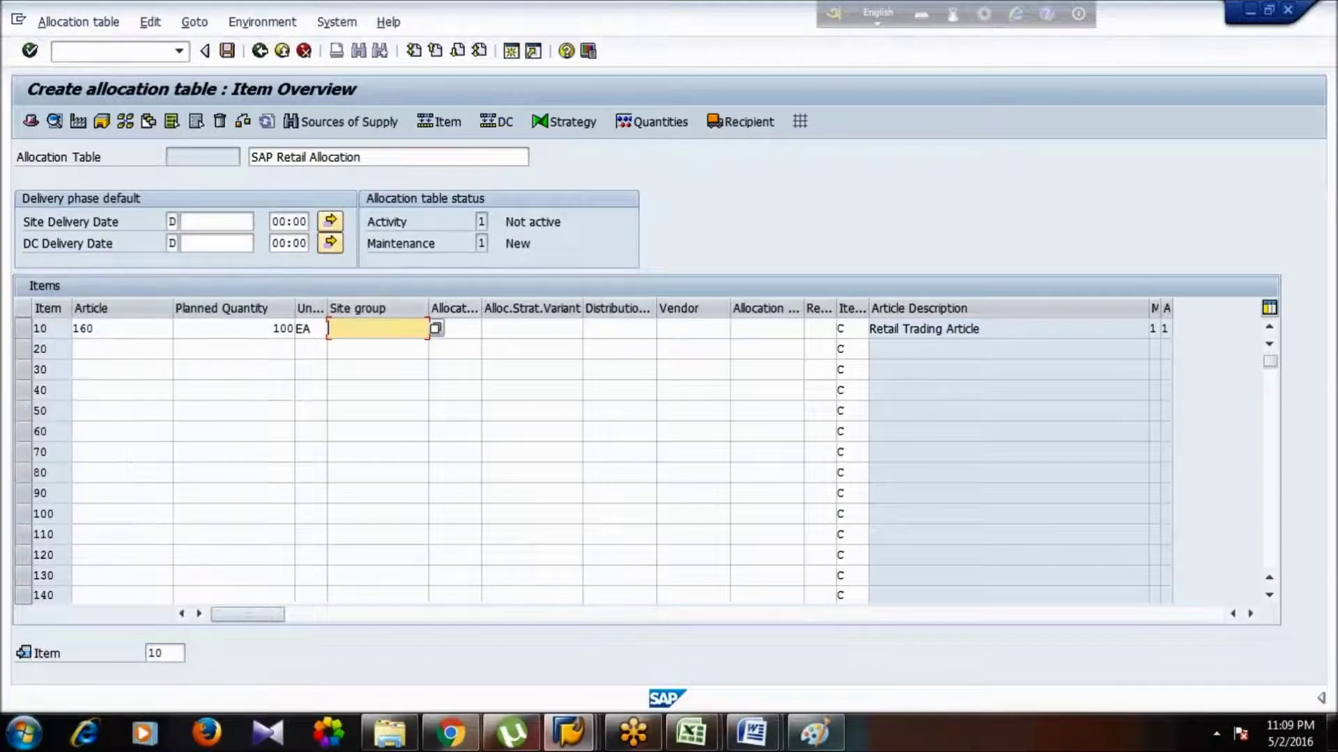
- Widen the allocation strategy column slightly, review the strategies available for item 10 and close the list without choosing one
left_click(454, 328)
left_click_drag(481, 305, 488, 305)
left_click(499, 326)
left_click(474, 328)
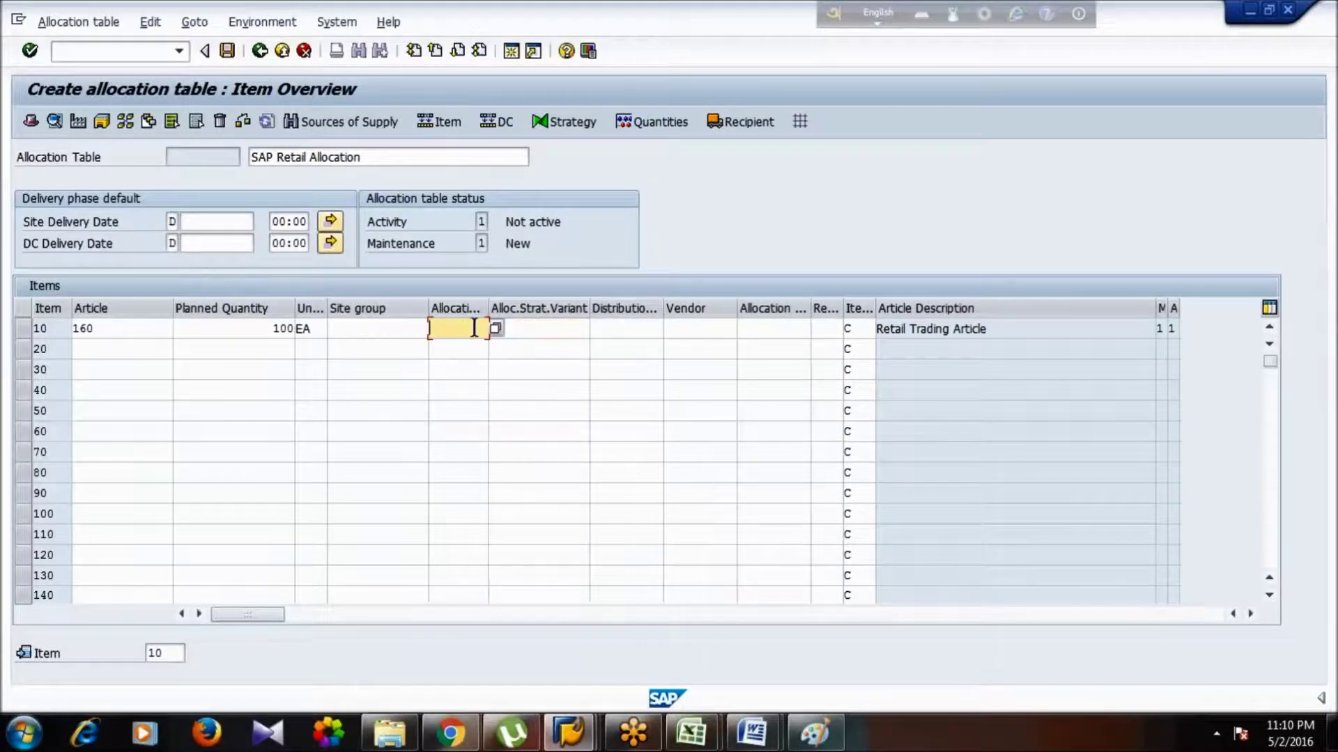
left_click(495, 328)
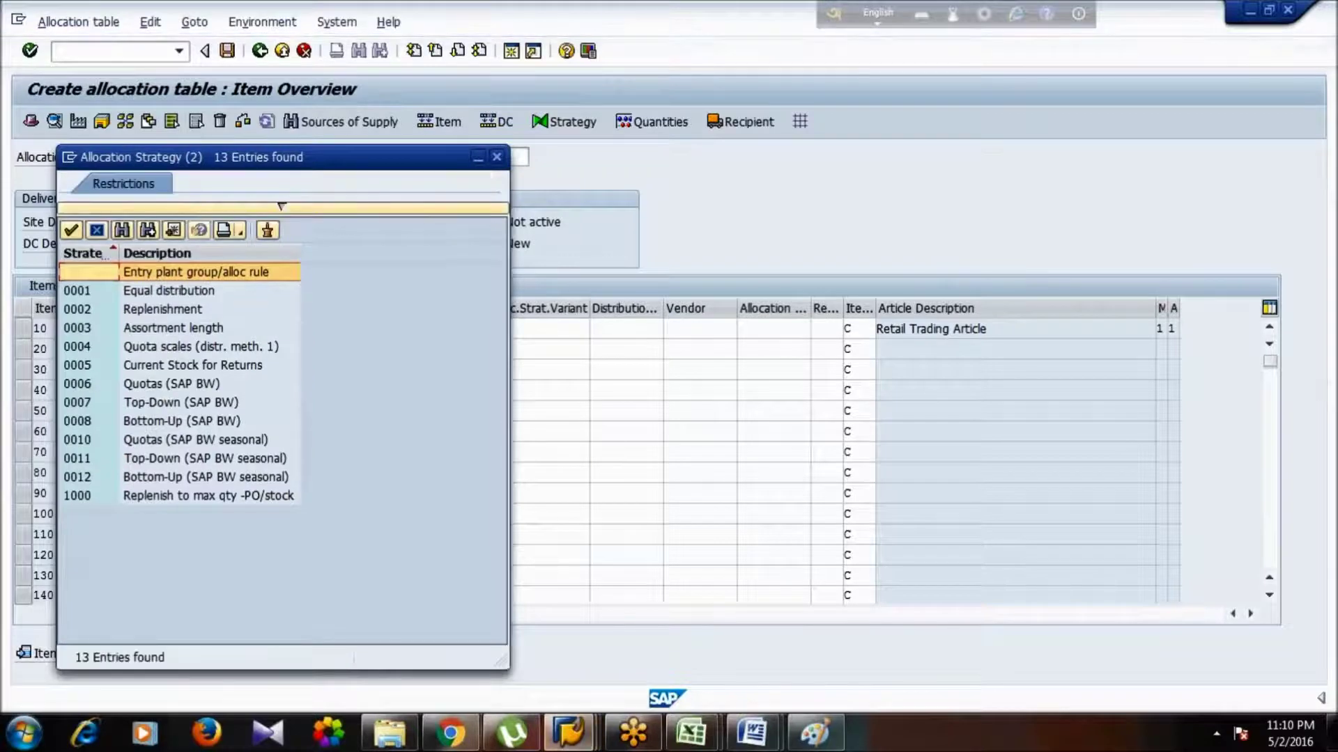
left_click(171, 293)
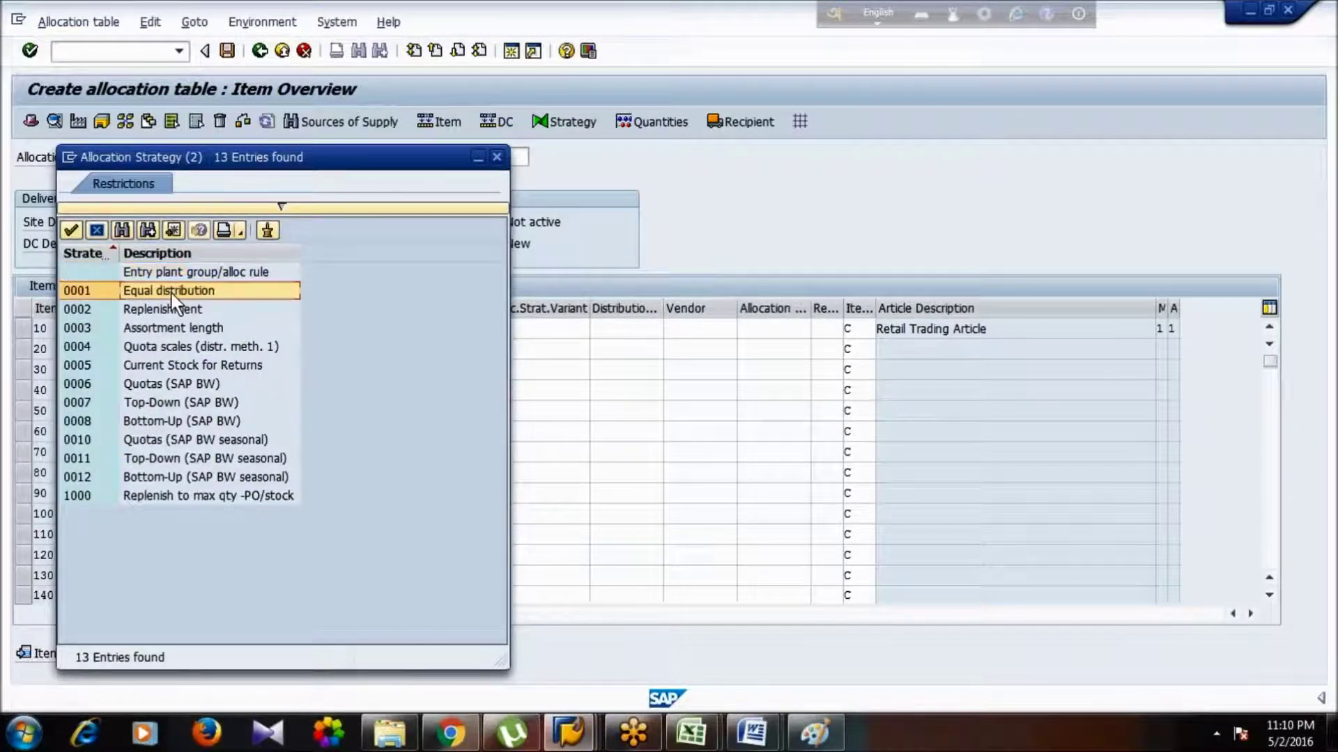
left_click(103, 234)
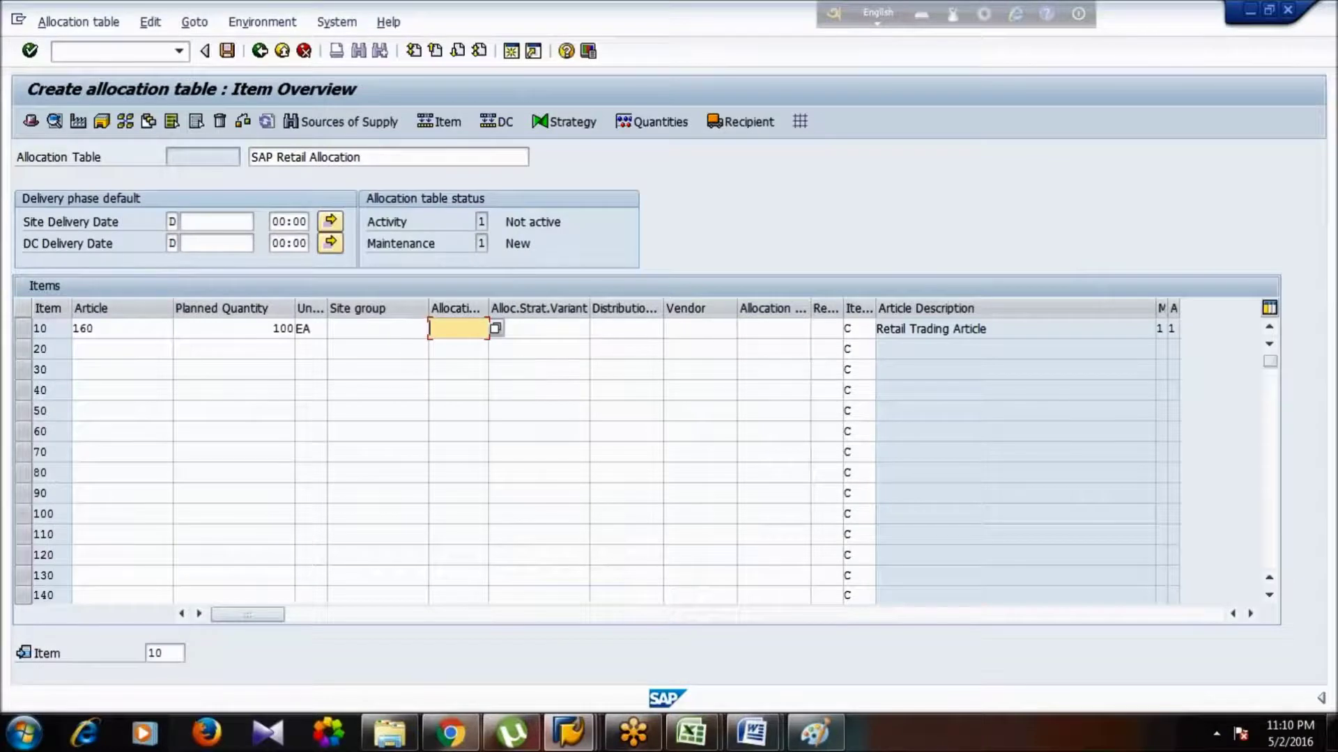
- Try distribution center Z111 and vendor 2 for item 10, closing the distribution center search
left_click(608, 328)
left_click(670, 328)
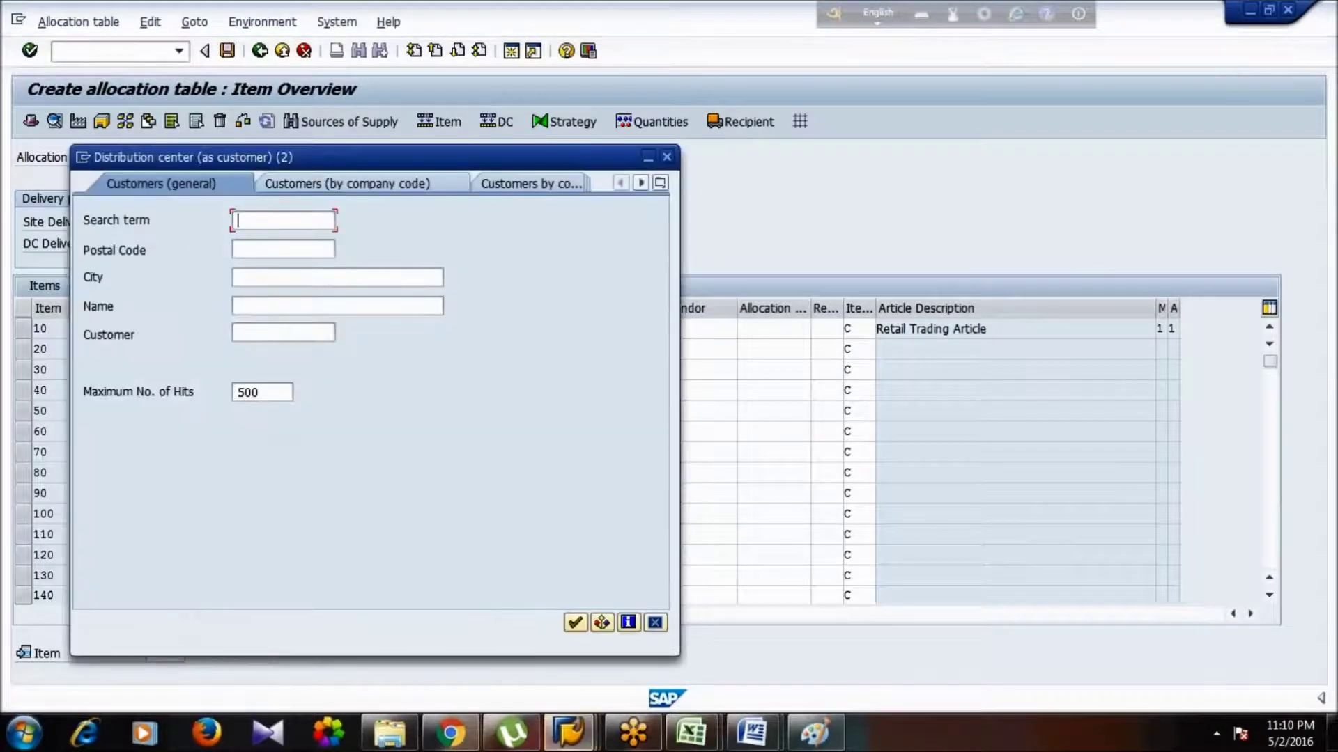
left_click(666, 155)
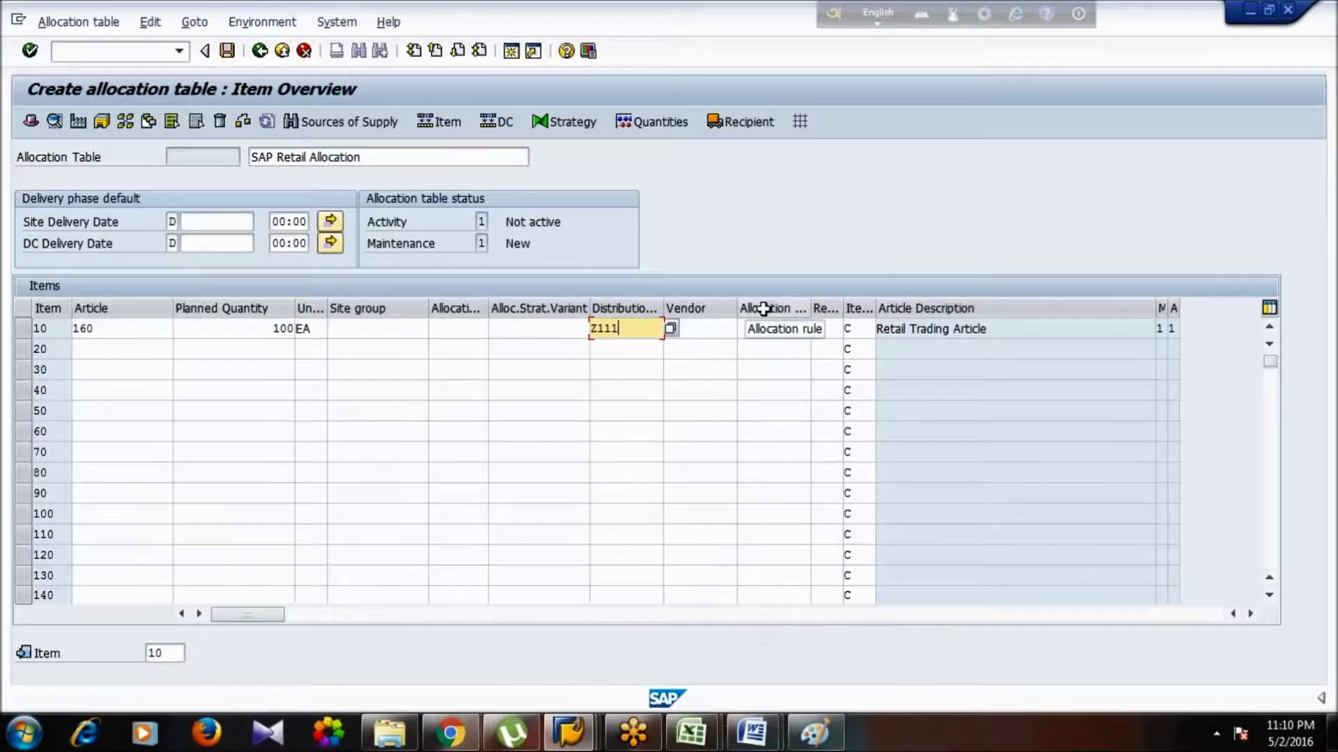
left_click(713, 328)
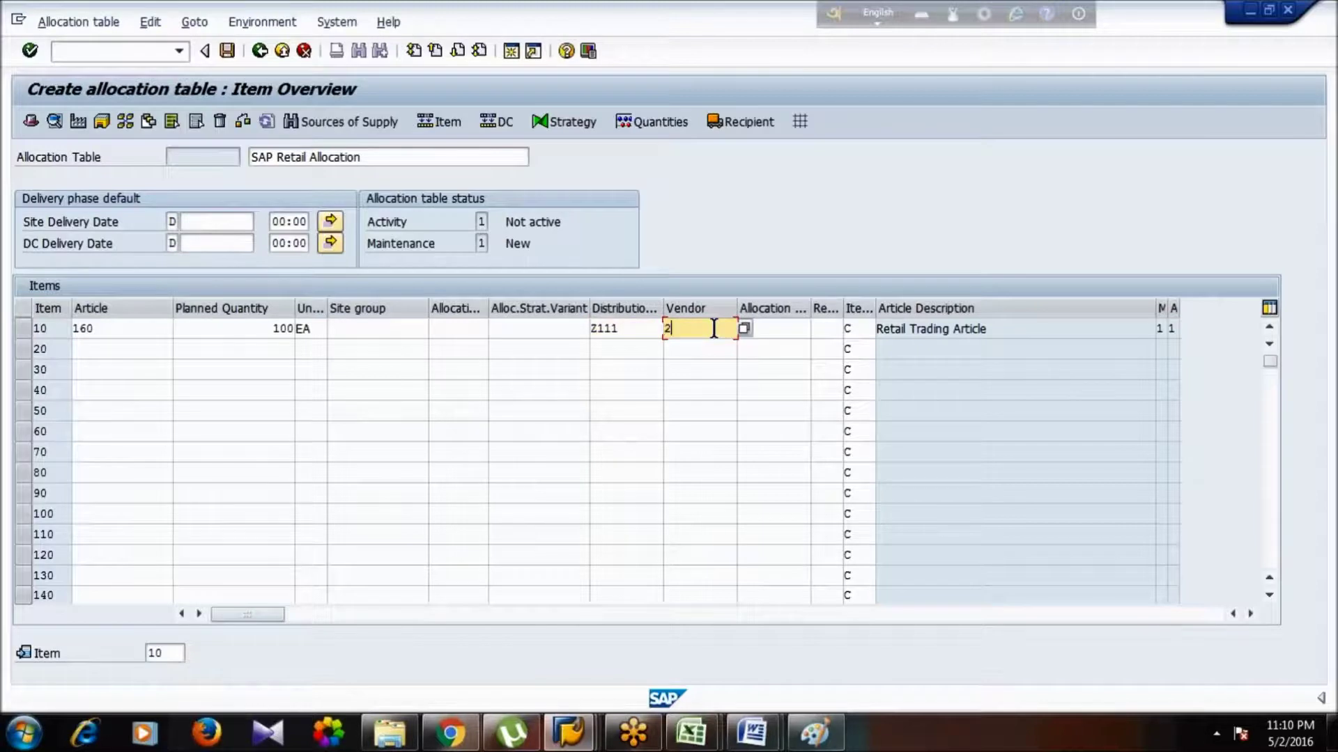
- Search the allocation rules available for item 10 and close the list without adopting one
left_click(790, 326)
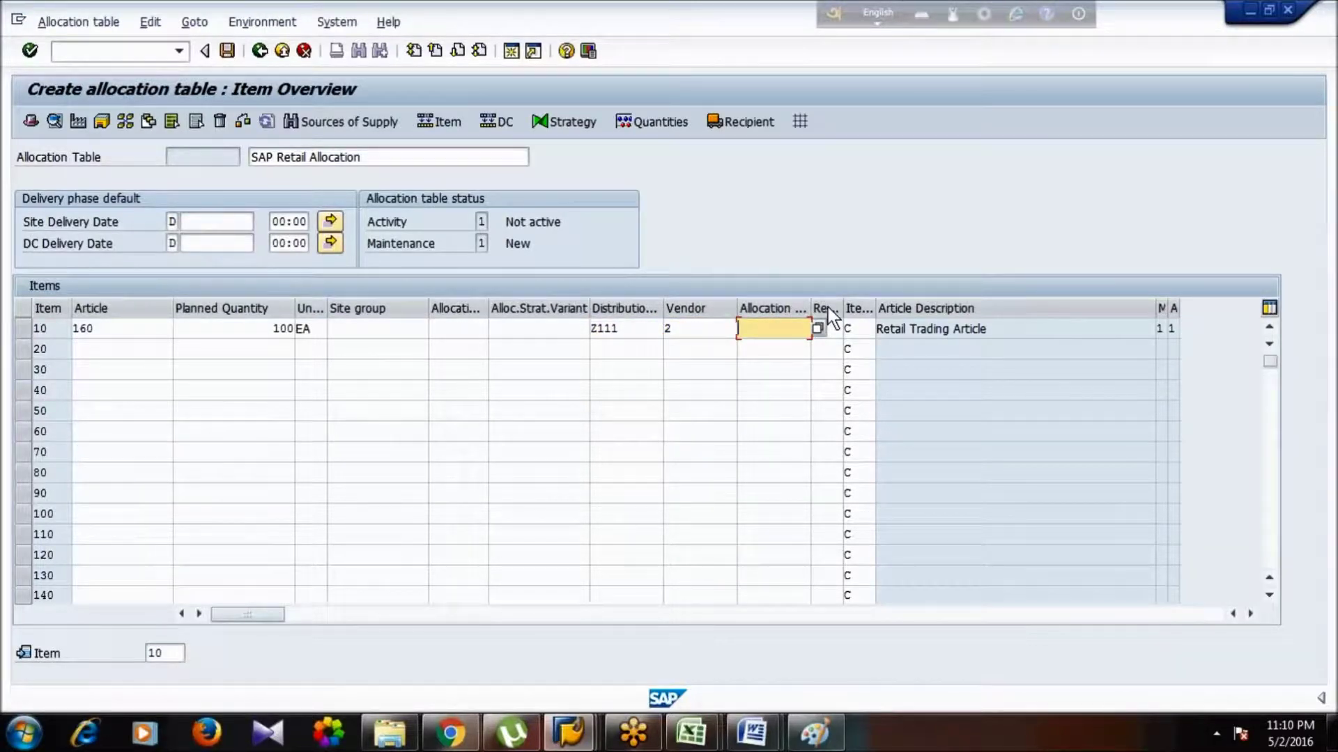
left_click(819, 328)
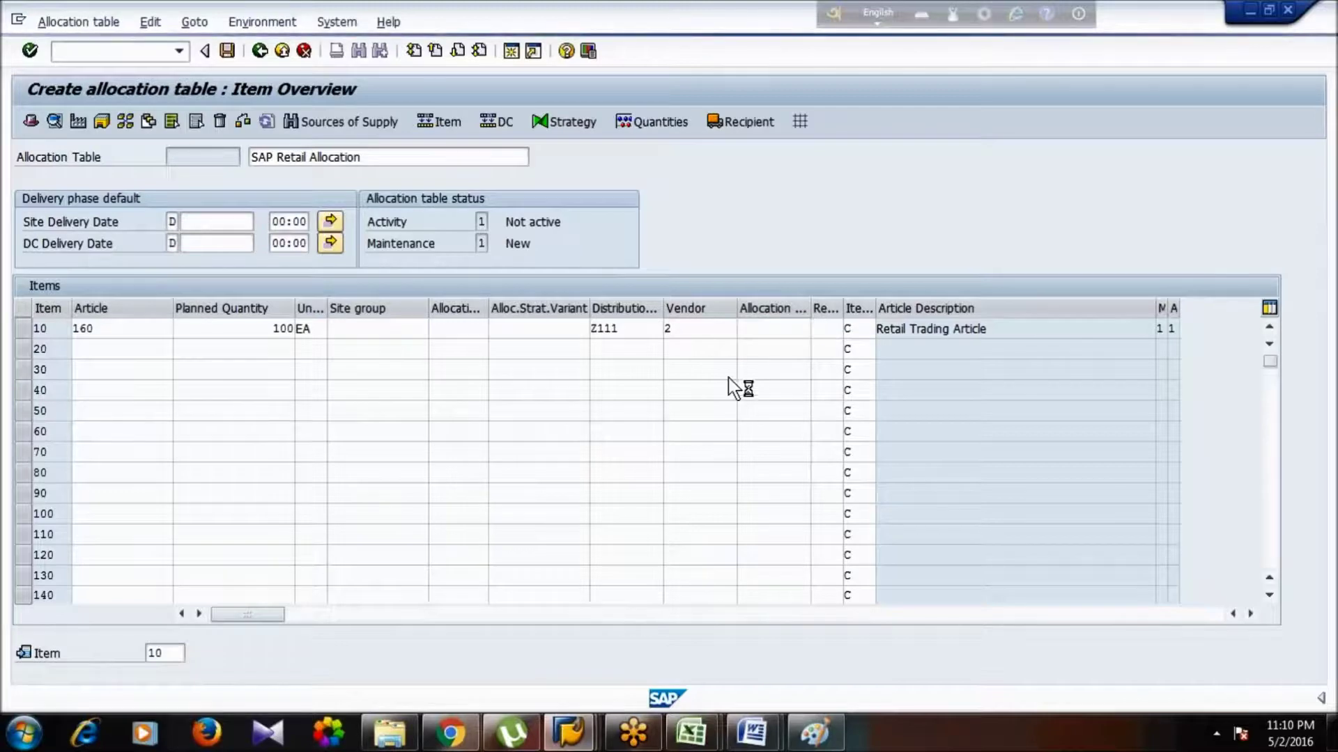
left_click(567, 593)
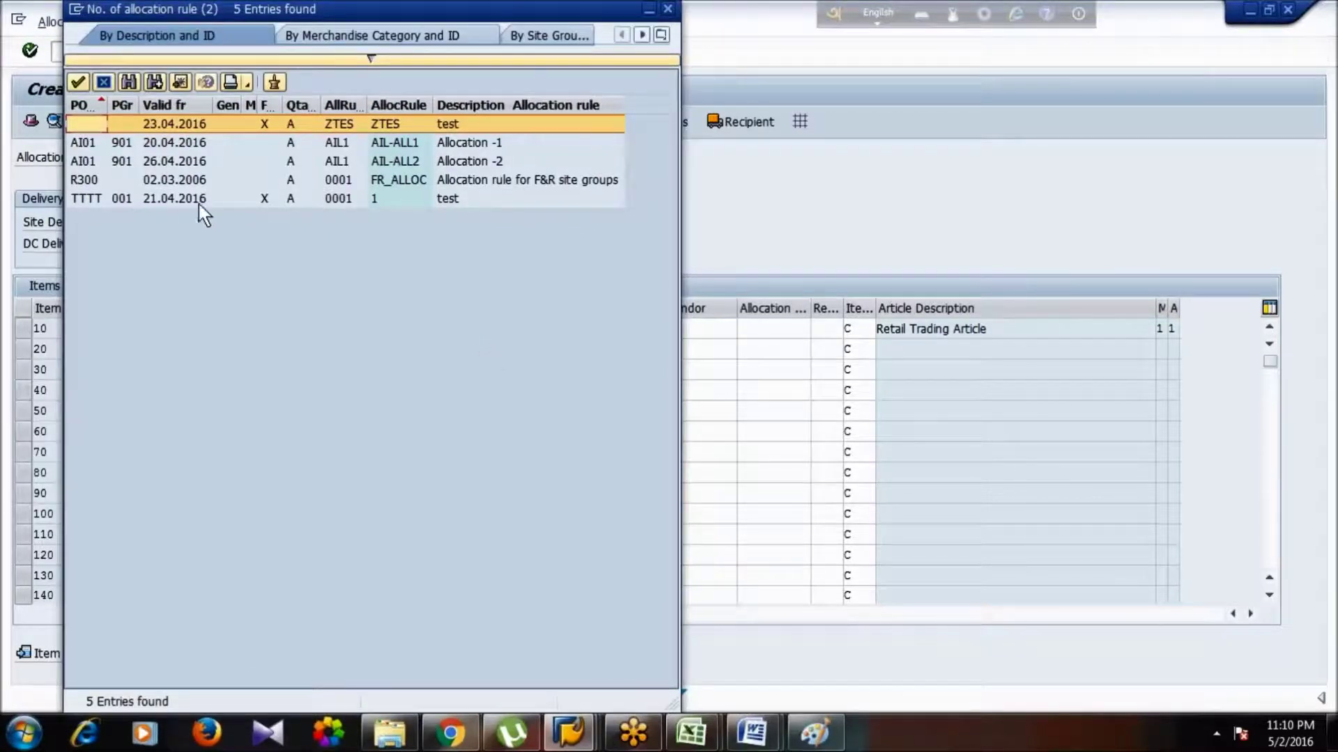
left_click(190, 180)
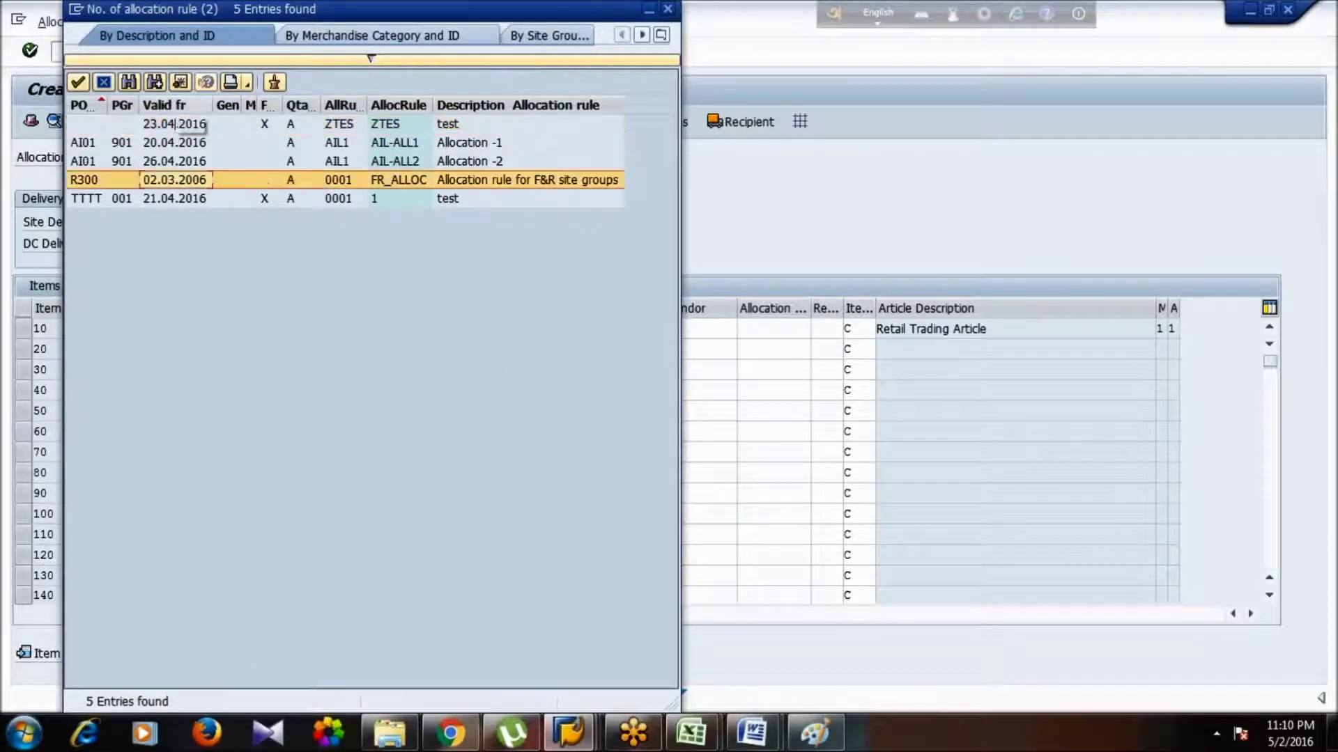
left_click(110, 85)
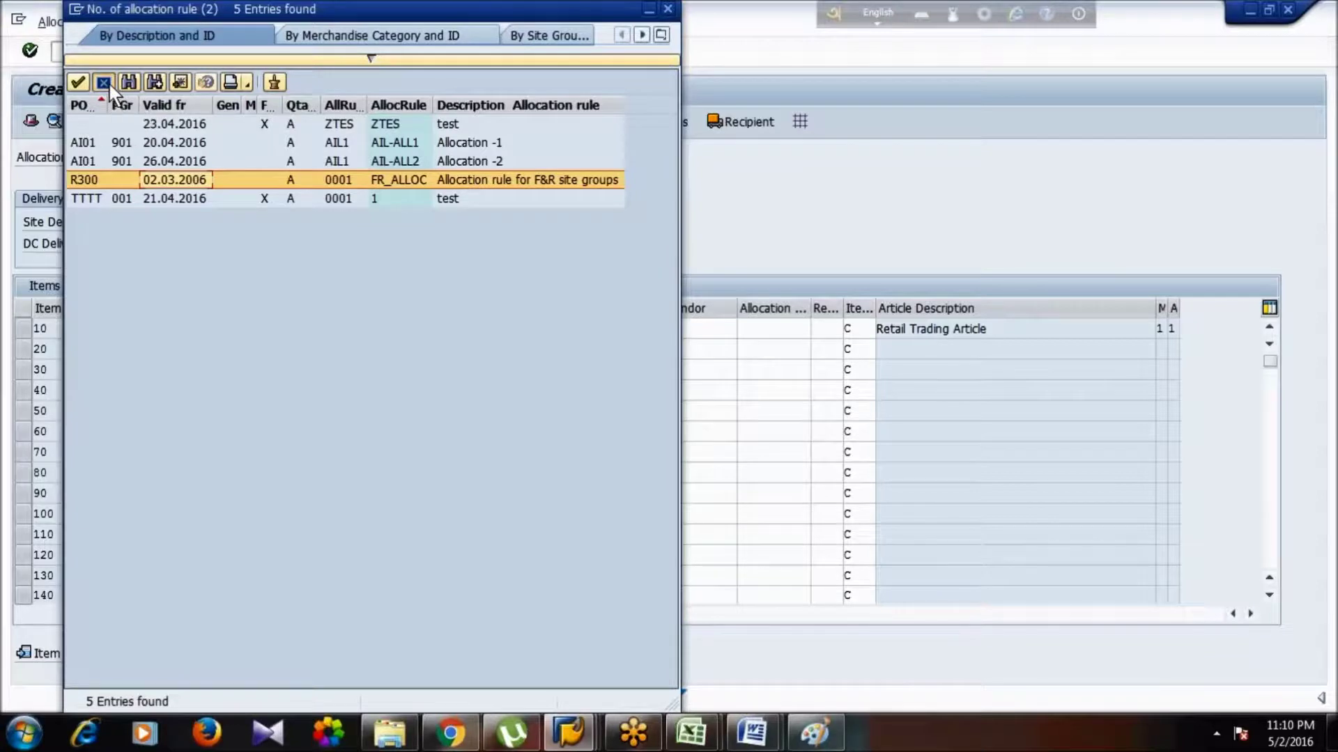
- Try vendor 4 for item 10, and clear both its vendor and its distribution center
key("Return")
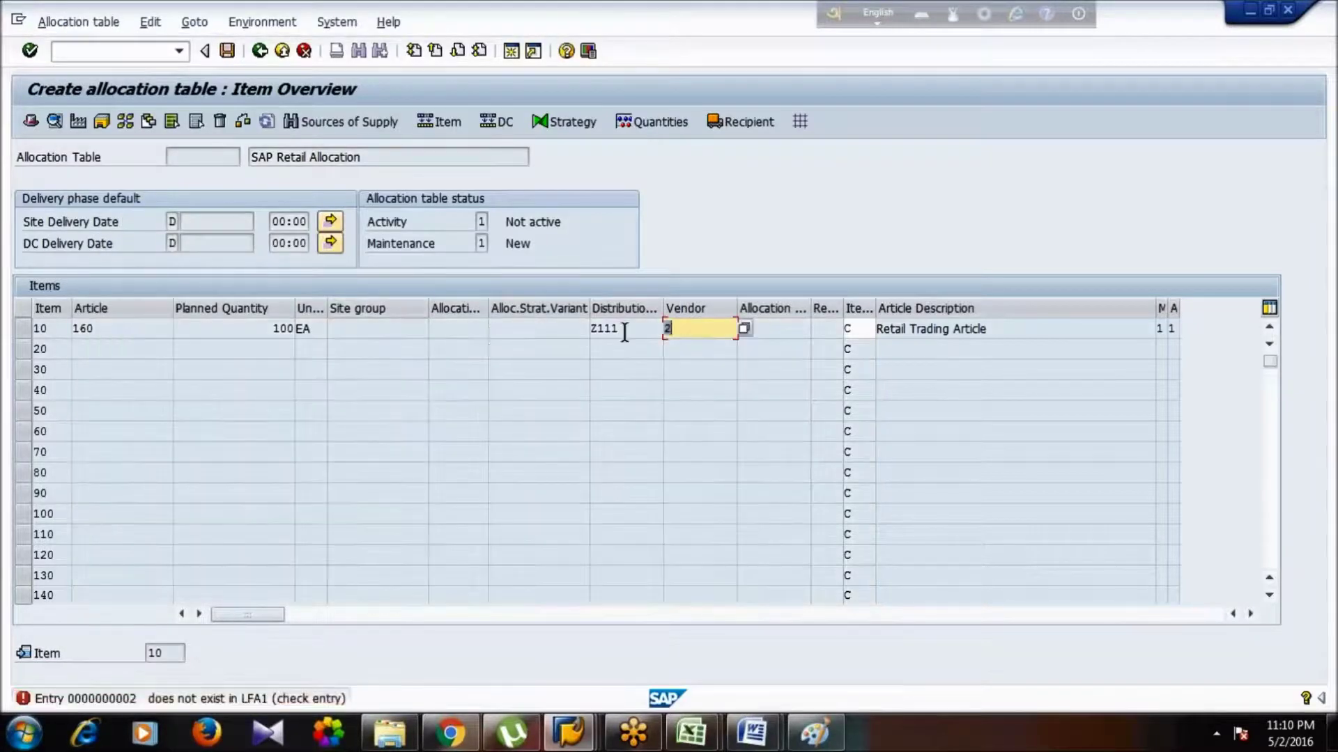
type("4")
key("Return")
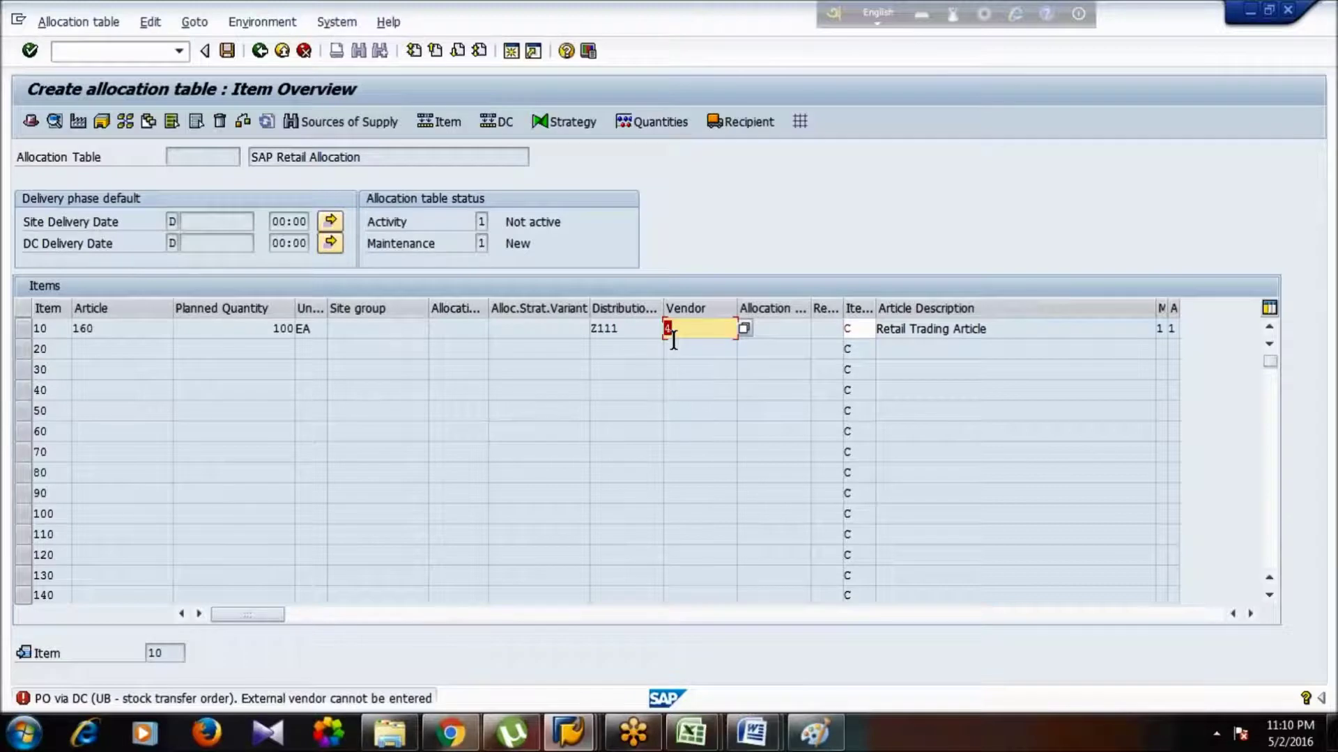
key("Delete")
key("Return")
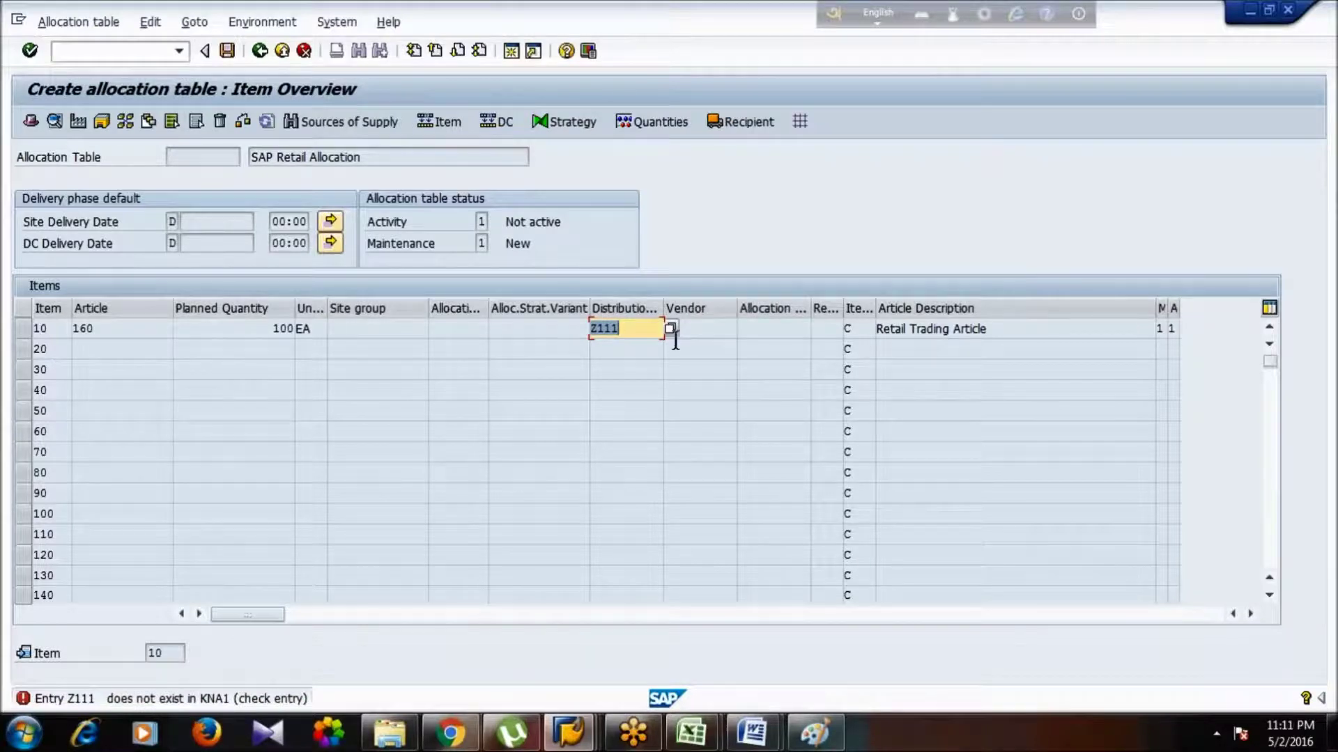
key("Delete")
key("Return")
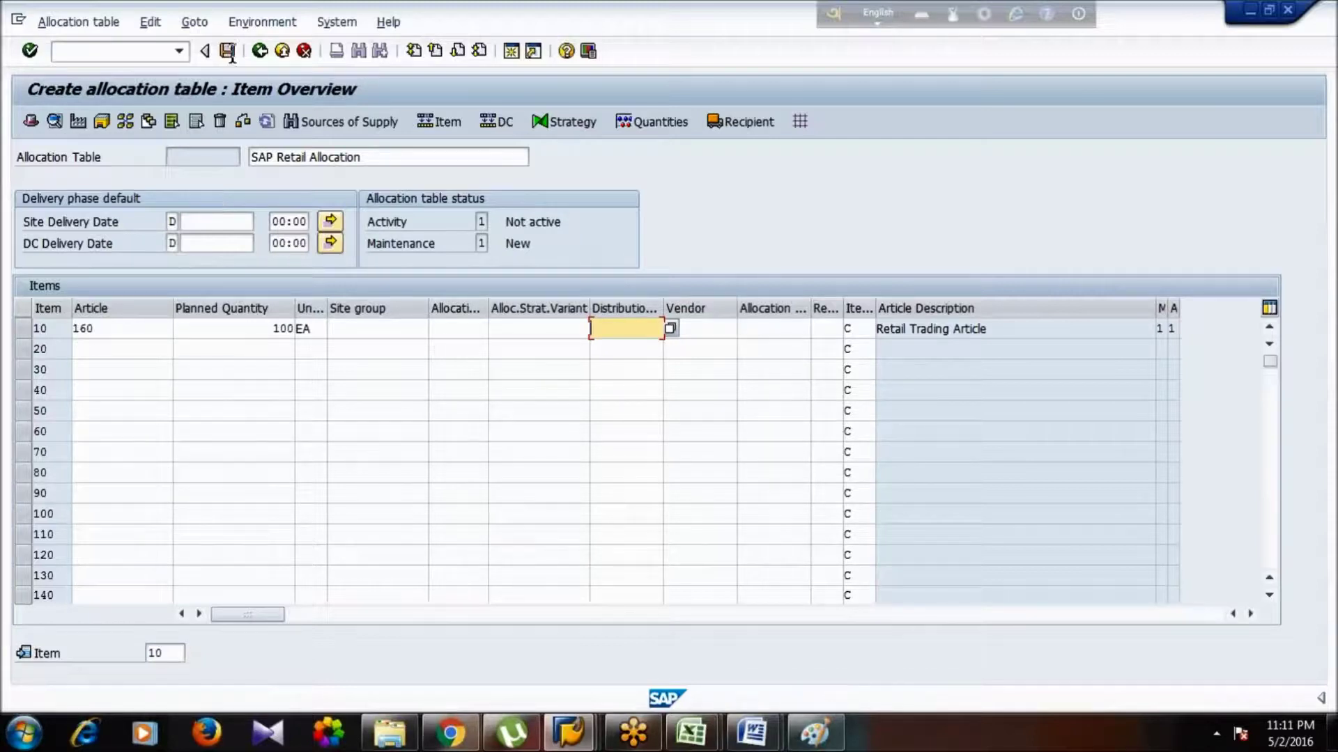
- Paste the item overview screenshot into Paint, select the area from the title through item 10, and insert it into the Day 7 Config document
left_click(793, 744)
key("ctrl+v")
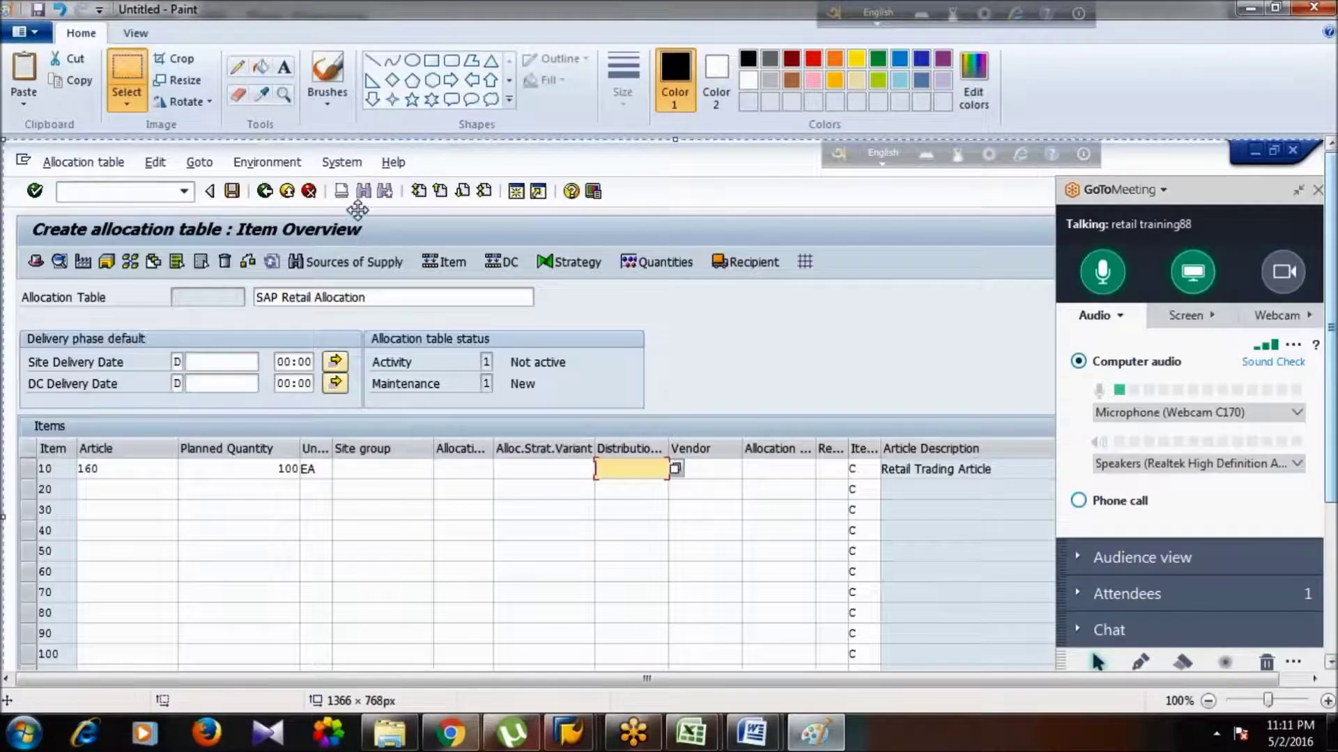
left_click(139, 66)
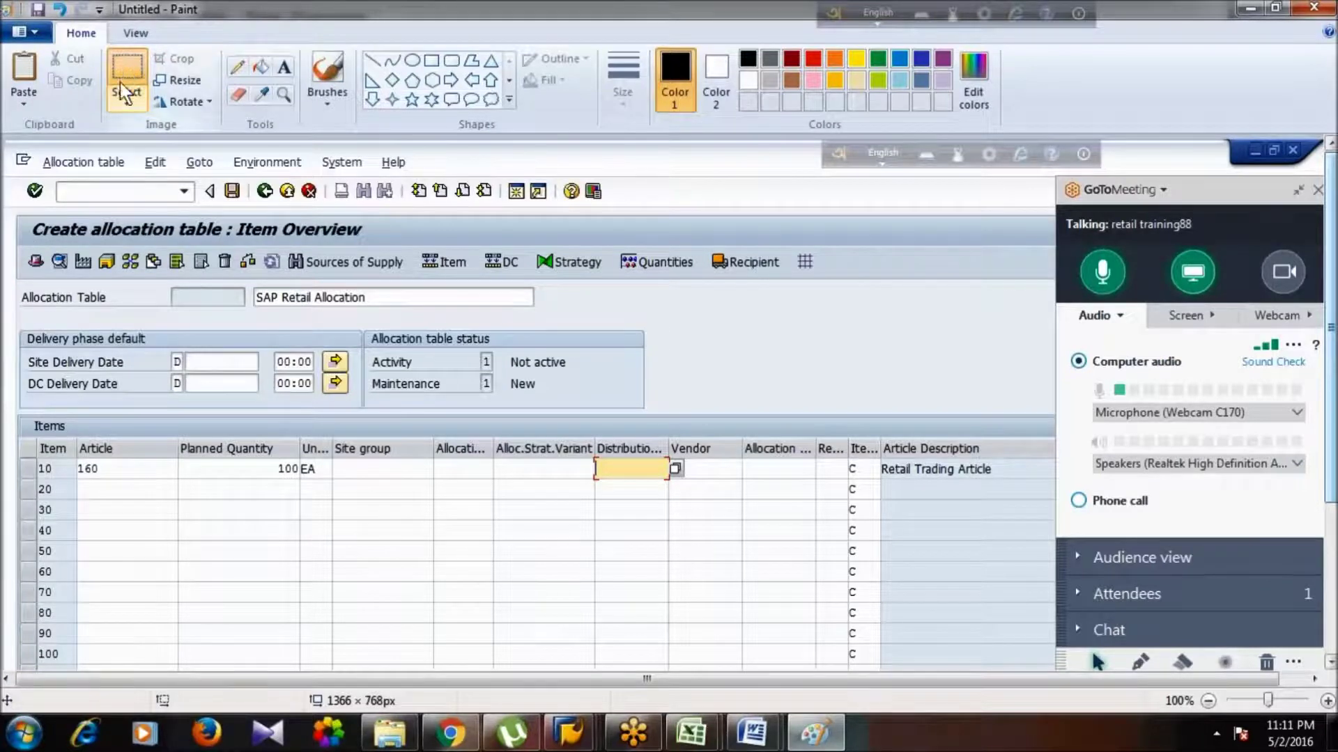
mouse_move(18, 218)
left_mouse_down()
mouse_move(293, 405)
mouse_move(590, 492)
mouse_move(910, 523)
mouse_move(1002, 491)
left_mouse_up()
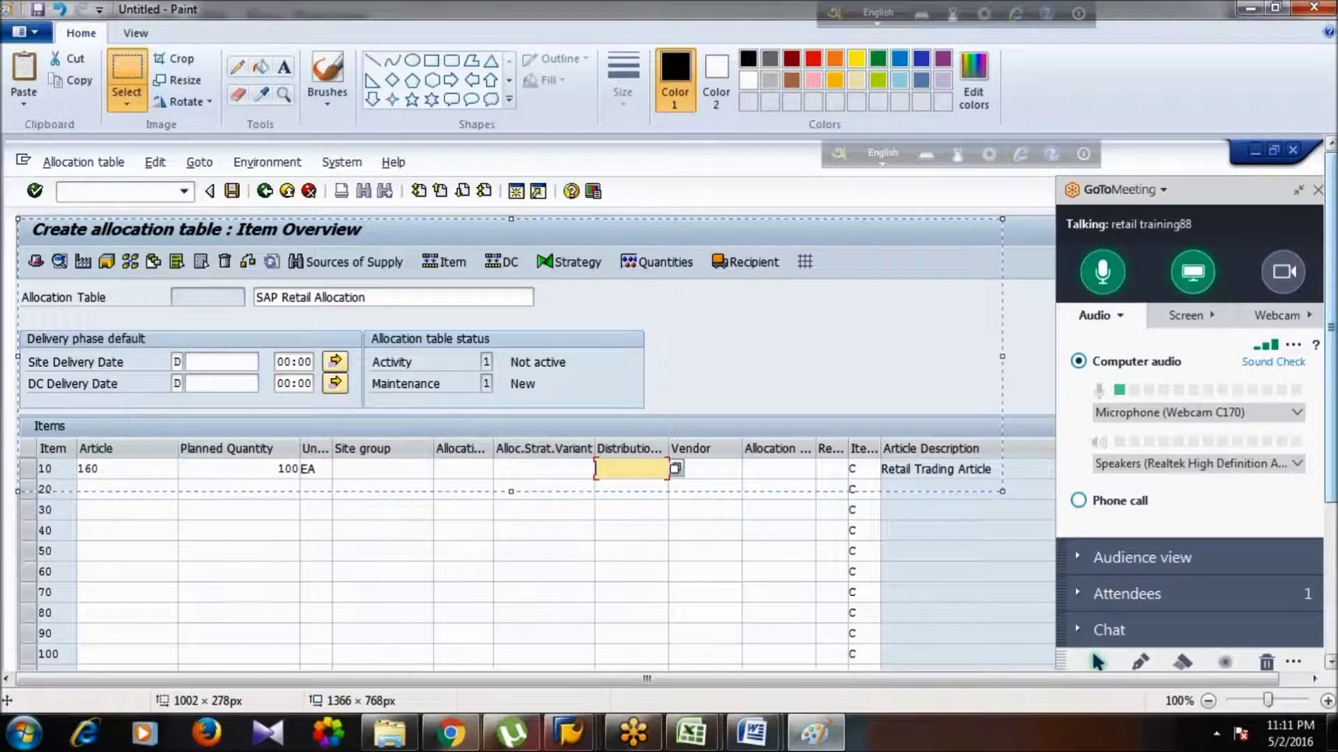
key("alt+Tab")
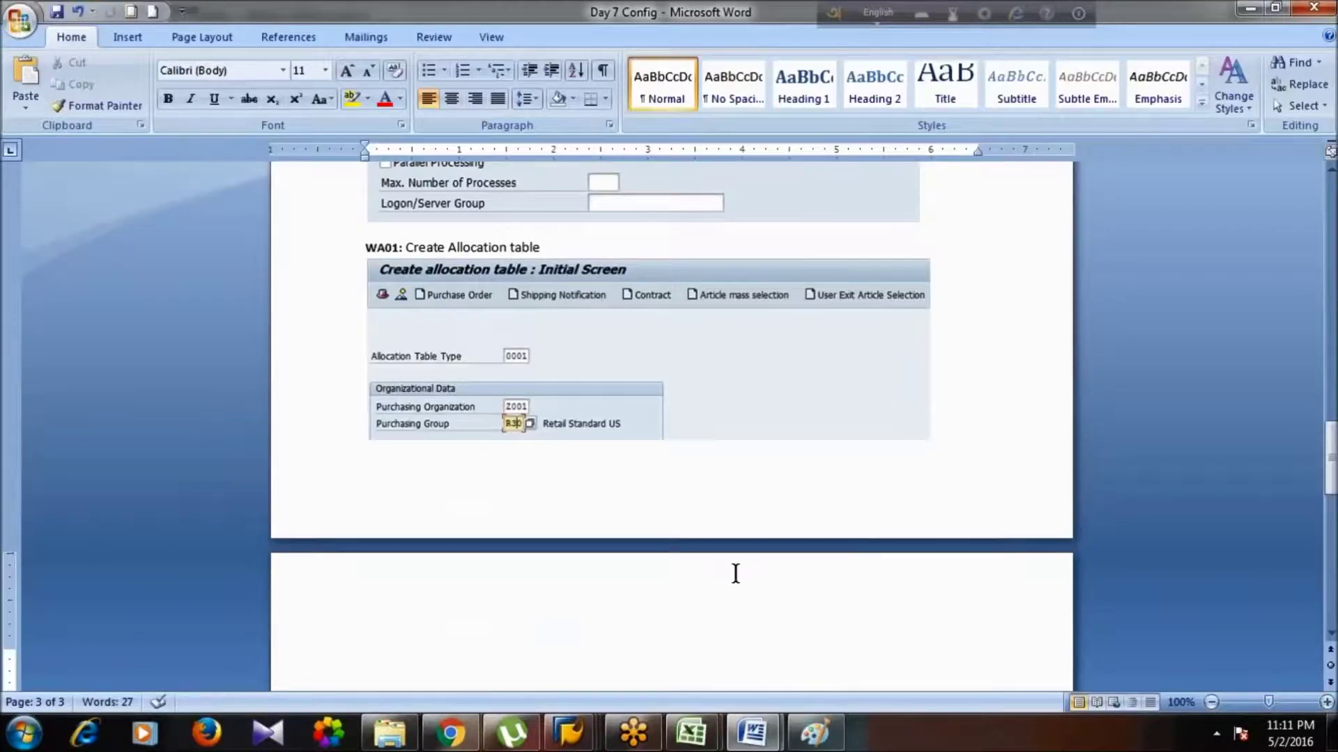
key("ctrl+v")
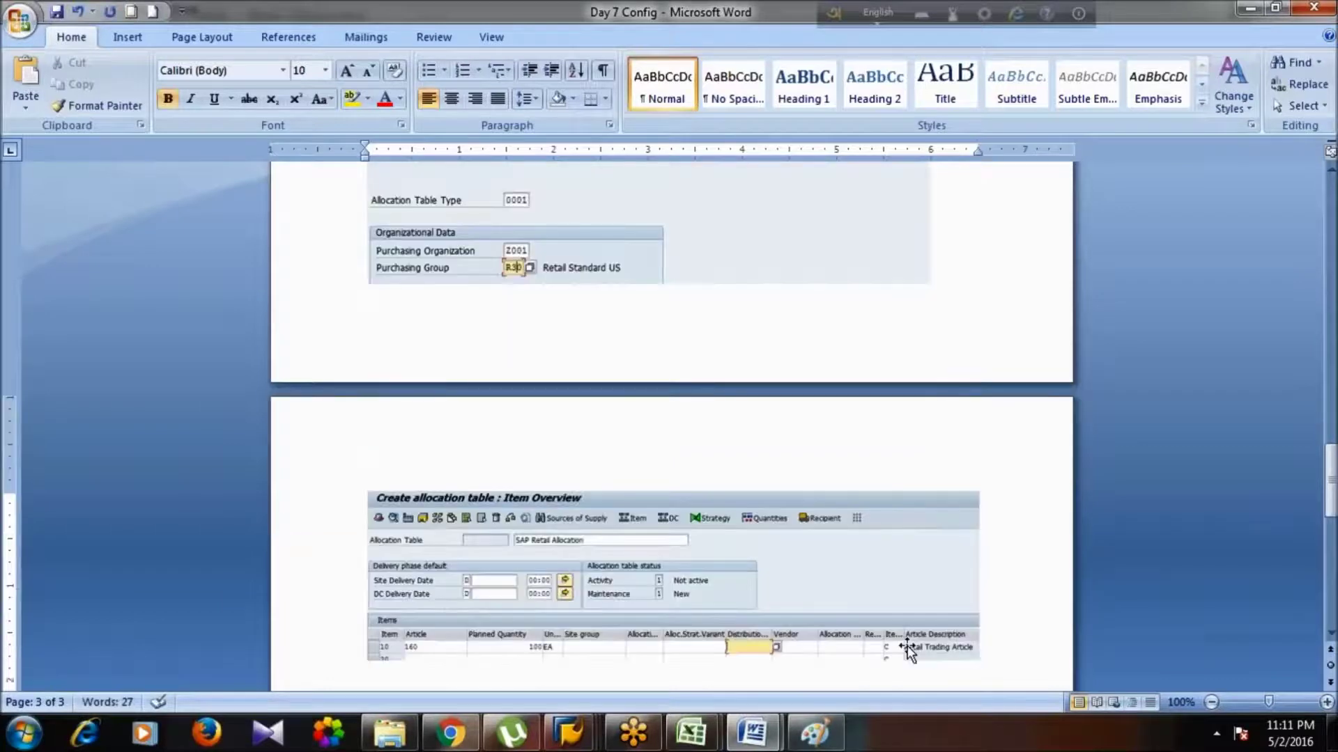
- Exit the allocation table in SAP and add the title "WA08: Follow-on Processing in SAP ECC" below the item overview screenshot in Day 7 Config
key("alt+Tab")
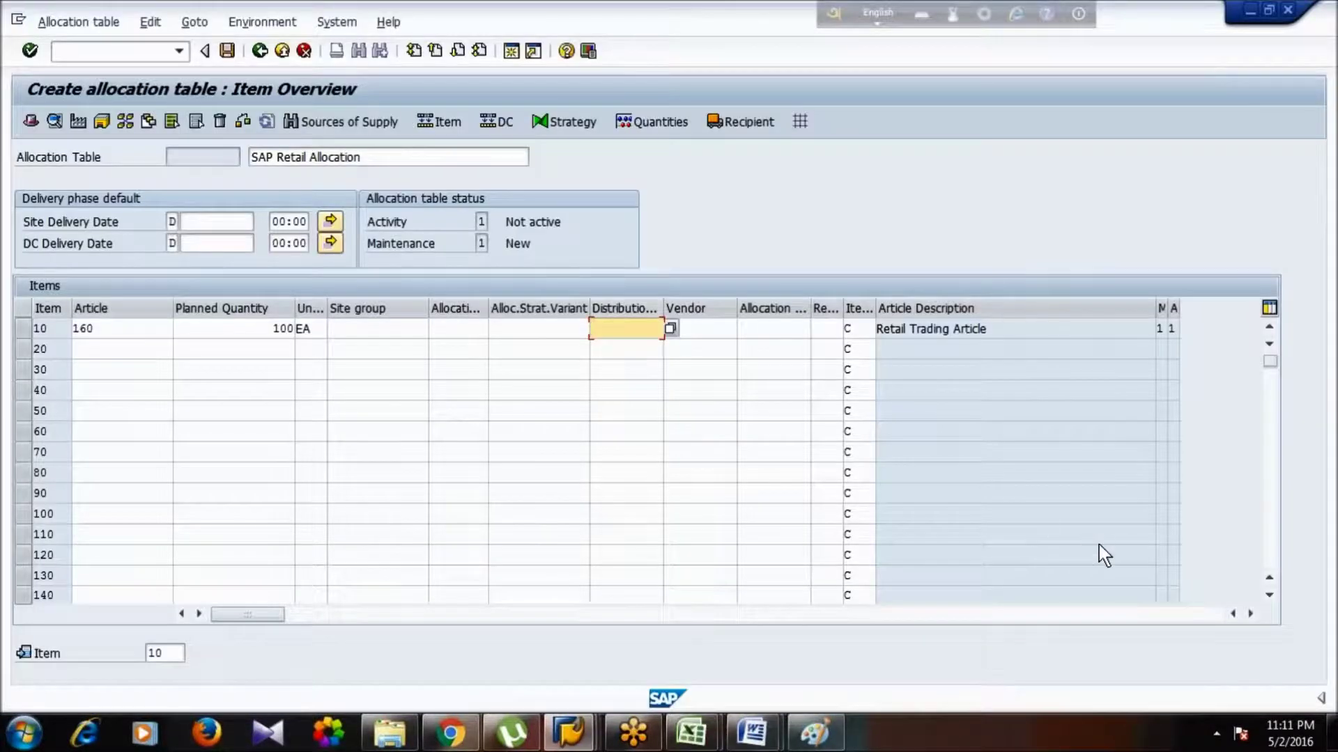
key("F3")
mouse_move(751, 731)
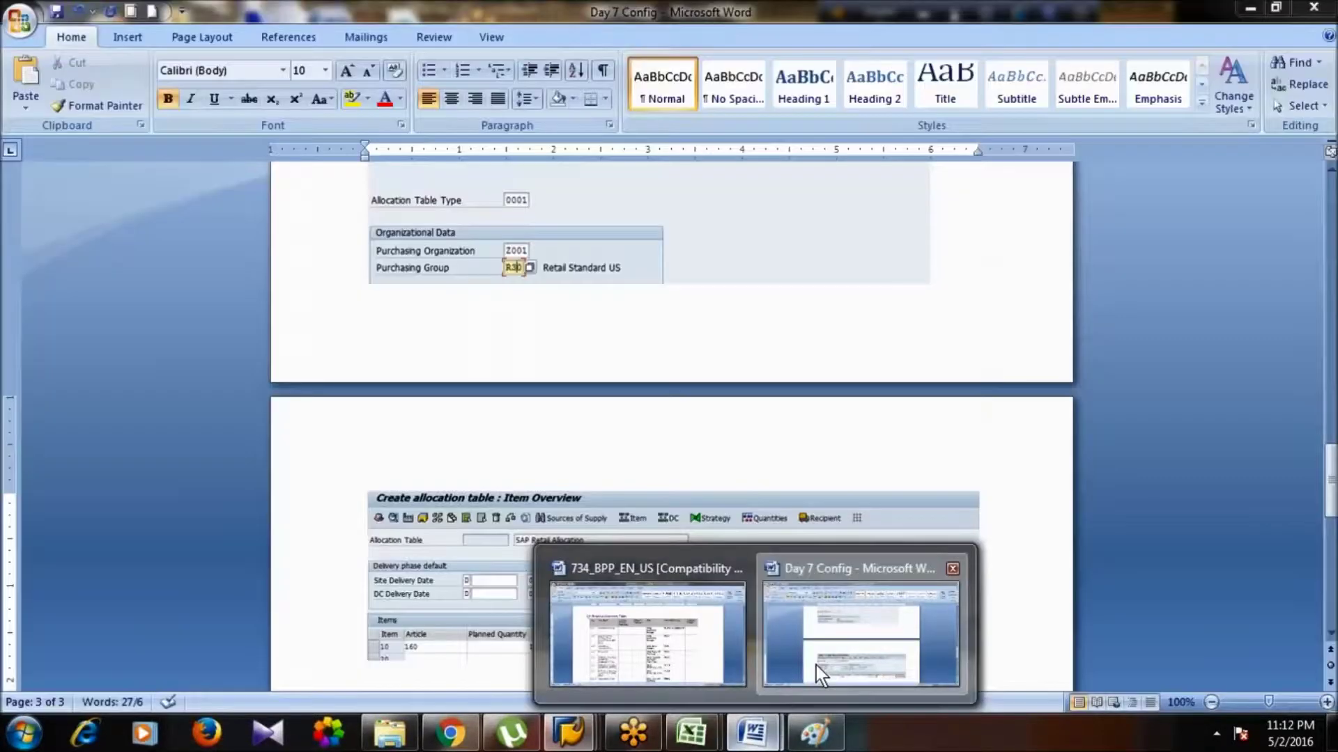
left_click(817, 666)
type("WA)*")
key("BackSpace")
key("BackSpace")
type("08")
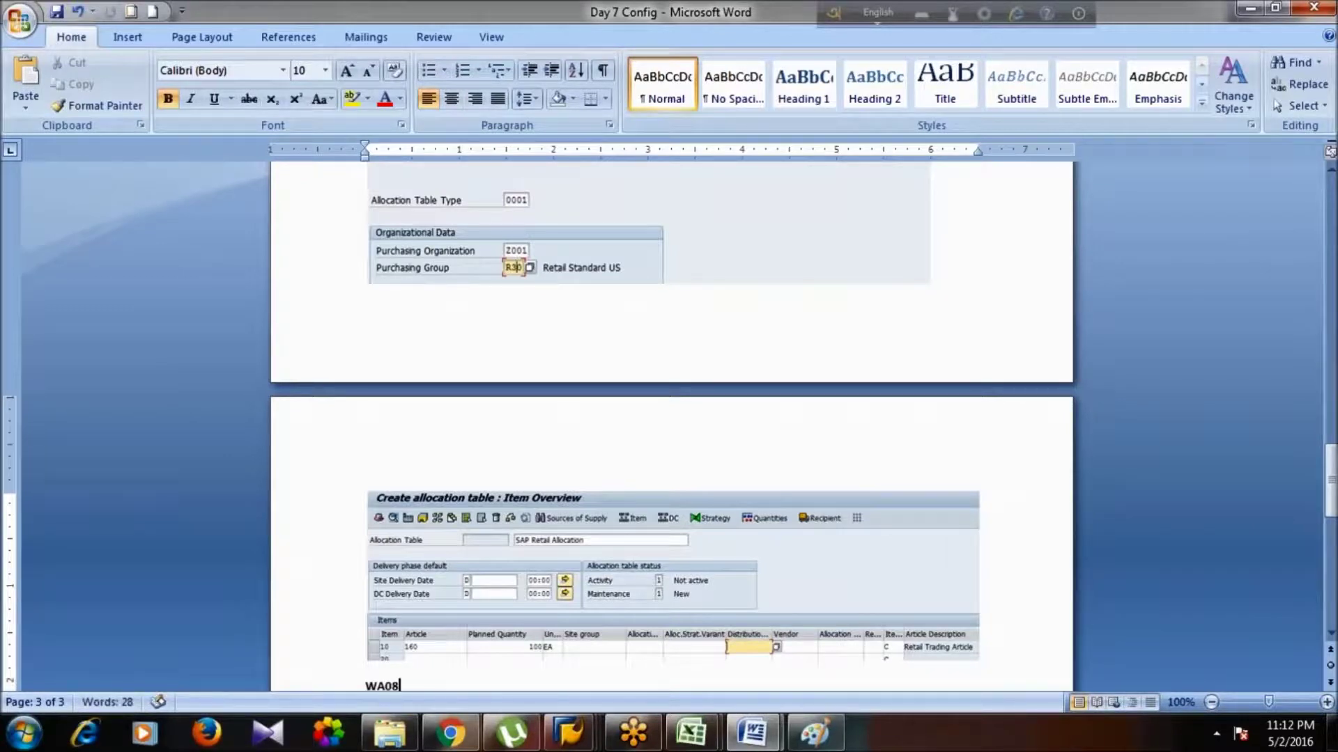
type(":")
type("Follow-on Processing in SAP ECC")
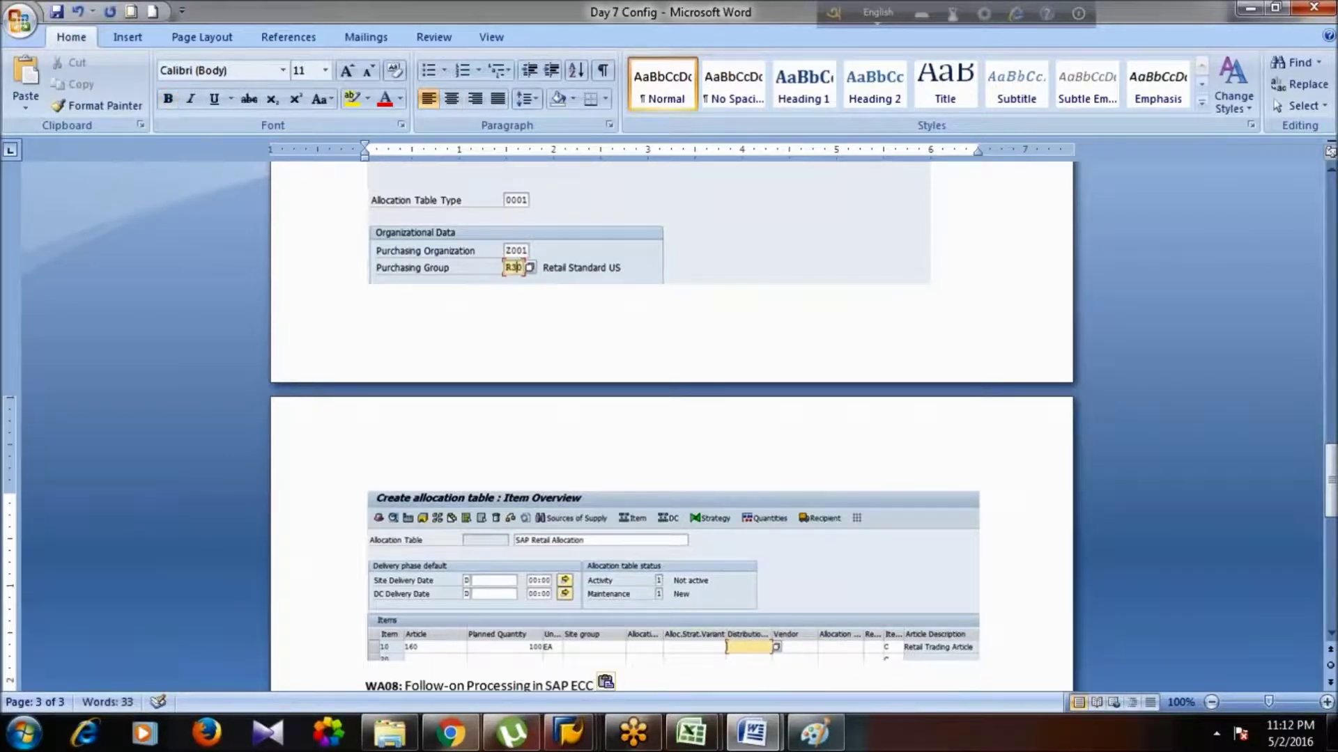
key("Return")
- Run transaction WA08 in SAP, review its vendor purchase order, warehouse order and sales order criteria, and return to the general criteria
key("alt+Tab")
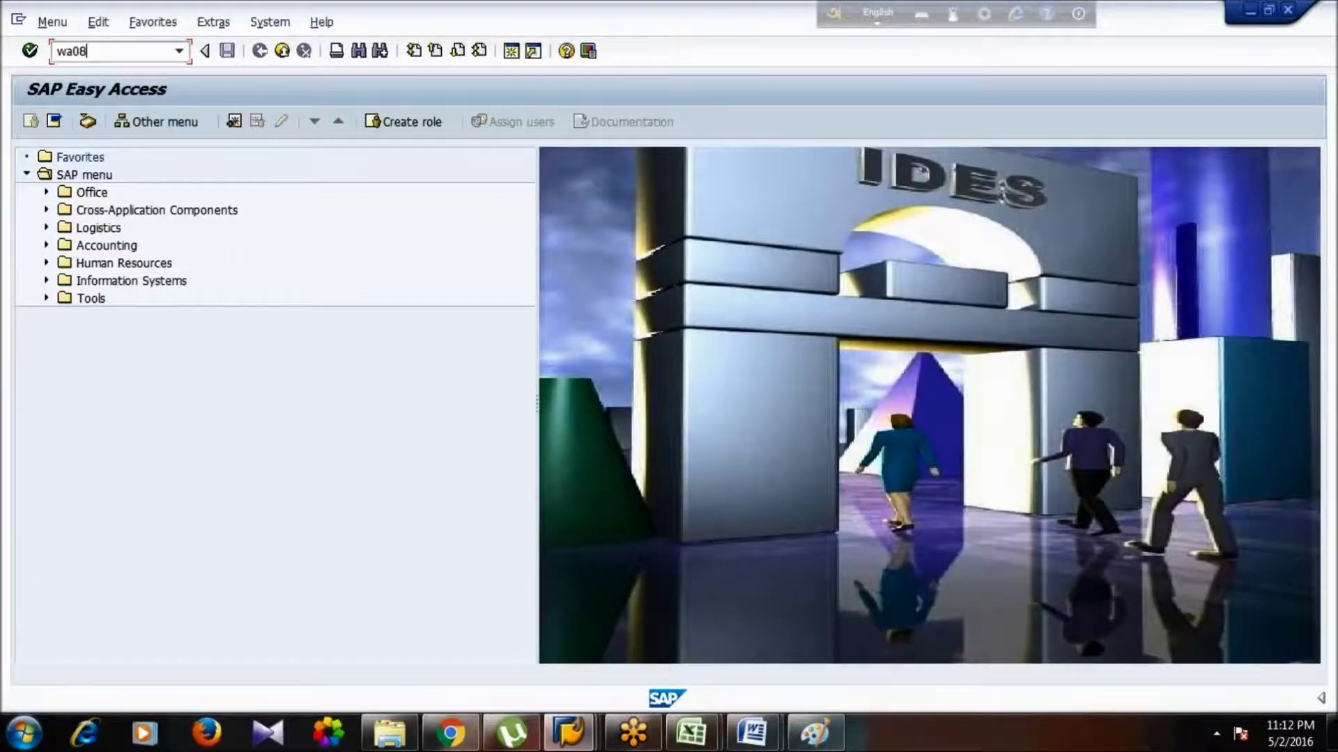
key("Return")
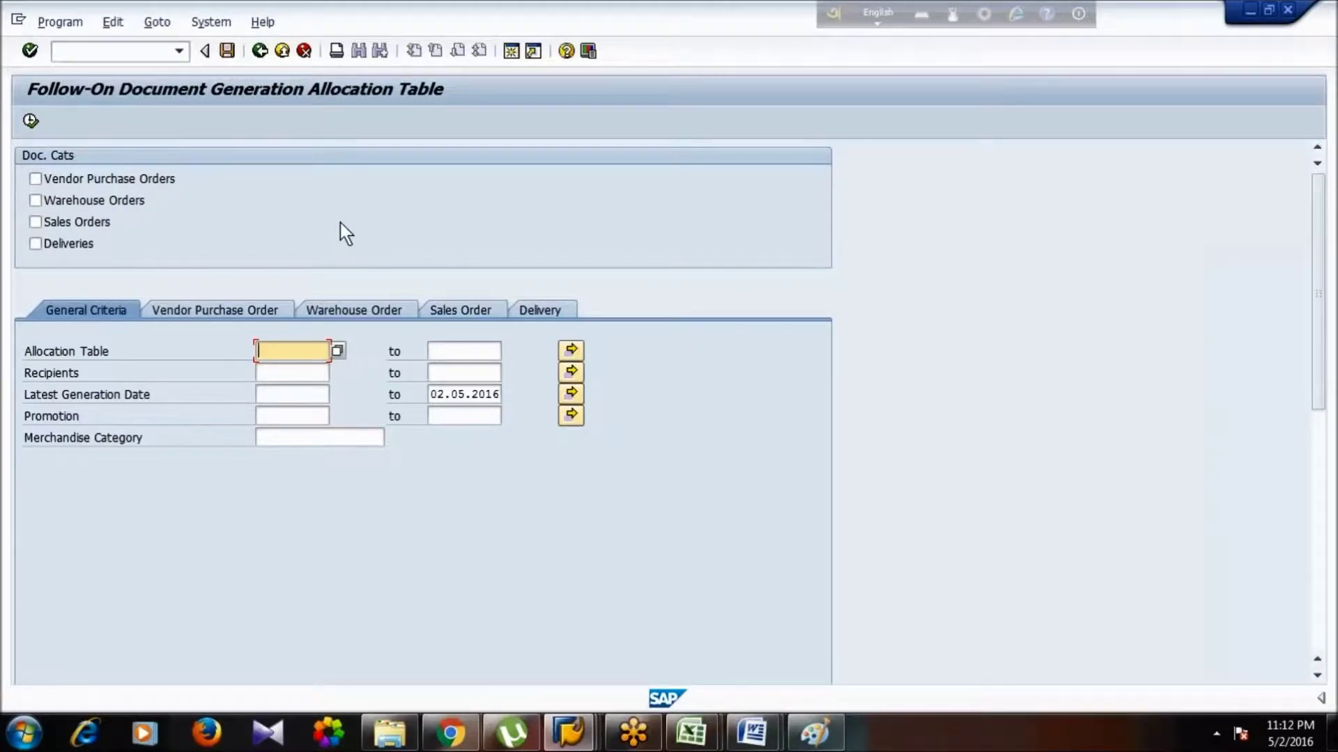
left_click(263, 307)
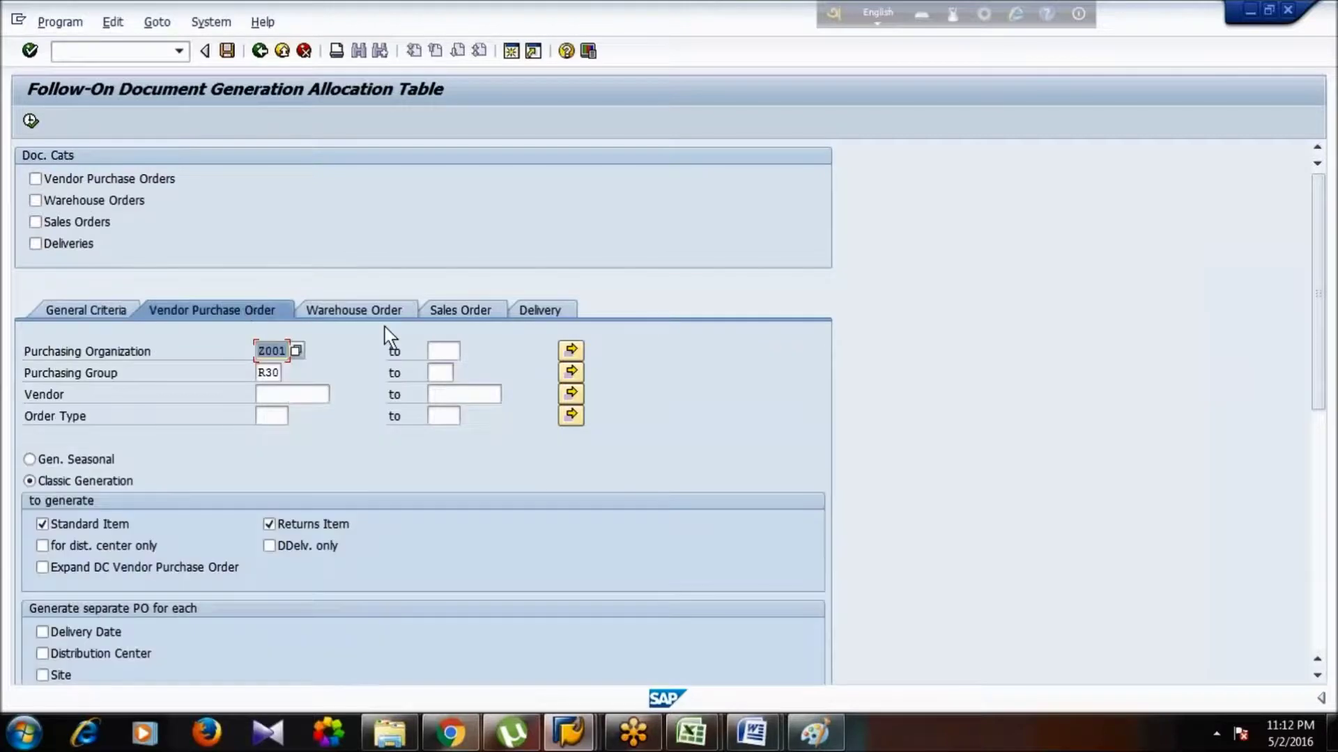
left_click(386, 313)
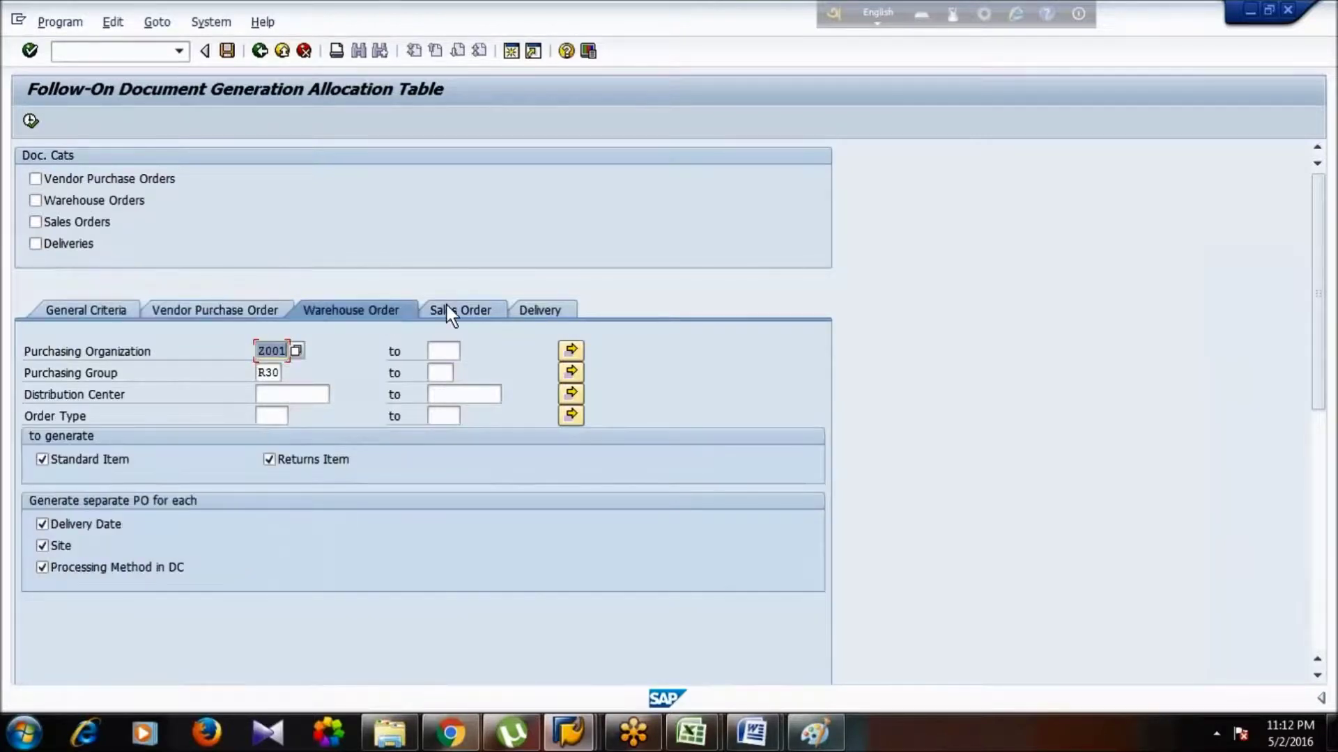
left_click(446, 307)
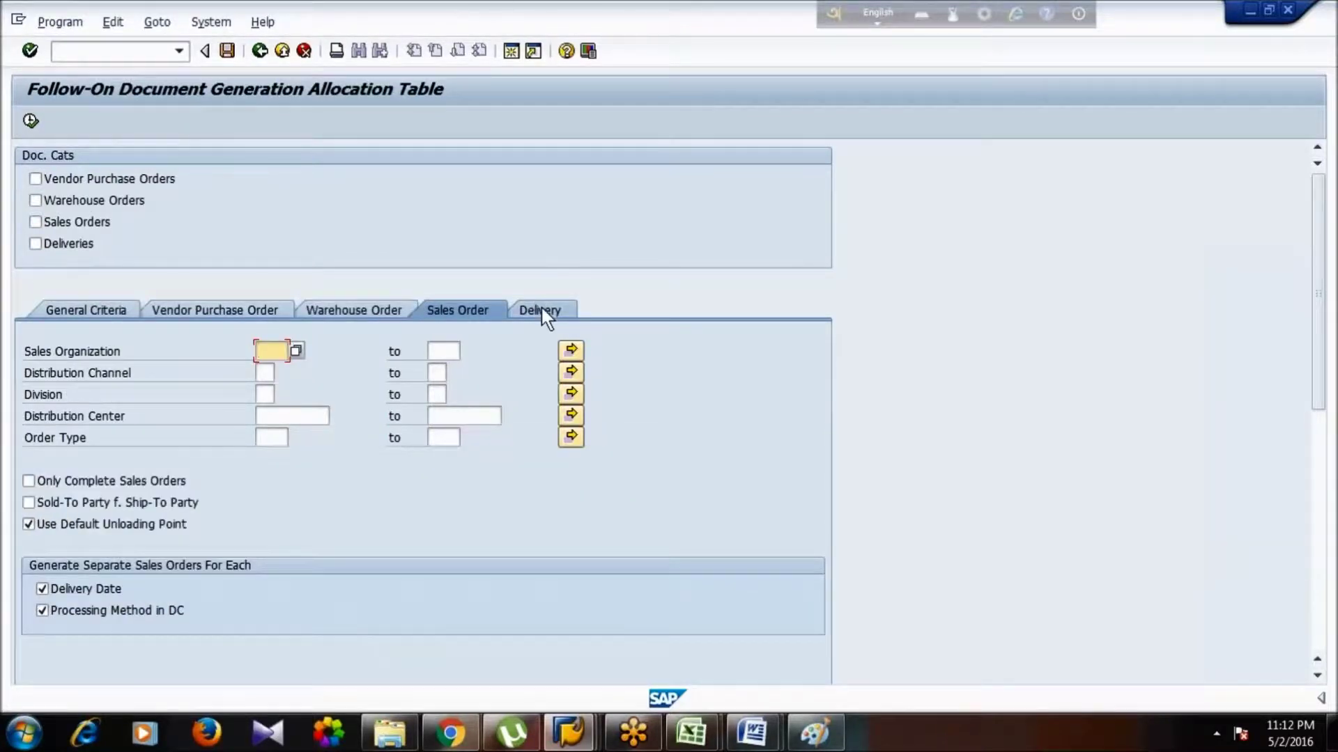
left_click(349, 312)
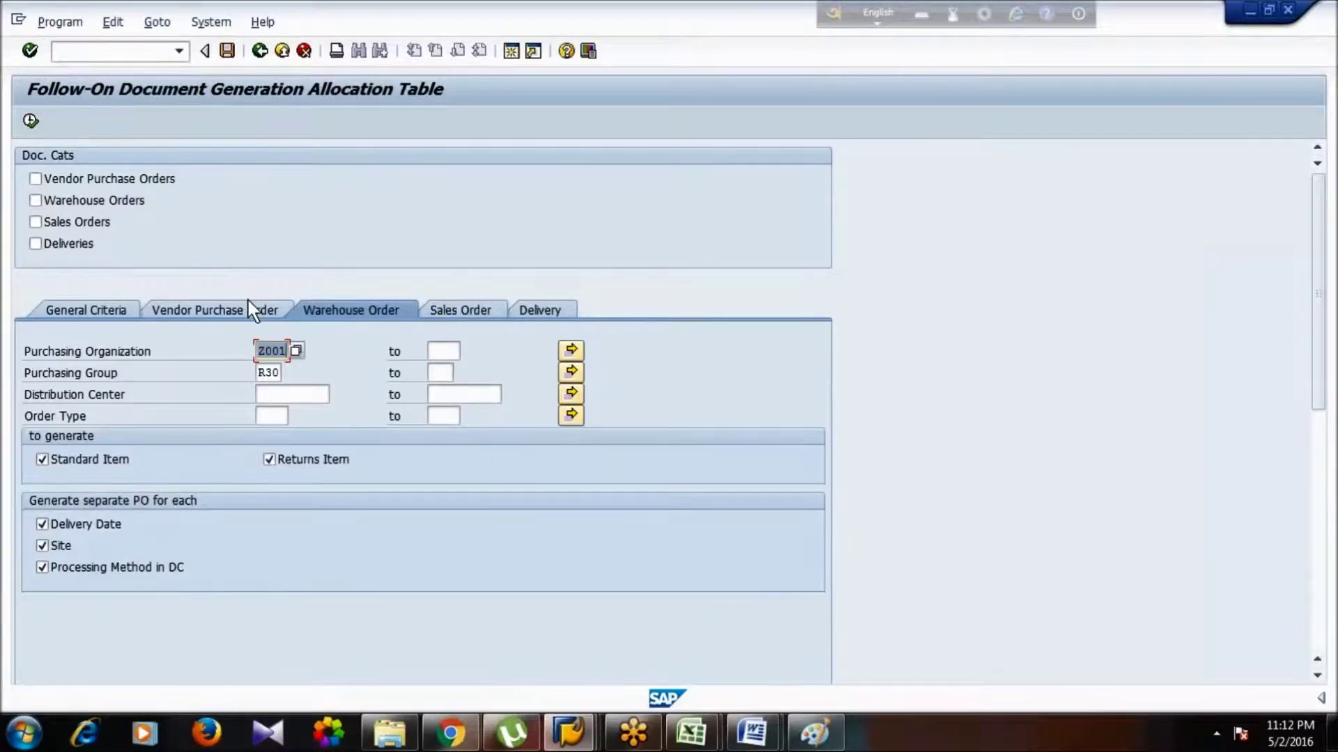
left_click(247, 308)
left_click(132, 310)
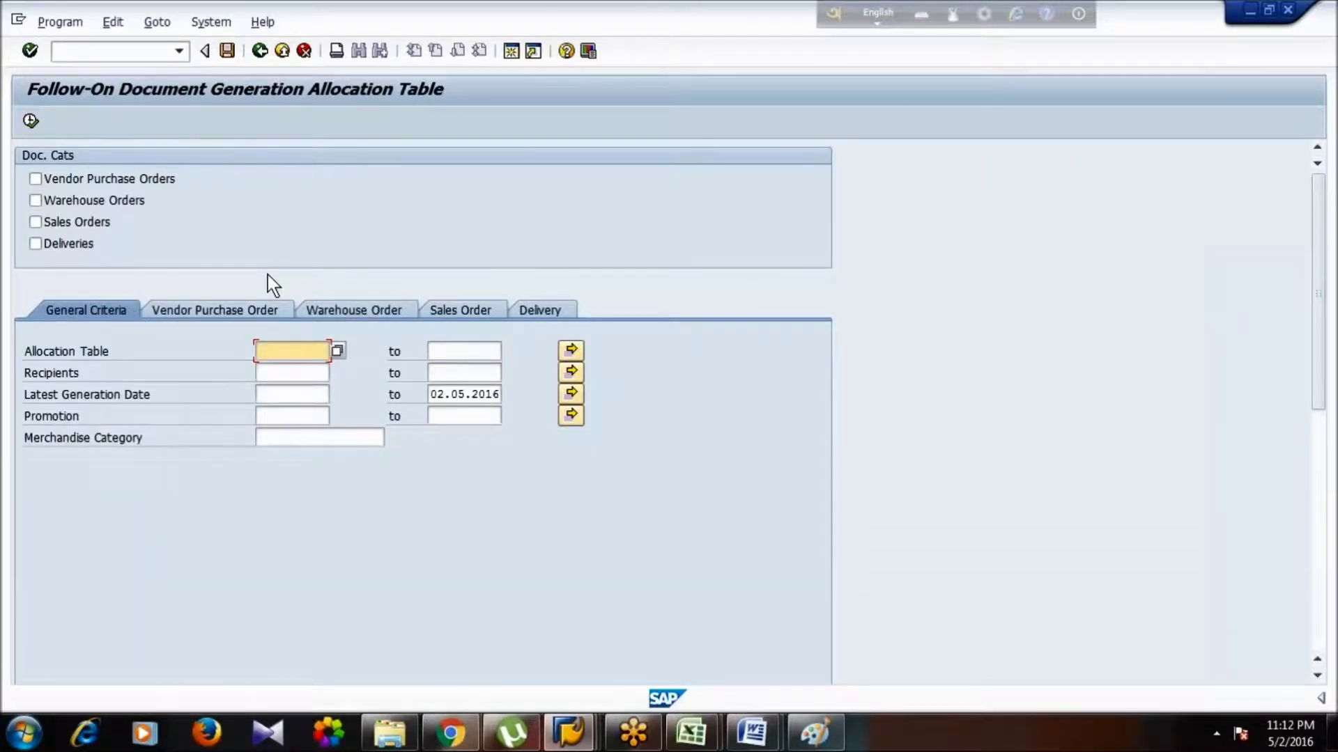
- Paste the WA08 screenshot into Paint, select the area from the title through Merchandise Category, and insert it into the Day 7 Config document
key("alt+Tab")
key("ctrl+v")
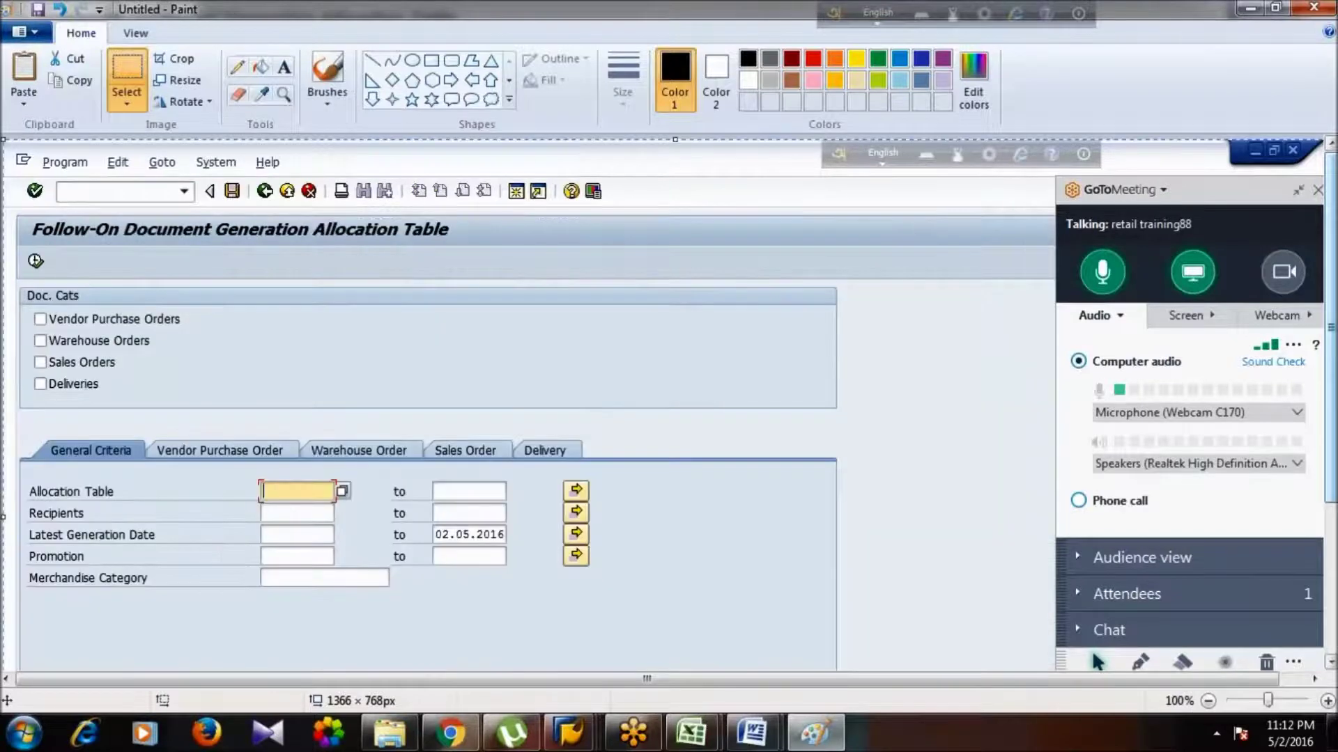
left_click(126, 69)
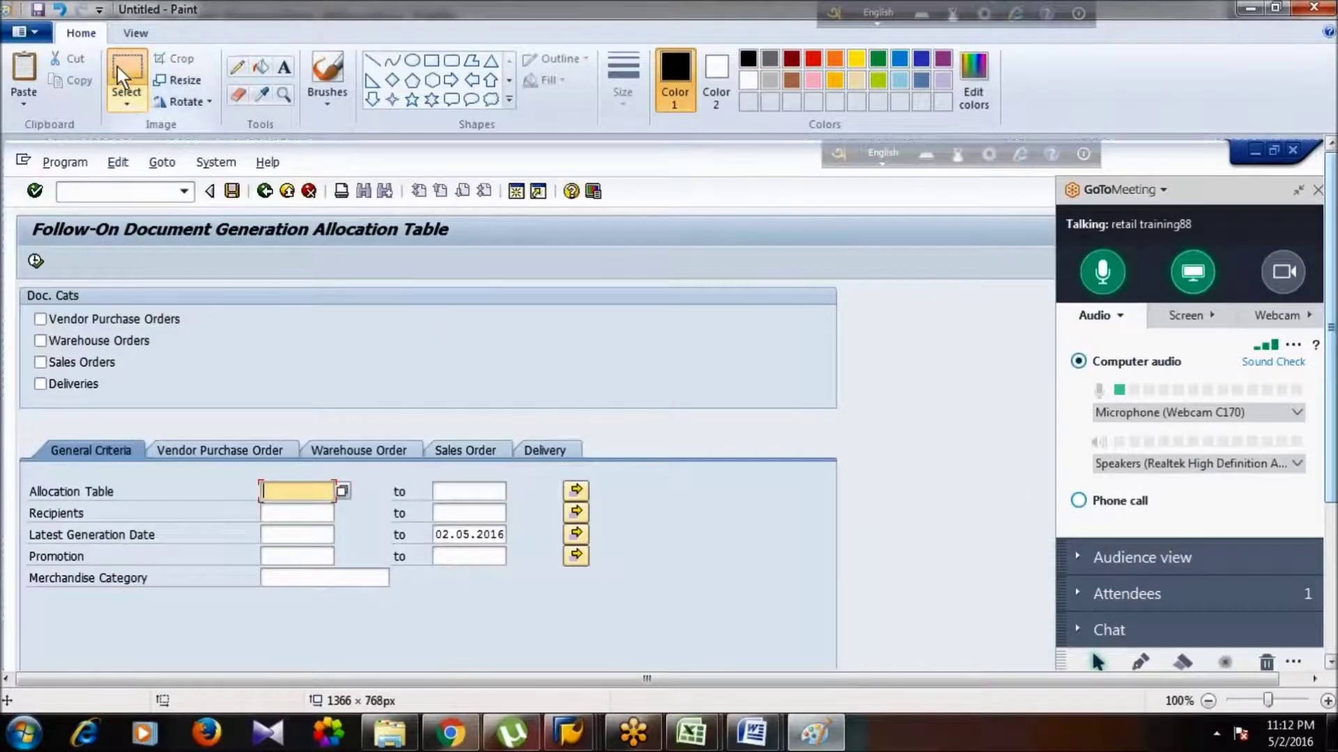
mouse_move(28, 212)
left_mouse_down()
mouse_move(567, 615)
mouse_move(603, 606)
mouse_move(596, 592)
left_mouse_up()
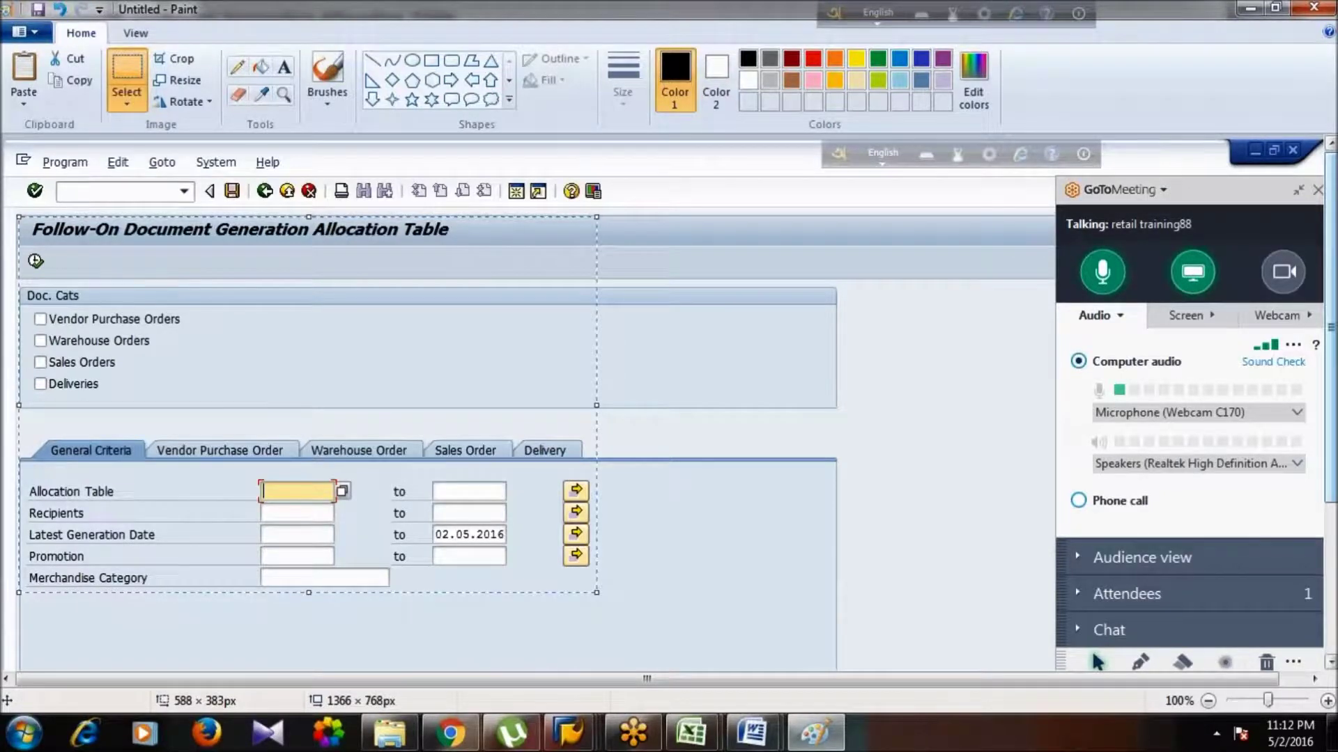
key("alt+Tab")
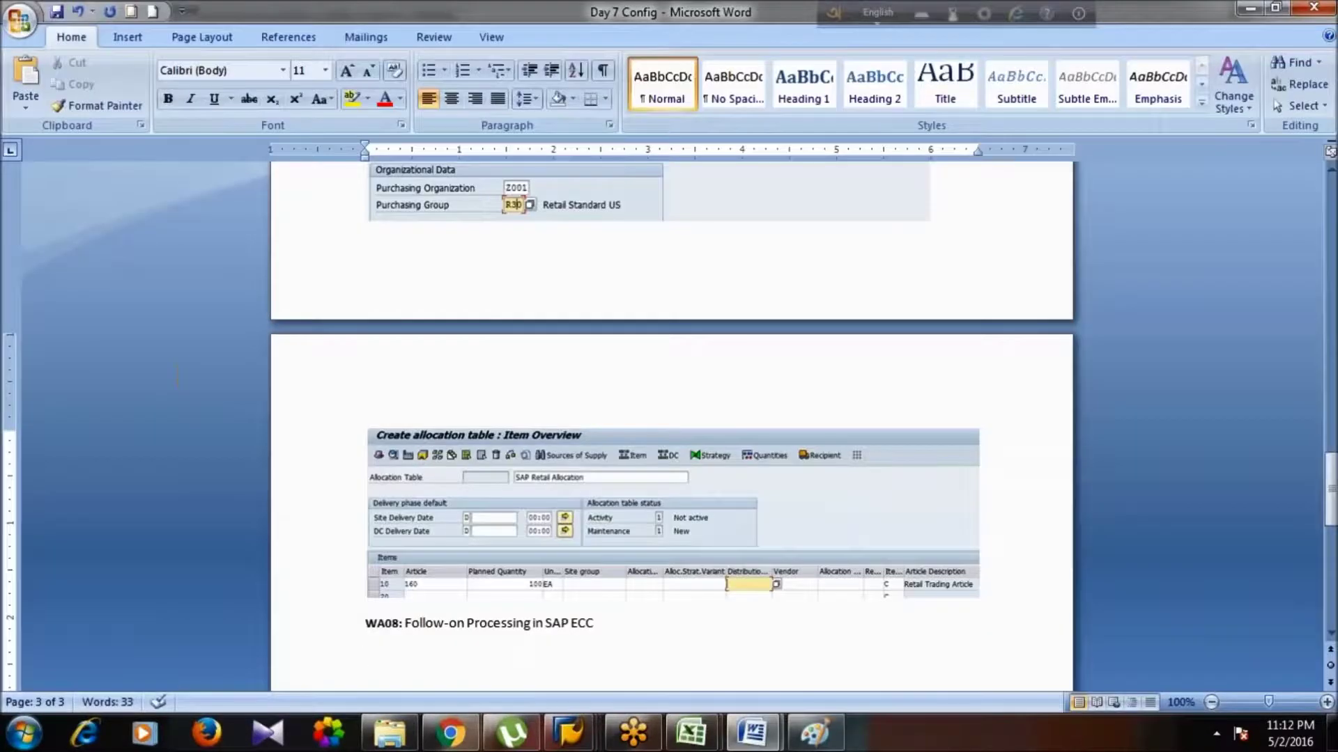
key("ctrl+v")
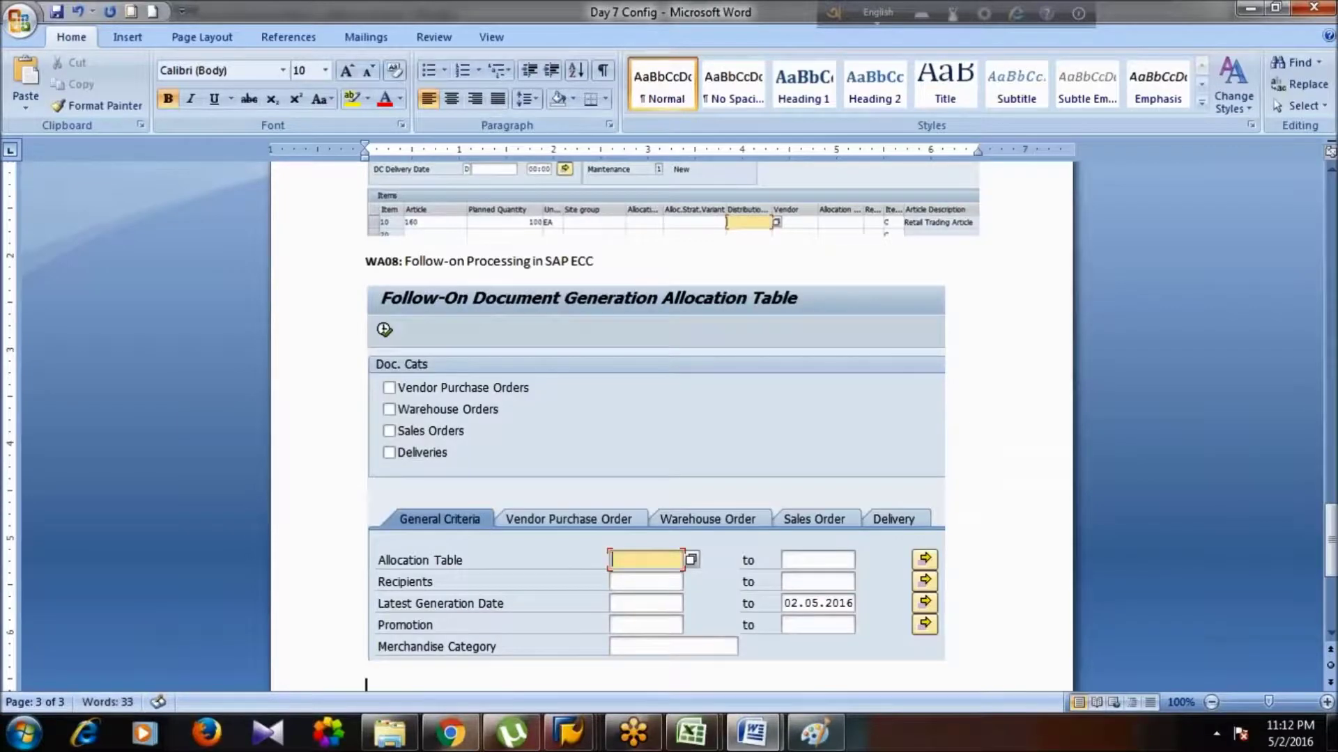
- Return to SAP, leave the follow-on document generation screen, and run transaction VL02N
key("alt+Tab")
key("alt+Tab")
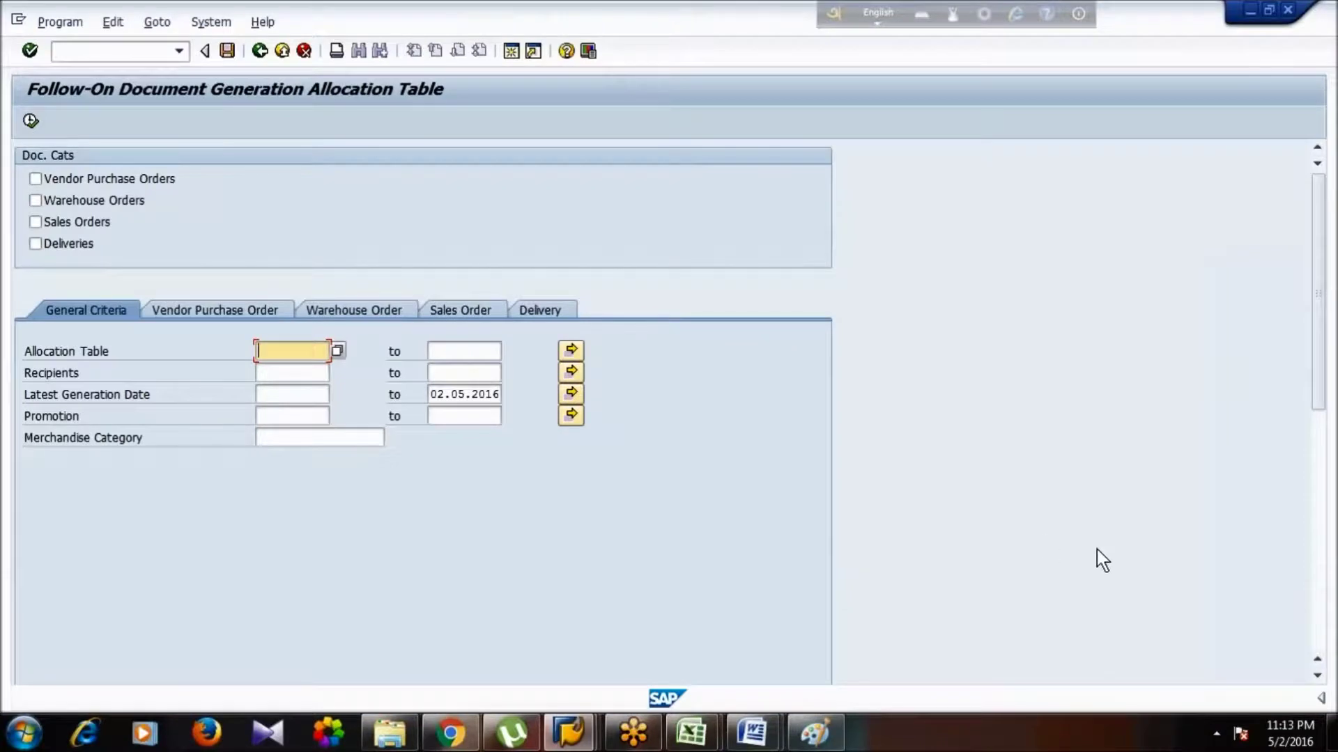
left_click(261, 53)
type("vl02n")
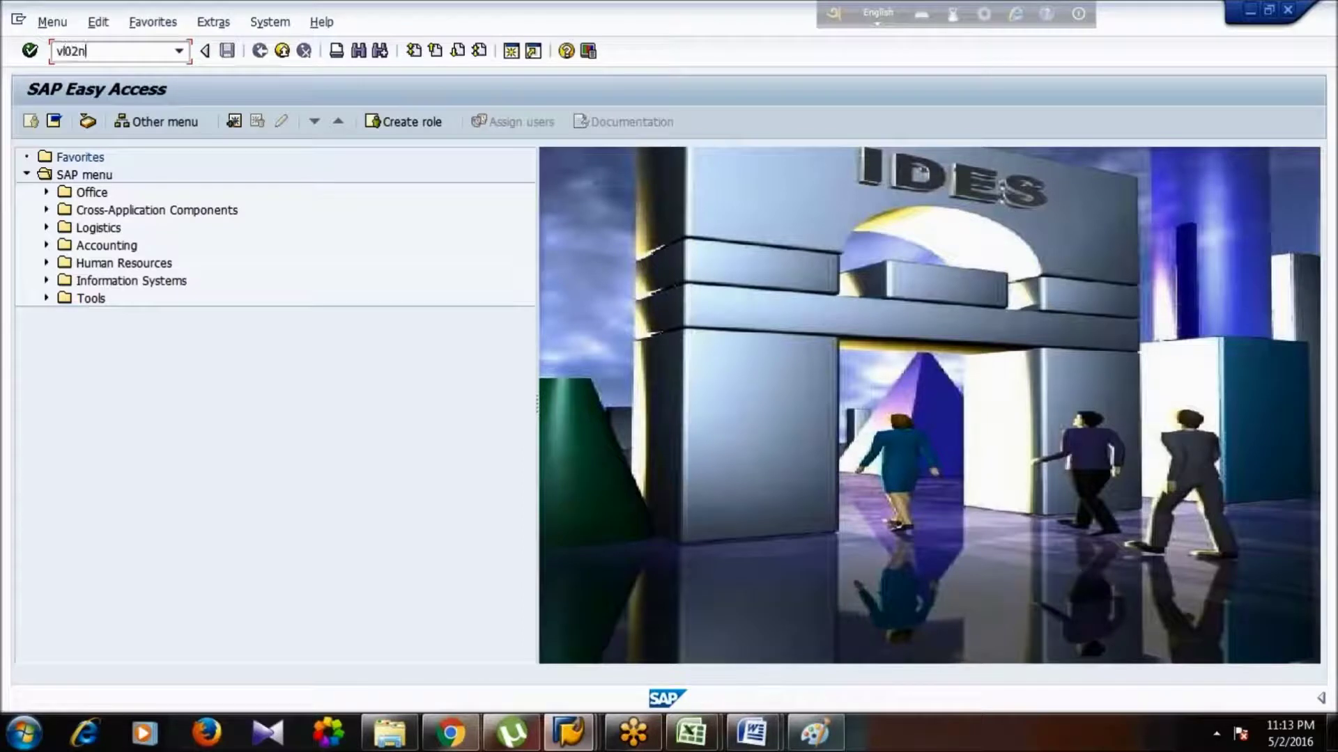
key("Return")
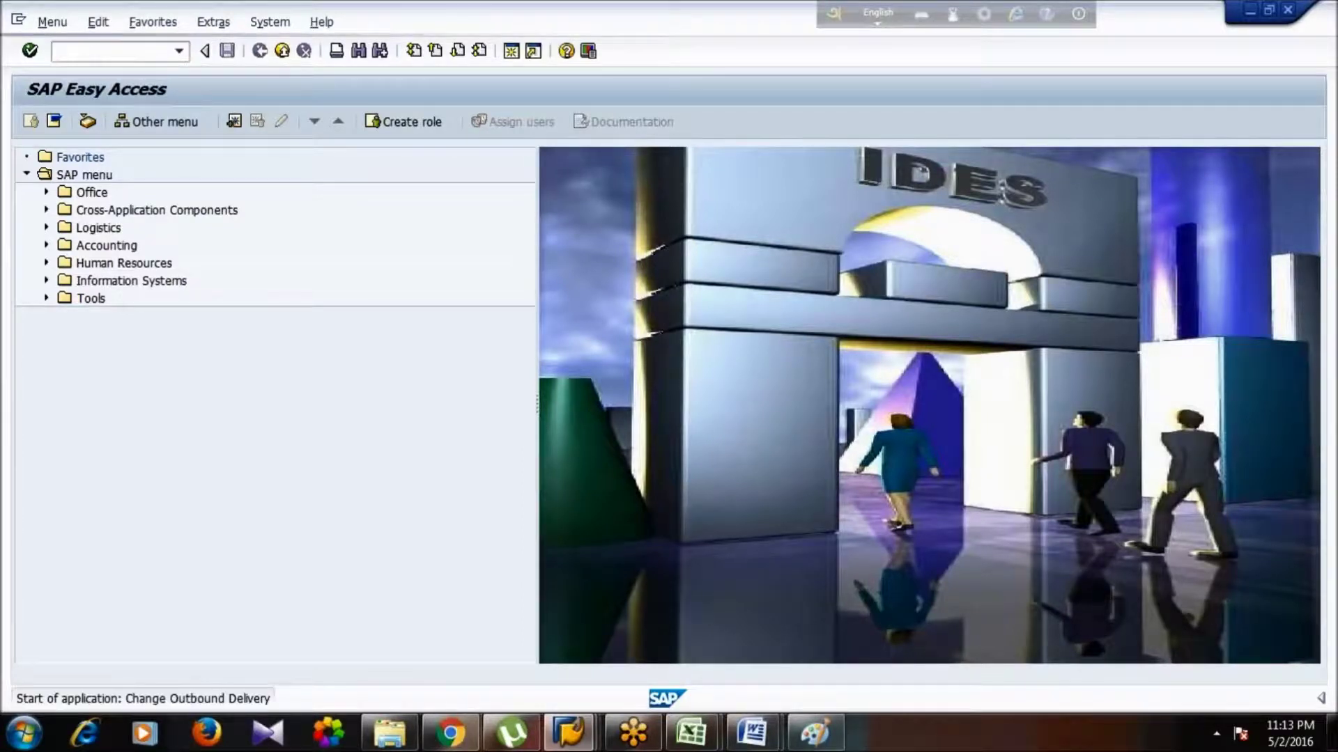
- Add the title "VL02N: Follow-on Processing in SAP ECC (Picking)" below the WA08 screenshot in Day 7 Config
mouse_move(751, 731)
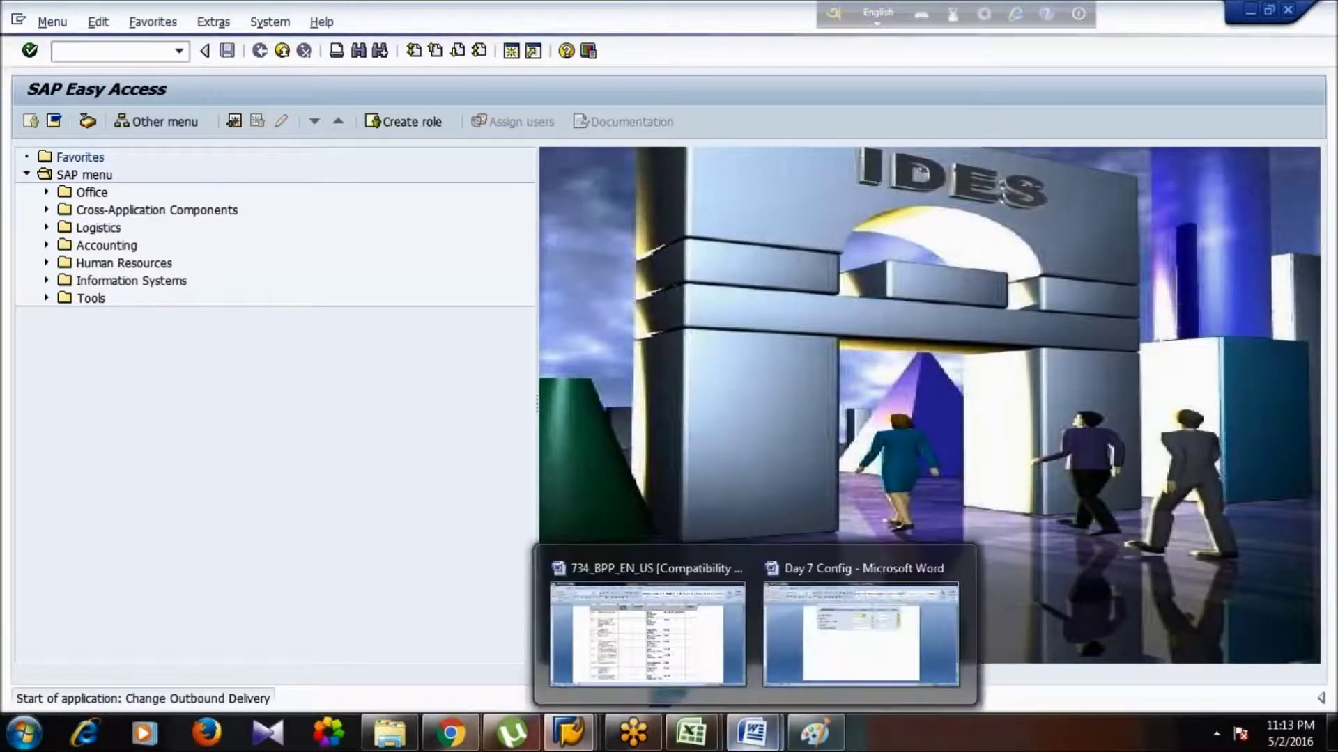
left_click(832, 627)
type("VL02N")
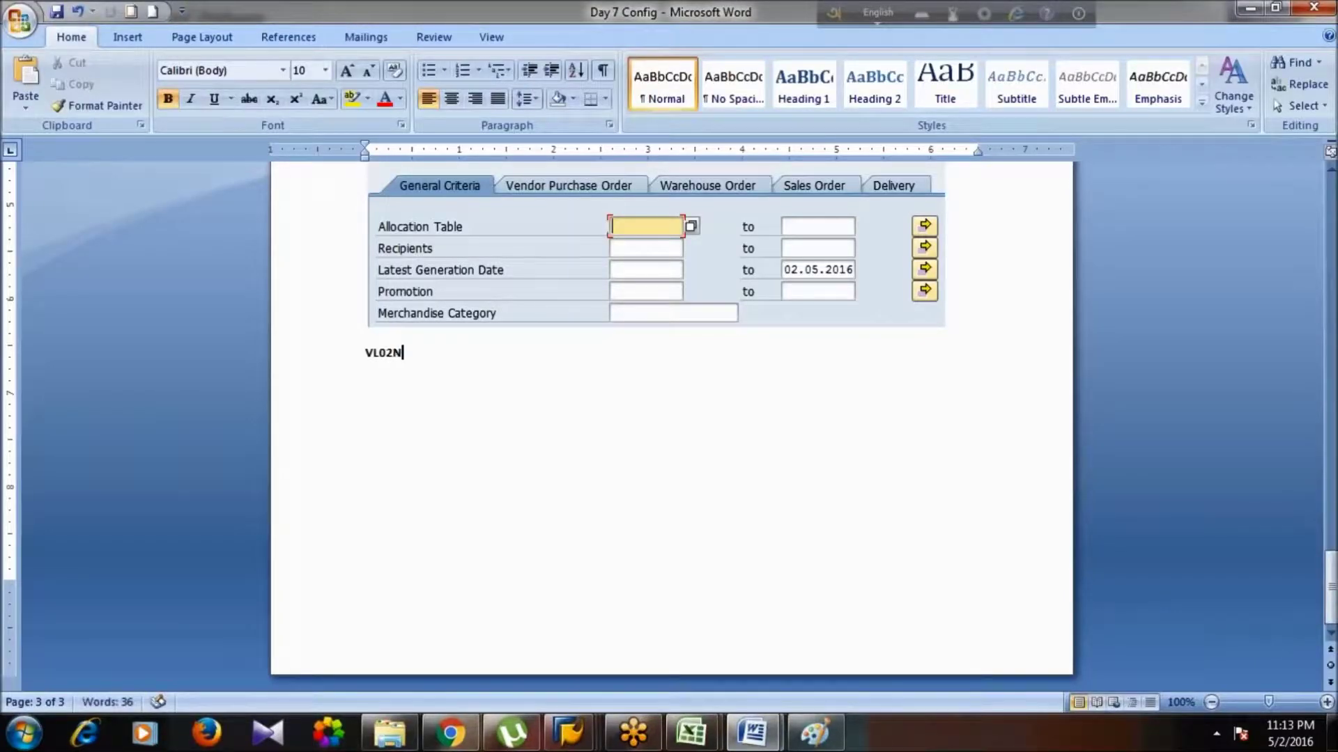
type(":")
key("ctrl+v")
key("Return")
- Bring the Change Outbound Delivery screen into Paint, select the area from its title through the Outbound Delivery field, and insert it into Day 7 Config
key("alt+Tab")
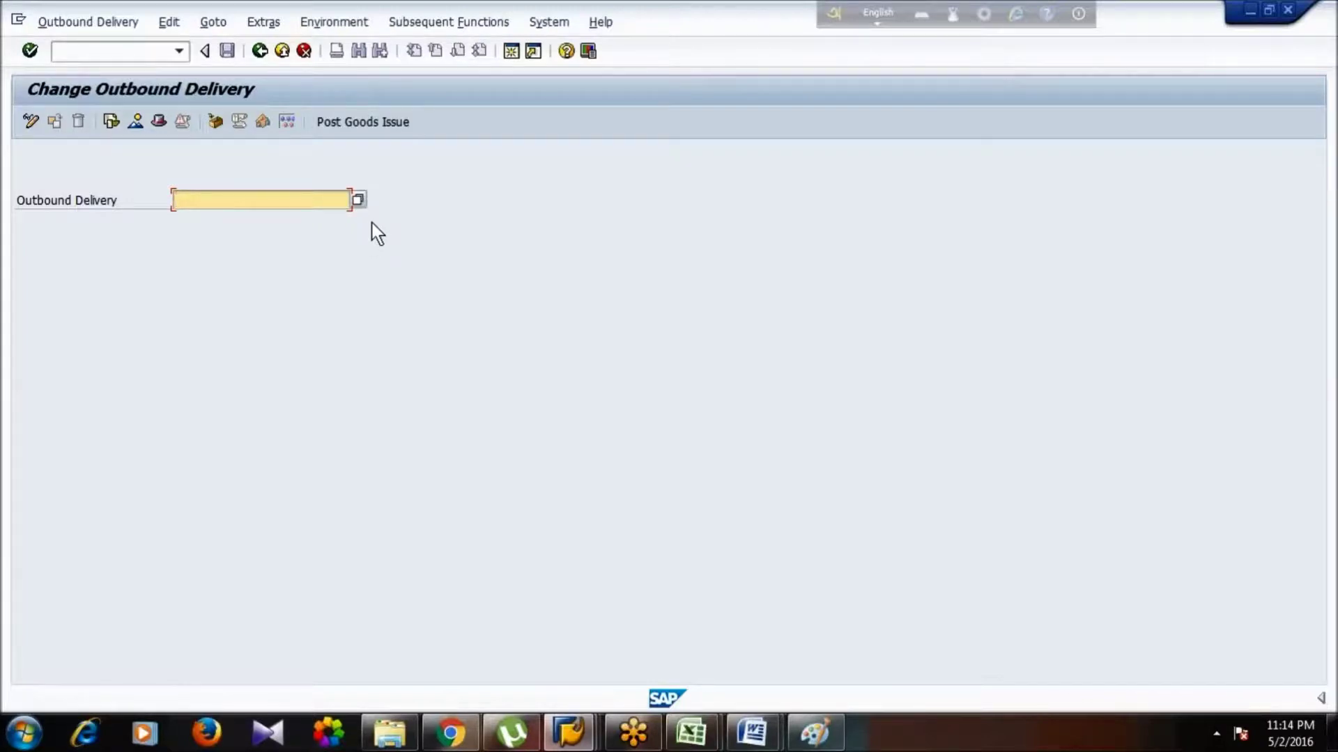
key("alt+Tab")
key("alt+Tab")
key("alt+Tab")
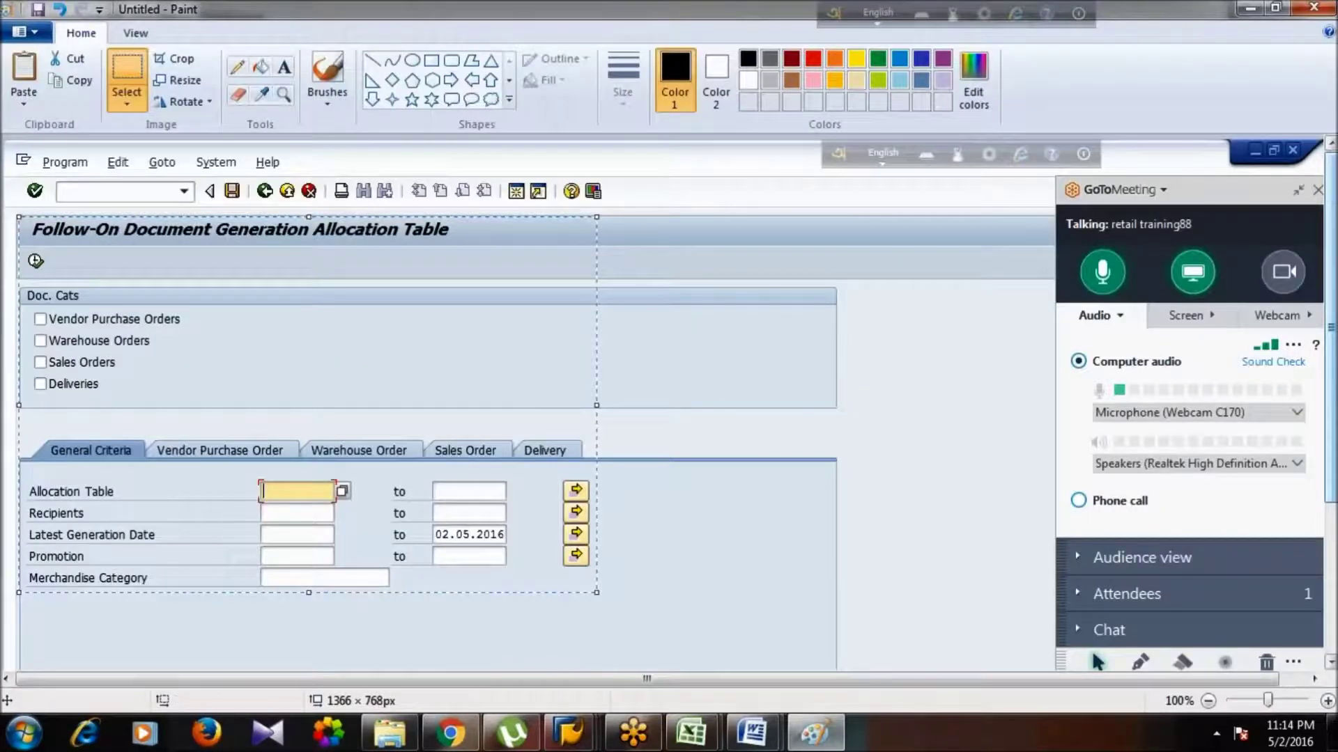
left_click(126, 70)
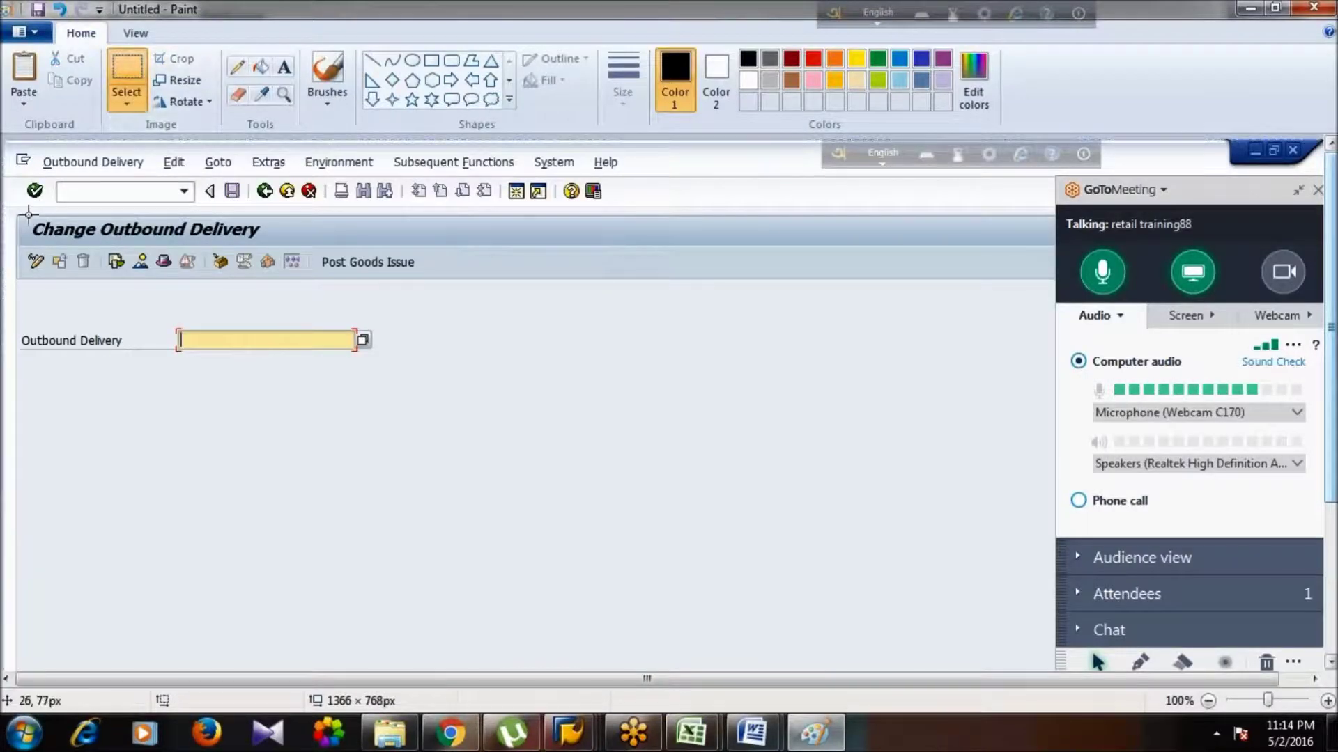
mouse_move(20, 218)
left_mouse_down()
mouse_move(250, 259)
mouse_move(441, 336)
mouse_move(425, 354)
left_mouse_up()
key("alt+Tab")
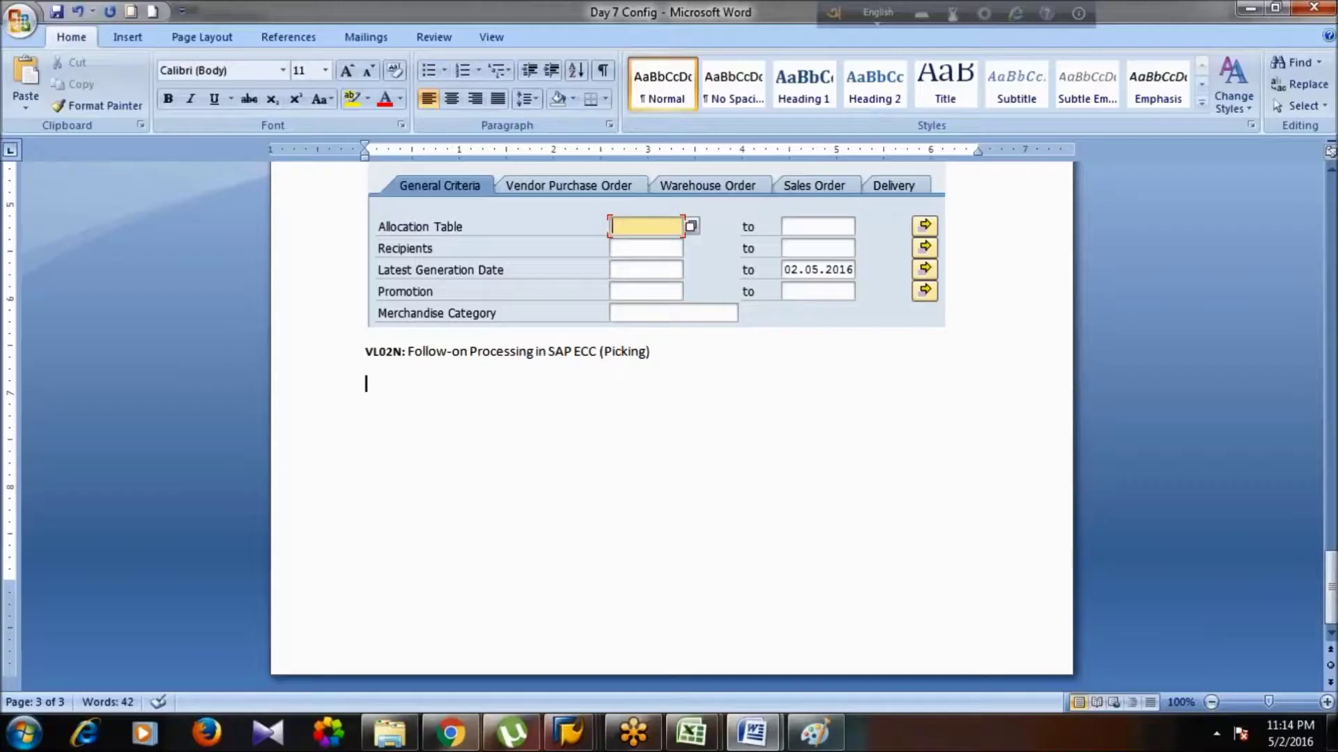
key("ctrl+v")
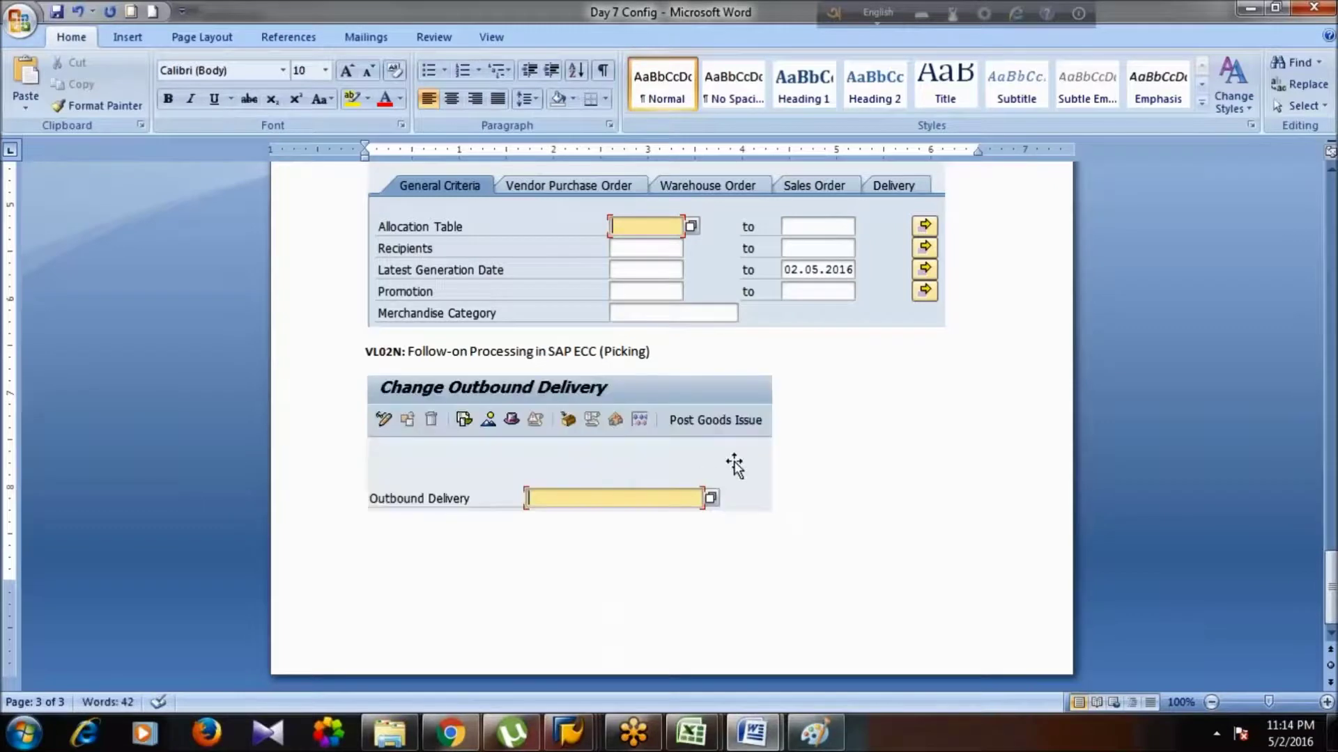
- Add a page break after the VL02N screenshot and the line "Follow-on Processing in SAP ECC (Goods Issue)" directly below the screenshot
key("Return")
key("ctrl+Return")
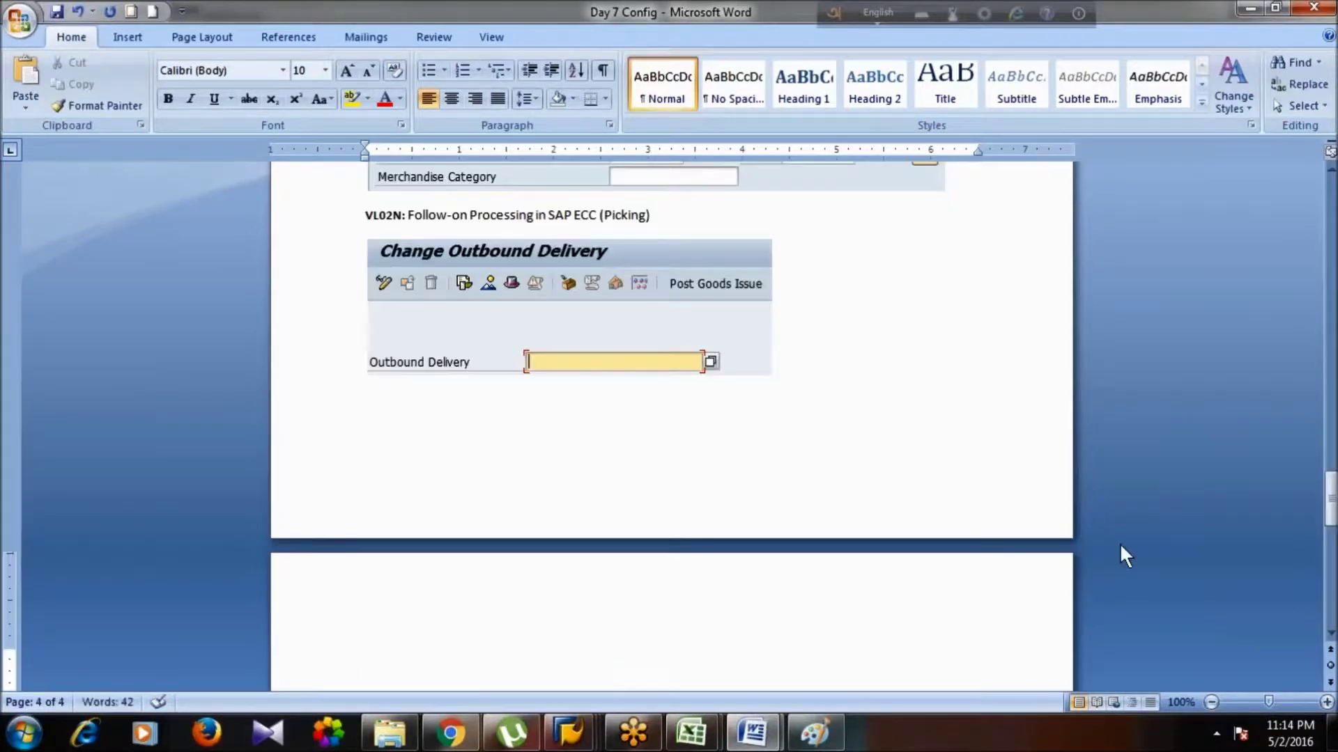
key("Up")
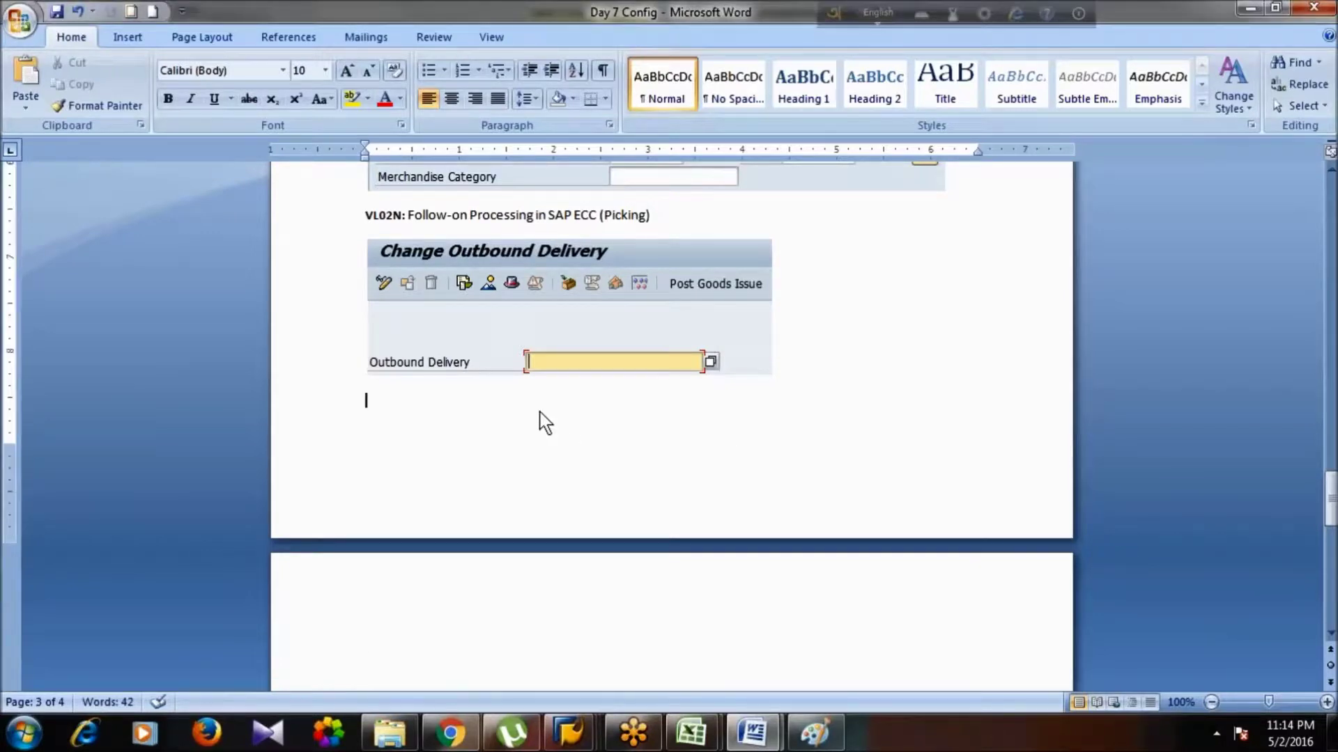
key("ctrl+v")
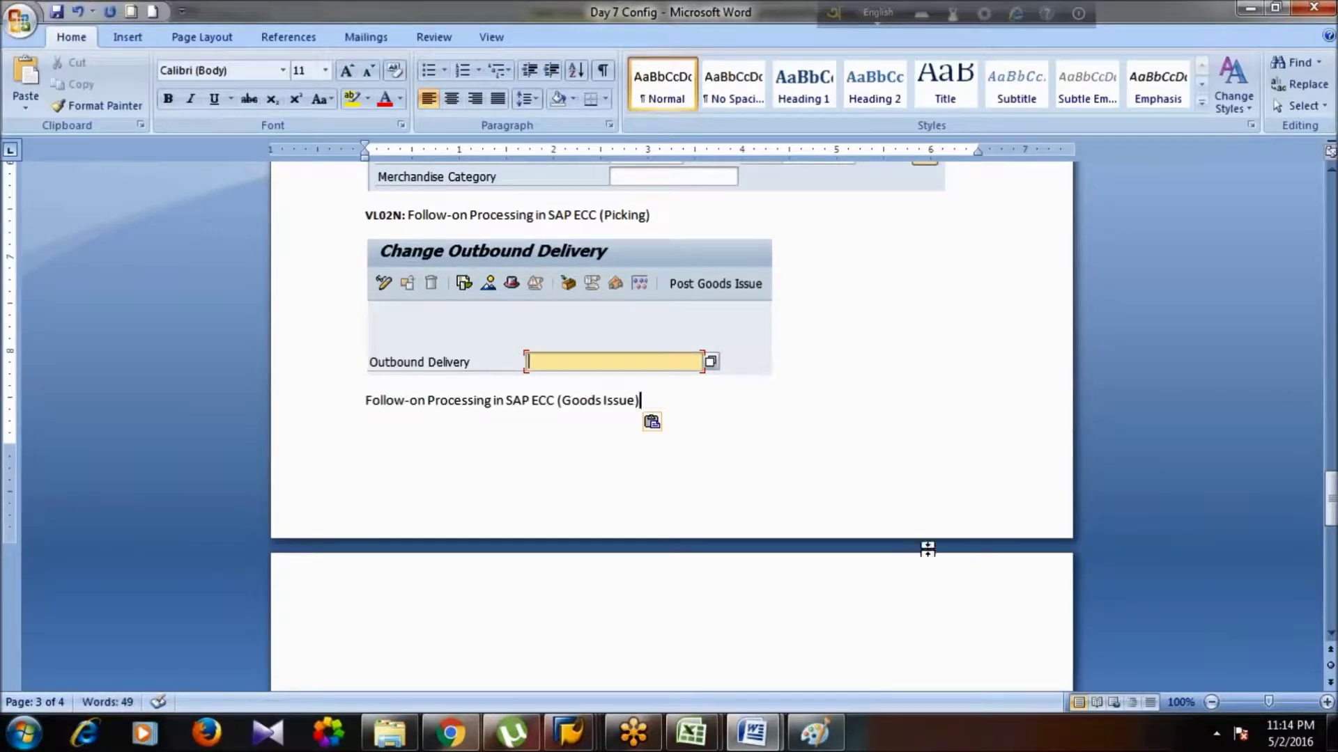
- Add the title "MM42: Article Master Data" on the new page of Day 7 Config
left_click(950, 566)
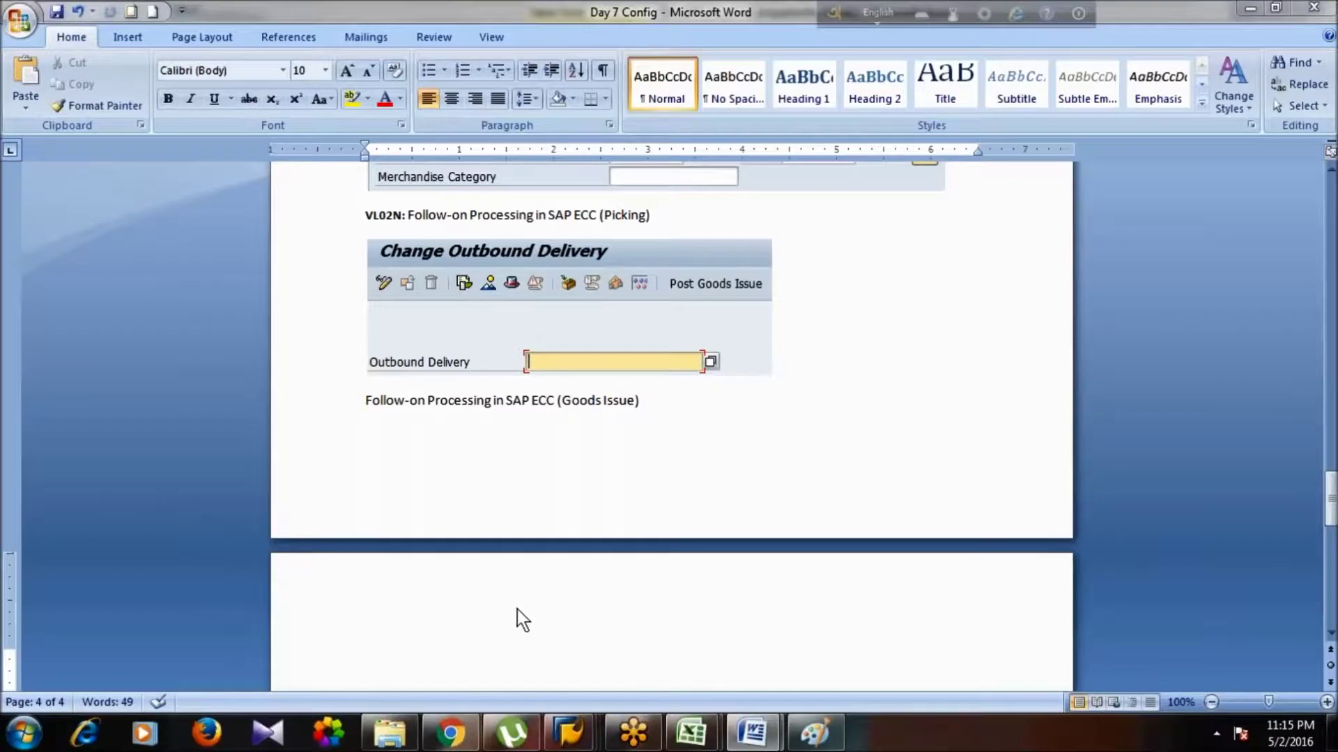
type("MM")
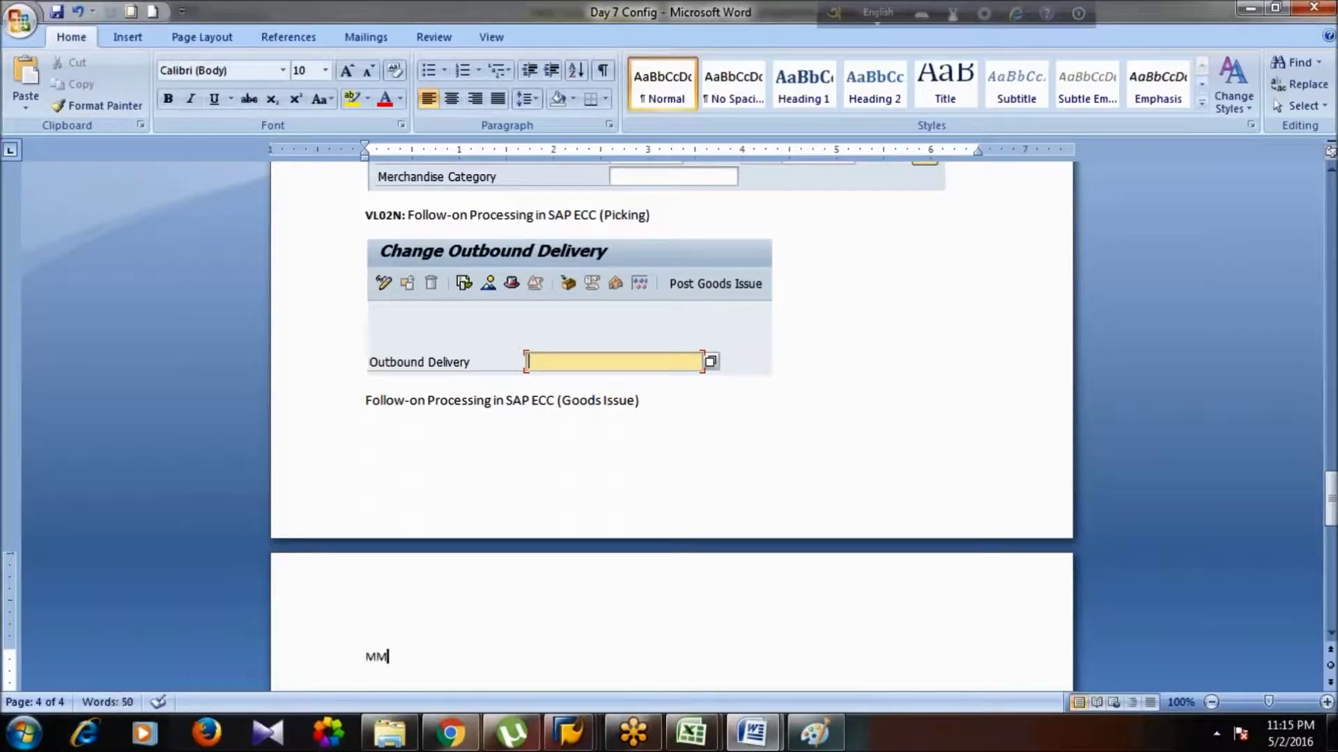
type("42:")
key("ctrl+v")
key("Return")
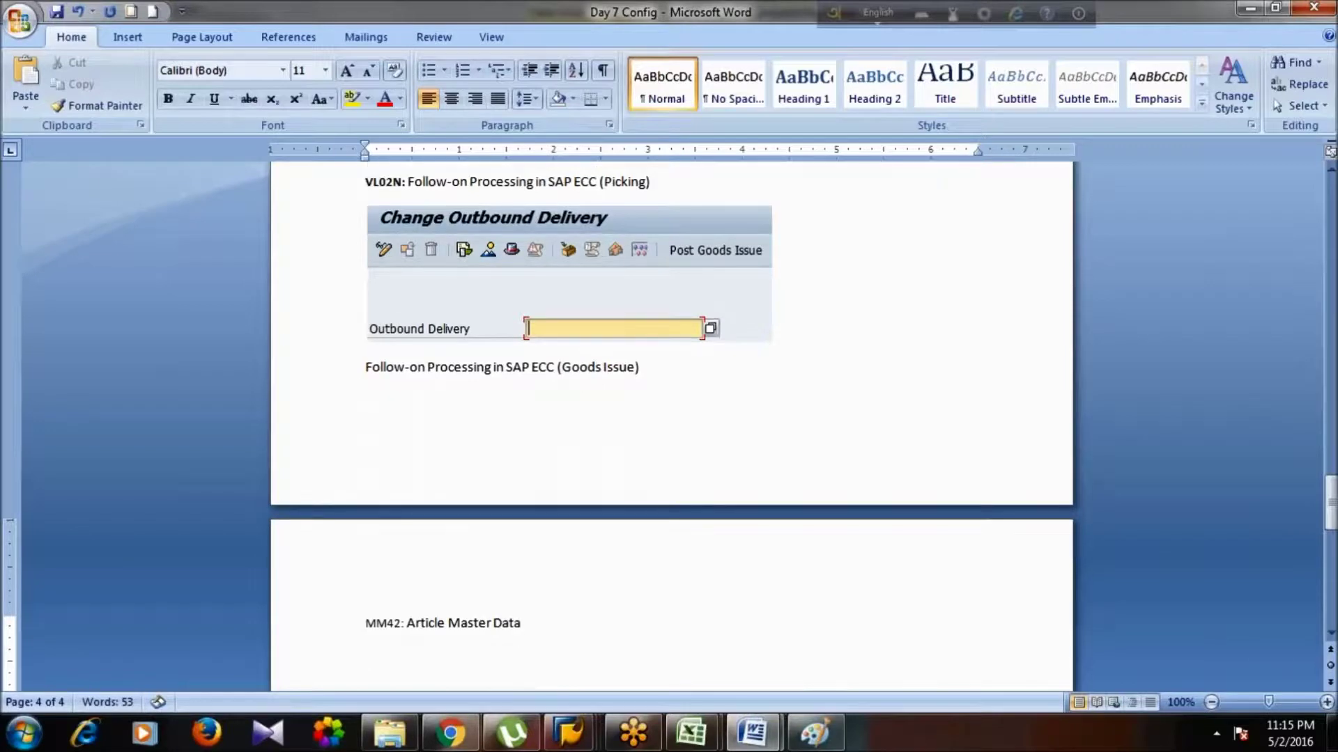
- Switch to SAP, leave the Change Outbound Delivery screen, and run transaction MM42
key("alt+Tab")
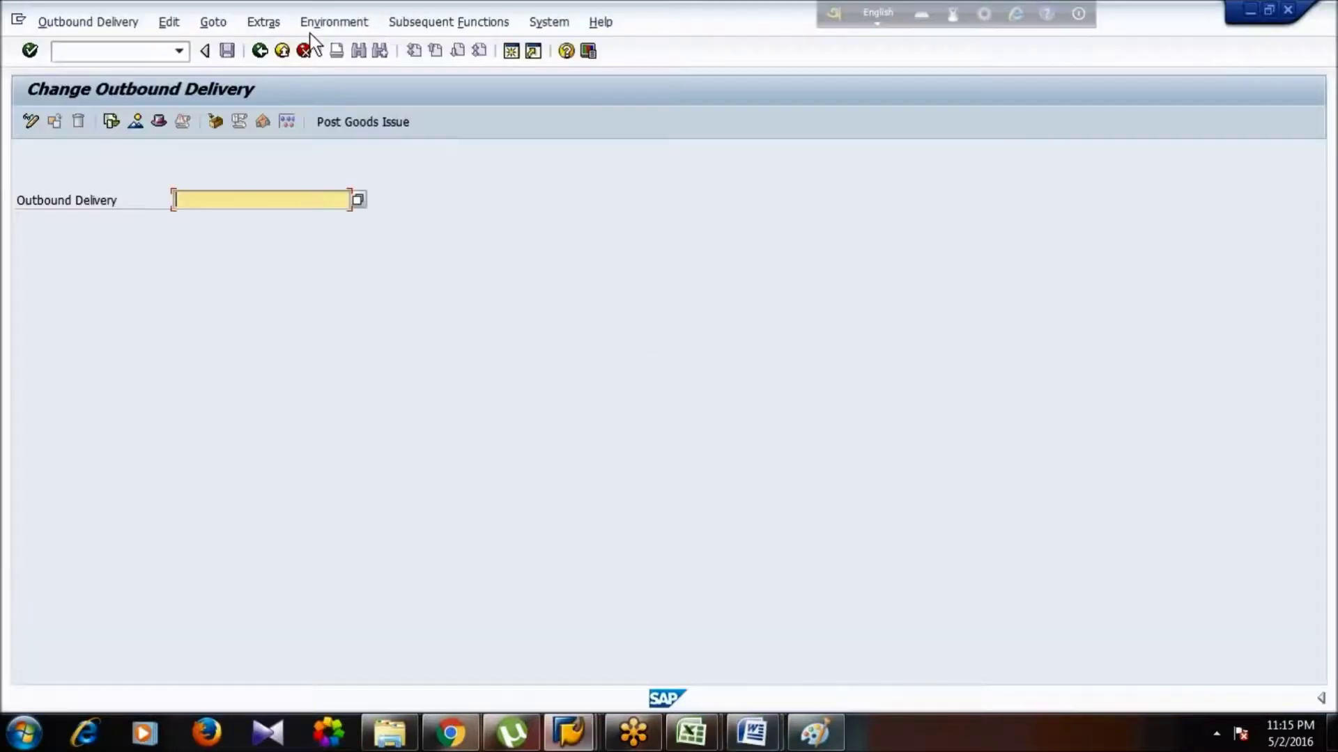
left_click(258, 51)
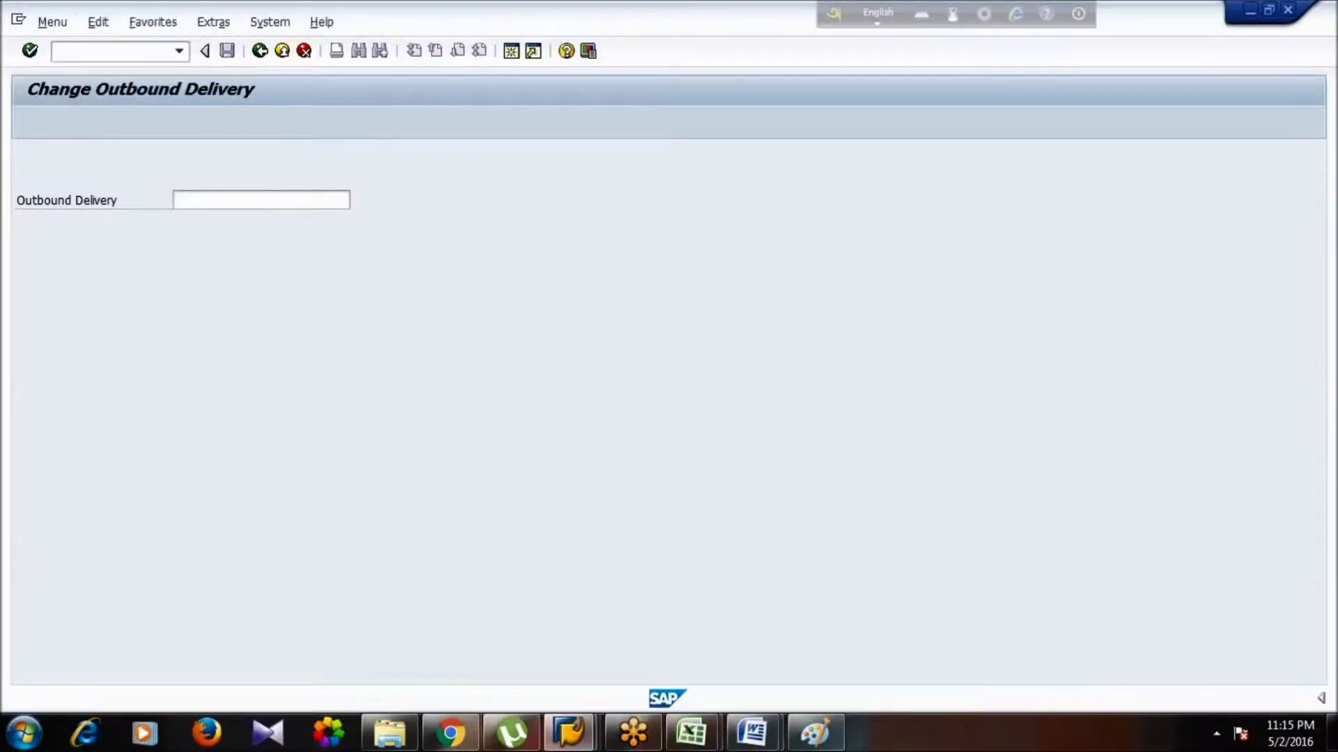
type("mm42")
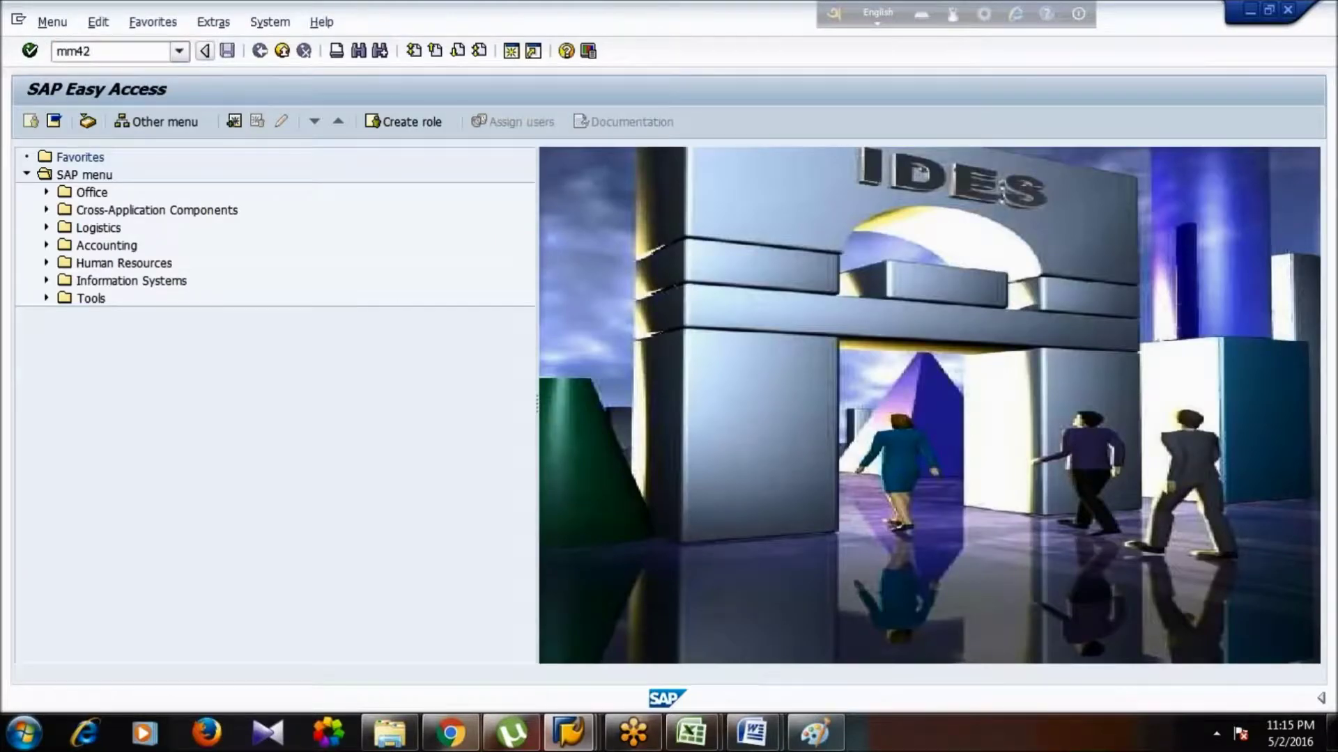
key("Return")
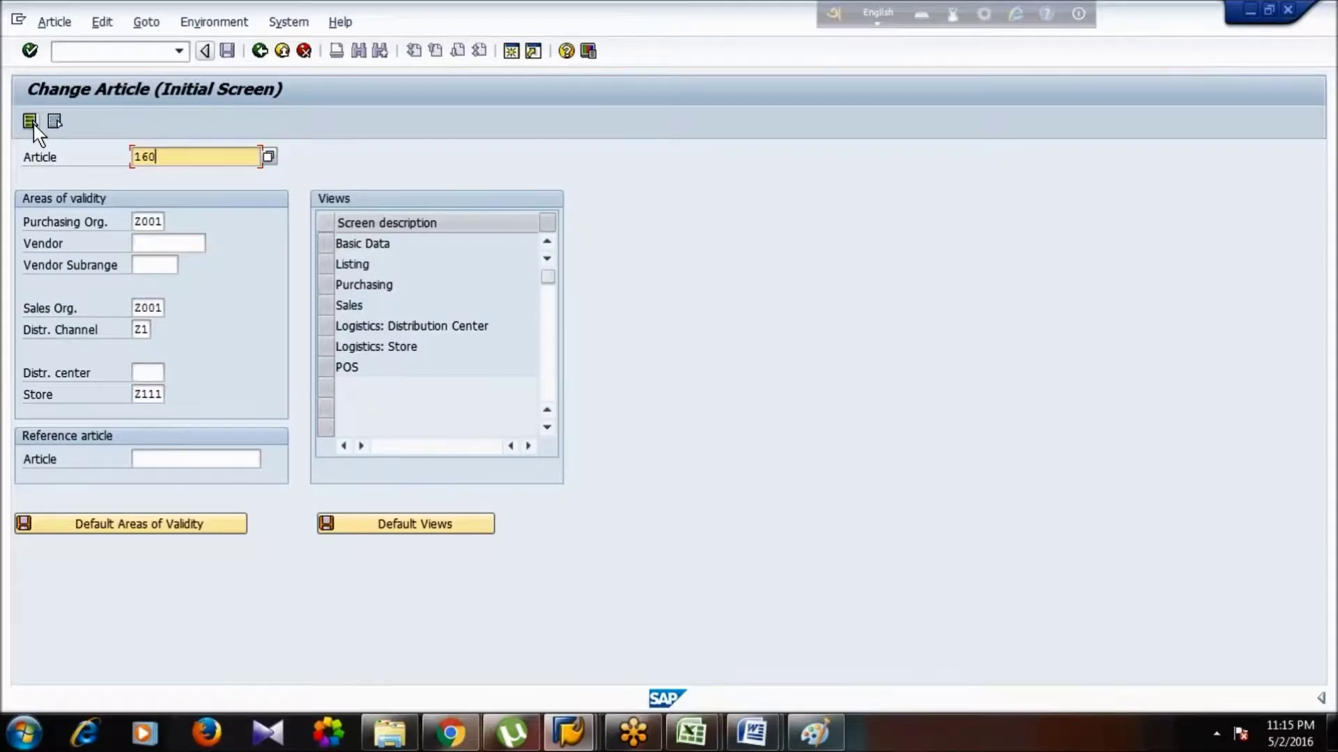
- Select all views for article 160 and clear the store from its areas of validity
key("Return")
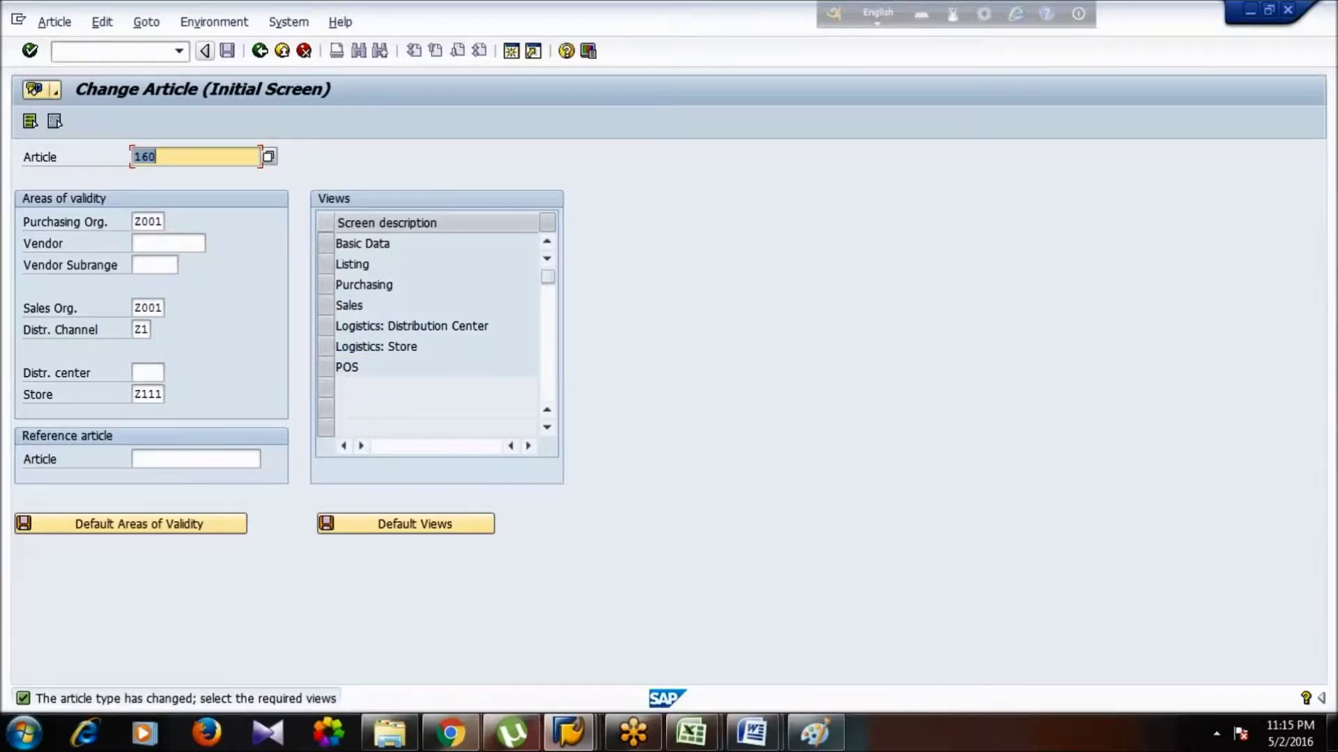
left_click(30, 121)
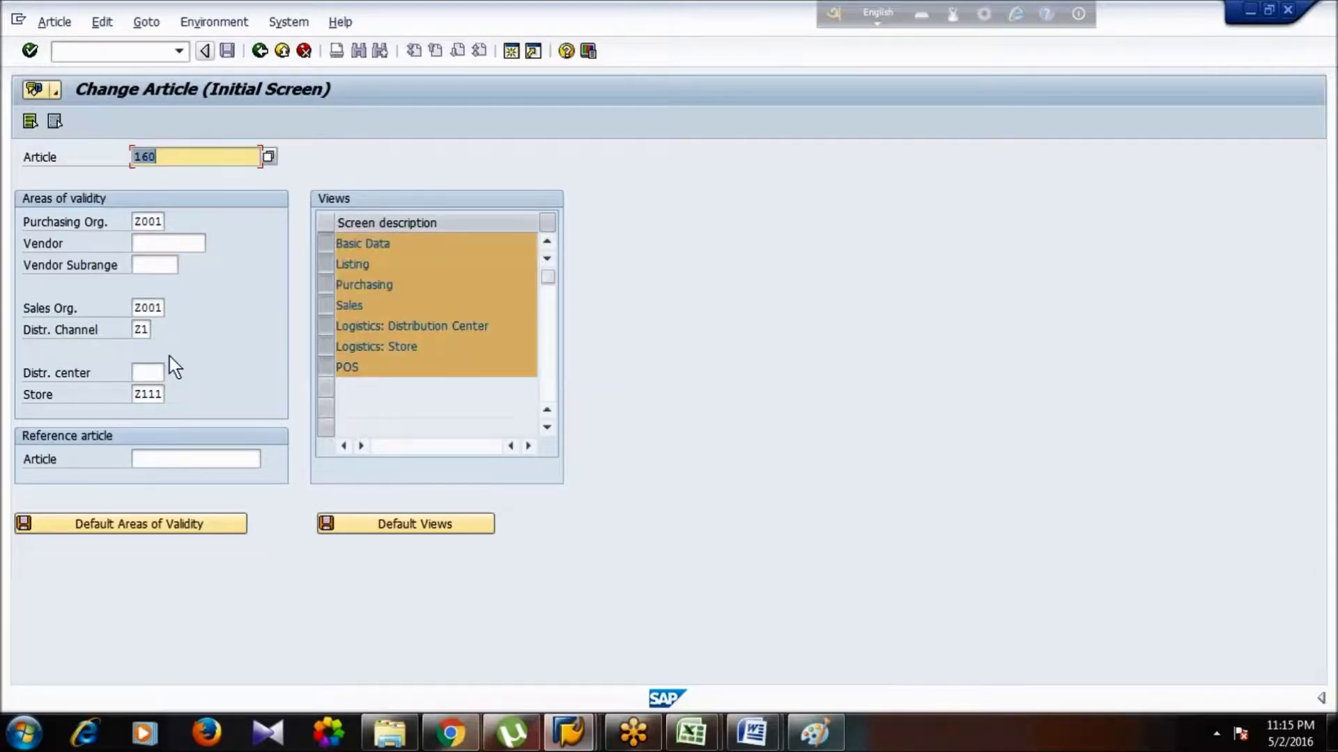
key("Return")
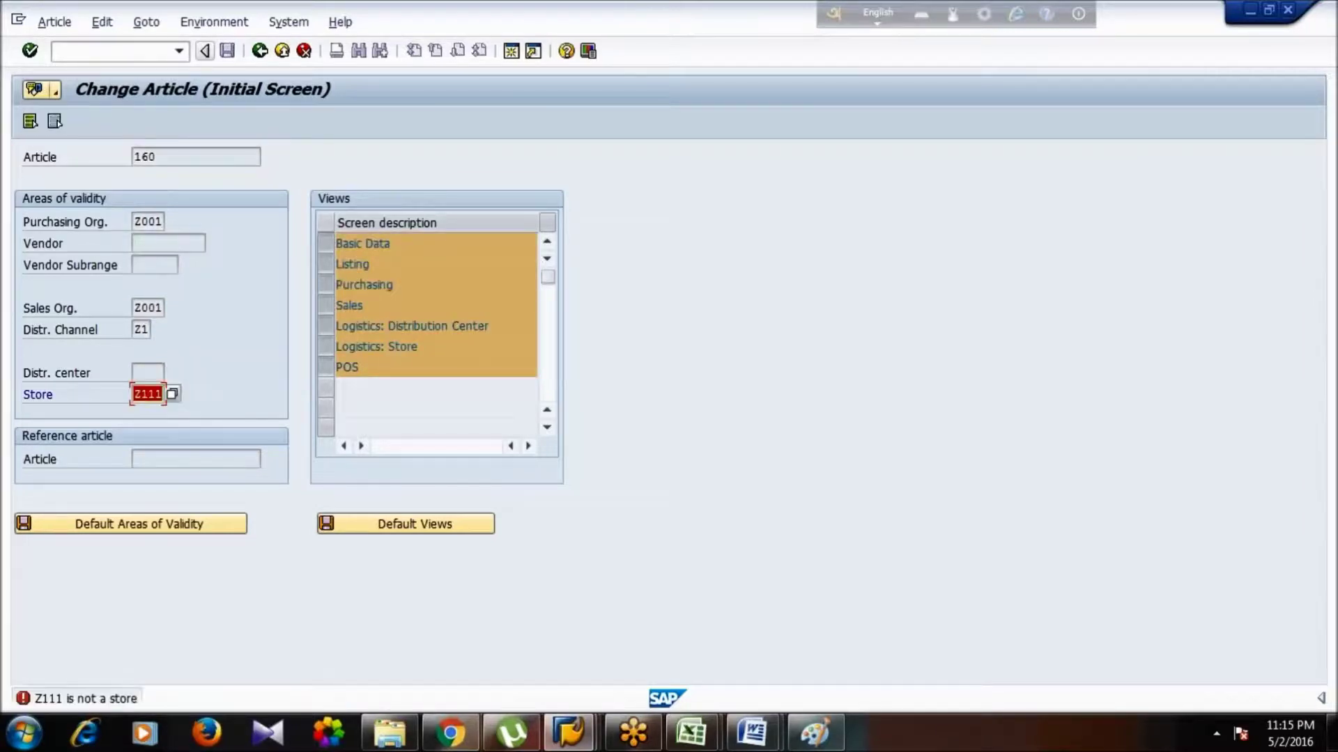
key("Delete")
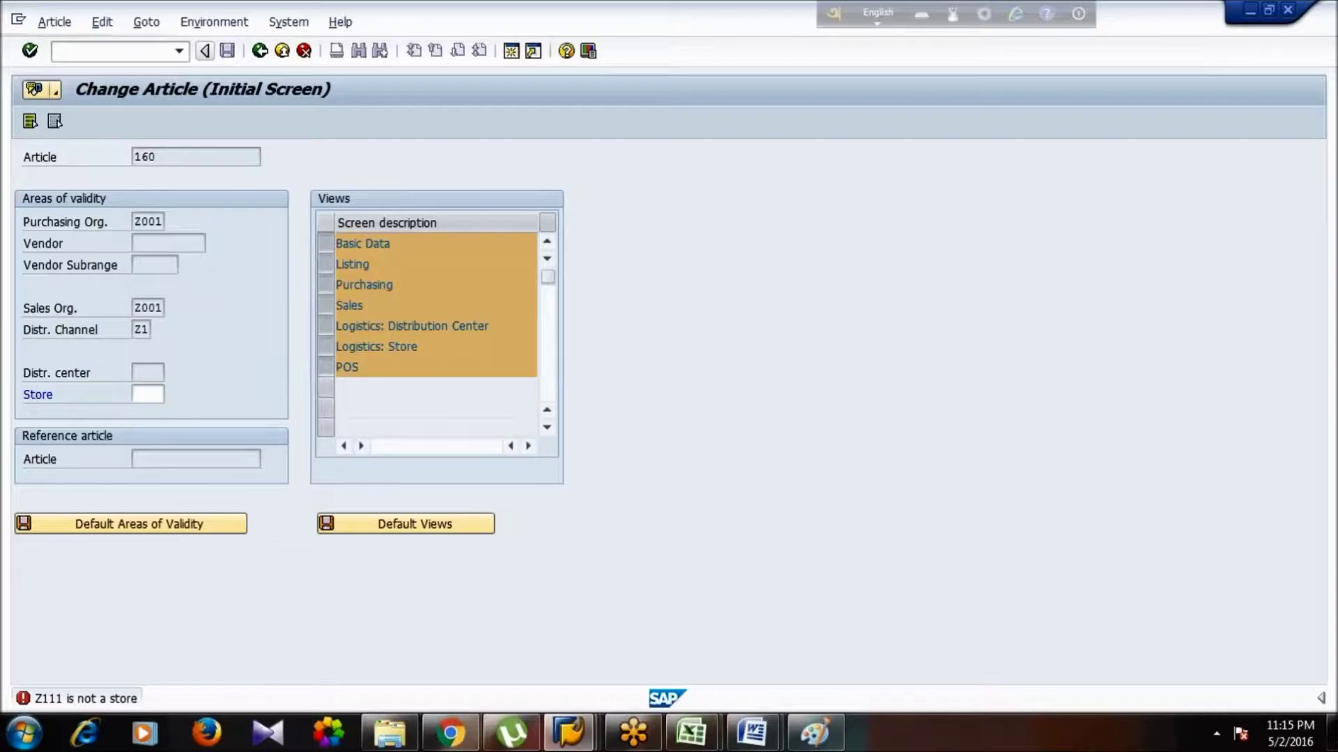
key("Return")
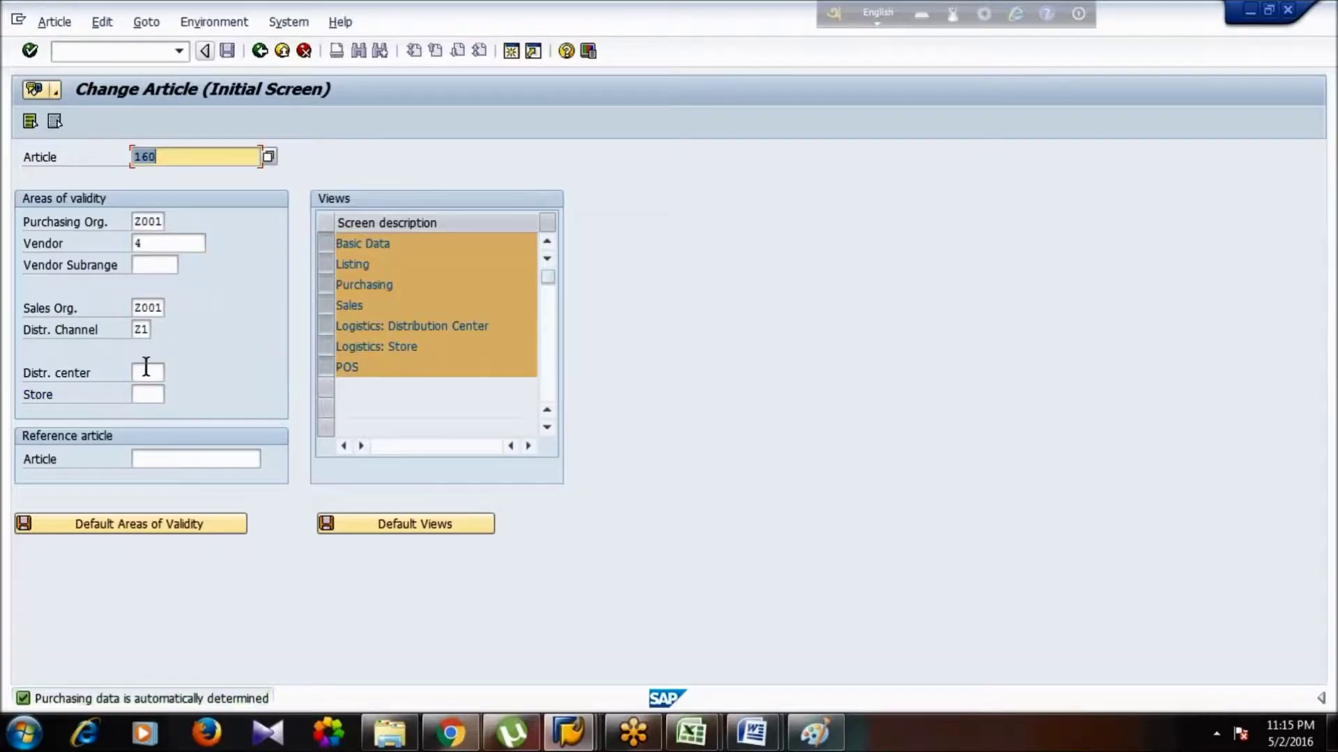
- Enter distribution center Z111 and store Z001 for article 160, and open the article's POS view
left_click(146, 371)
type("Z111")
key("Tab")
type("Z001")
key("Return")
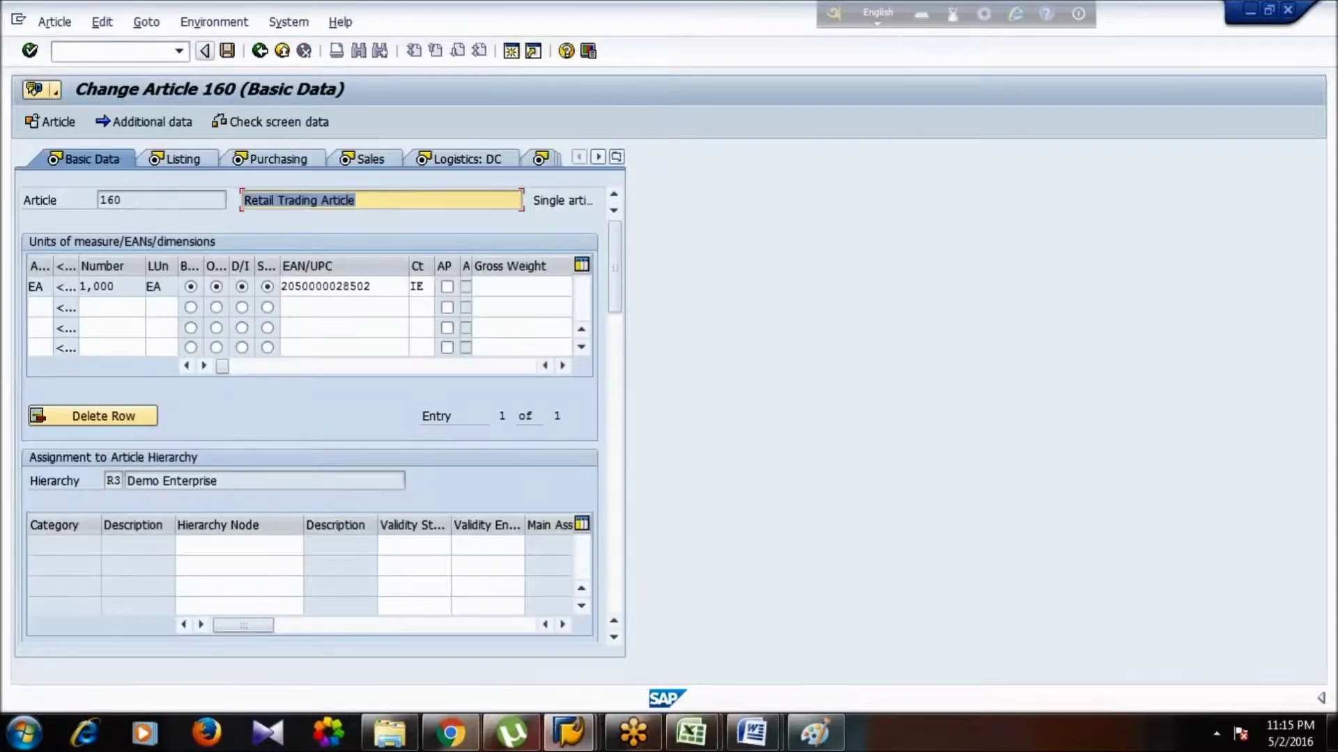
left_click(616, 159)
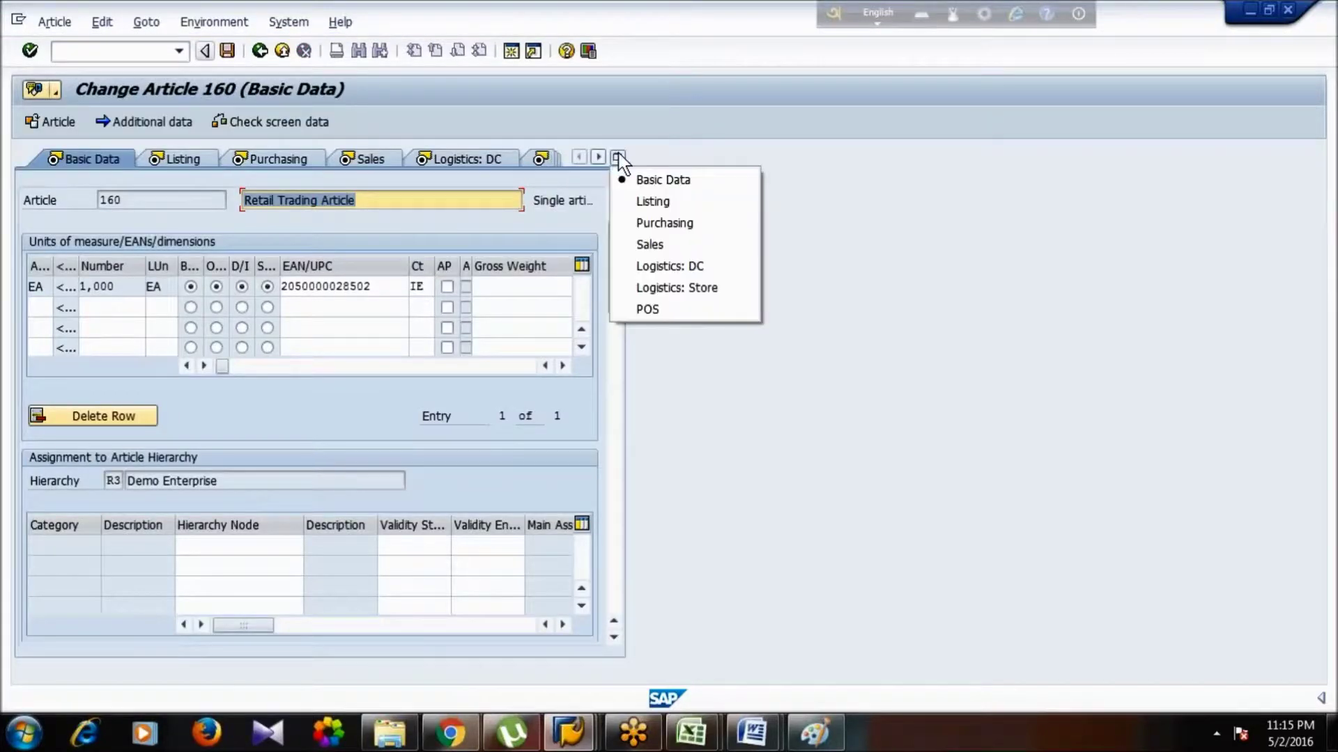
left_click(672, 315)
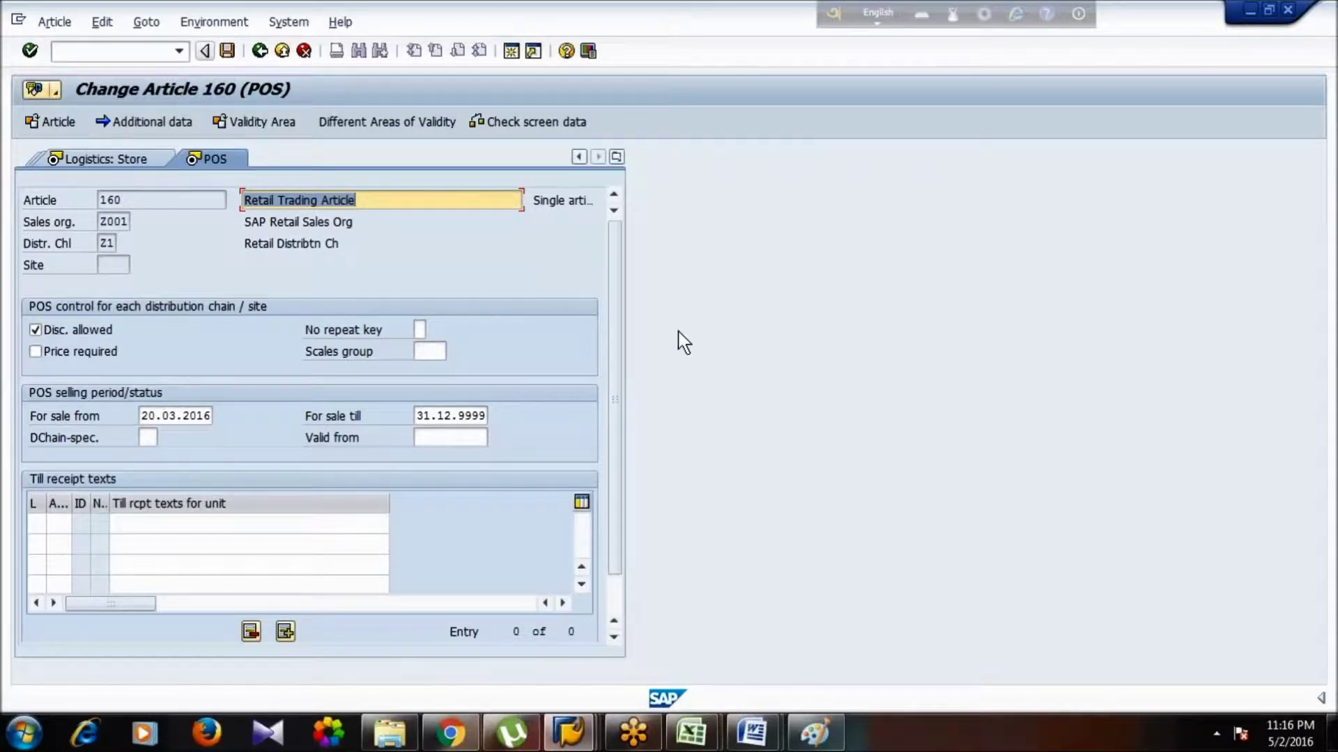
- Crop the captured POS view of article 160 in Paint and paste it under the MM42 title in Day 7 Config
left_click(833, 732)
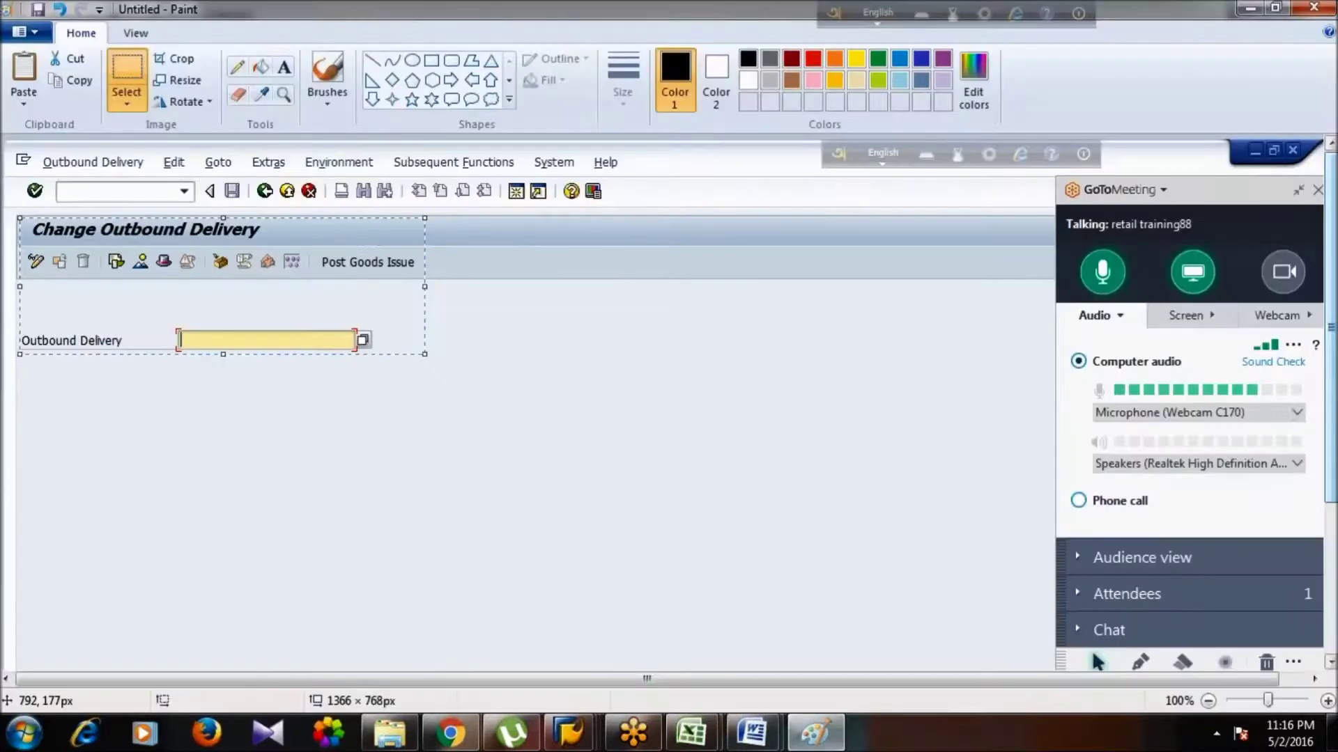
key("ctrl+v")
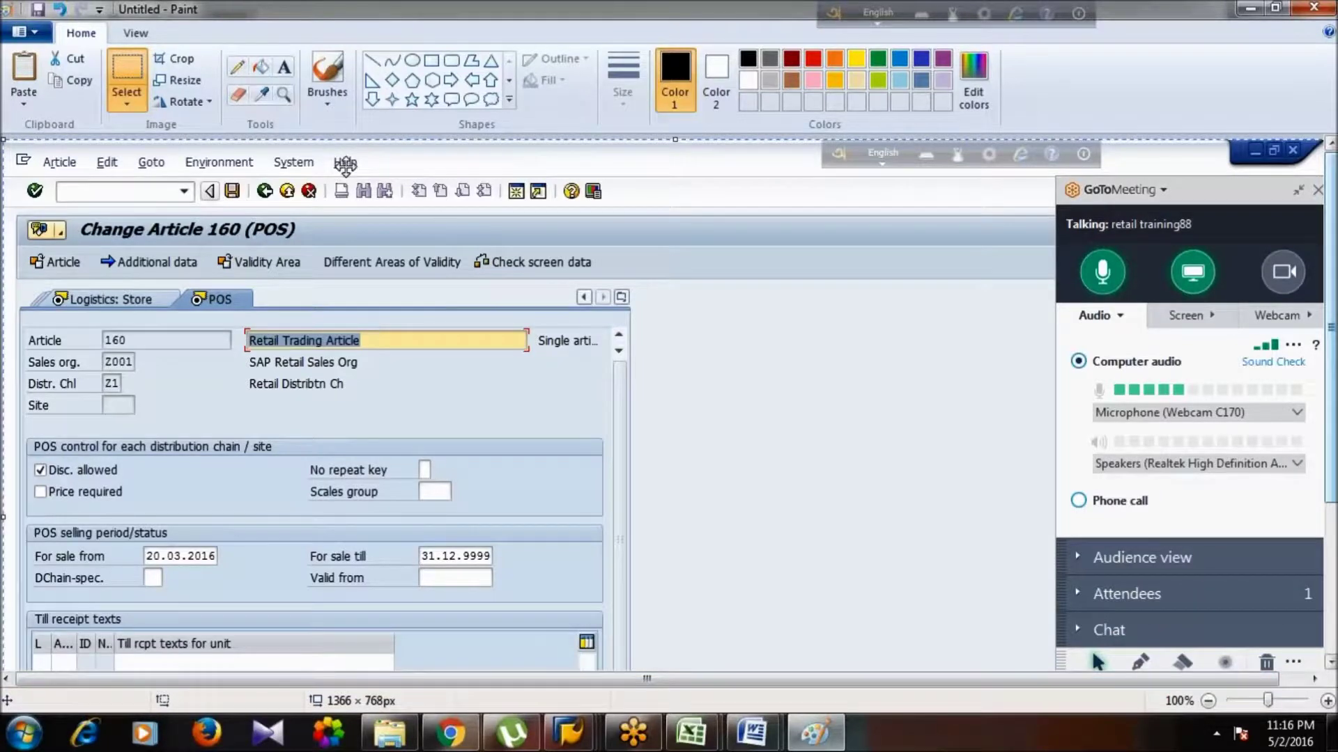
left_click(127, 69)
left_click_drag(15, 217, 606, 603)
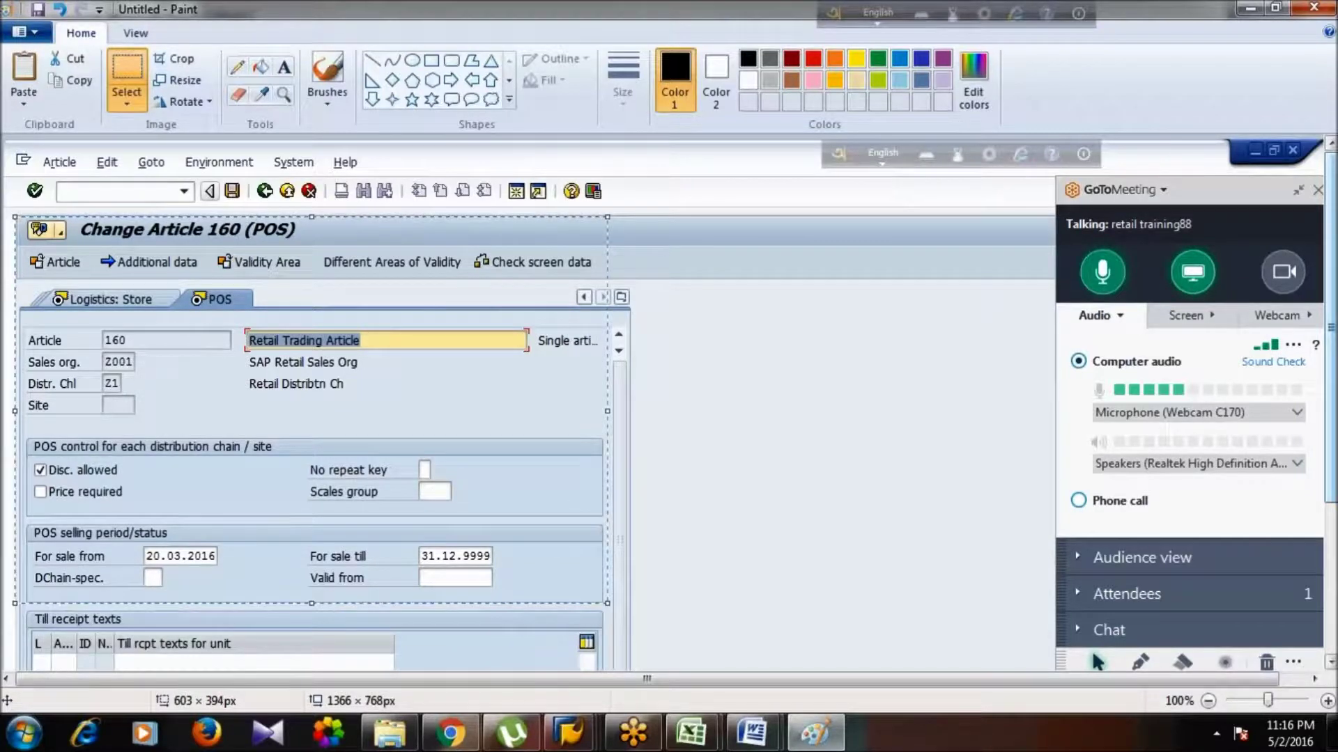
key("alt+Tab")
key("alt+Tab")
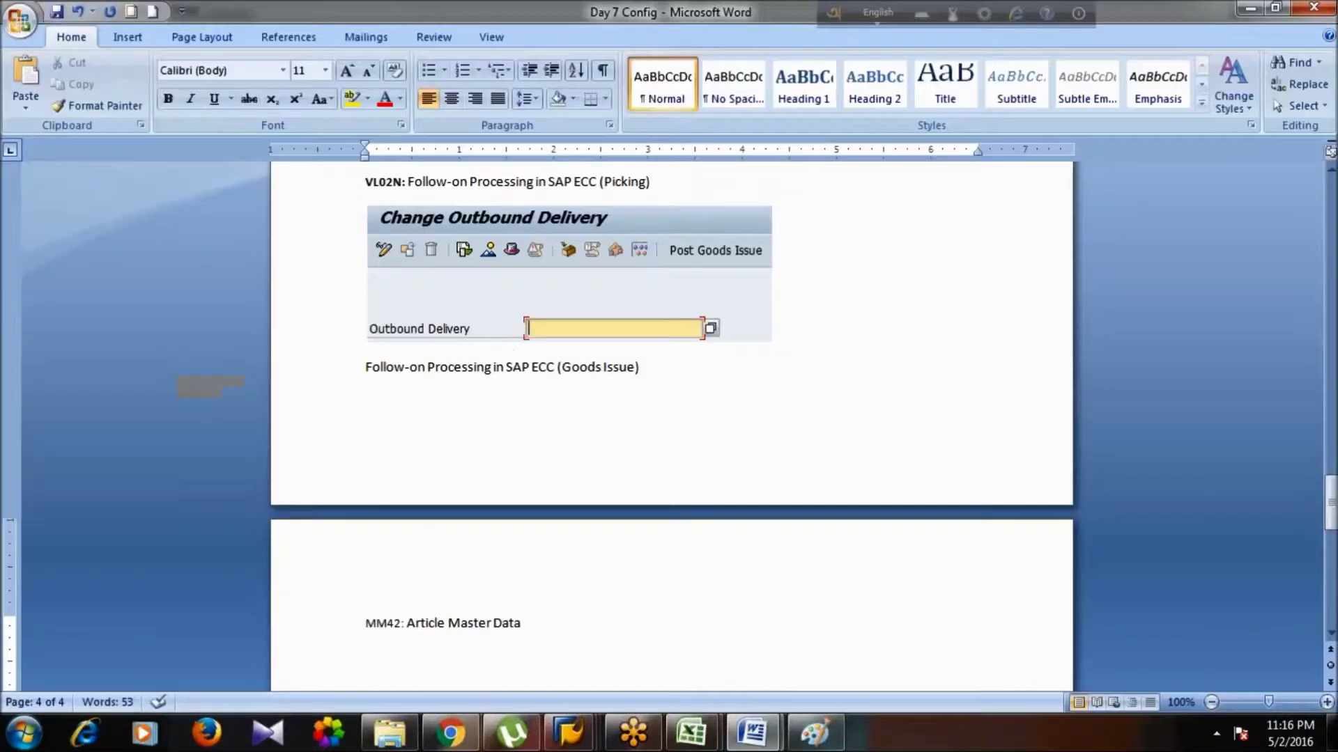
key("ctrl+v")
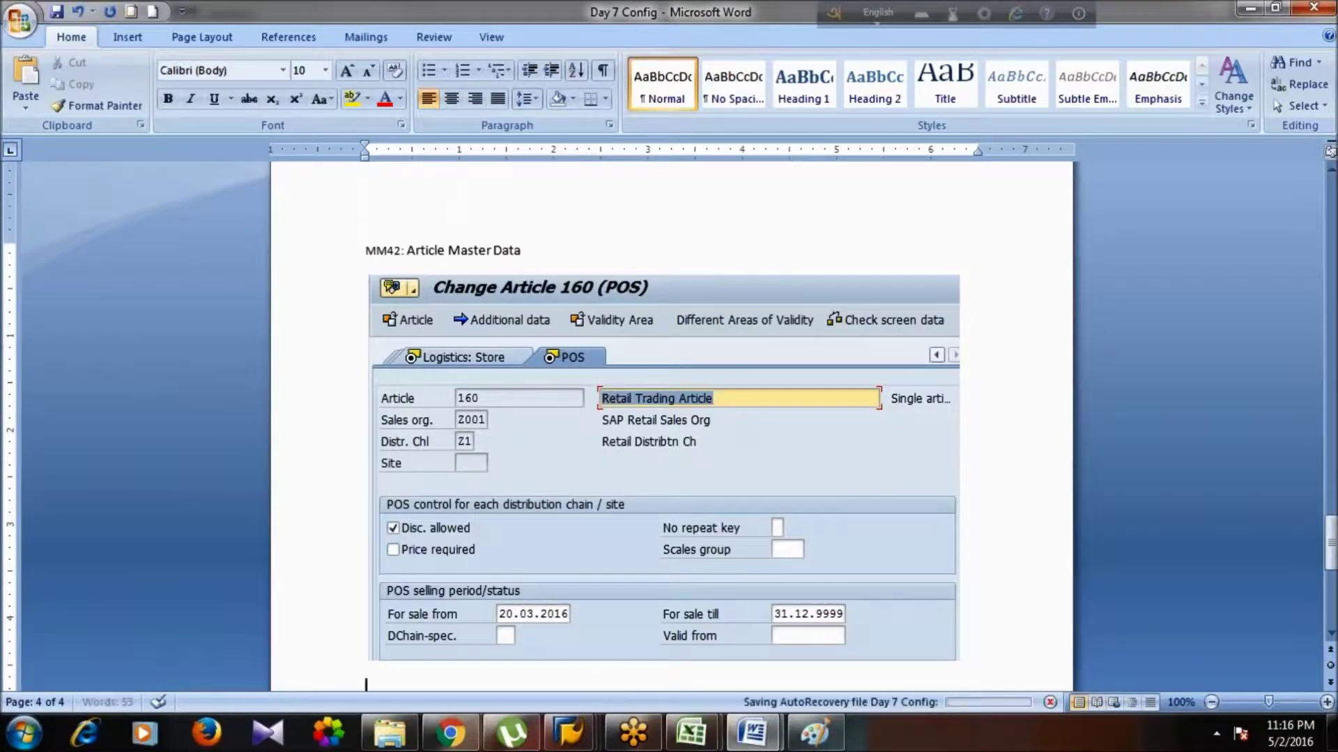
- Switch to SAP, leave the Change Article screens, and run transaction VL10B
key("alt+Tab")
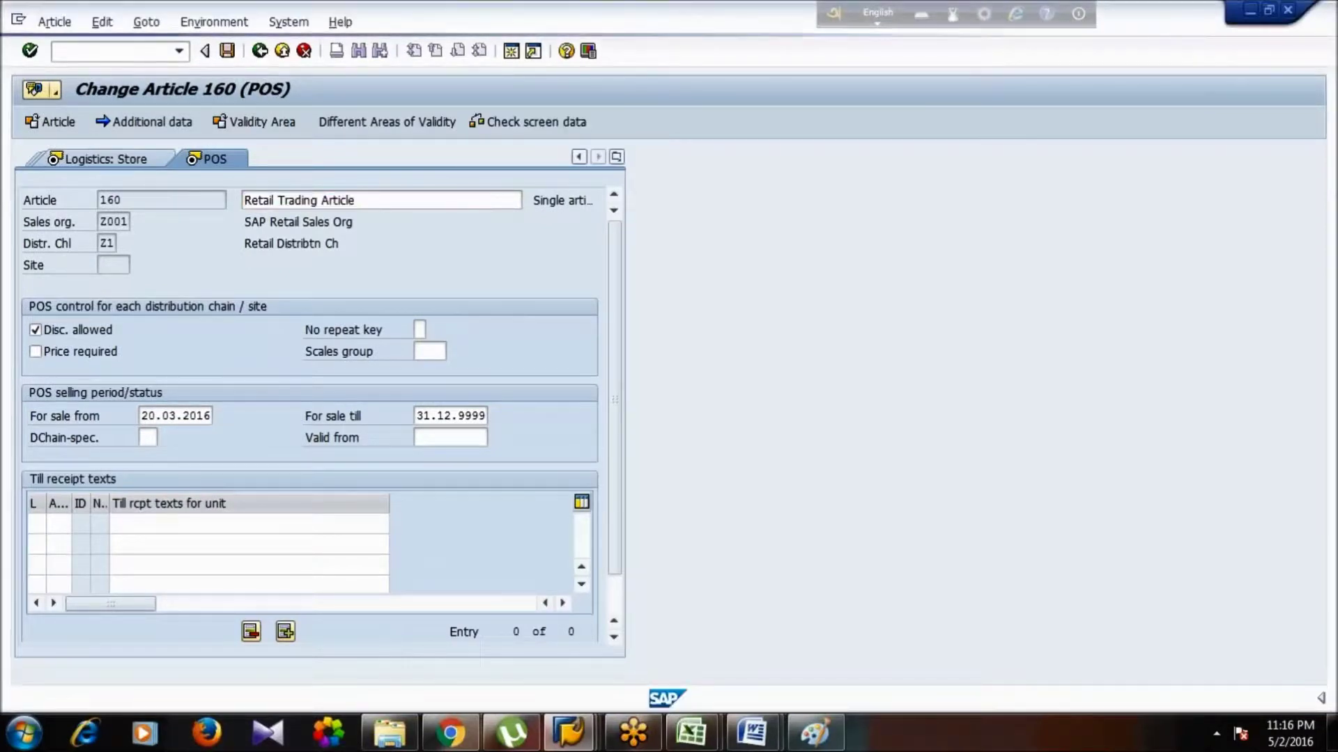
key("F3")
key("F3")
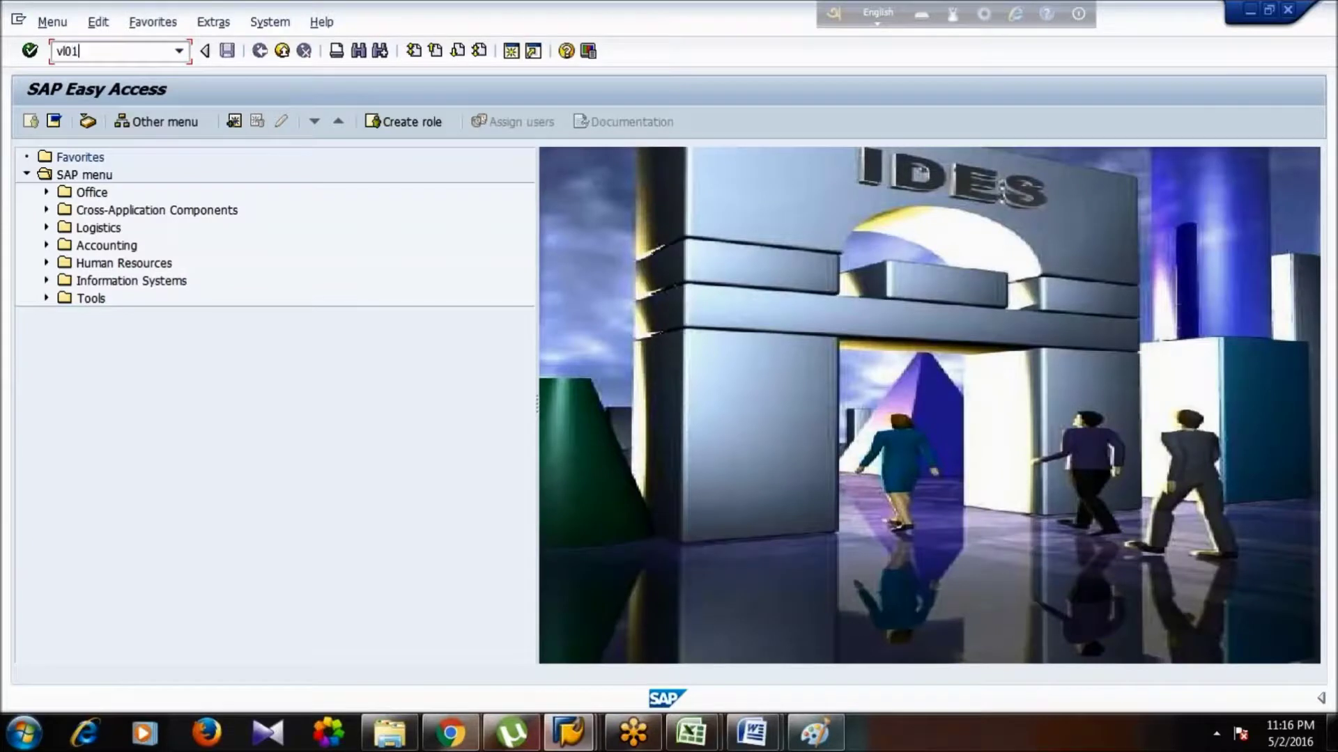
type("vl01b")
key("Return")
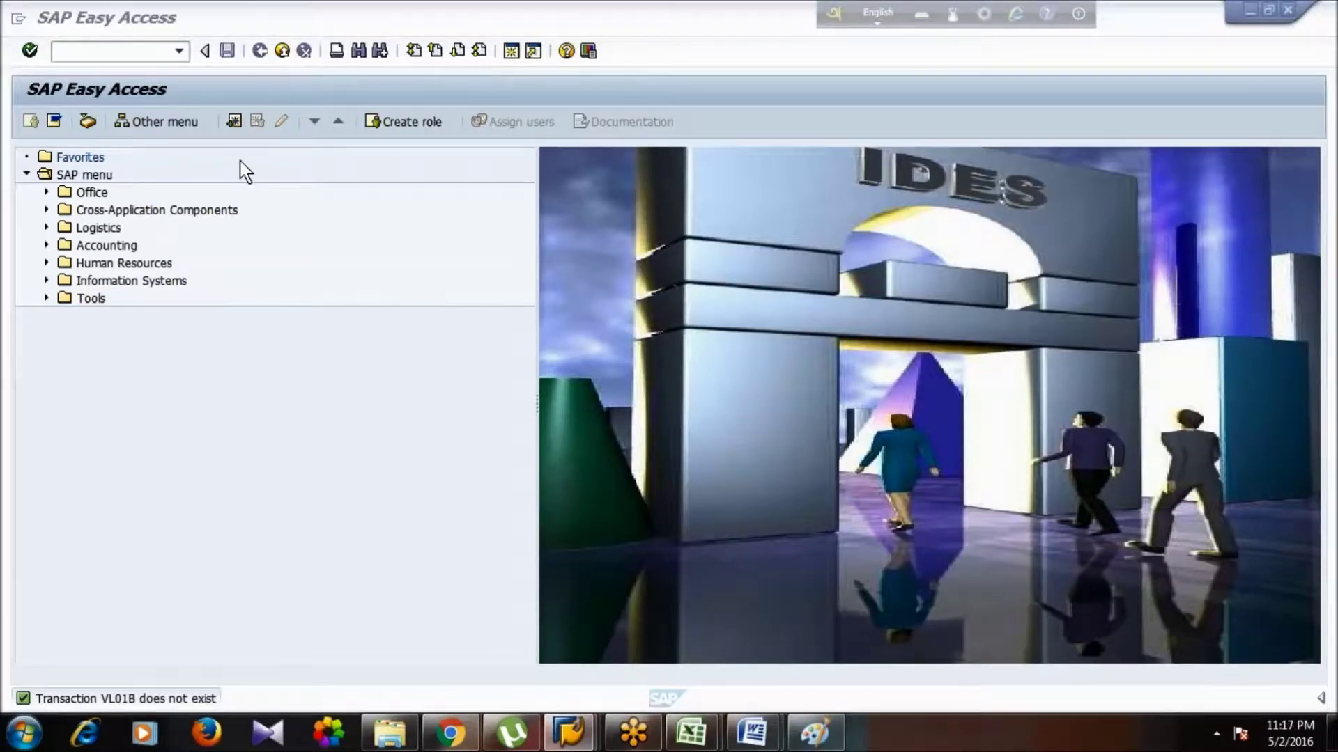
left_click(121, 54)
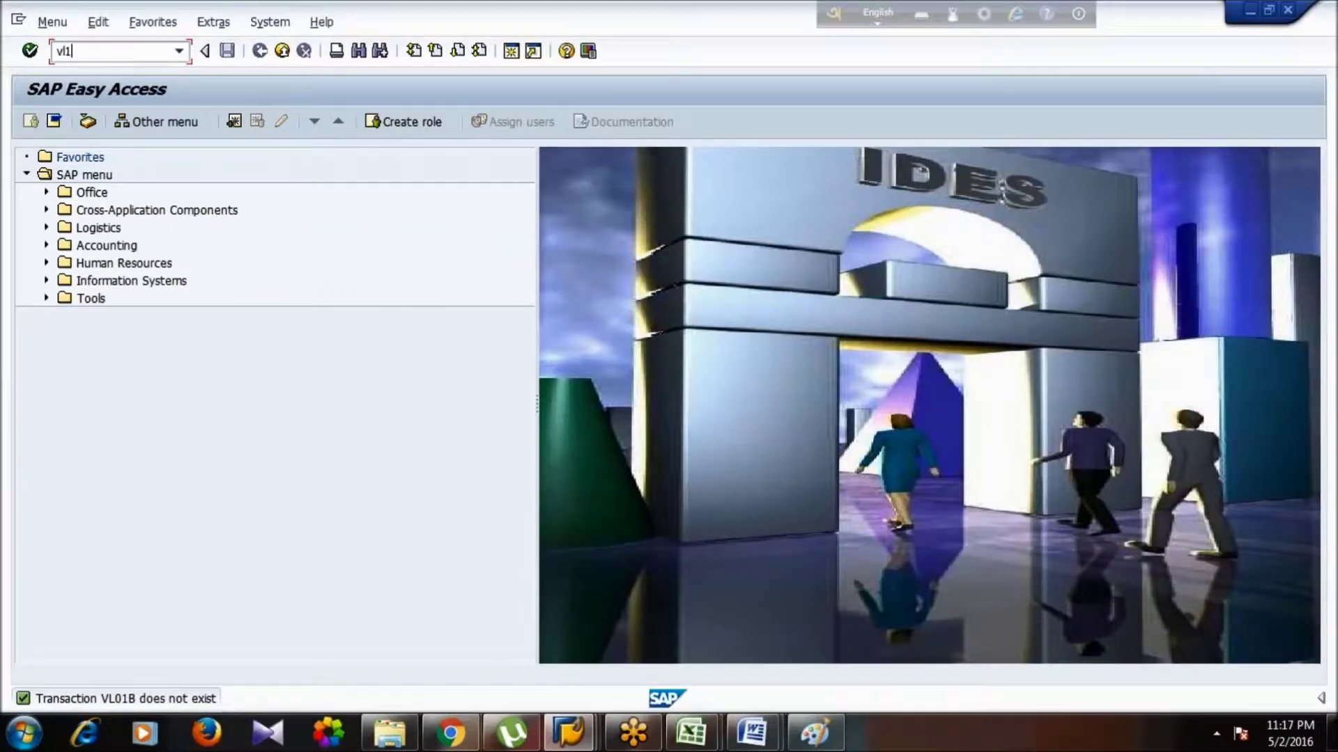
key("Return")
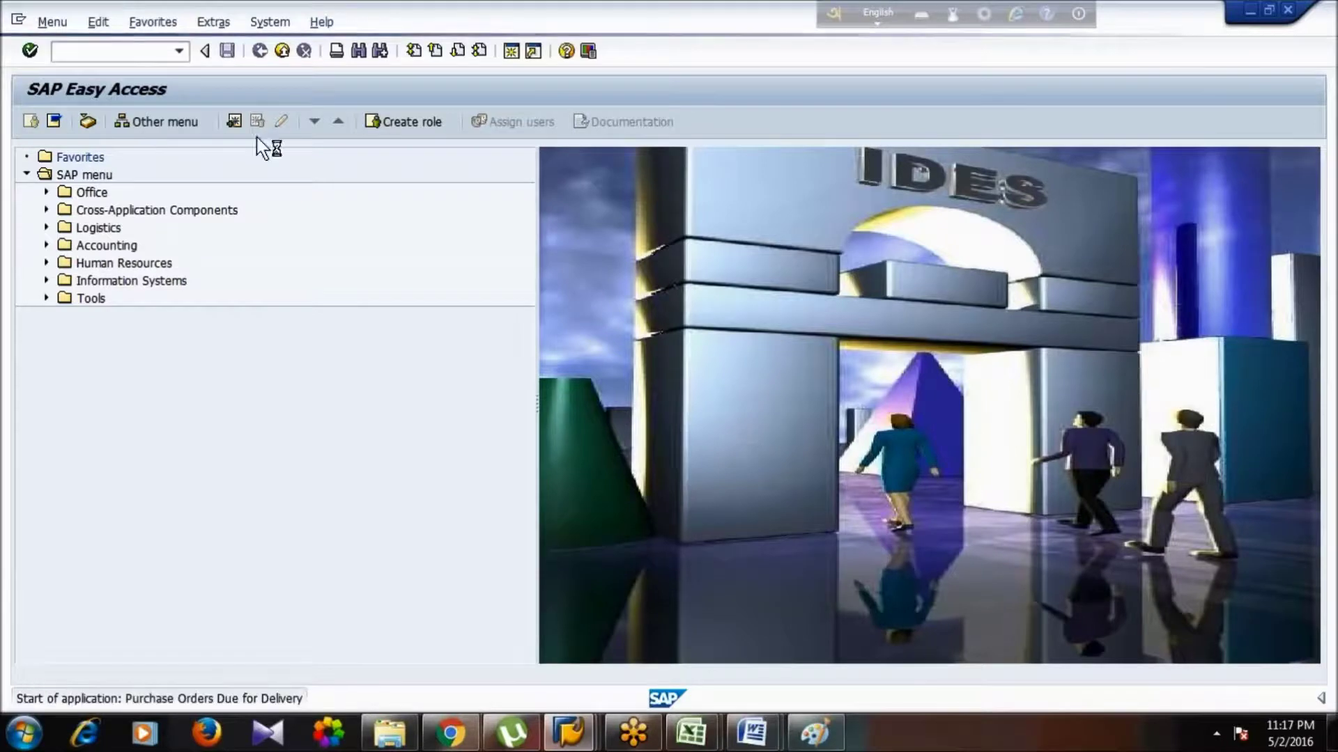
- Add the title "VL10B: Create Delivery for Store Order (Stock Transfer) in SAP ECC" below the article picture in Day 7 Config
mouse_move(751, 742)
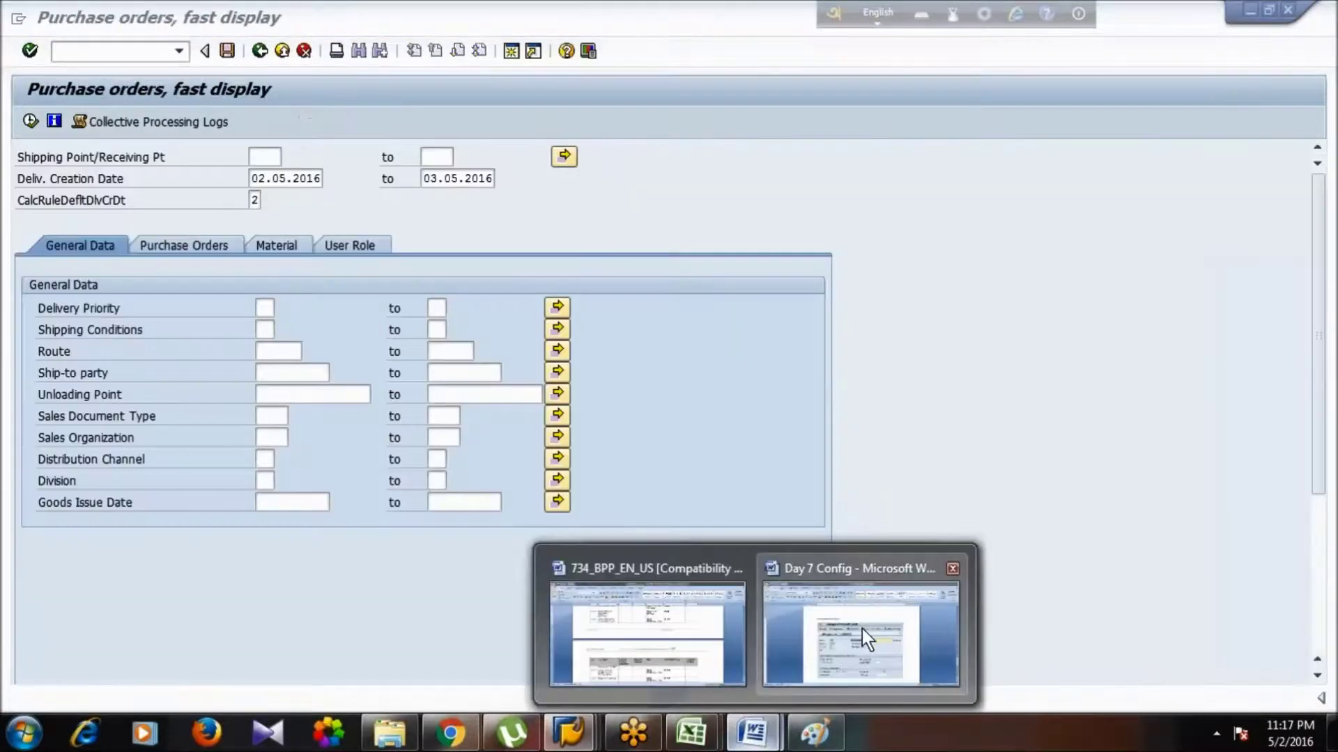
left_click(862, 629)
type("VL")
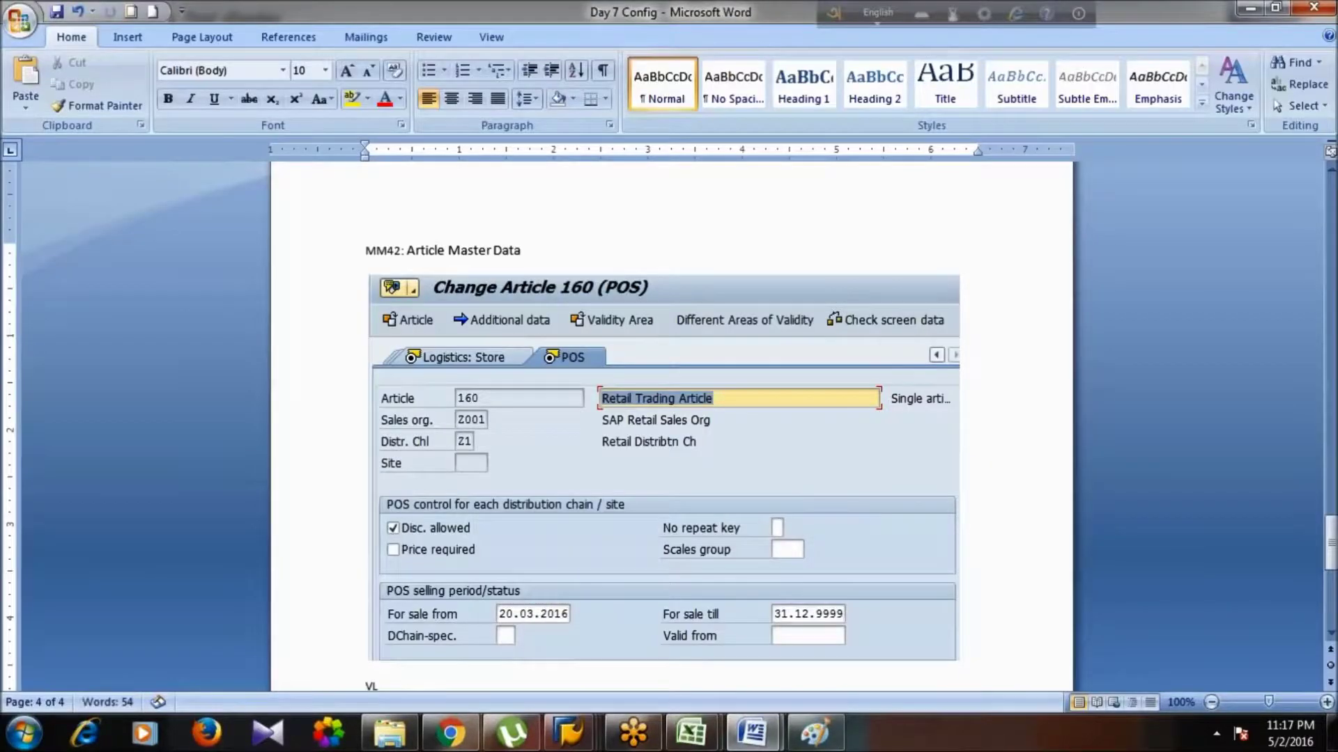
type("10B:")
type("Create Delivery for Store Order (Stock Transfer) in SAP ECC")
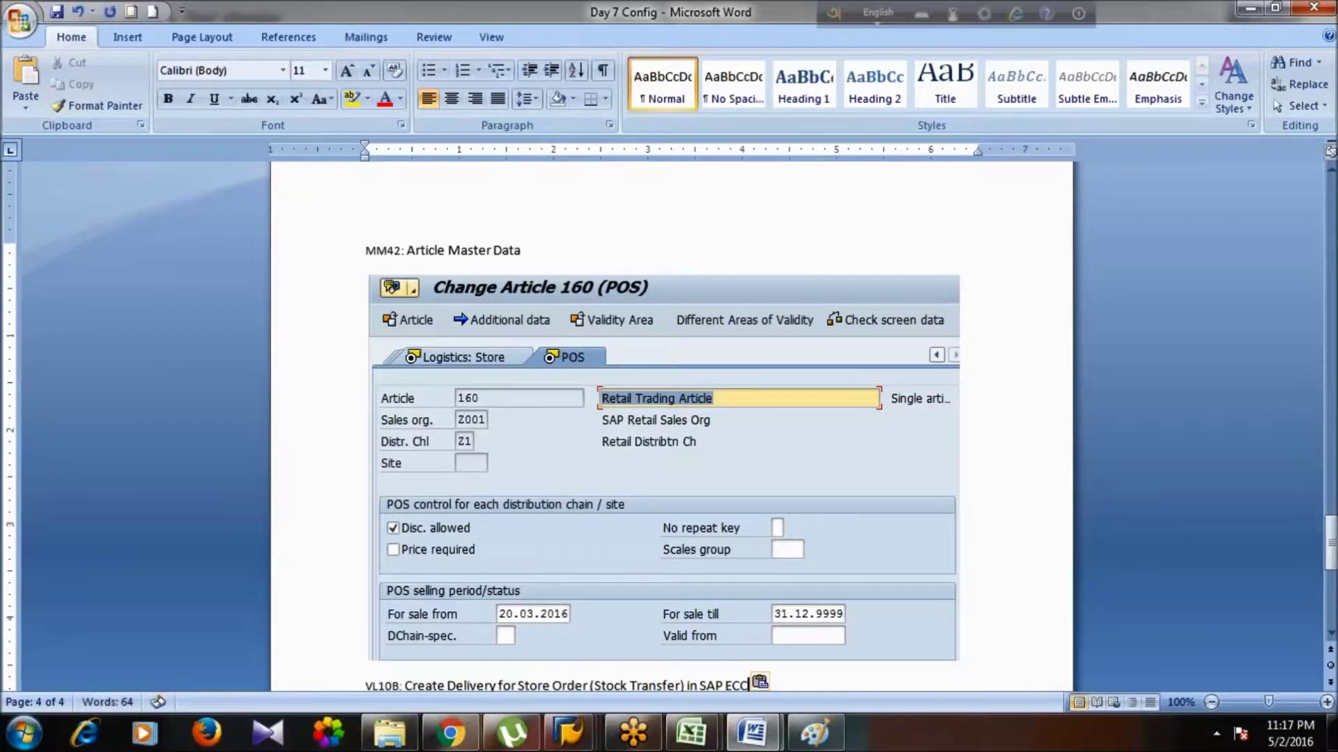
- Paste a capture of SAP's Purchase orders, fast display screen into Paint and select the area from its title through Goods Issue Date
key("alt+Tab")
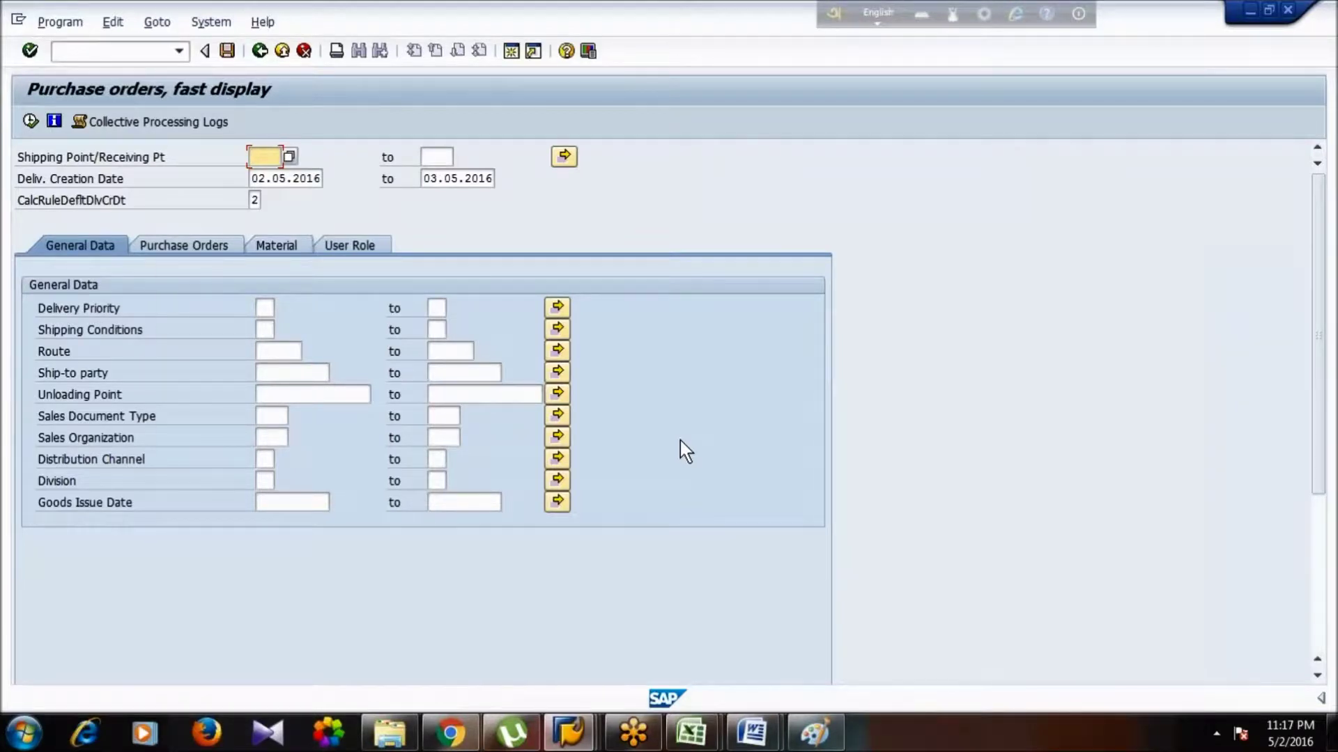
key("alt+Tab")
key("alt+Tab")
key("ctrl+v")
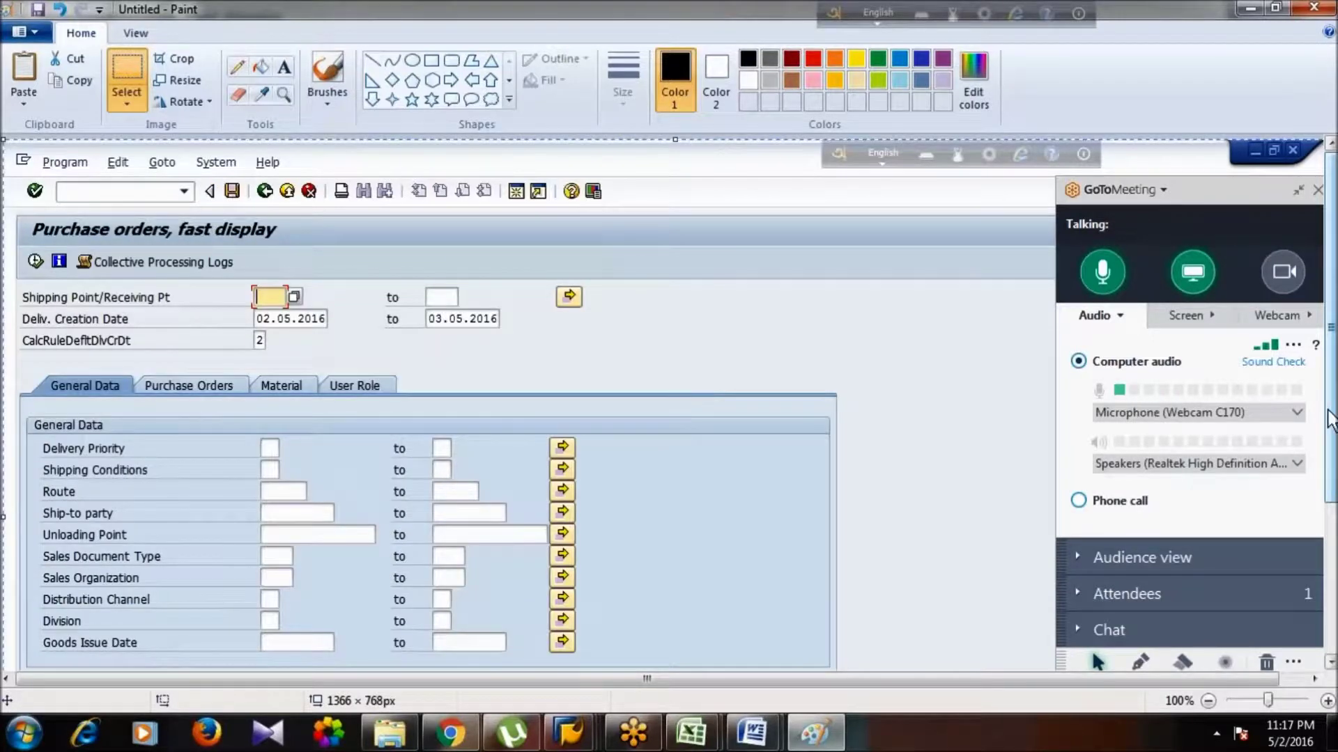
scroll(1331, 418, "down", 1)
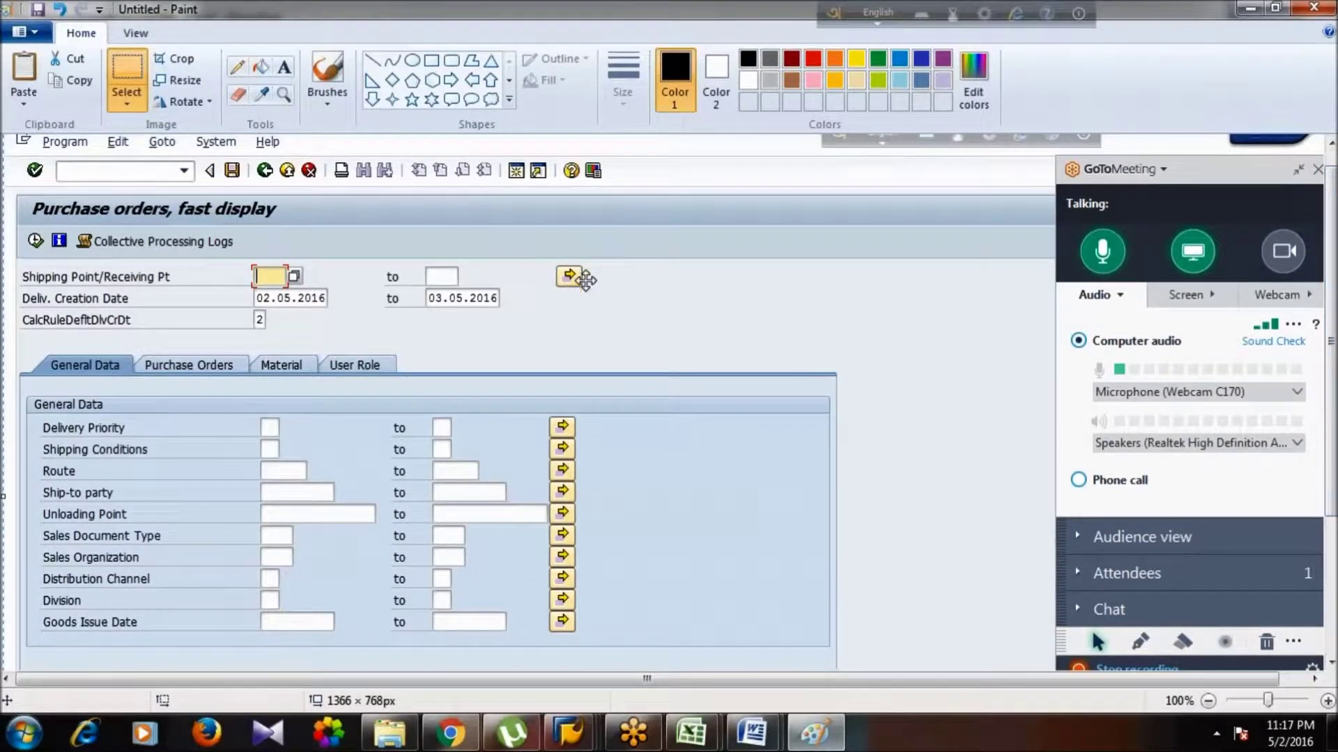
left_click(122, 82)
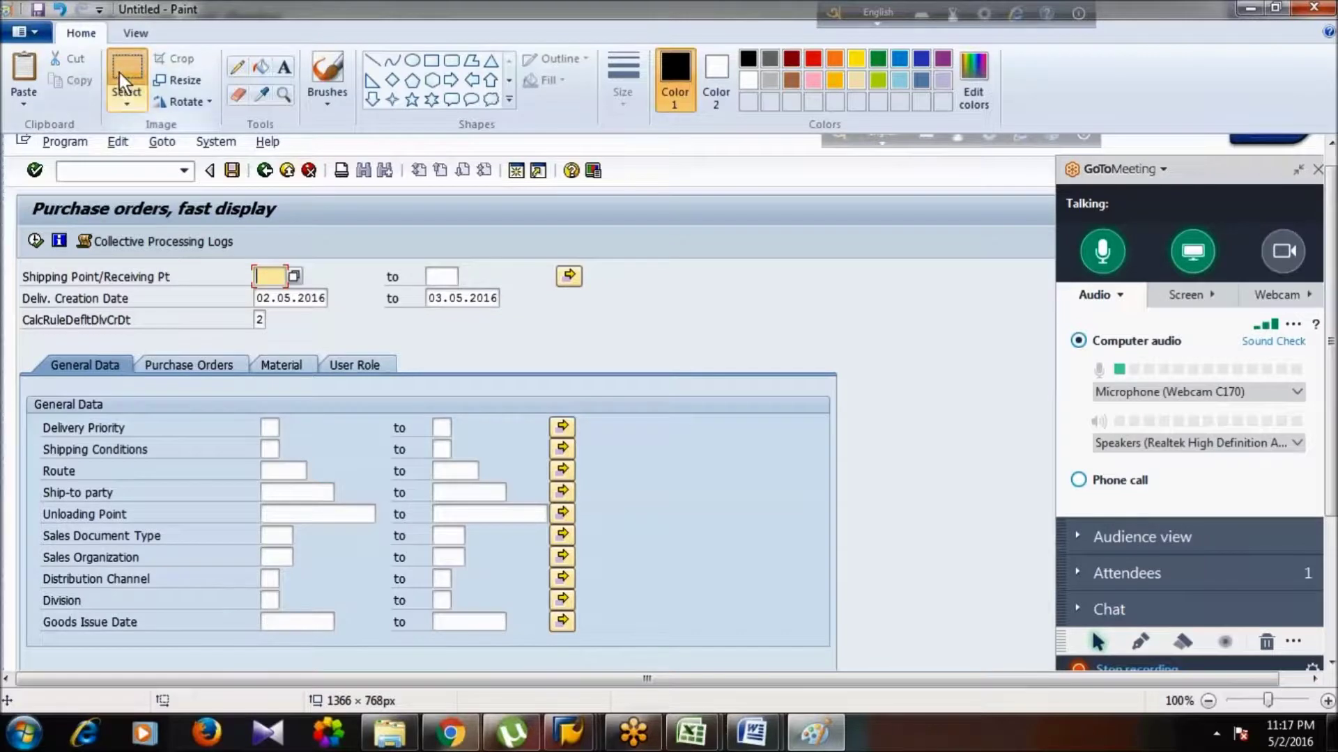
left_click_drag(19, 197, 596, 643)
- Paste the purchase orders capture under the VL10B title in Day 7 Config and shrink the picture slightly
key("alt+Tab")
key("alt+Tab")
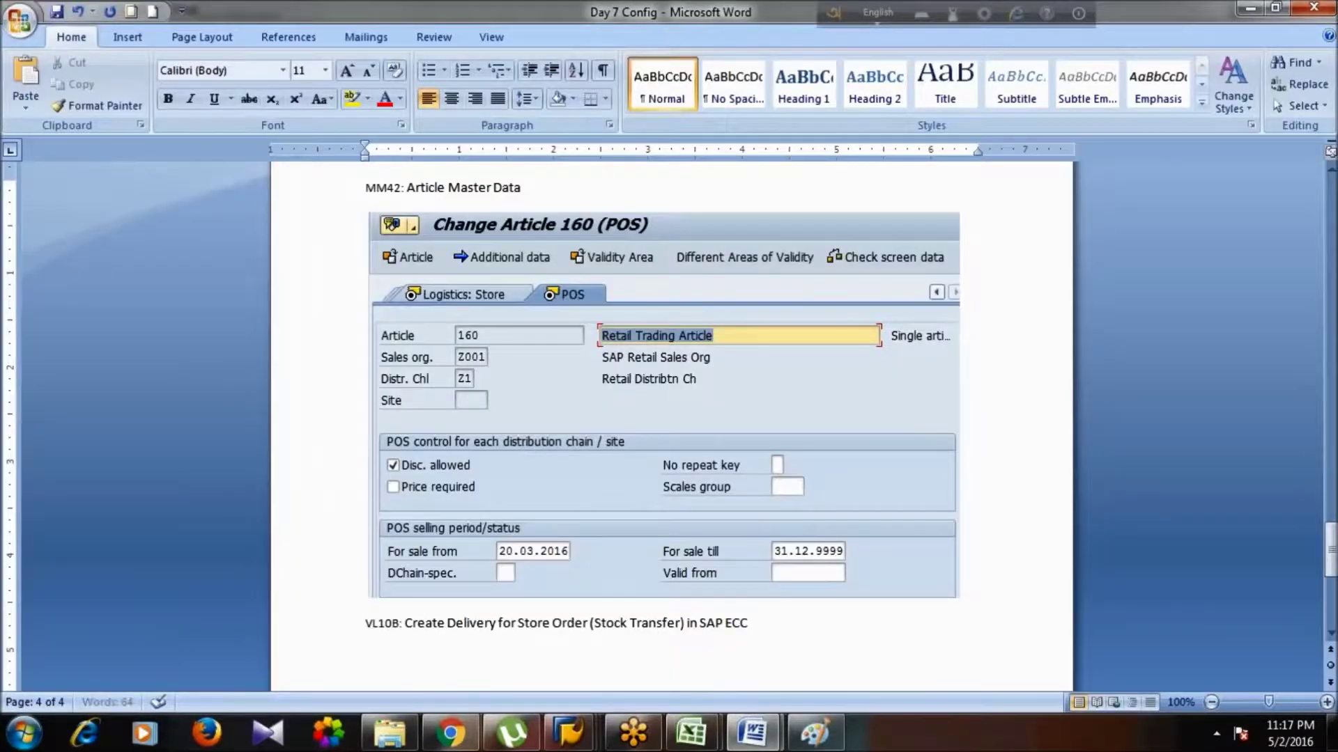
key("ctrl+v")
left_click(684, 582)
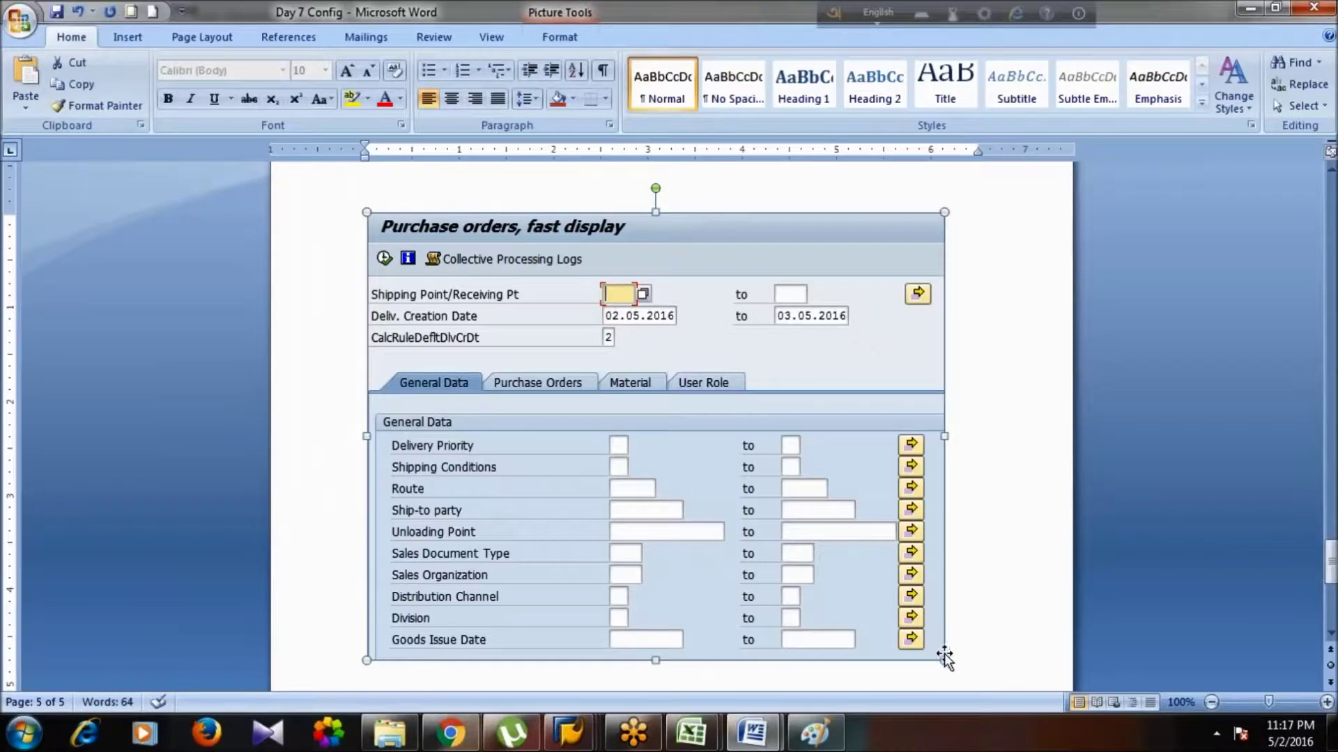
left_click_drag(944, 660, 913, 582)
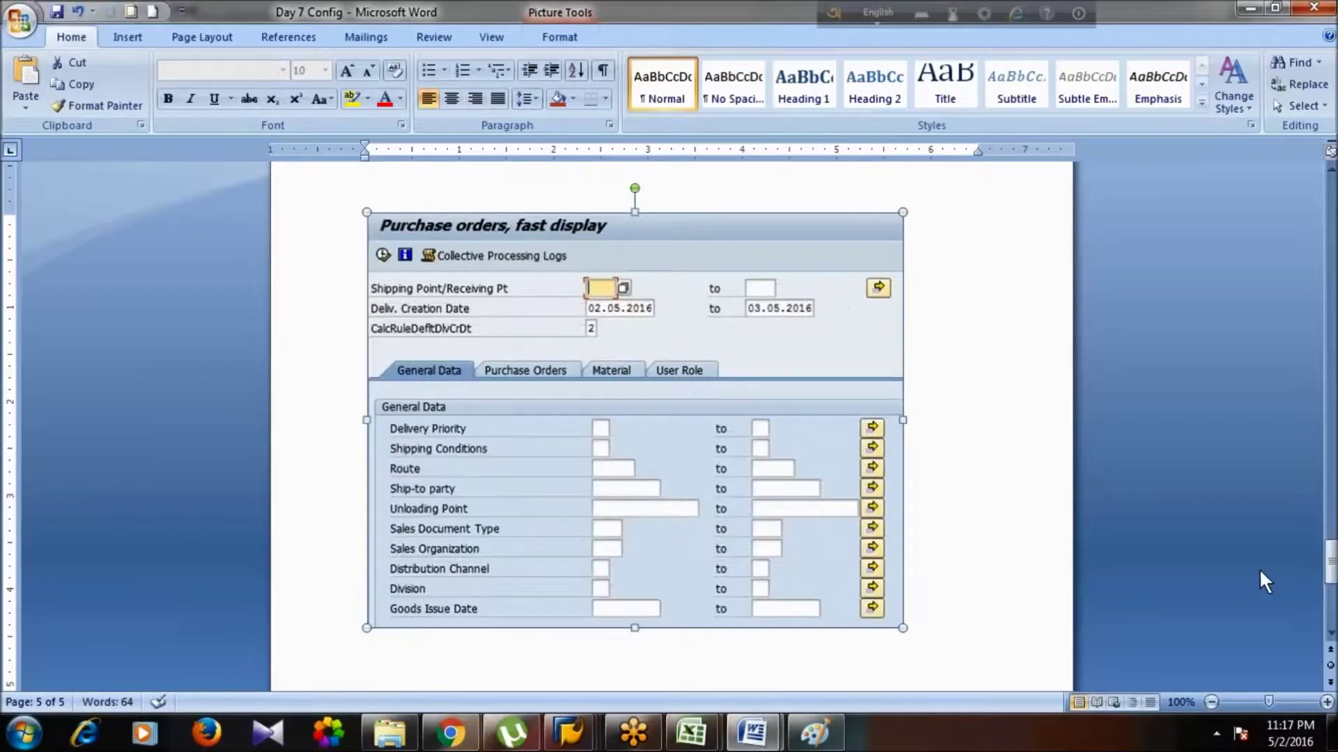
- Shrink the Change Article 160 (POS) picture under the MM42 title to about the width of the purchase orders picture
left_click_drag(1329, 572, 1329, 481)
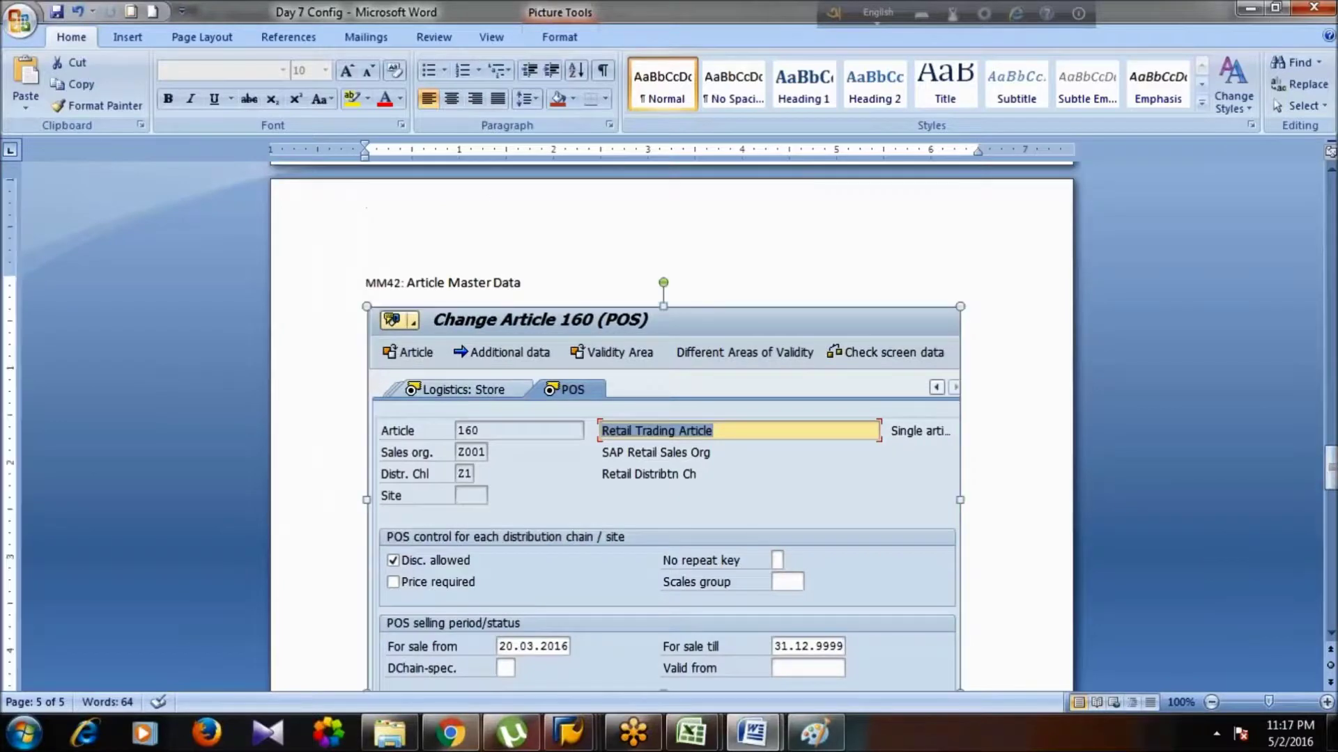
left_click(1330, 632)
left_click(1330, 632)
left_click(1330, 632)
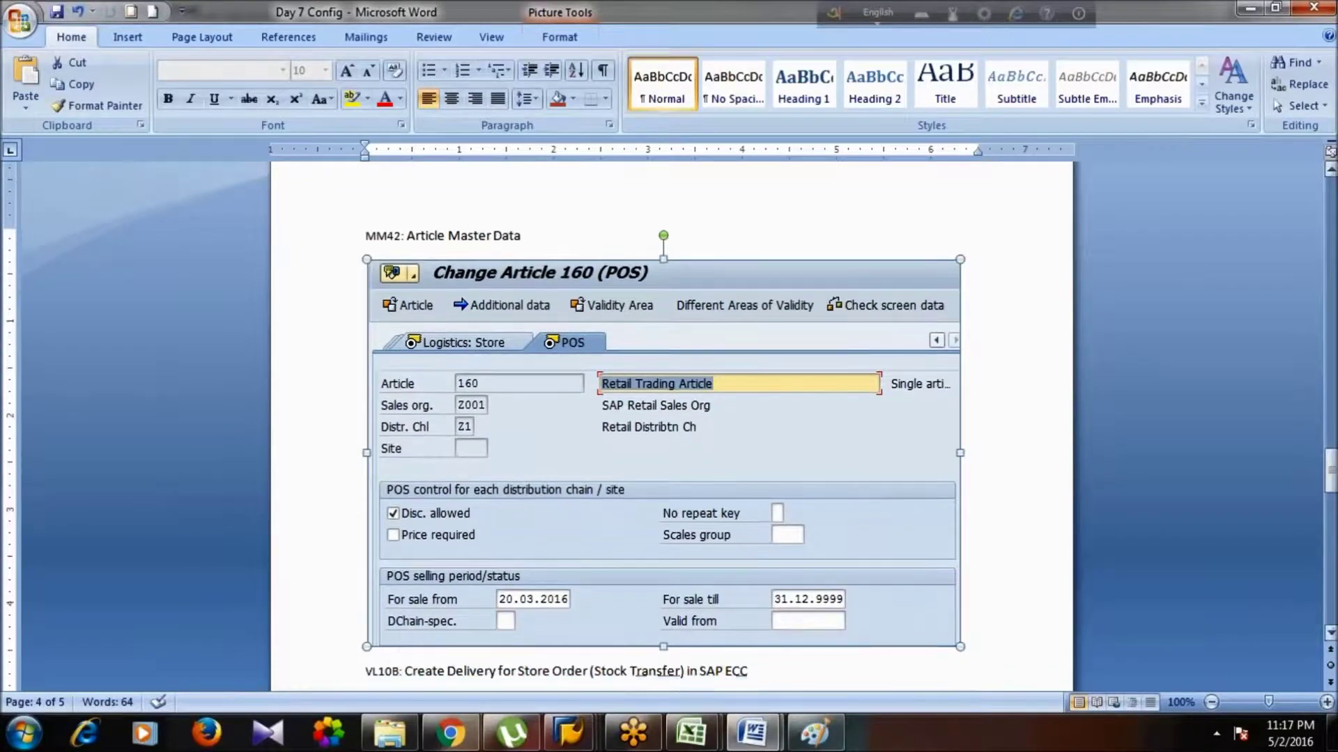
left_click_drag(960, 645, 903, 579)
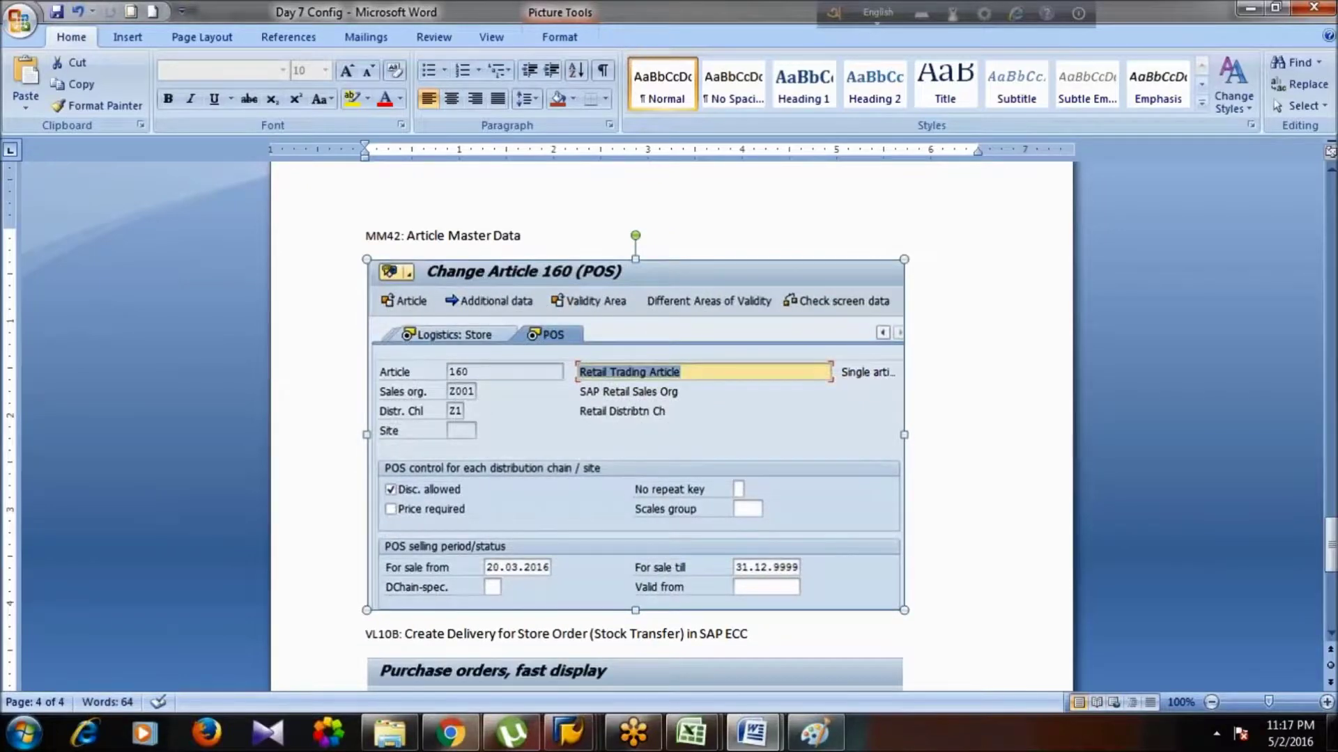
- Insert a page break after the Purchase orders, fast display picture and save Day 7 Config
left_click_drag(1330, 550, 1332, 613)
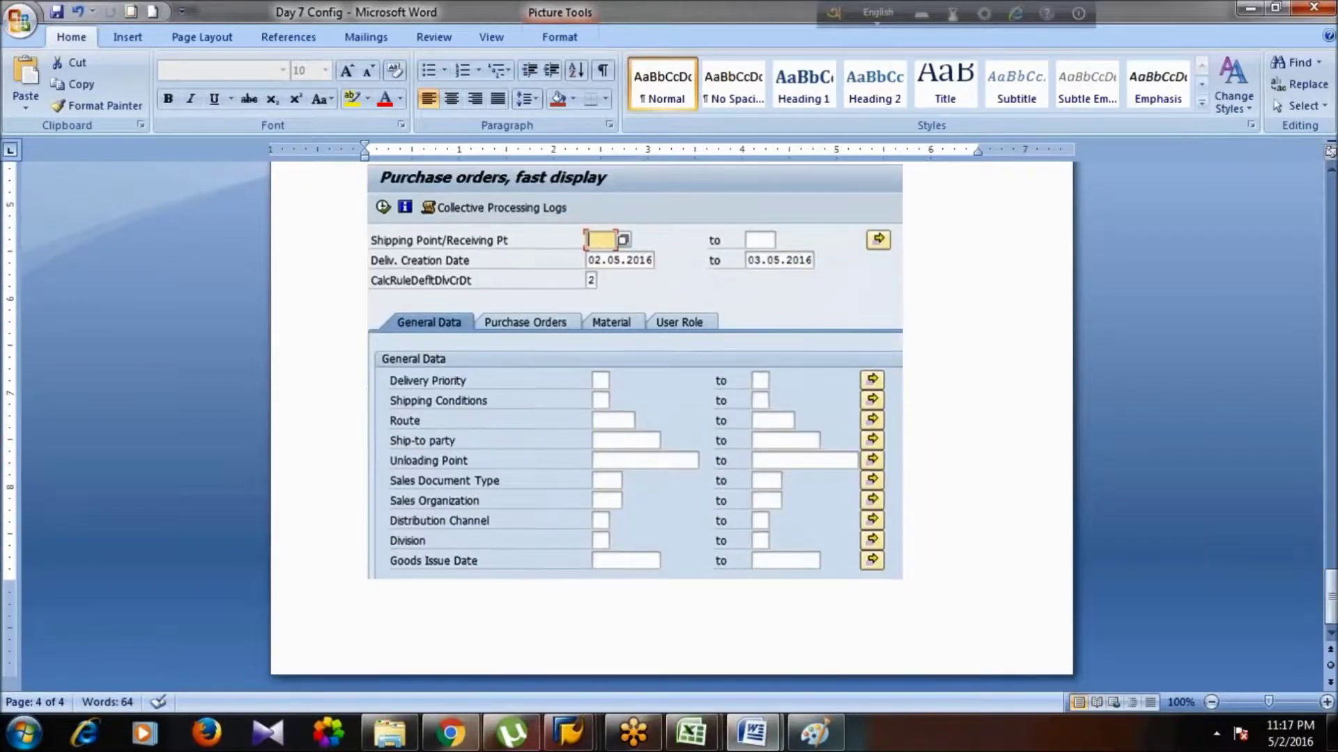
left_click(904, 575)
key("ctrl+Return")
key("ctrl+s")
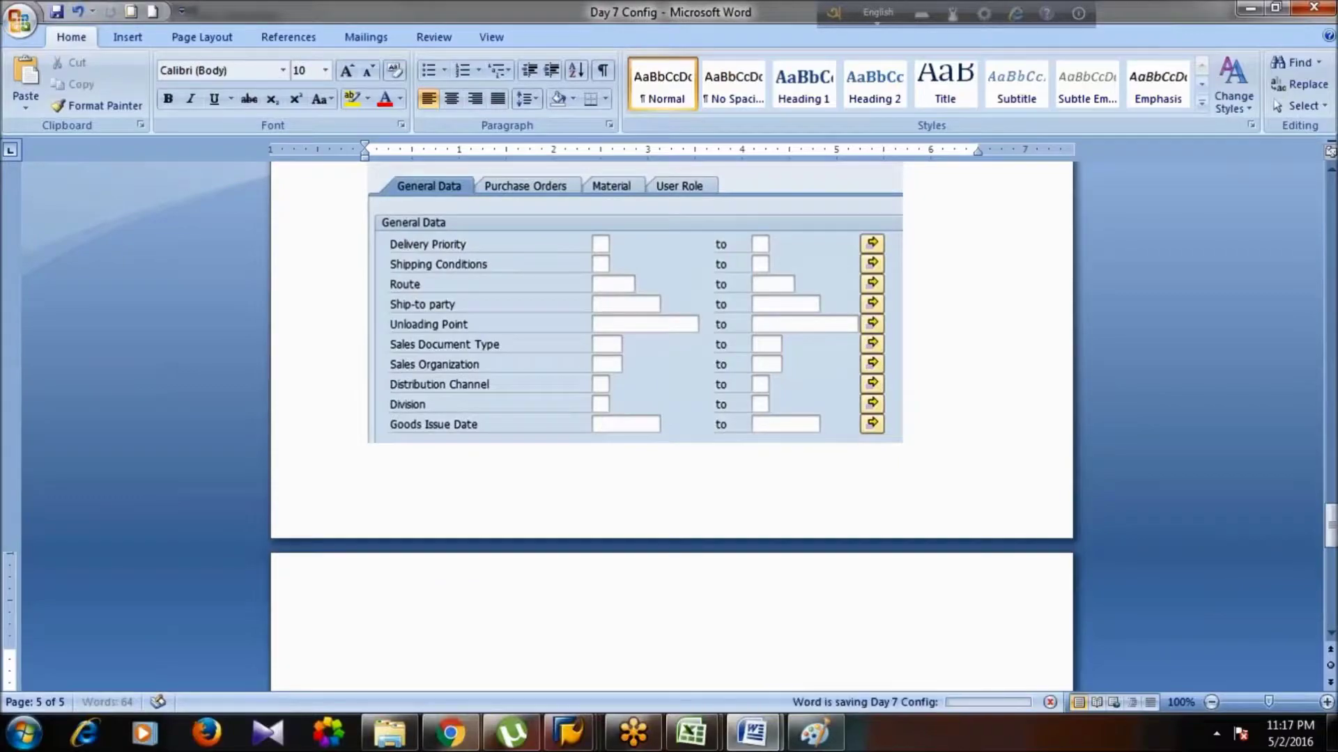
key("alt+Tab")
key("alt+Tab")
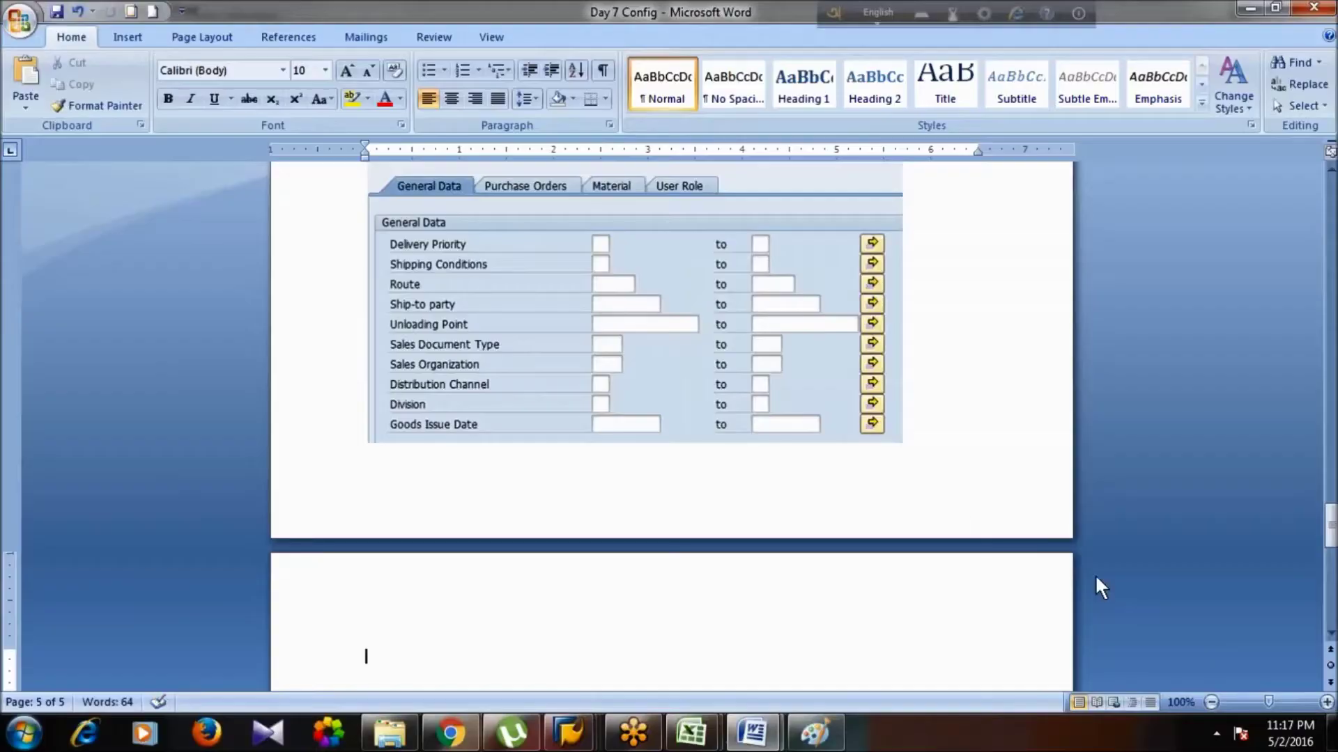
key("alt+Tab")
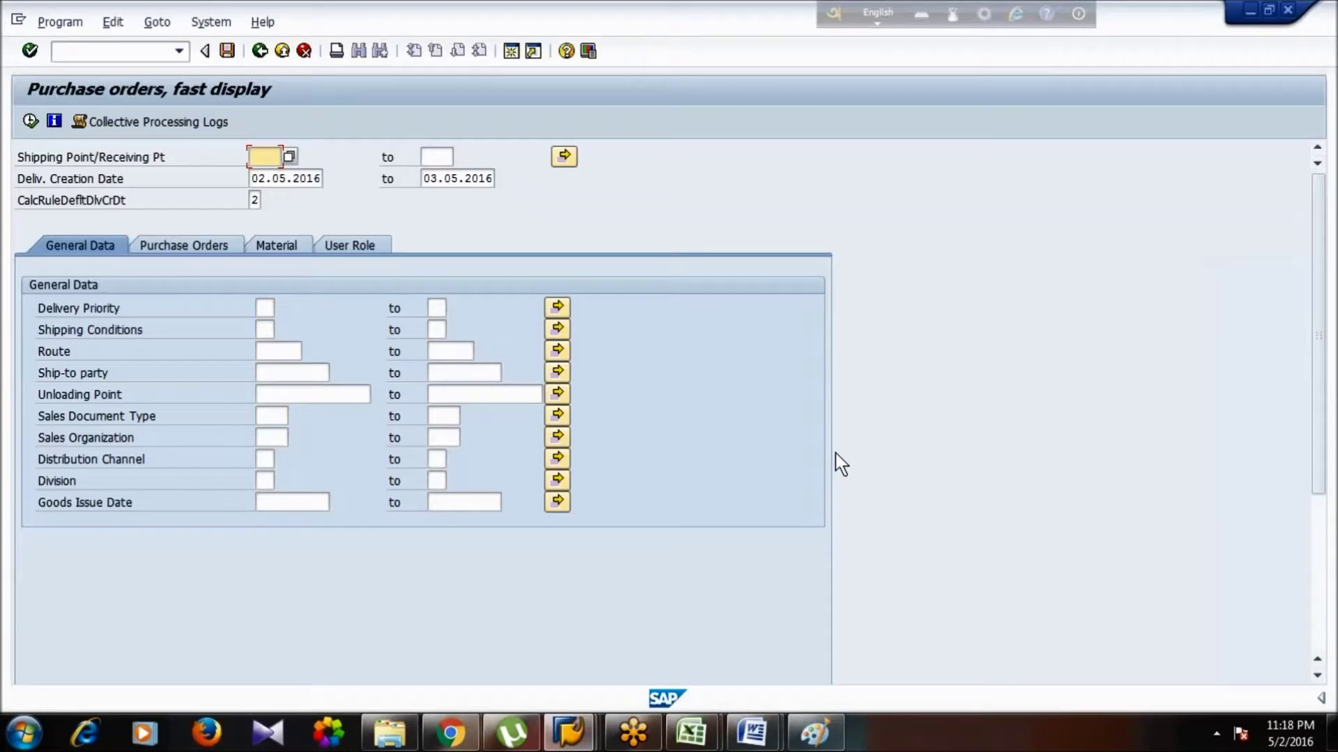
key("alt+Tab")
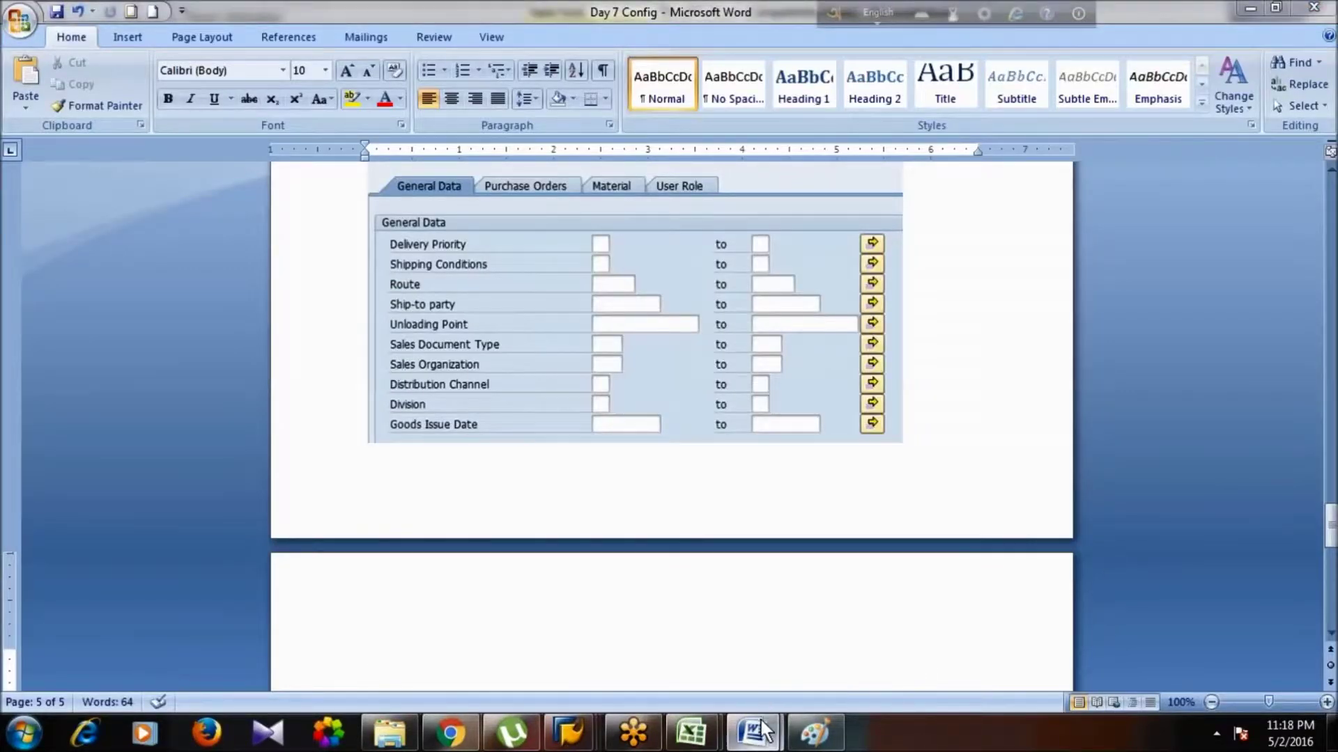
left_click(831, 652)
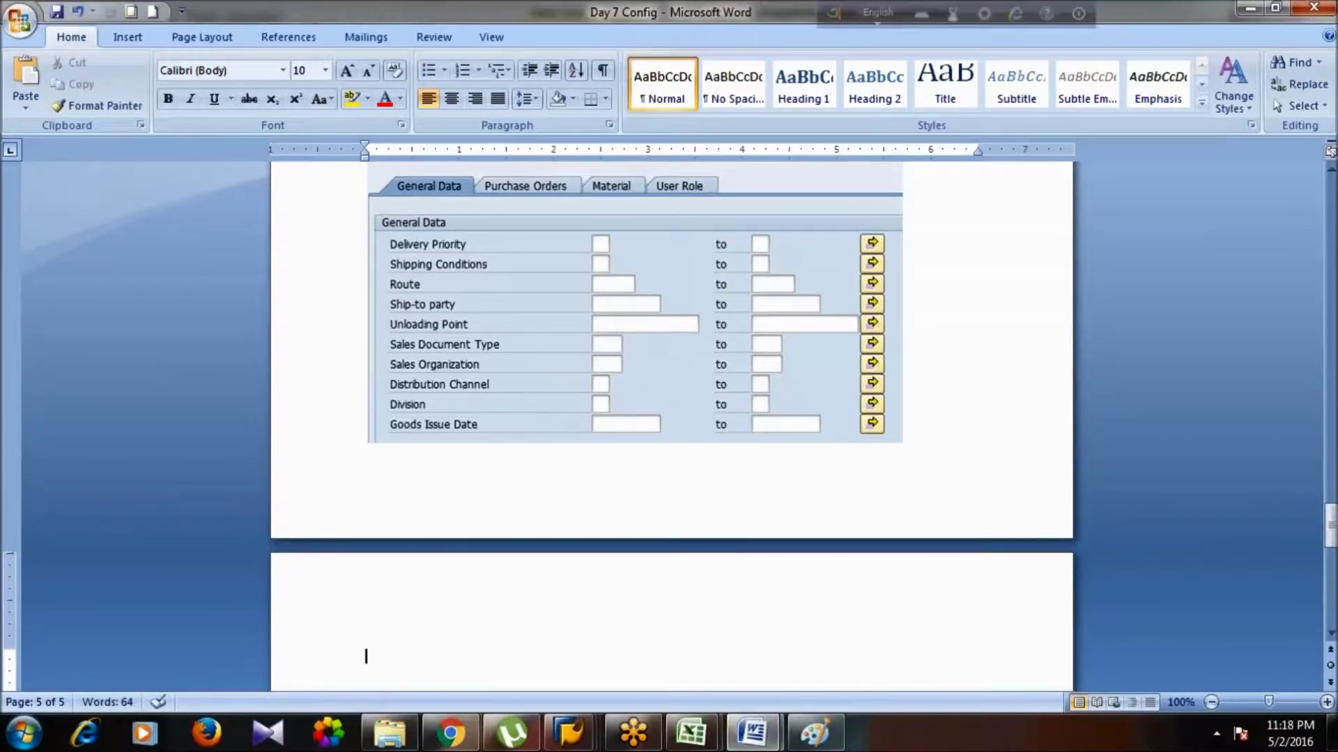
- Switch to SAP, leave the Purchase orders, fast display screen, and run transaction MMBE
mouse_move(568, 732)
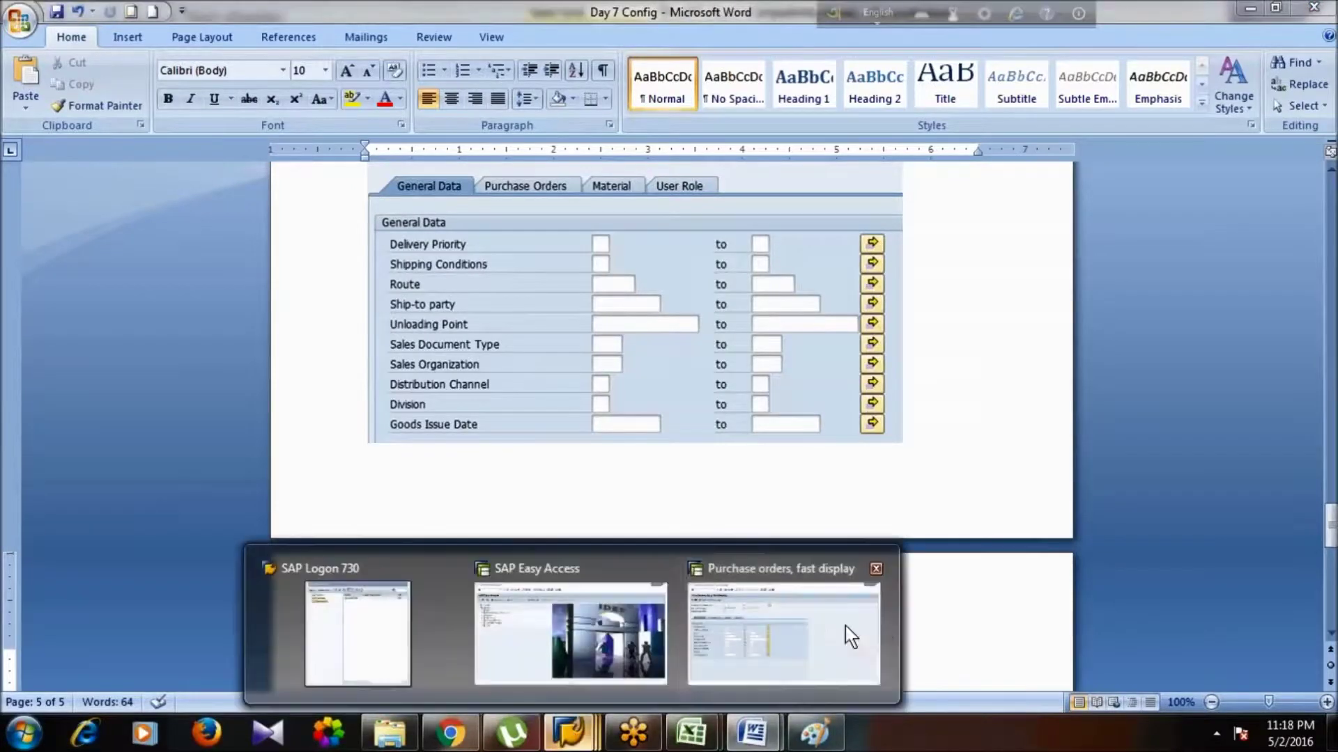
left_click(877, 634)
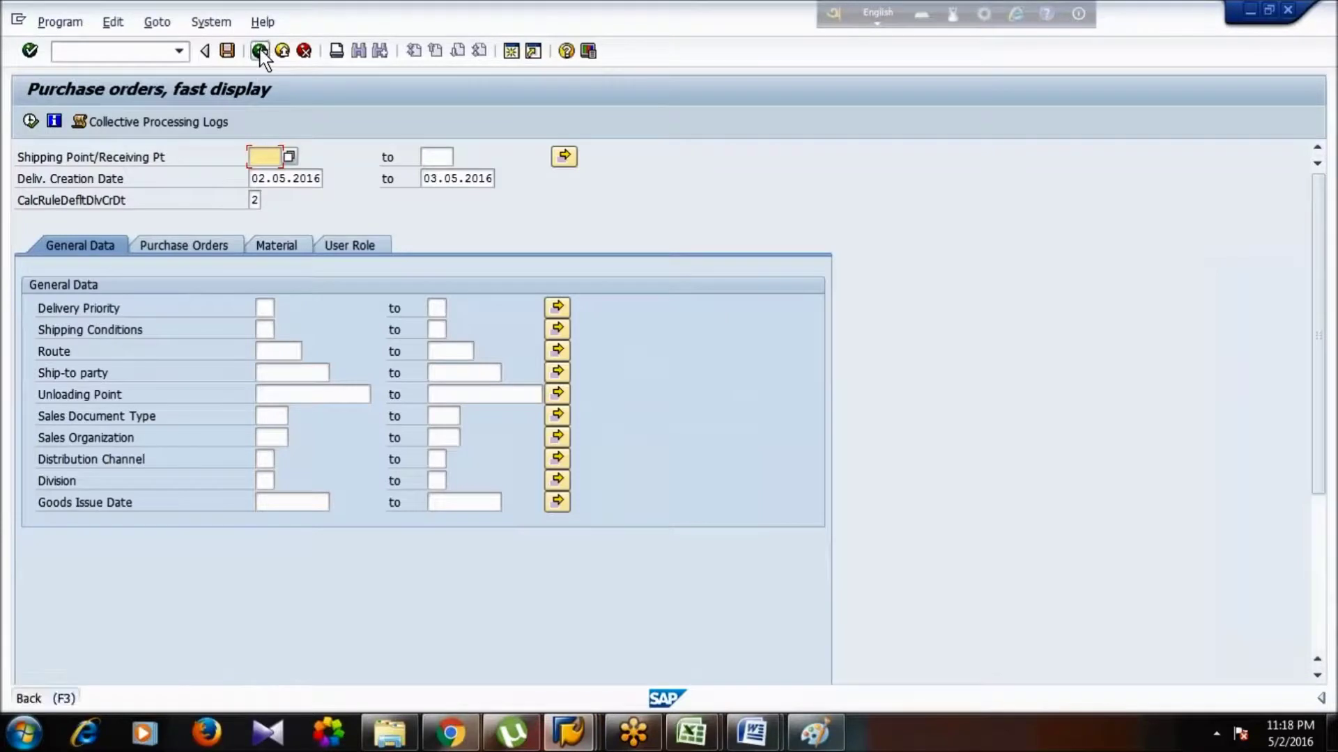
left_click(260, 52)
type("mmbe")
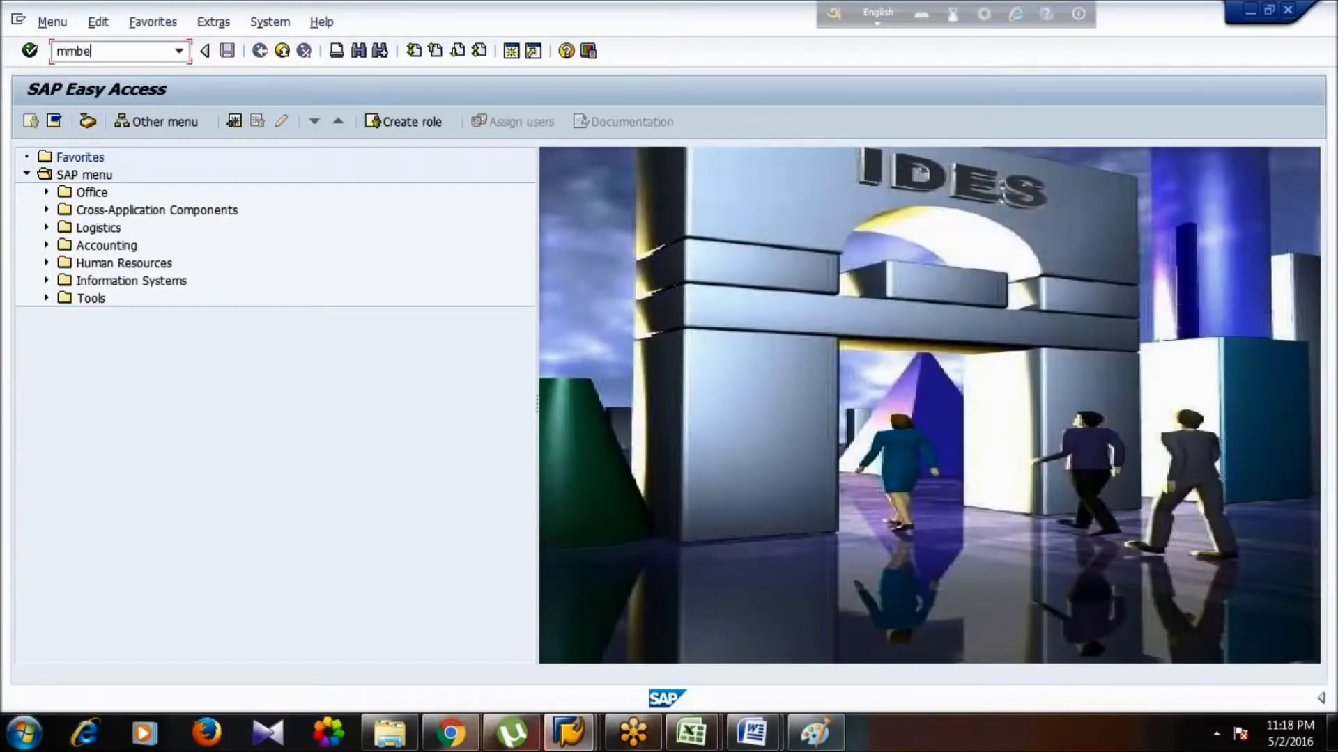
key("Return")
- Add the title "MMBE: Checking Stock (value based) in SAP ECC" on the new page of Day 7 Config, and return to SAP's Stock Overview screen
key("alt+Tab")
key("Tab")
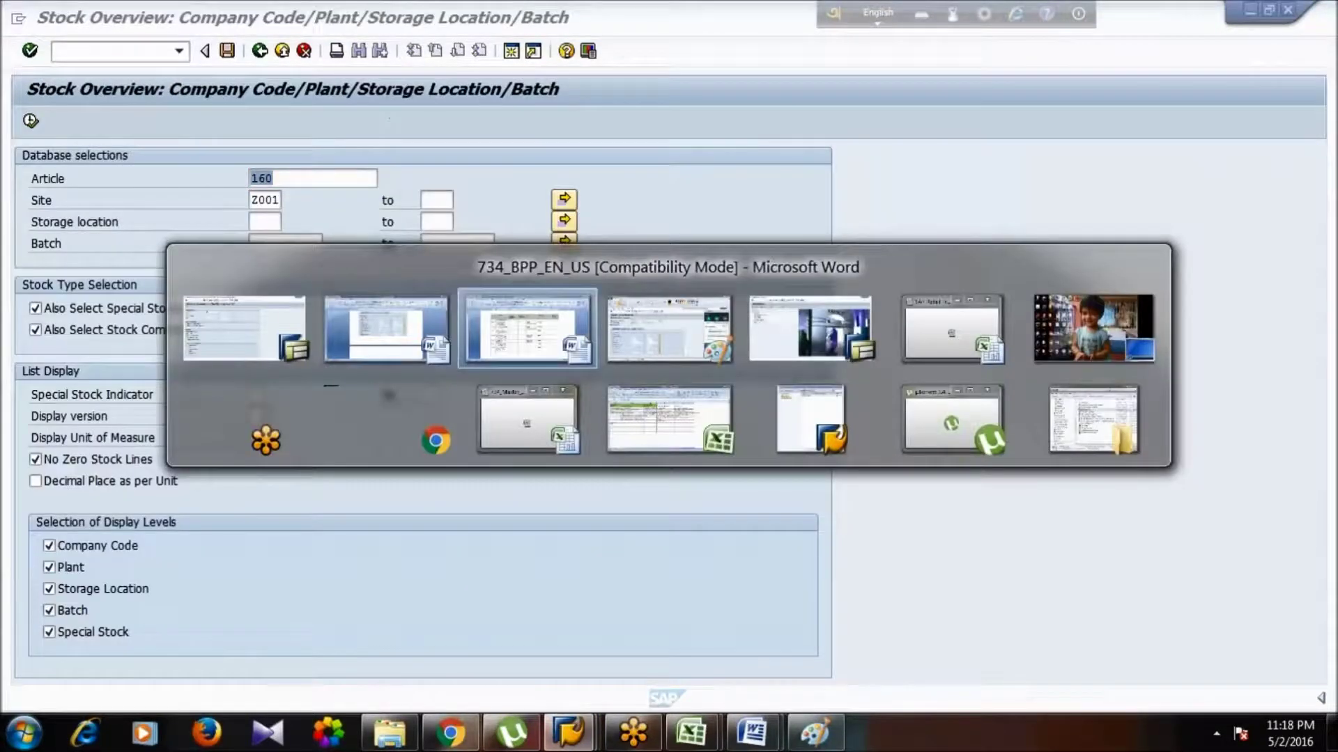
key("Tab")
type("MMBE:")
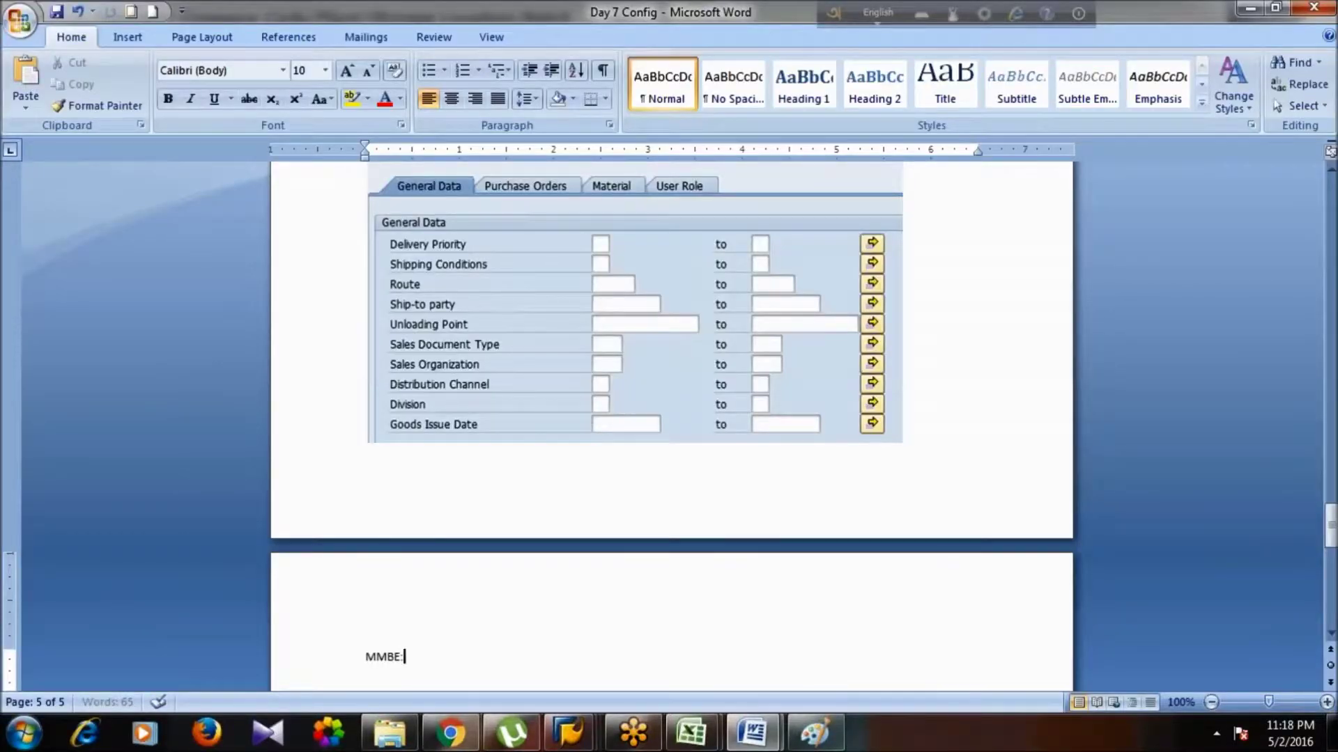
type("Checking Stock (value based) in SAP ECC")
key("alt+Tab")
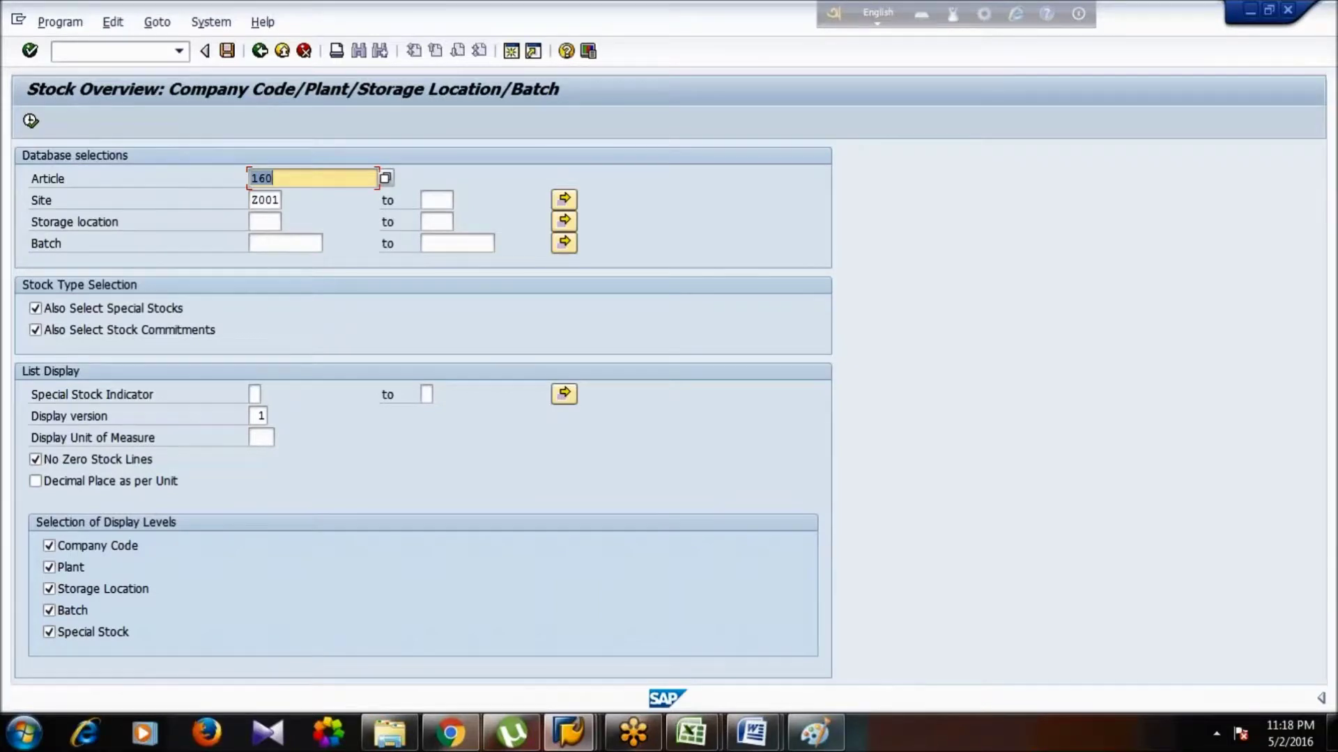
- Crop the Stock Overview screenshot in Paint down to its title and Database selections, and insert it under the MMBE title in Day 7 Config
key("alt+Tab")
key("alt+Tab")
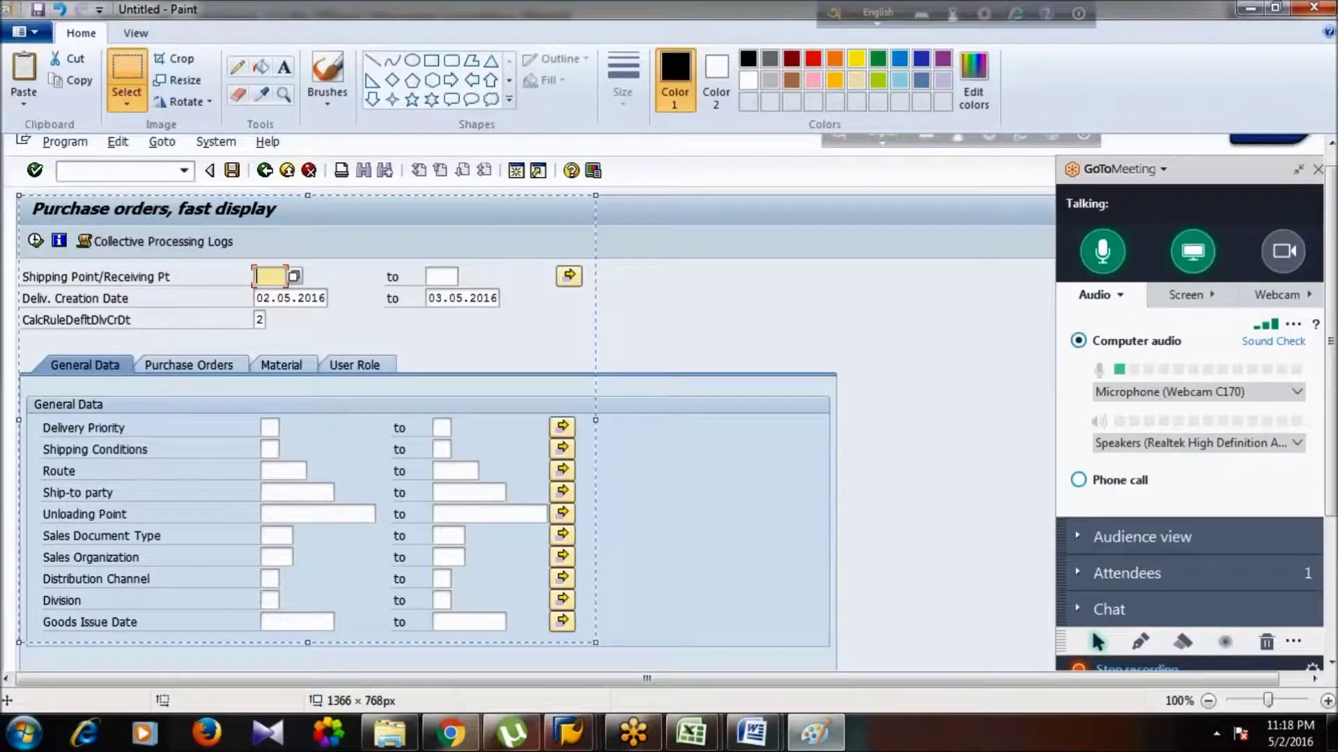
key("ctrl+v")
left_click(126, 70)
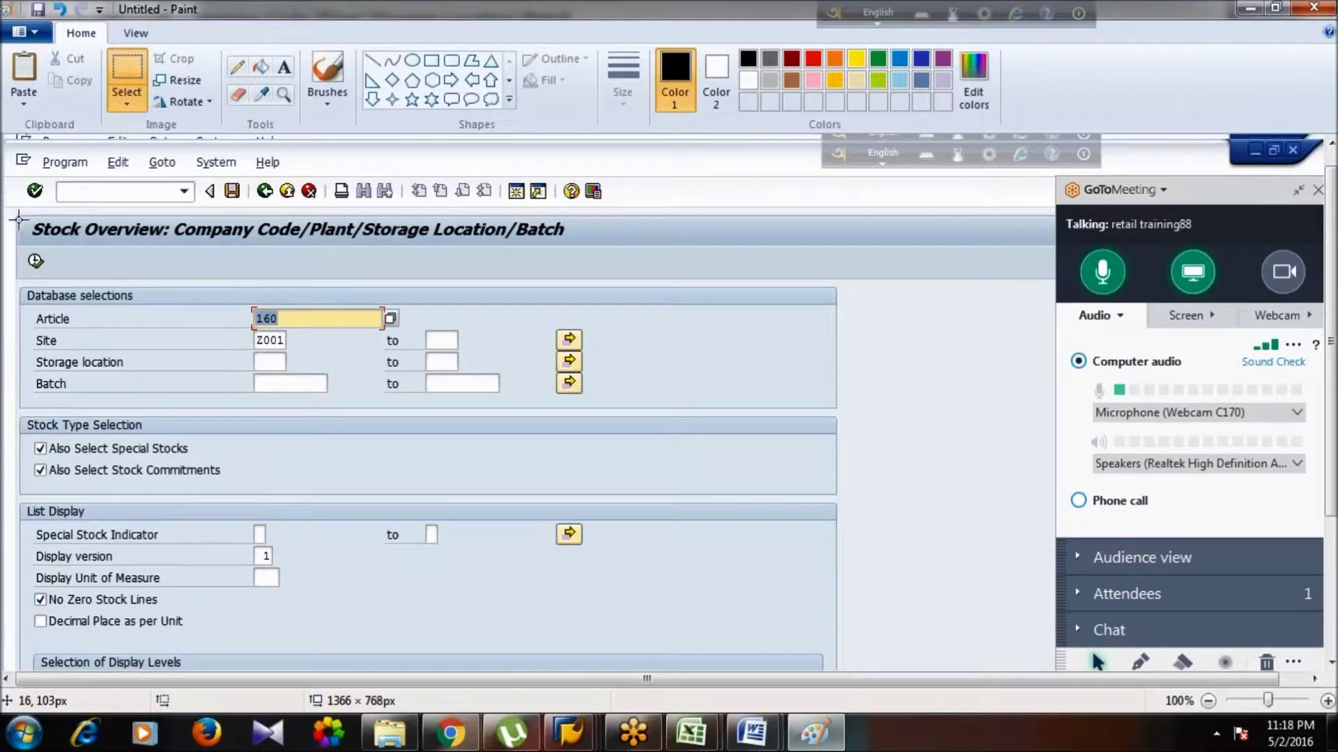
mouse_move(17, 218)
left_mouse_down()
mouse_move(501, 331)
mouse_move(657, 388)
mouse_move(591, 411)
left_mouse_up()
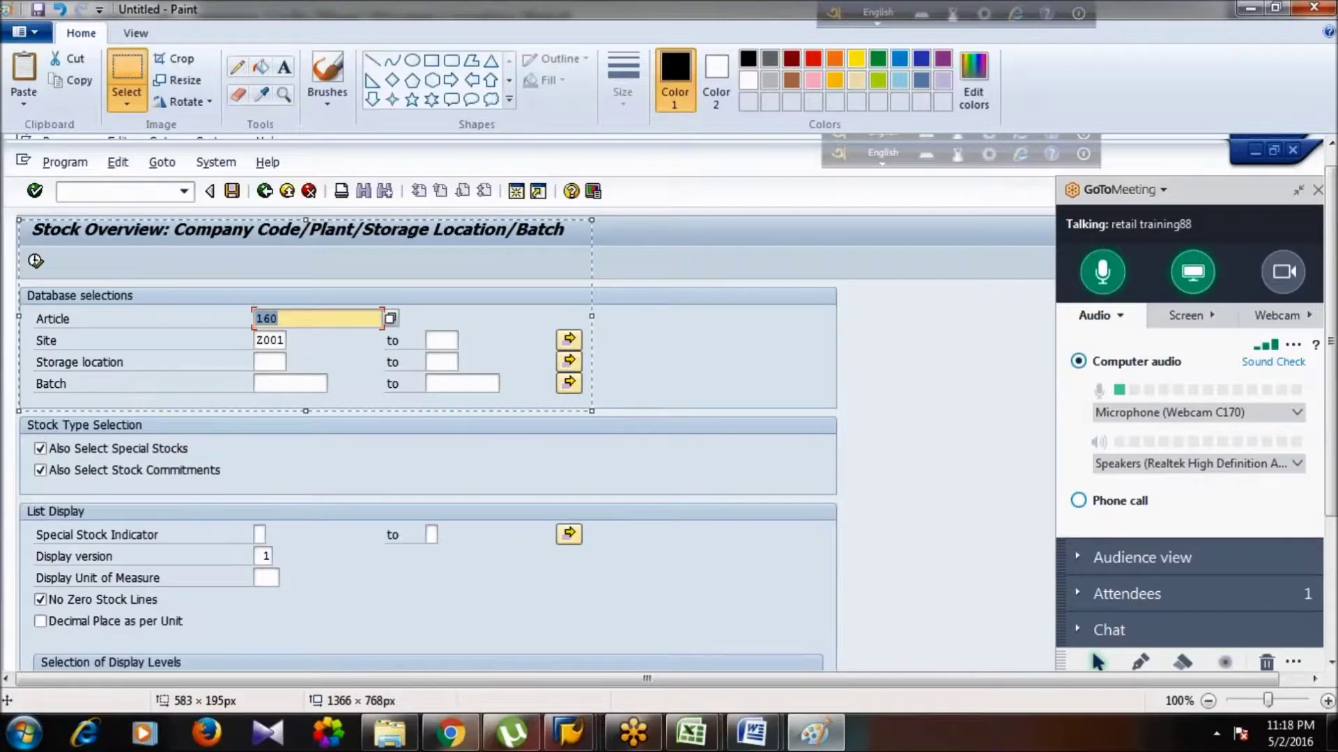
key("alt+Tab")
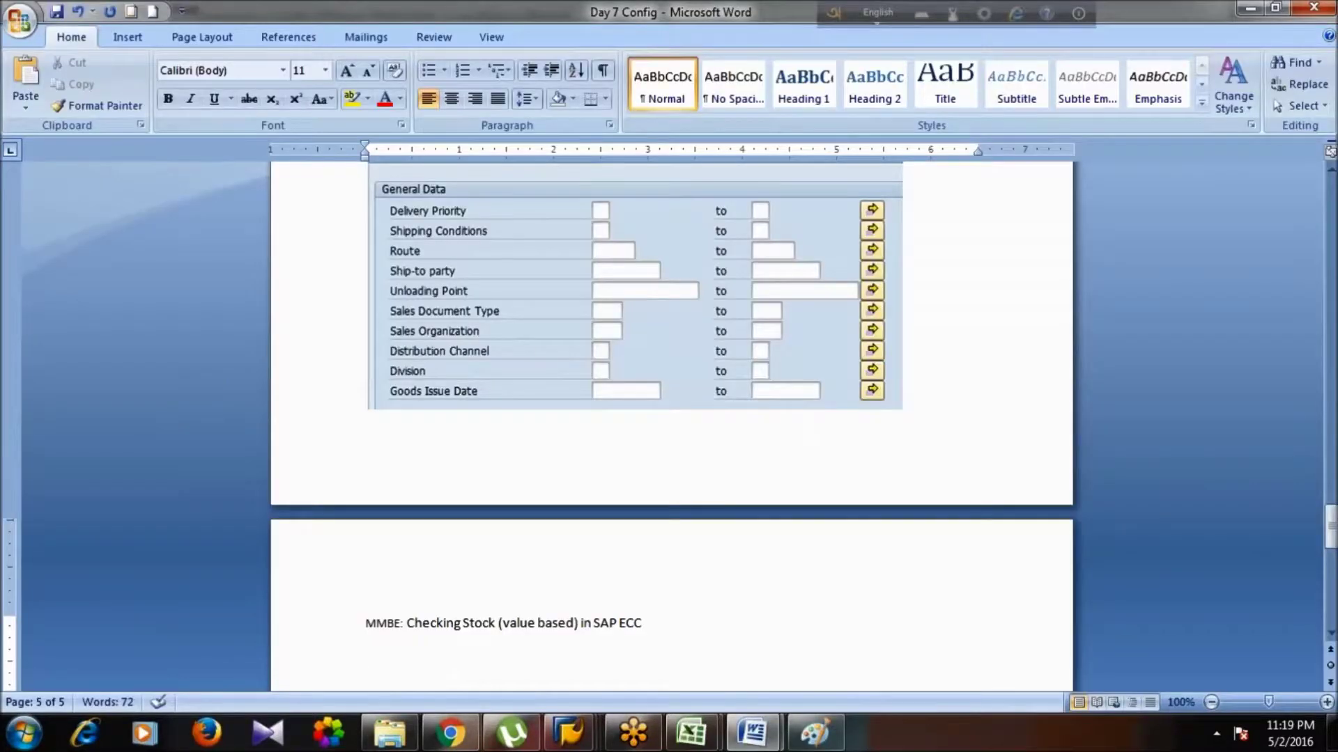
key("ctrl+v")
- Switch to SAP, leave the Stock Overview screen, and run transaction MB1C
key("alt+Tab")
key("alt+Tab")
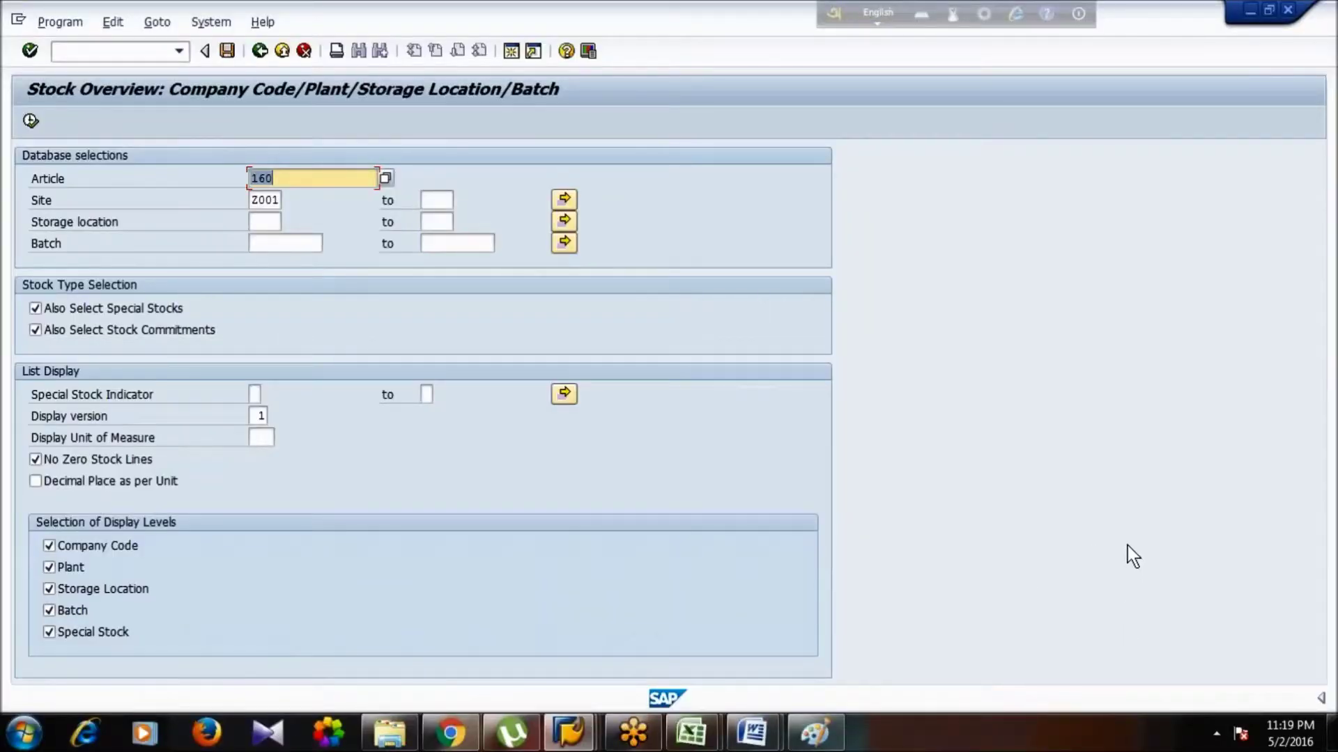
left_click(259, 51)
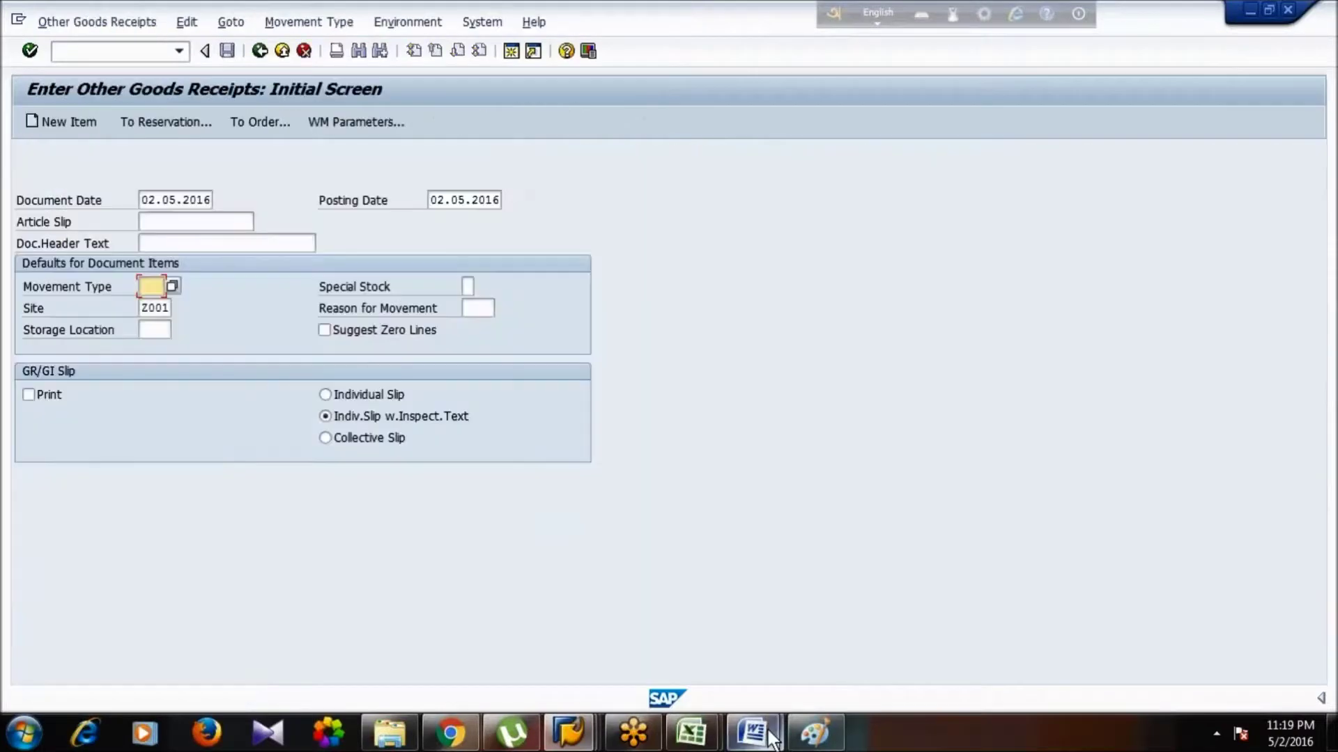
- Add the title "MB1C: Posting Goods Receipt (only if zero stock!) in SAP ECC" below the Stock Overview picture in Day 7 Config
mouse_move(772, 738)
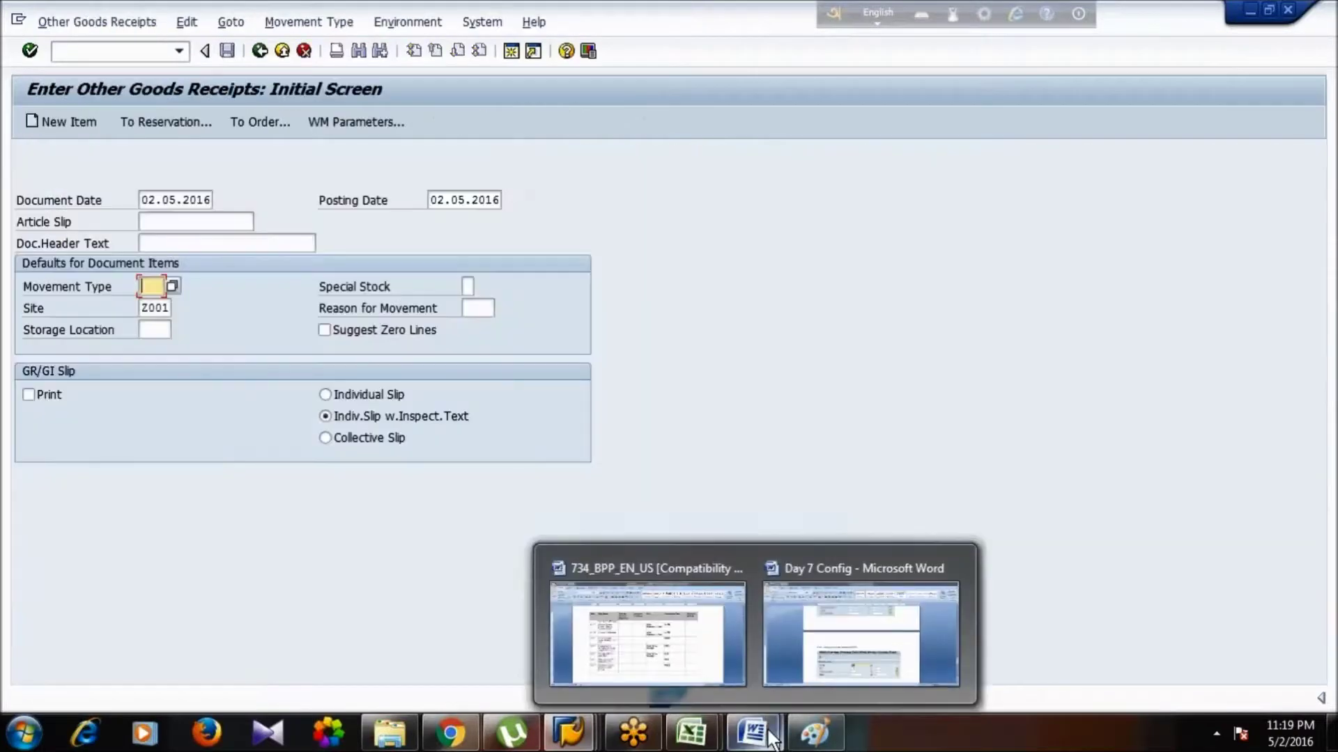
left_click(846, 646)
type("MB1C:")
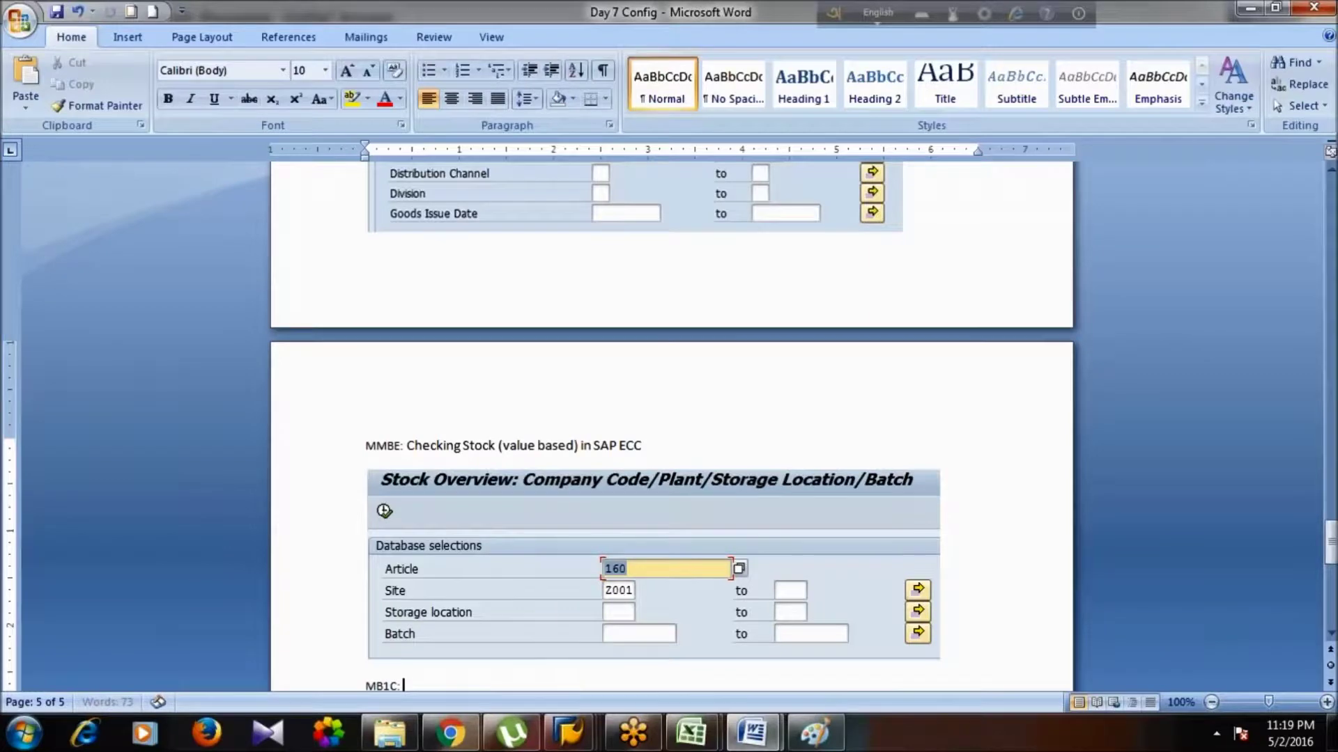
key("ctrl+v")
key("Return")
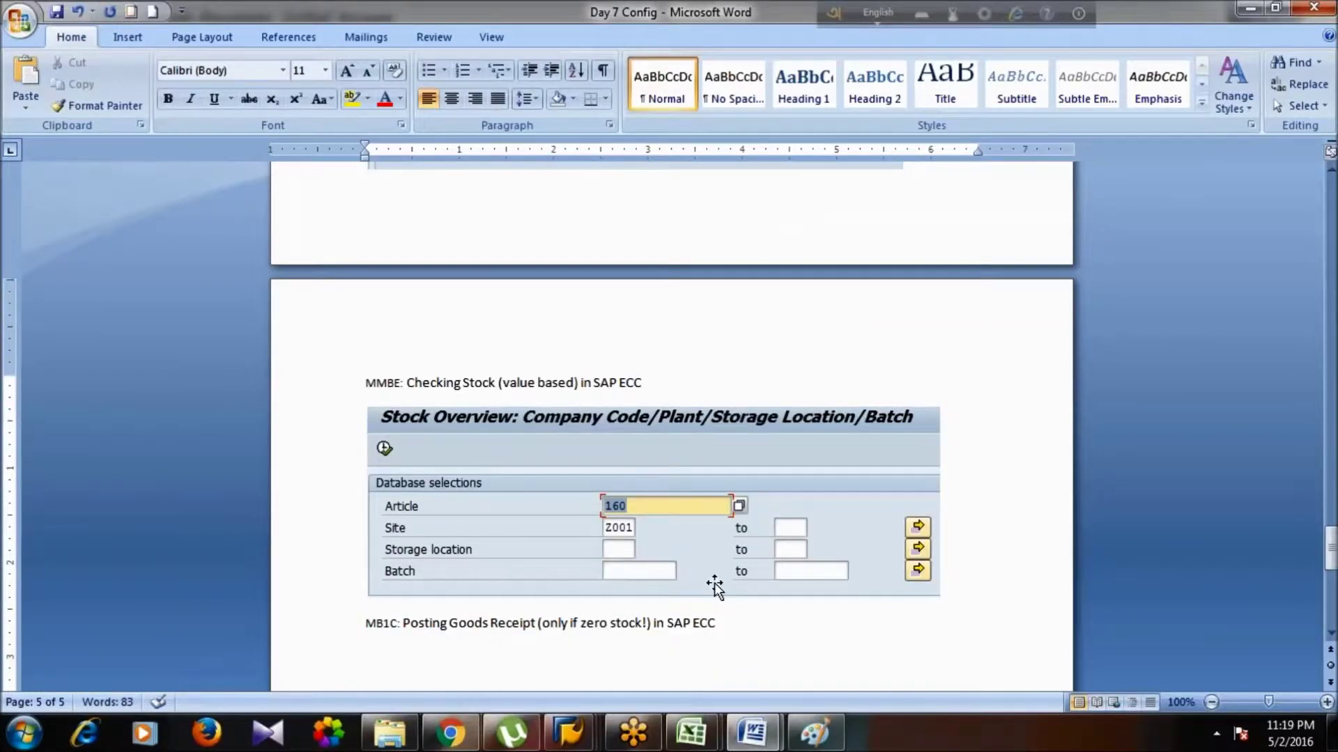
- Capture SAP's Enter Other Goods Receipts screen, crop it in Paint to about 515 × 390 px, and insert it under the MB1C title
key("alt+Tab")
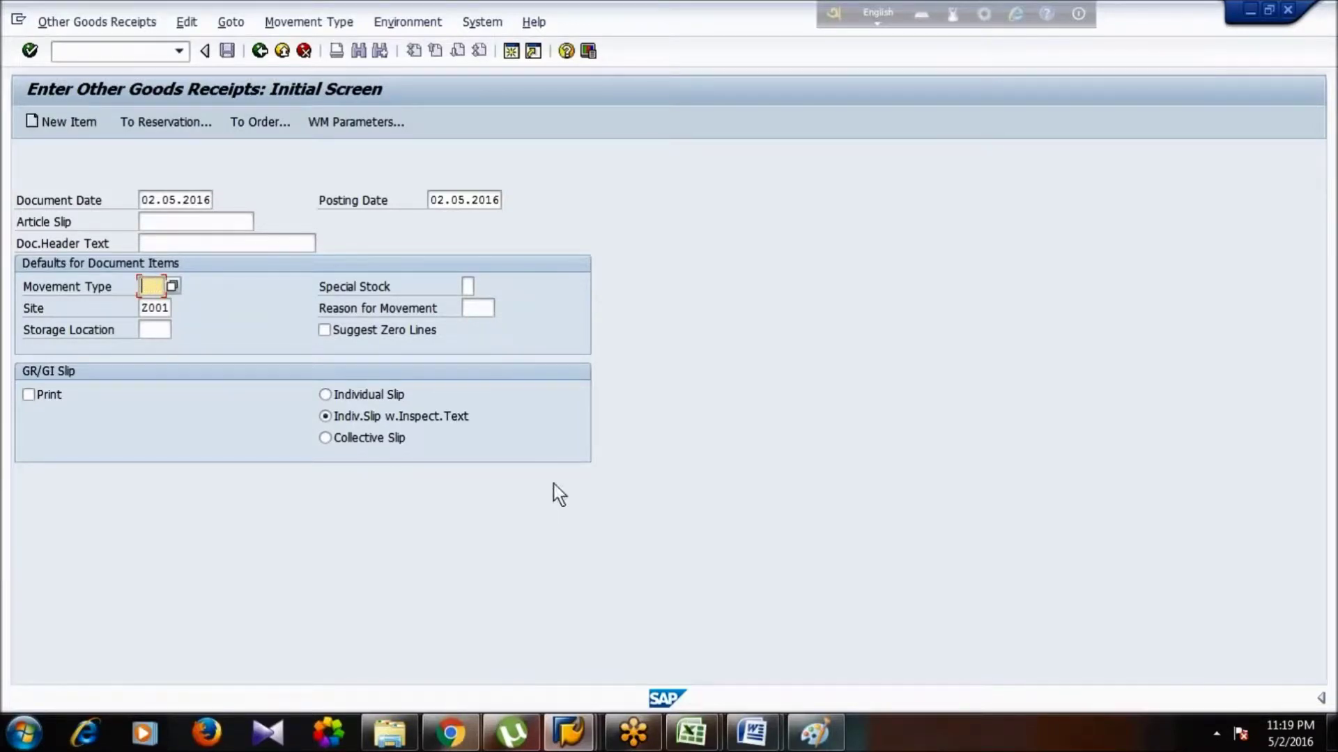
key("alt+Tab")
key("alt+Tab")
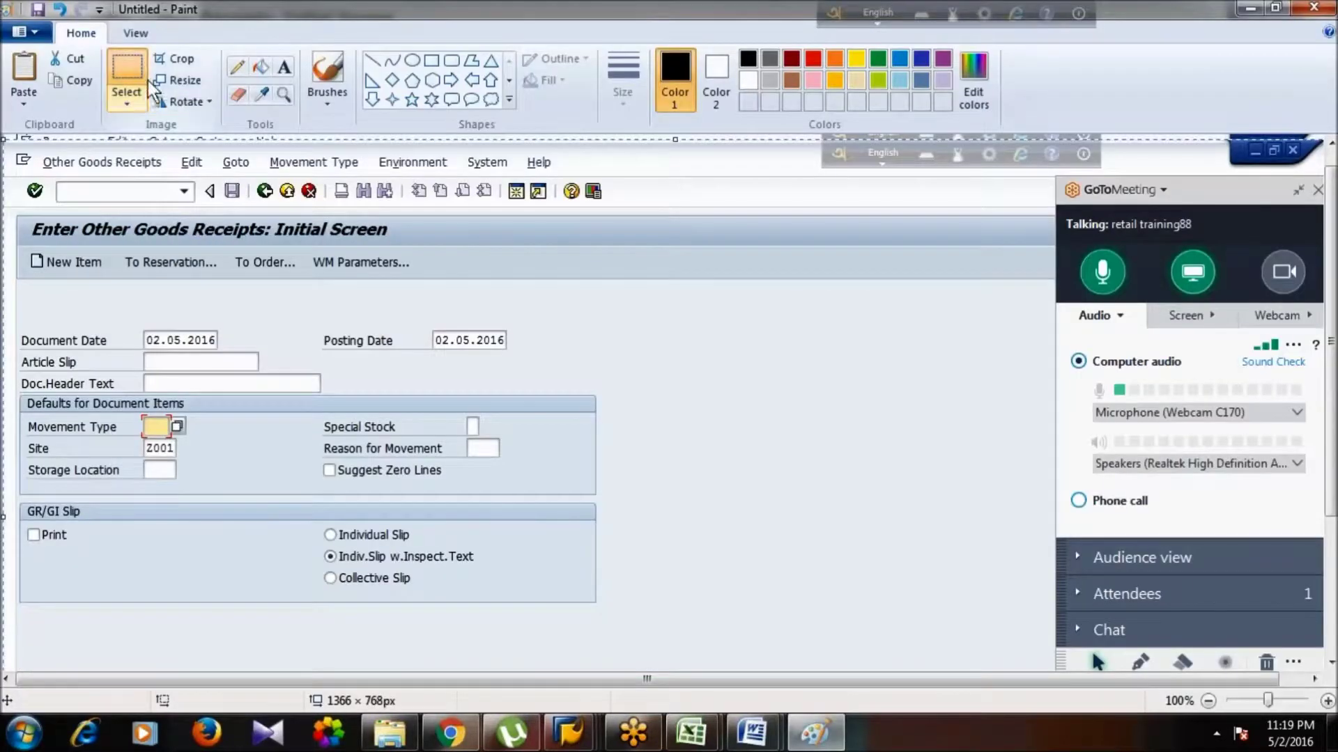
left_click(127, 70)
mouse_move(16, 215)
left_mouse_down()
mouse_move(358, 452)
mouse_move(527, 614)
mouse_move(522, 599)
left_mouse_up()
key("alt+Tab")
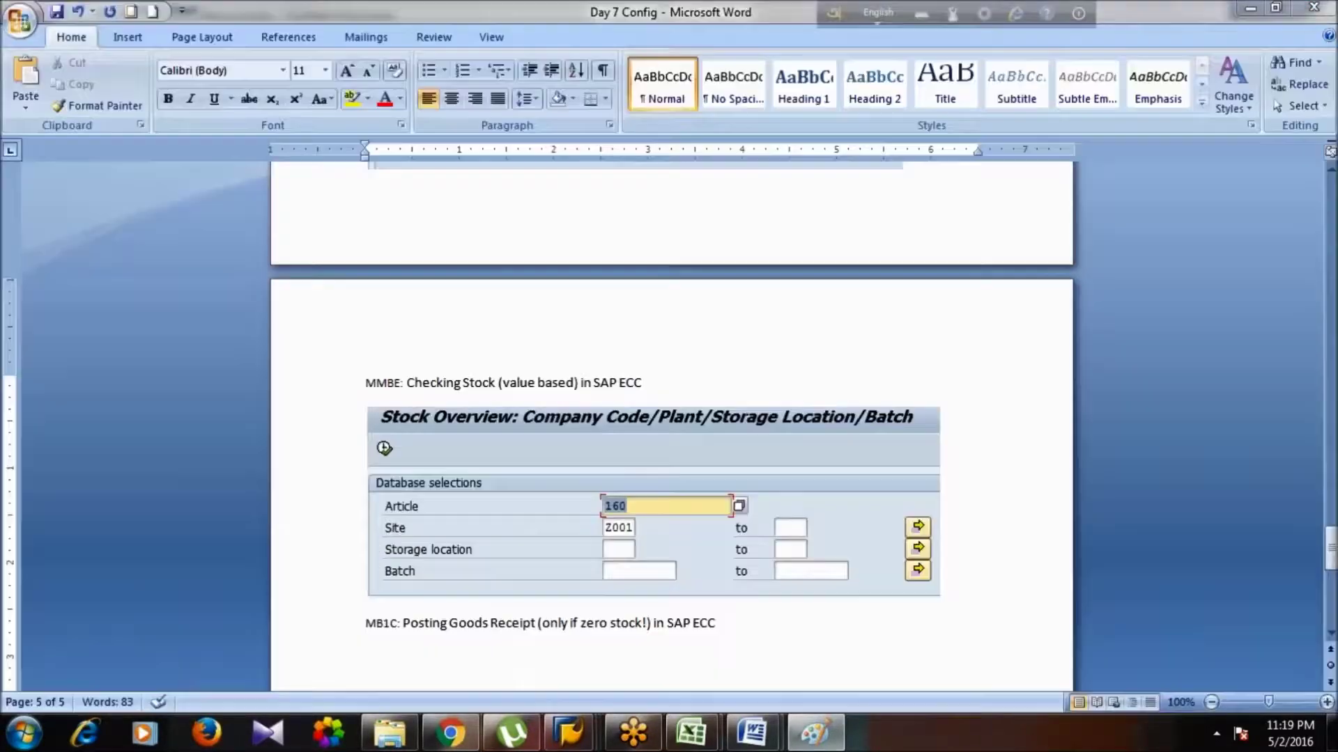
key("ctrl+v")
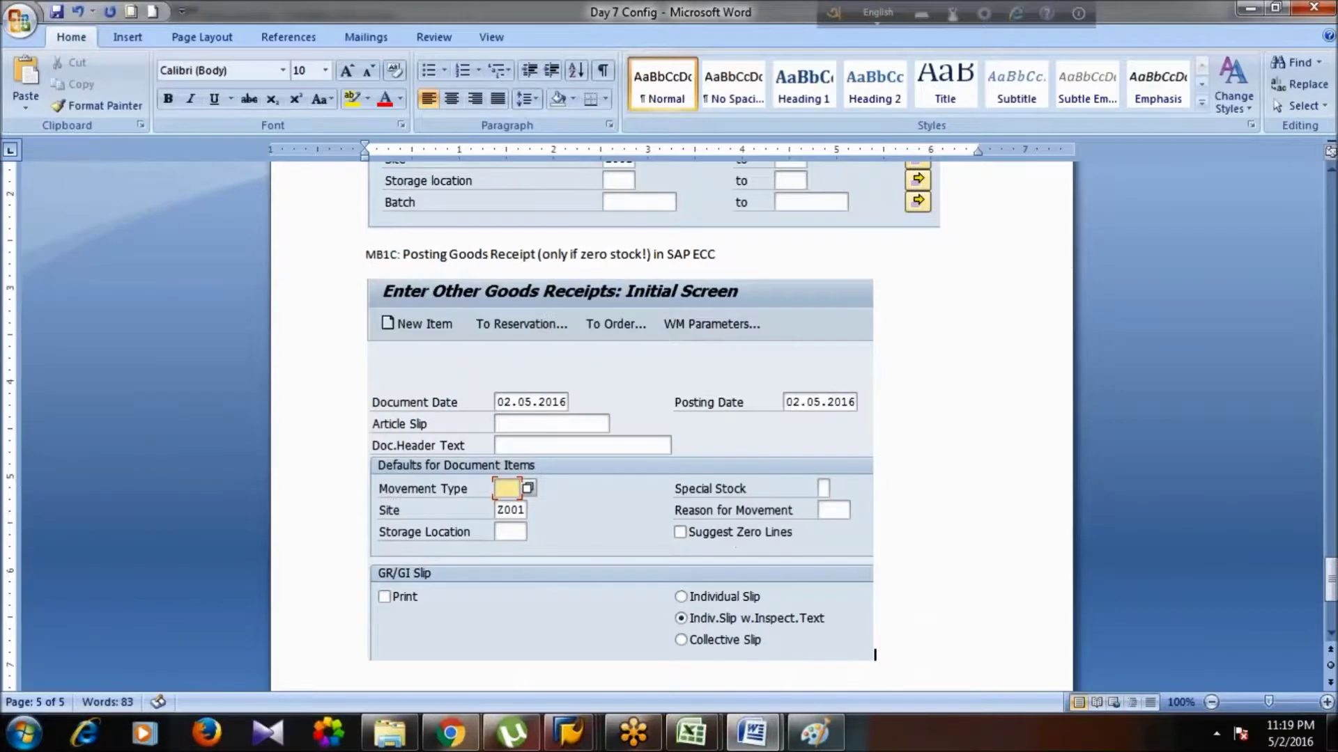
- Switch to SAP, leave the Enter Other Goods Receipts screen, and run transaction VKP1
key("alt+Tab")
key("Tab")
key("Tab")
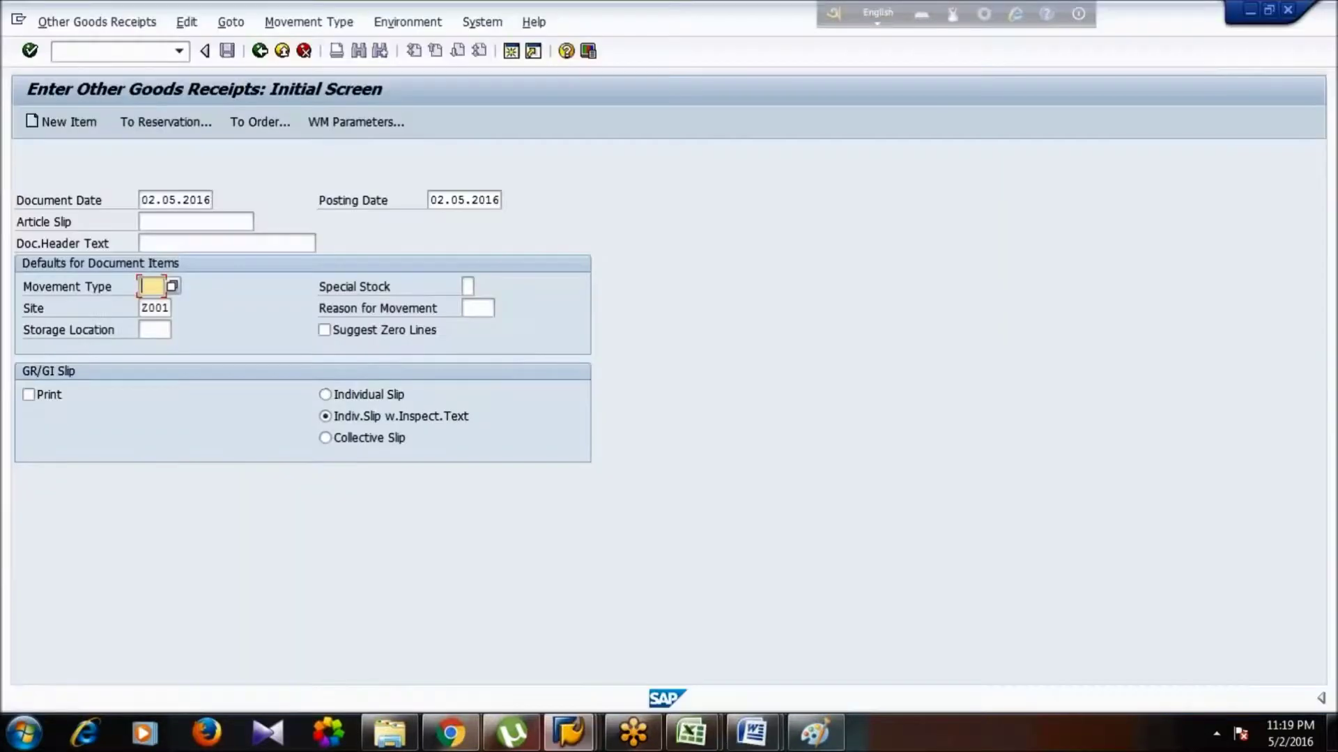
left_click(256, 52)
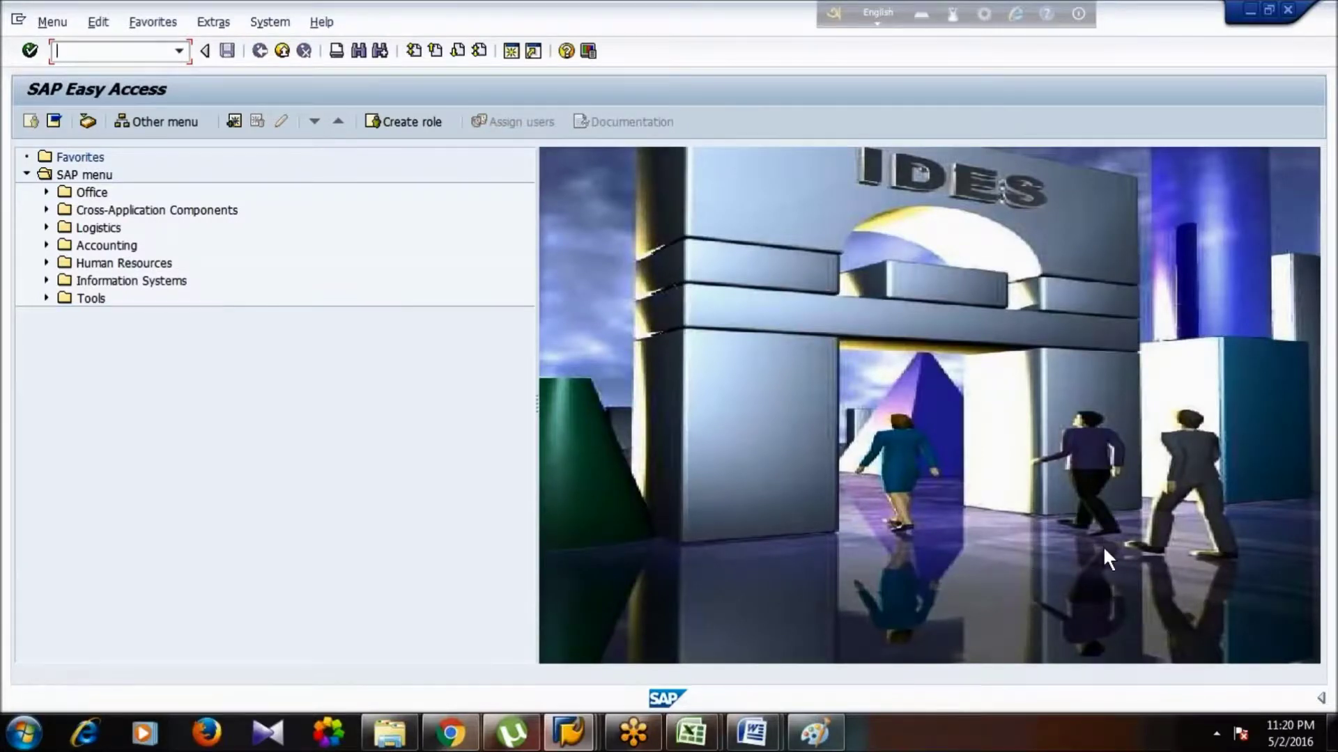
key("alt+Tab")
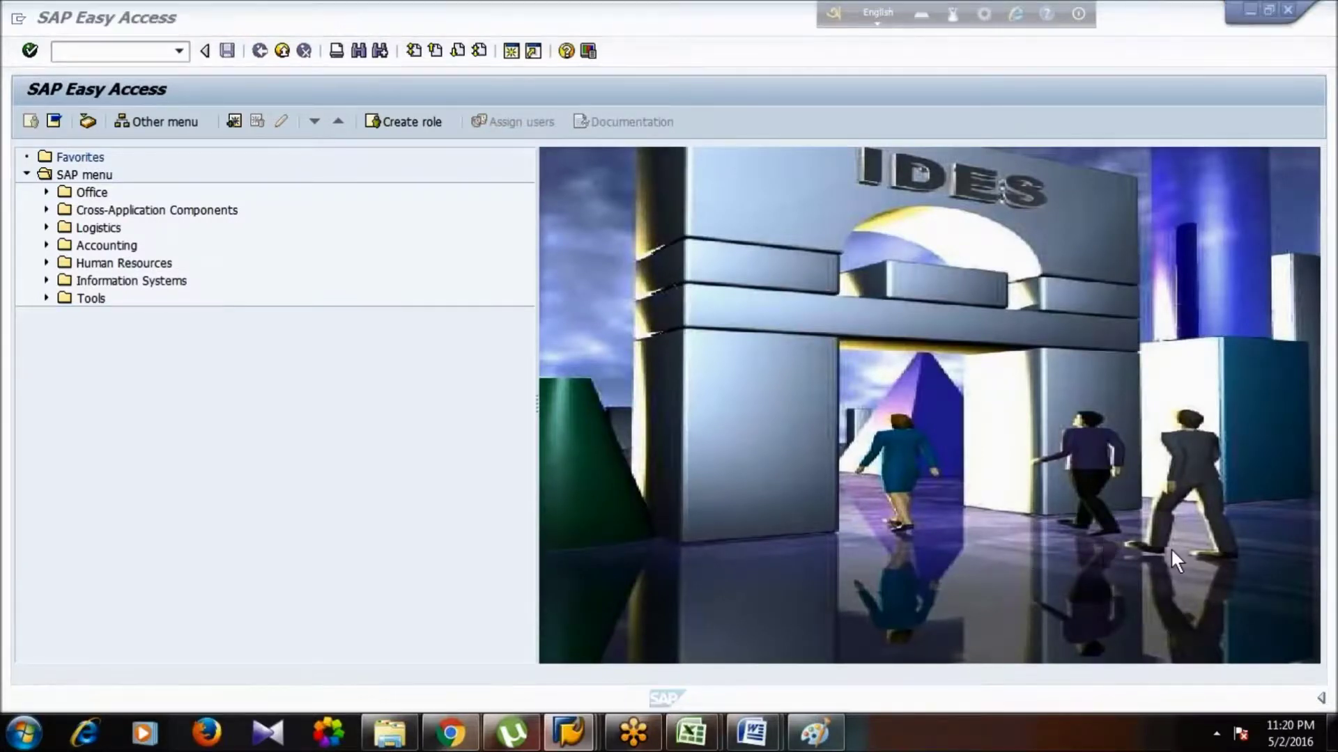
left_click(130, 46)
type("vkp")
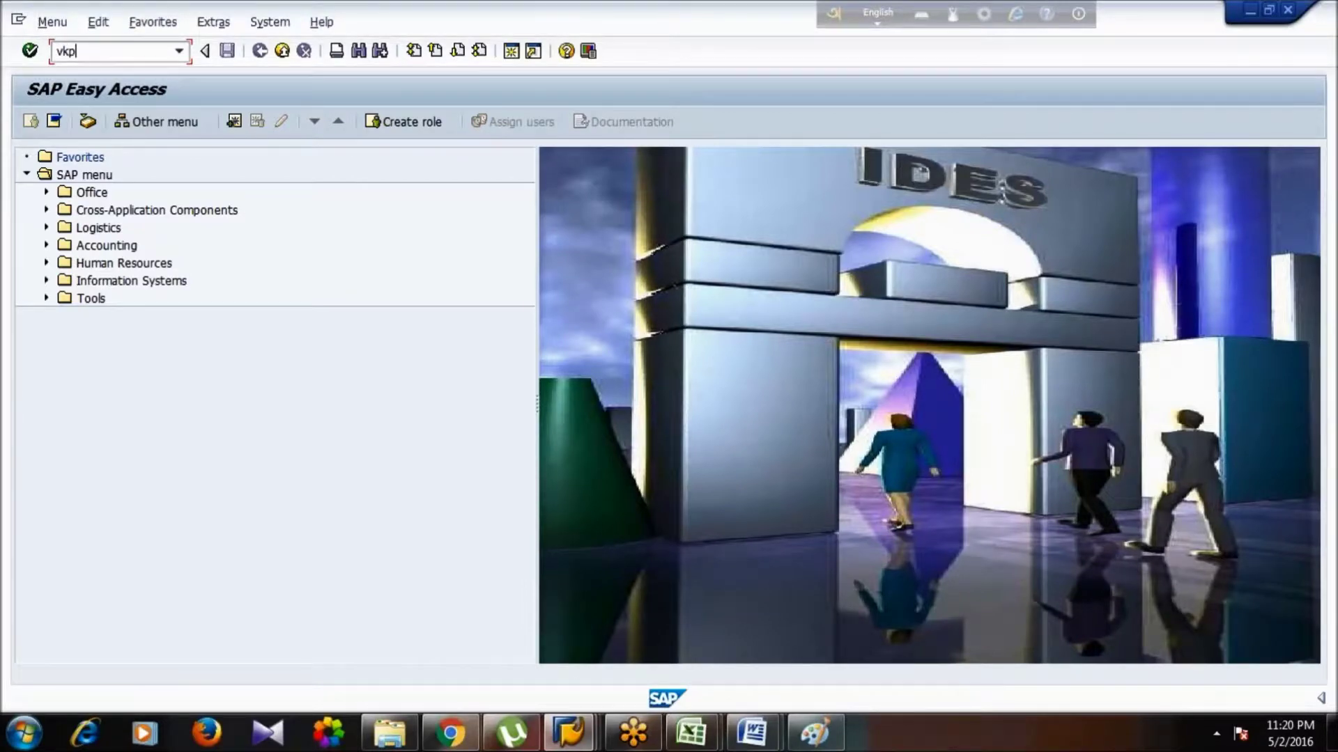
type("1")
key("Return")
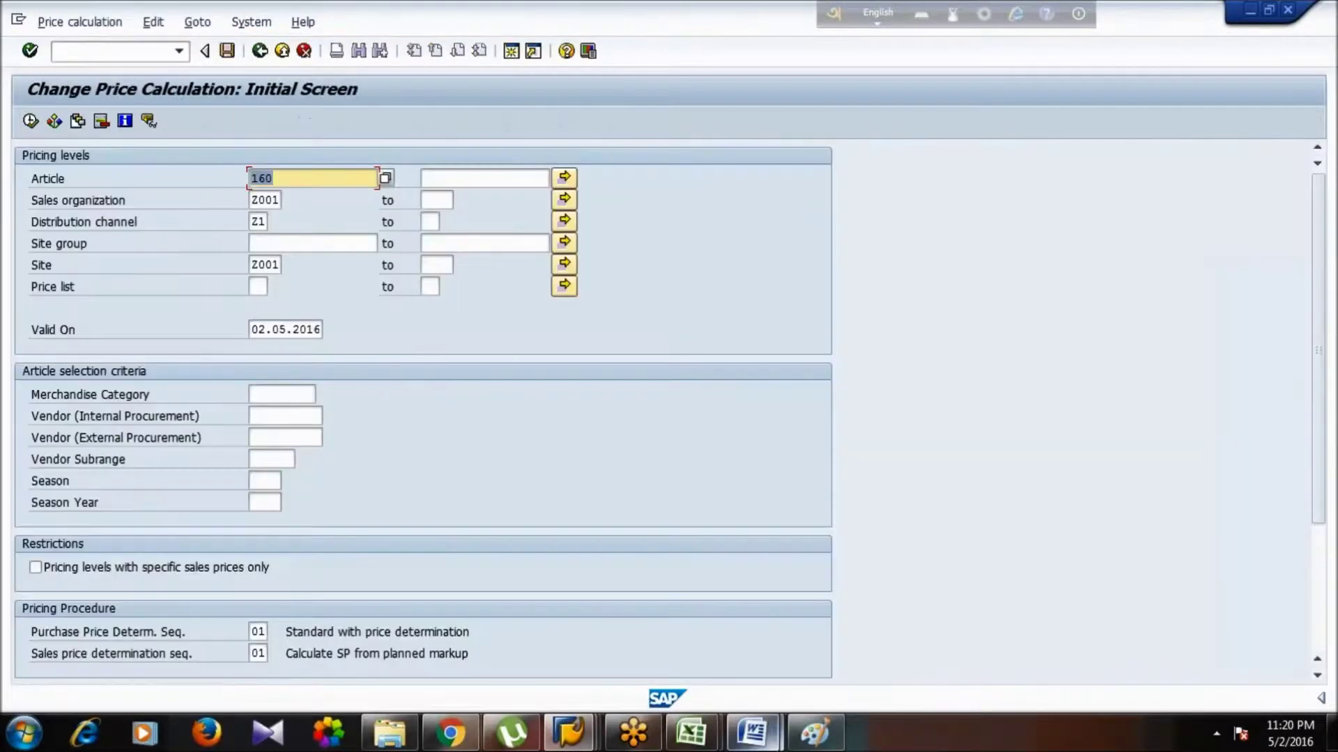
- Add the title "VKP1: Changing Price in SAP ECC" below the Enter Other Goods Receipts picture in Day 7 Config
mouse_move(753, 733)
left_click(830, 649)
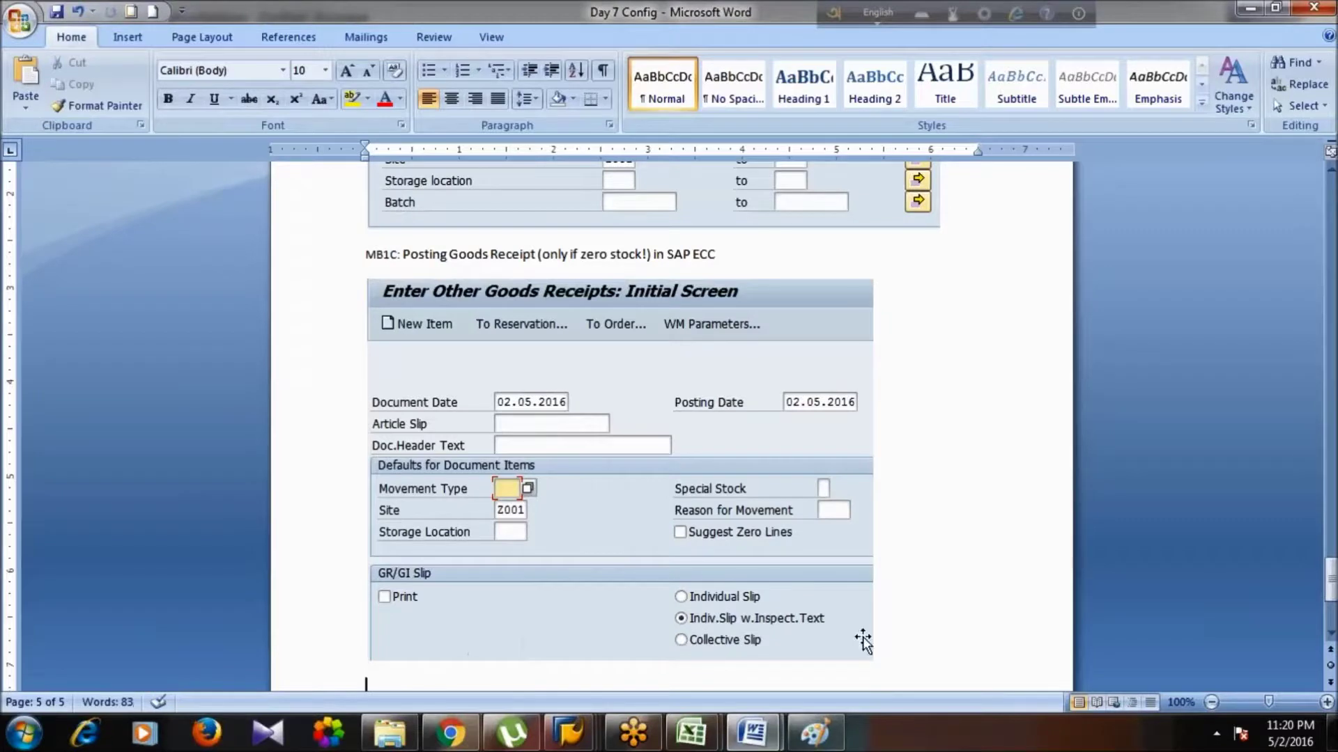
type("vKP1:")
key("ctrl+v")
key("Return")
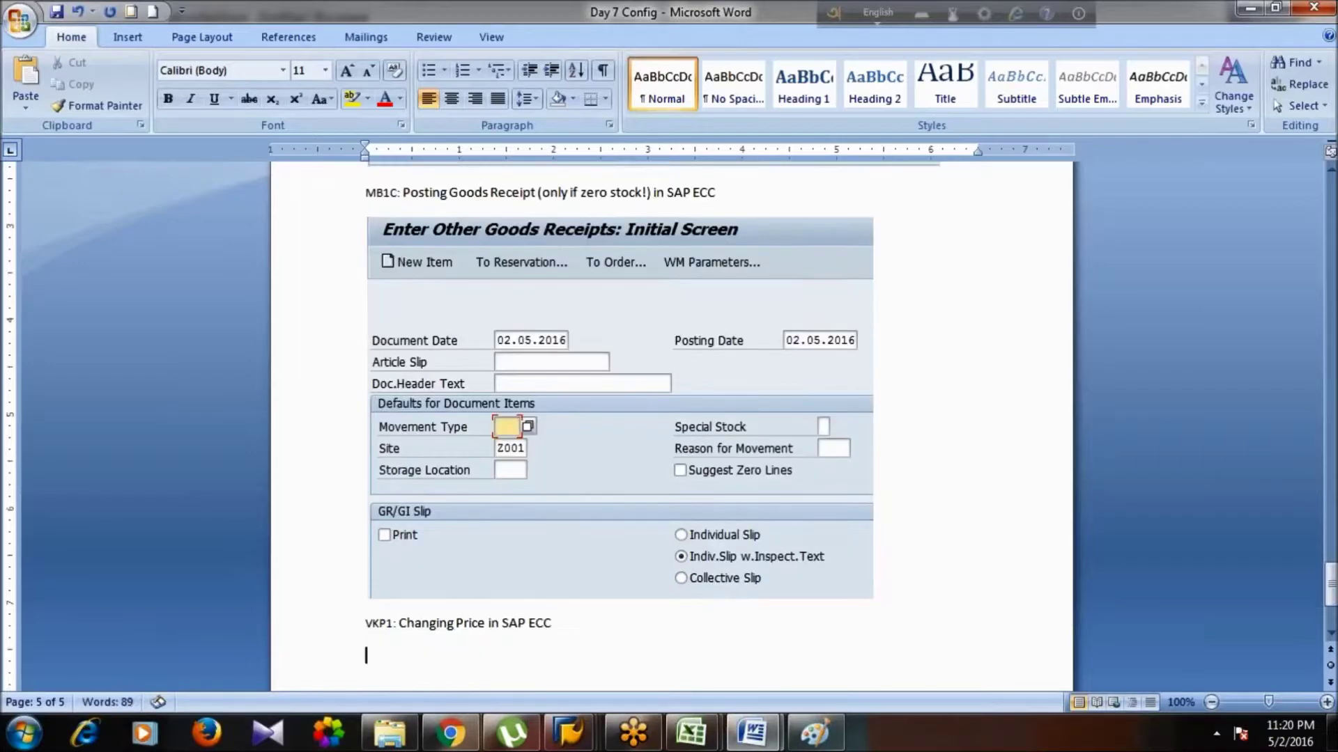
left_click_drag(1331, 592, 1332, 610)
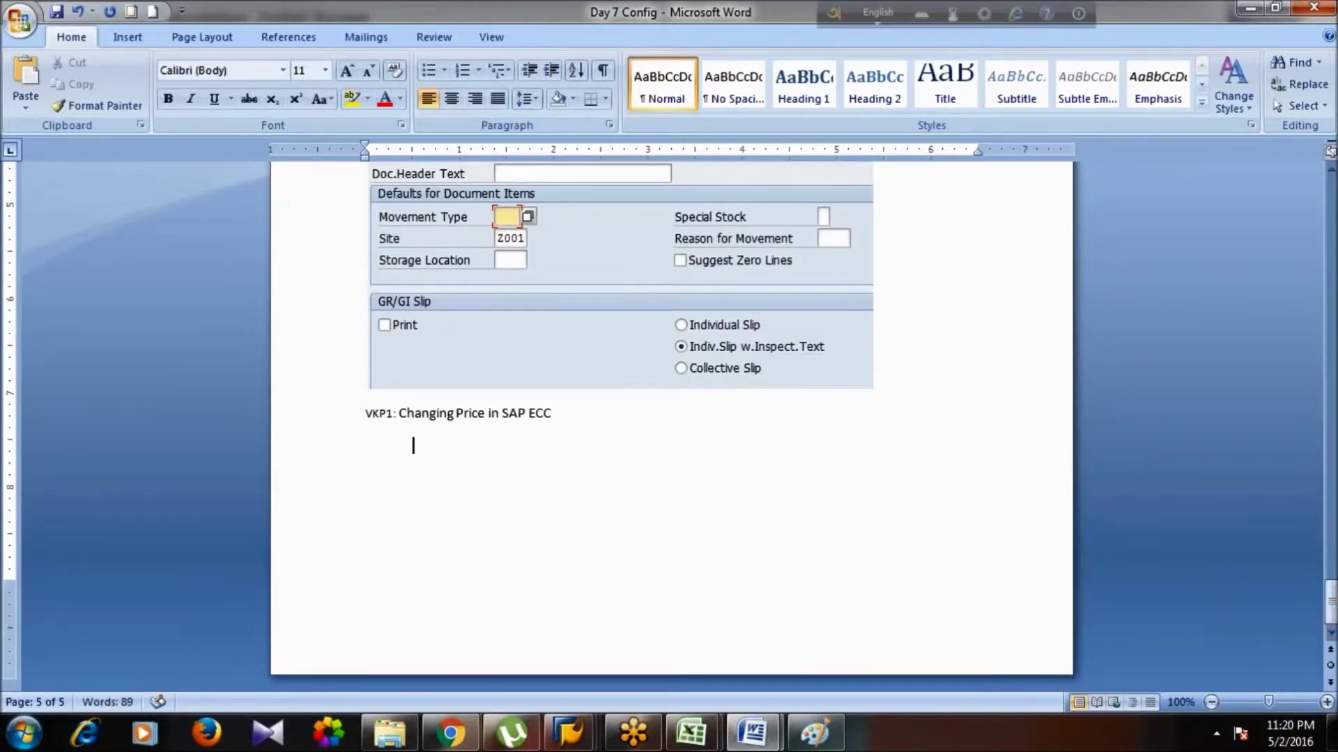
- Capture SAP's Change Price Calculation screen, crop it in Paint from its title to Valid On, and insert it under the VKP1 title
key("alt+Tab")
key("alt+Tab")
key("alt+Tab")
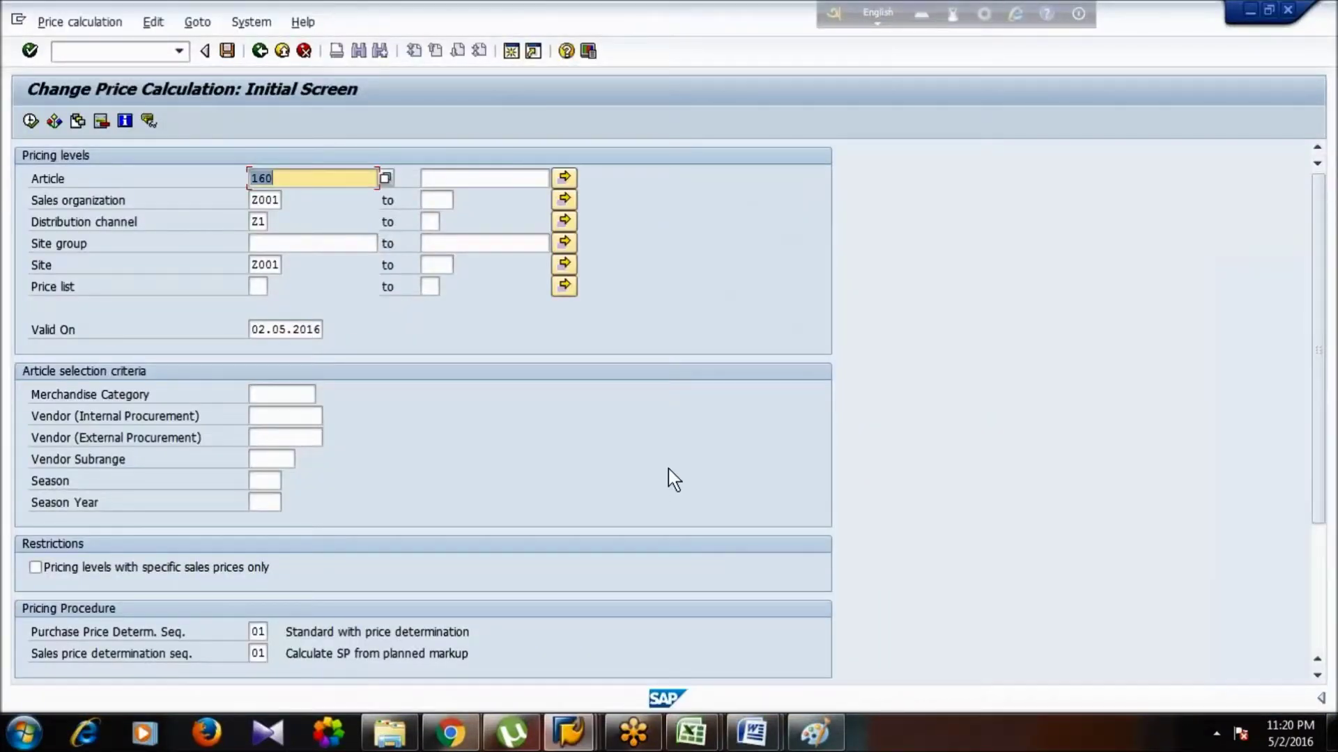
key("Print")
key("alt+Tab")
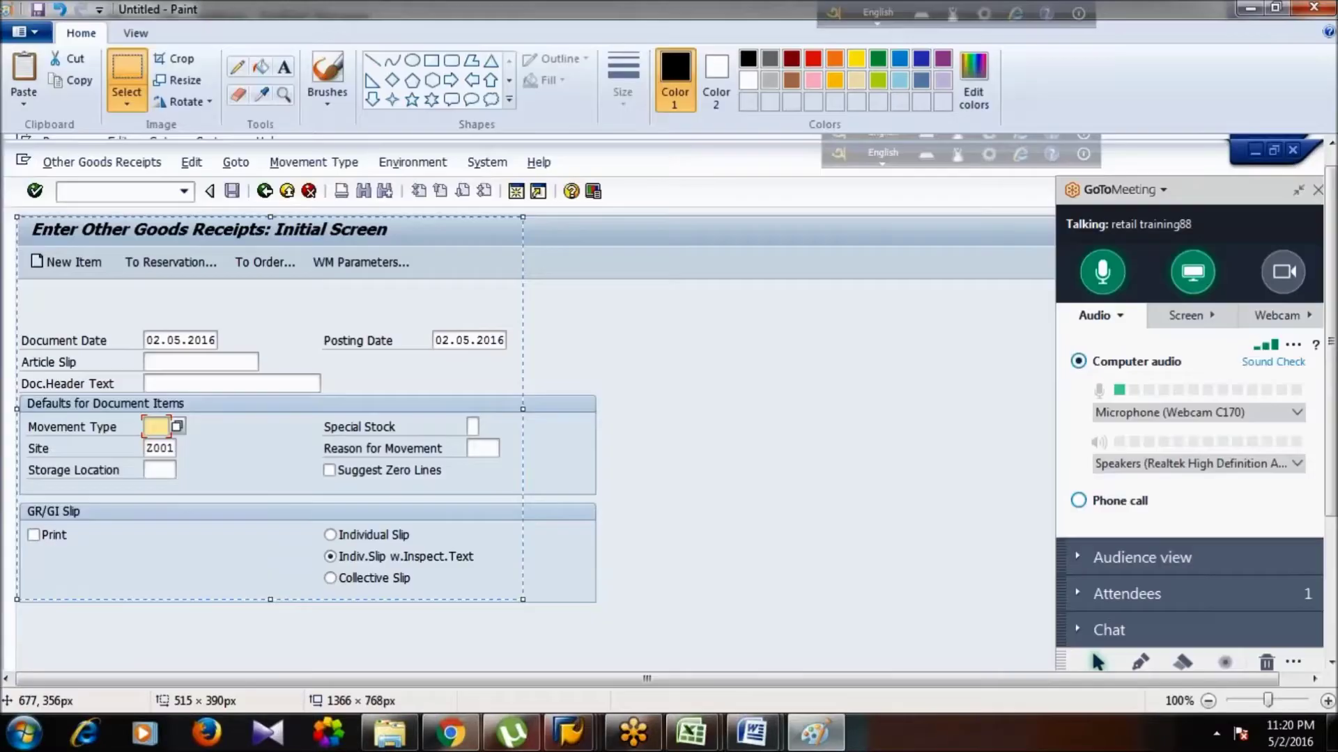
key("ctrl+v")
left_click(129, 78)
mouse_move(19, 218)
left_mouse_down()
mouse_move(589, 469)
mouse_move(591, 488)
left_mouse_up()
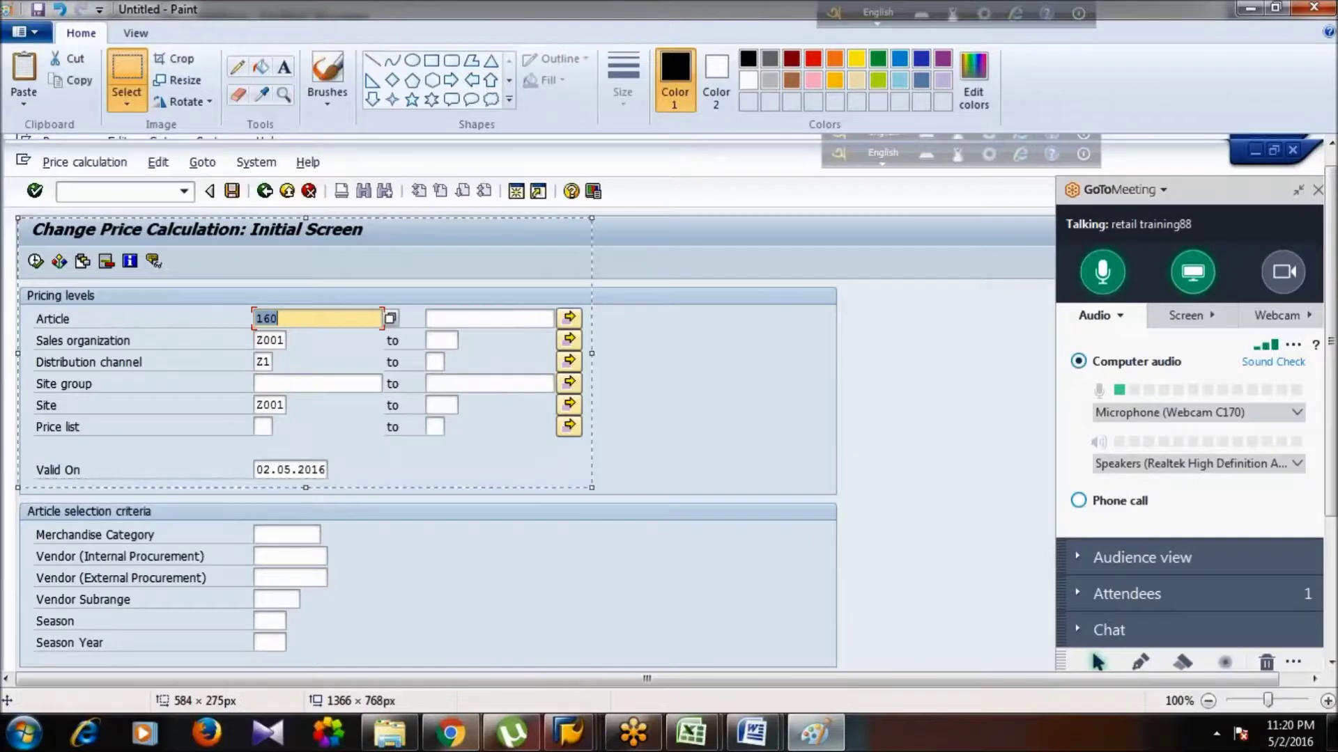
key("alt+Tab")
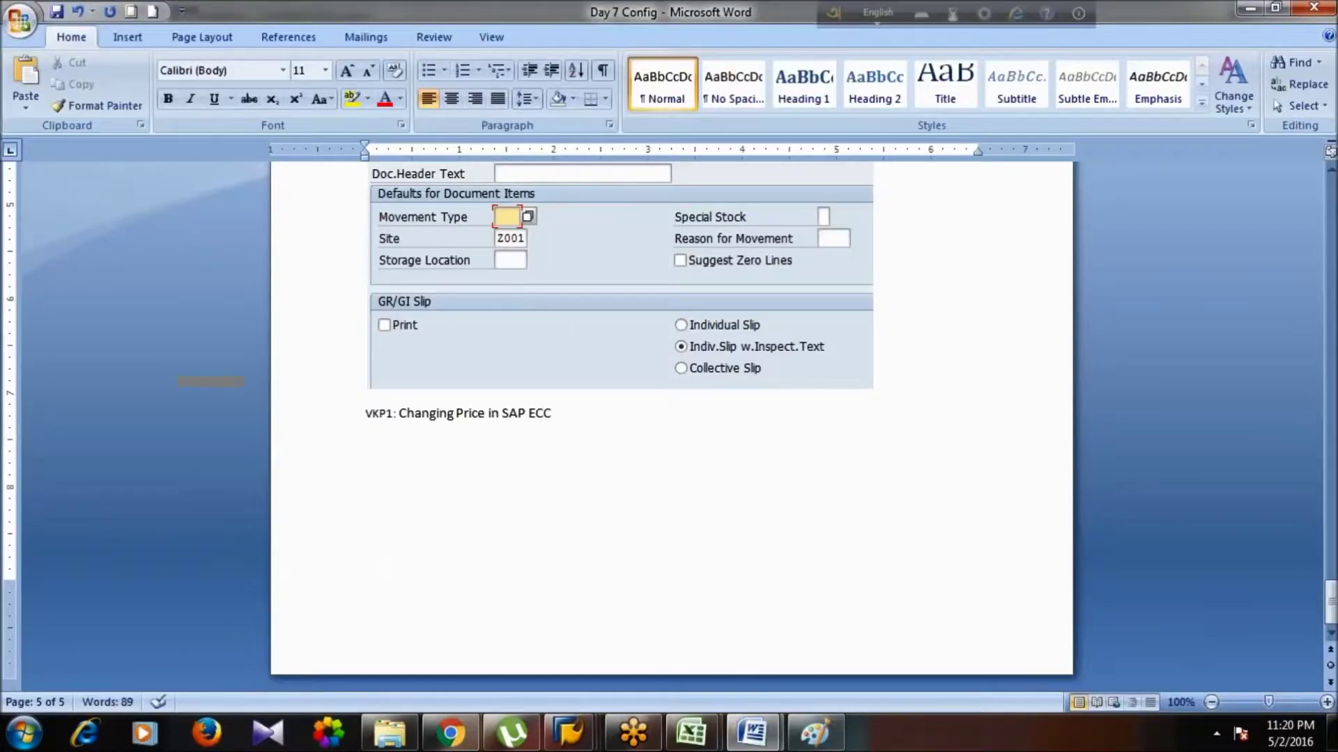
key("ctrl+v")
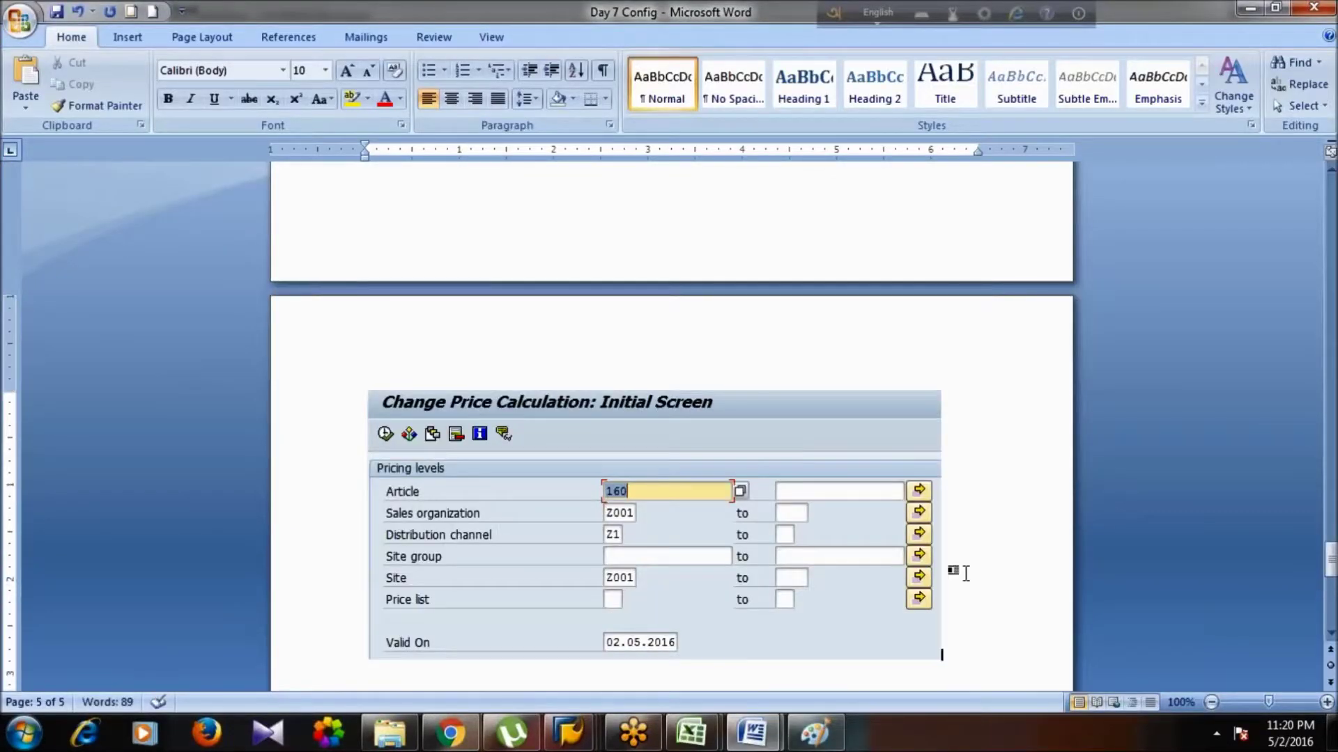
- Shrink the Change Price Calculation and Enter Other Goods Receipts pictures proportionally in Day 7 Config
left_click(940, 570)
left_click_drag(941, 660, 862, 623)
scroll(852, 388, "up", 15)
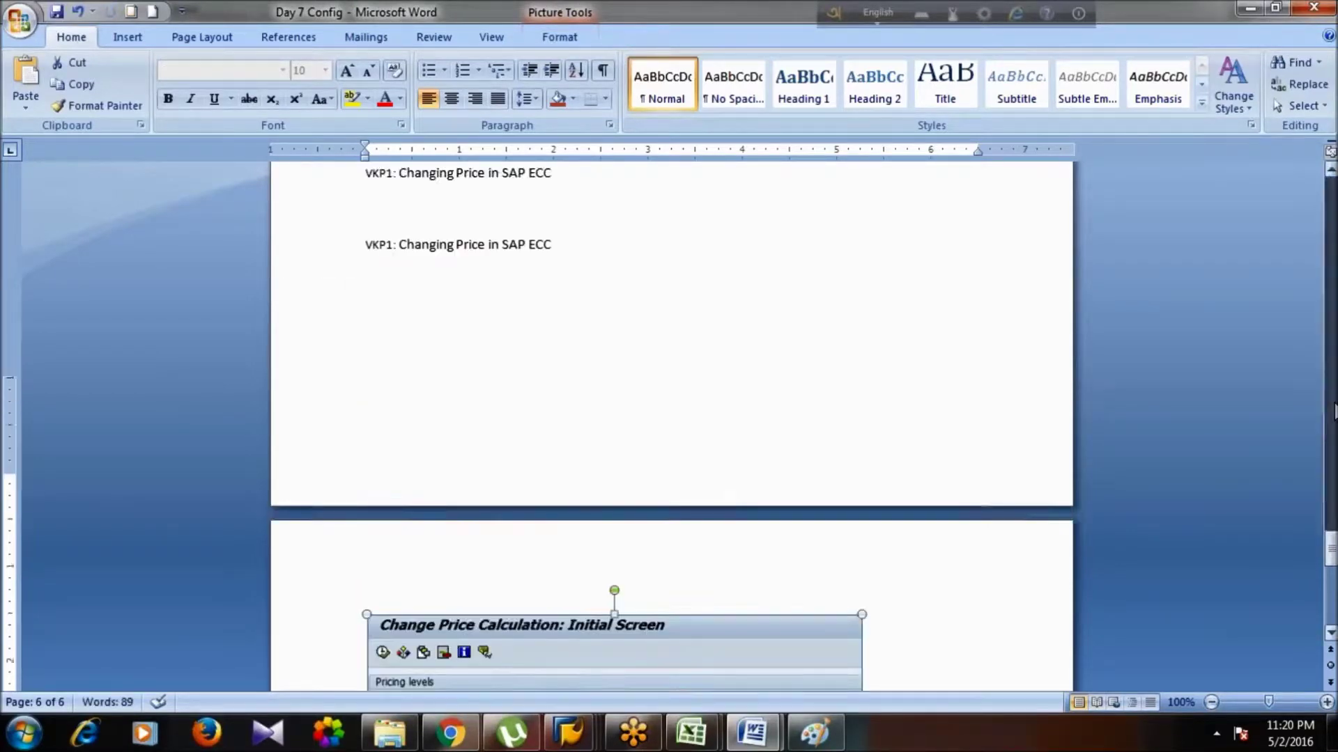
left_click_drag(873, 510, 811, 464)
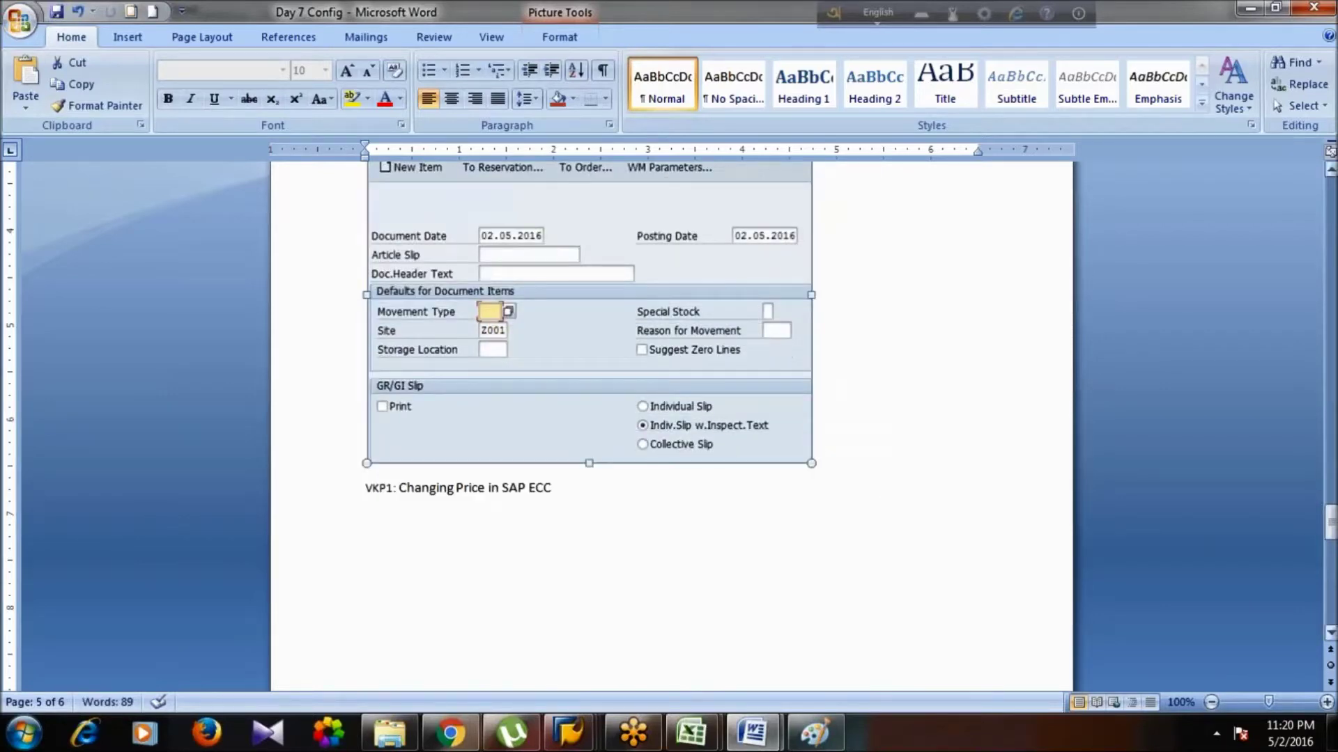
- Shrink the Stock Overview picture, and reduce the Change Price Calculation picture further so it fits on the page of its VKP1 title
left_click_drag(1330, 526, 1331, 492)
left_click(923, 498)
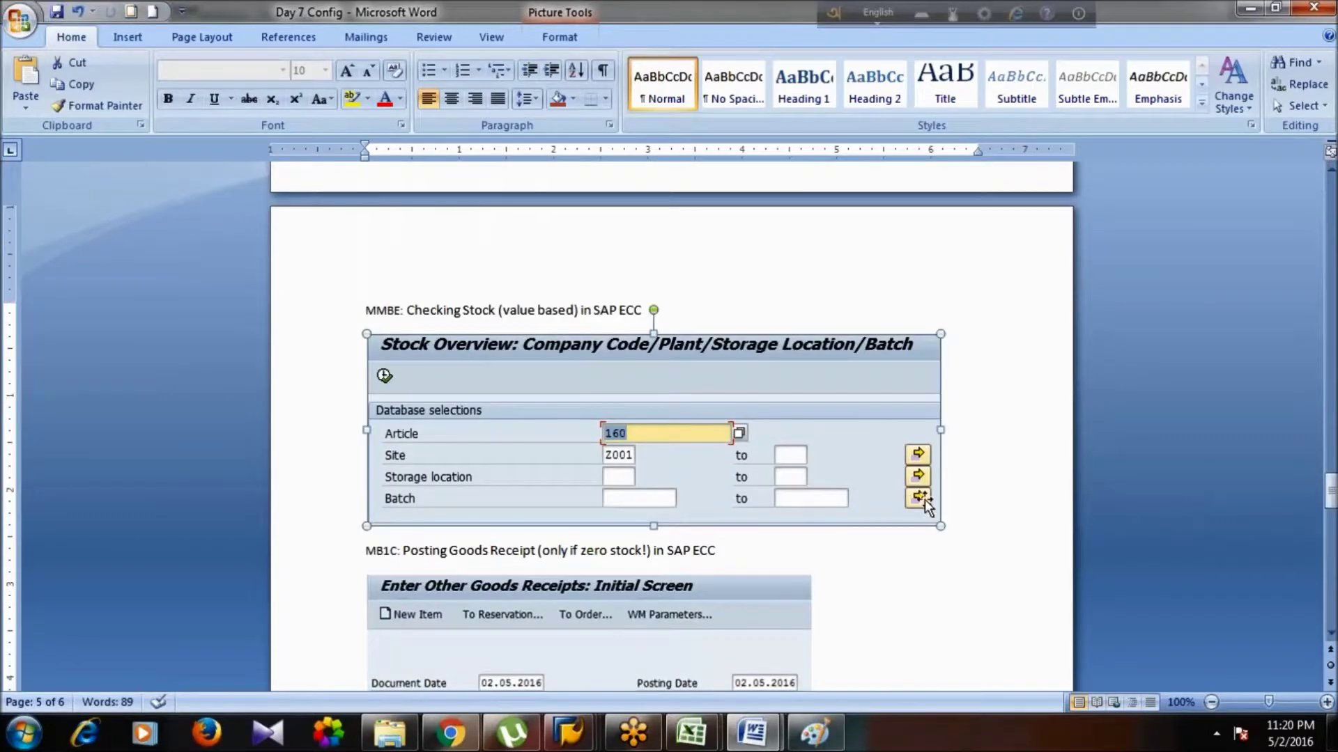
left_click_drag(941, 526, 864, 476)
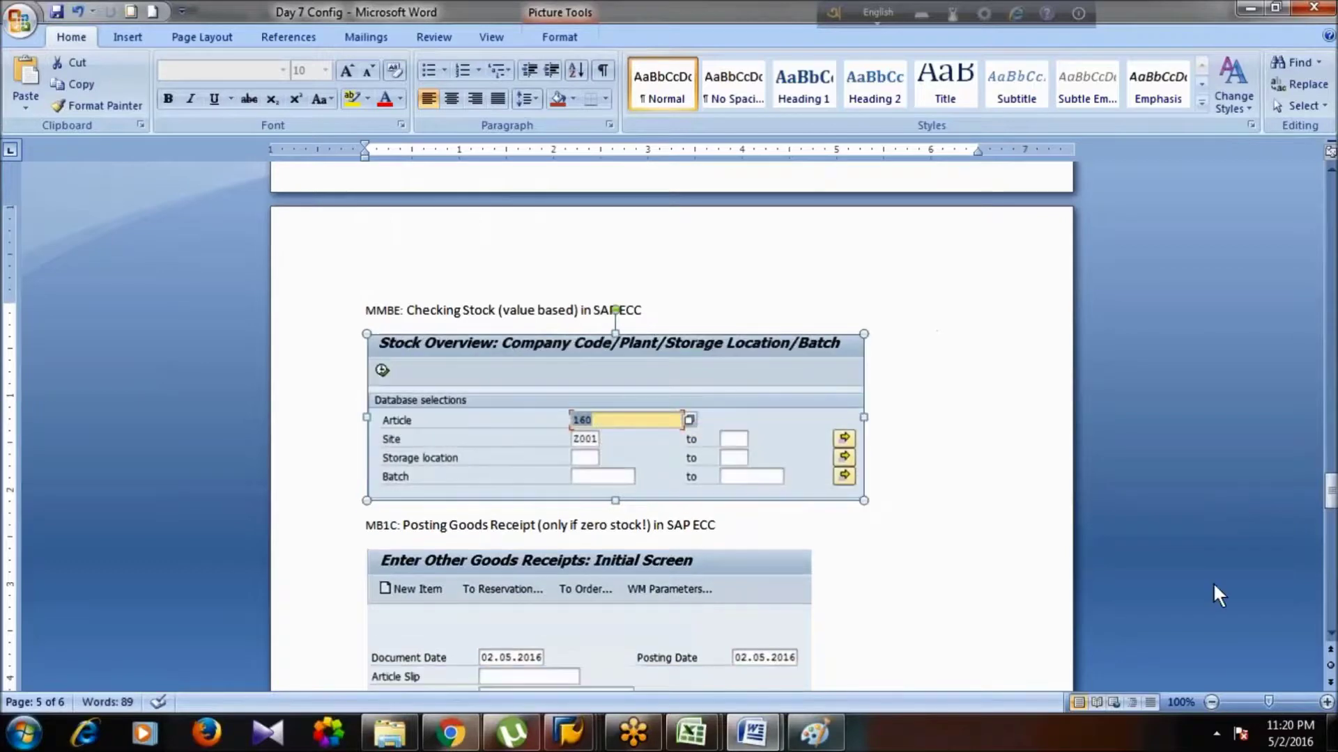
left_click_drag(1331, 495, 1331, 560)
left_click(855, 567)
left_click_drag(859, 601, 822, 561)
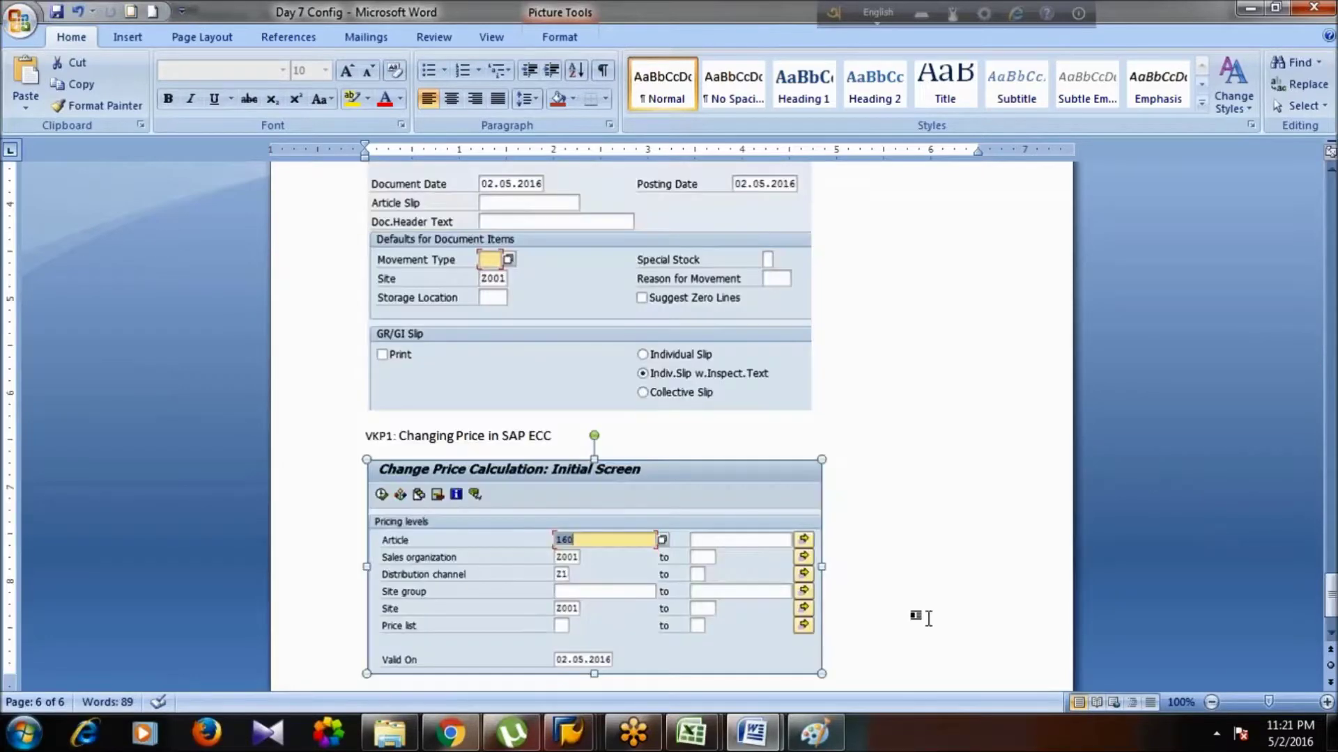
left_click(917, 618)
key("Down")
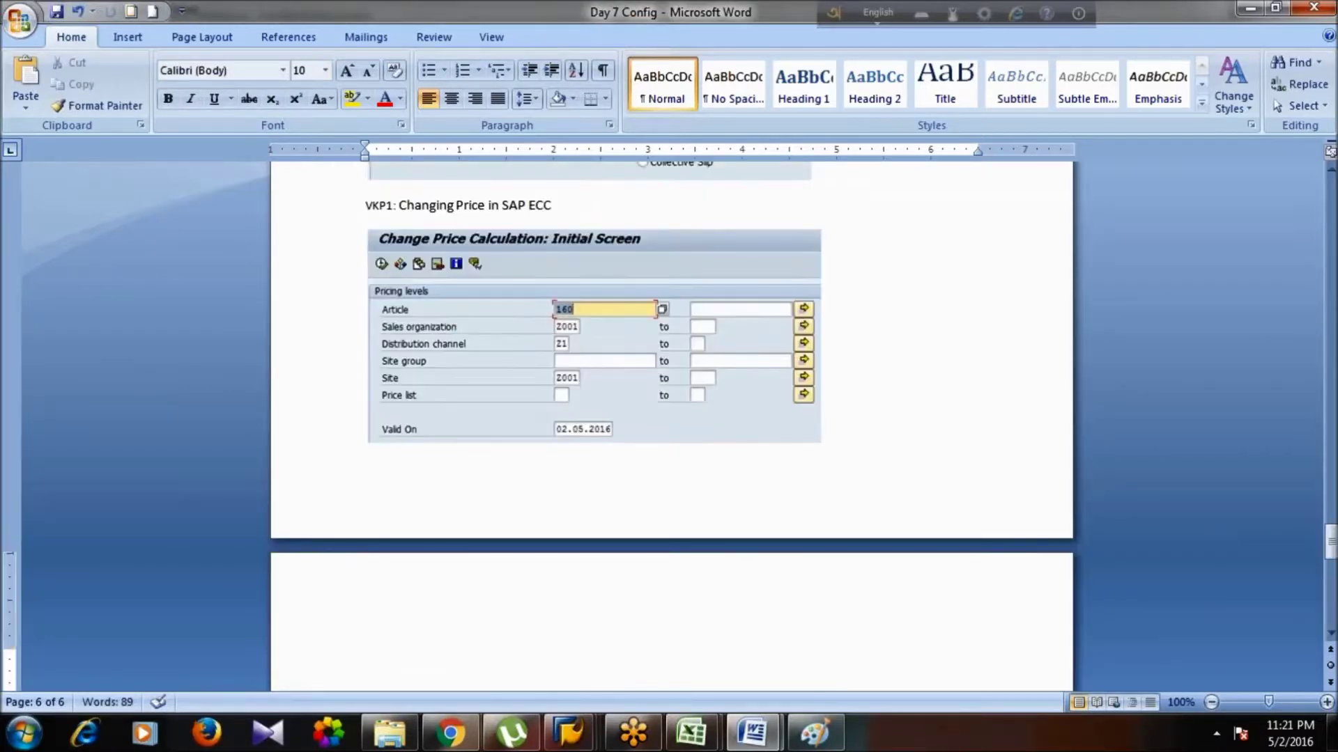
key("alt+Tab")
key("alt+Tab")
key("BackSpace")
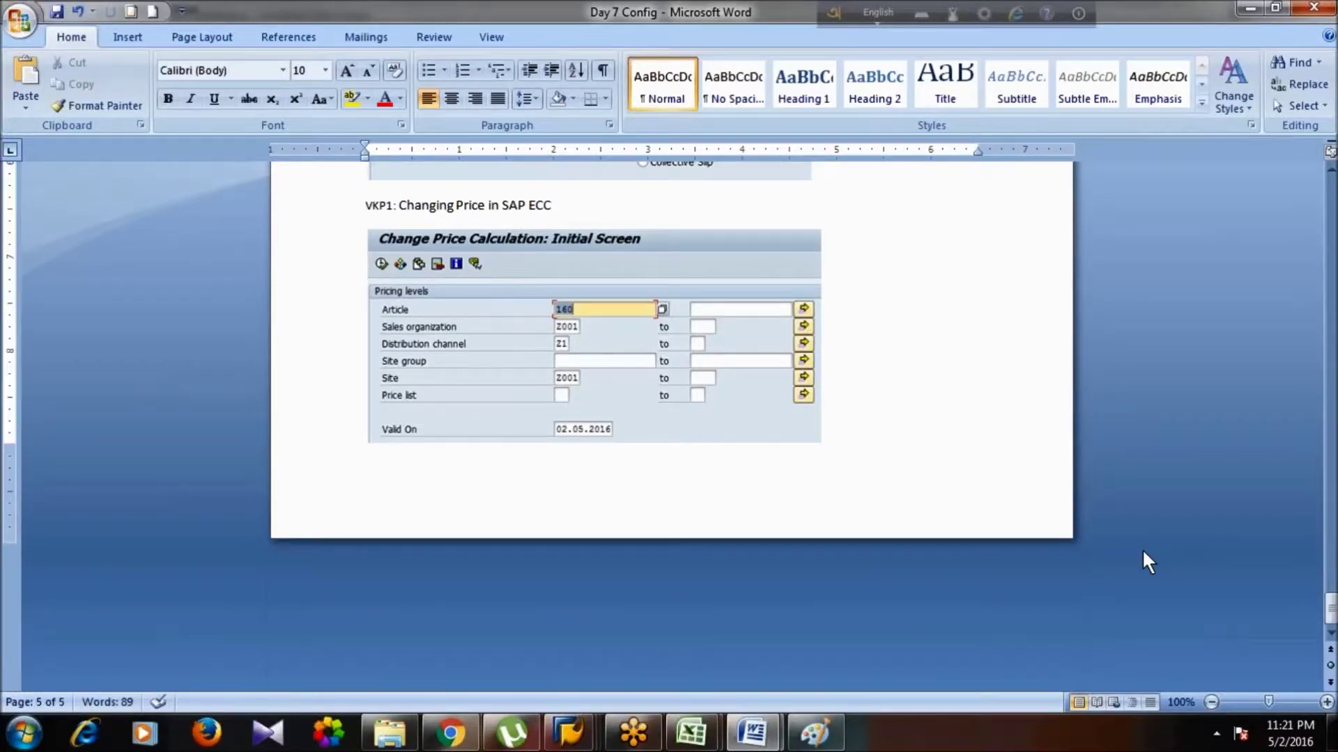
- Switch to SAP Easy Access and start transaction VKU6
key("alt+Tab")
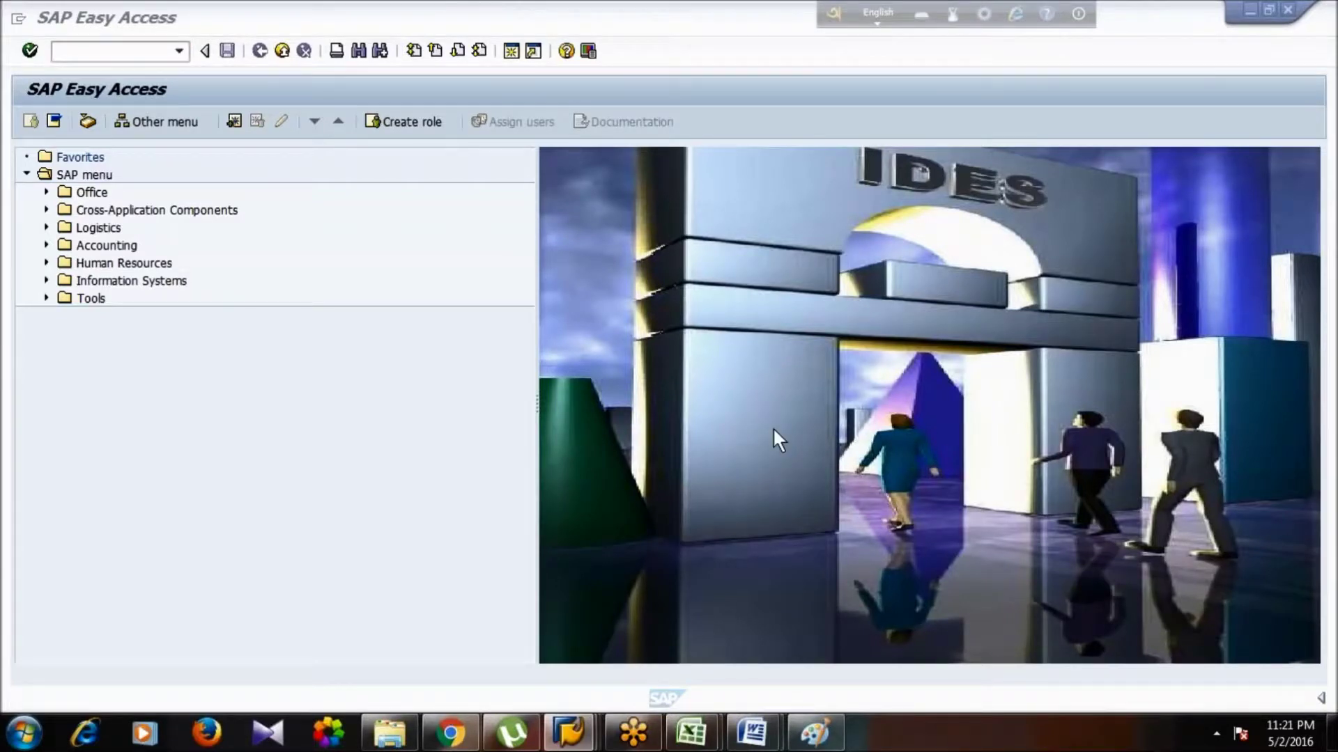
left_click(73, 45)
type("vku")
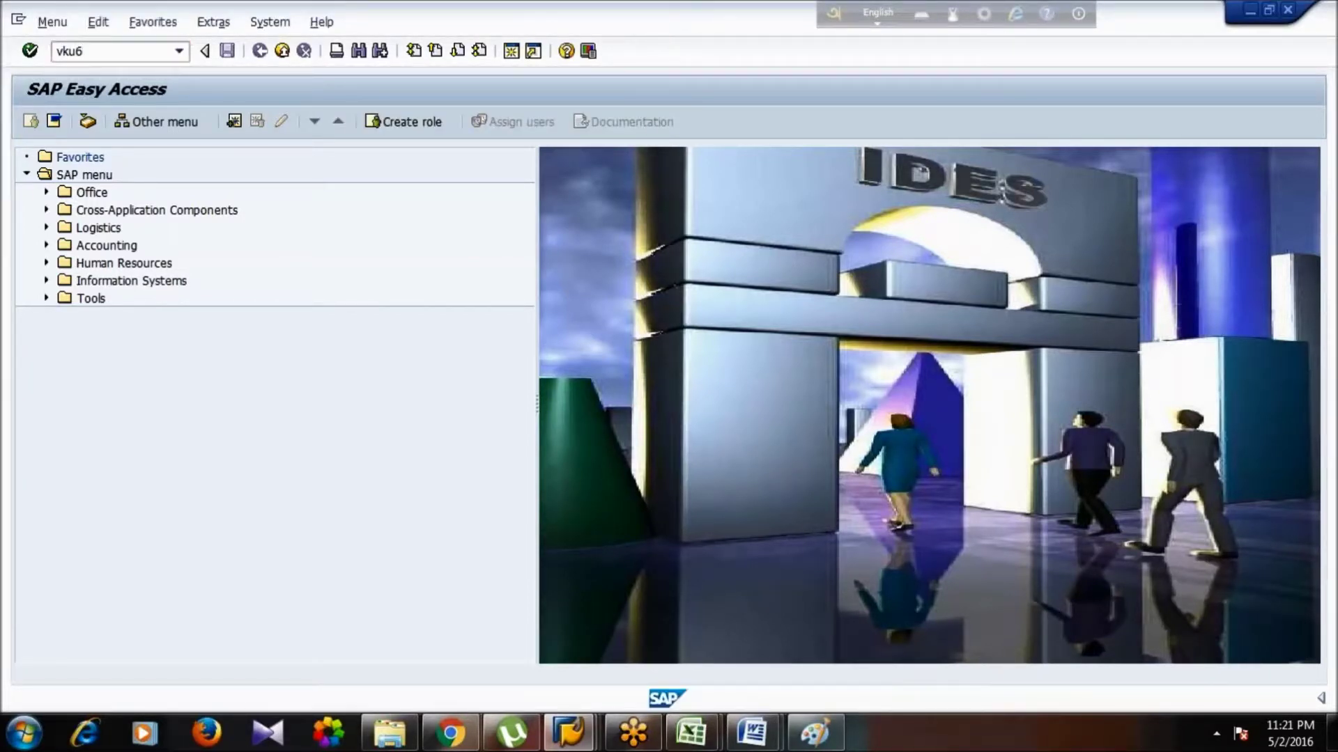
type("6")
key("Return")
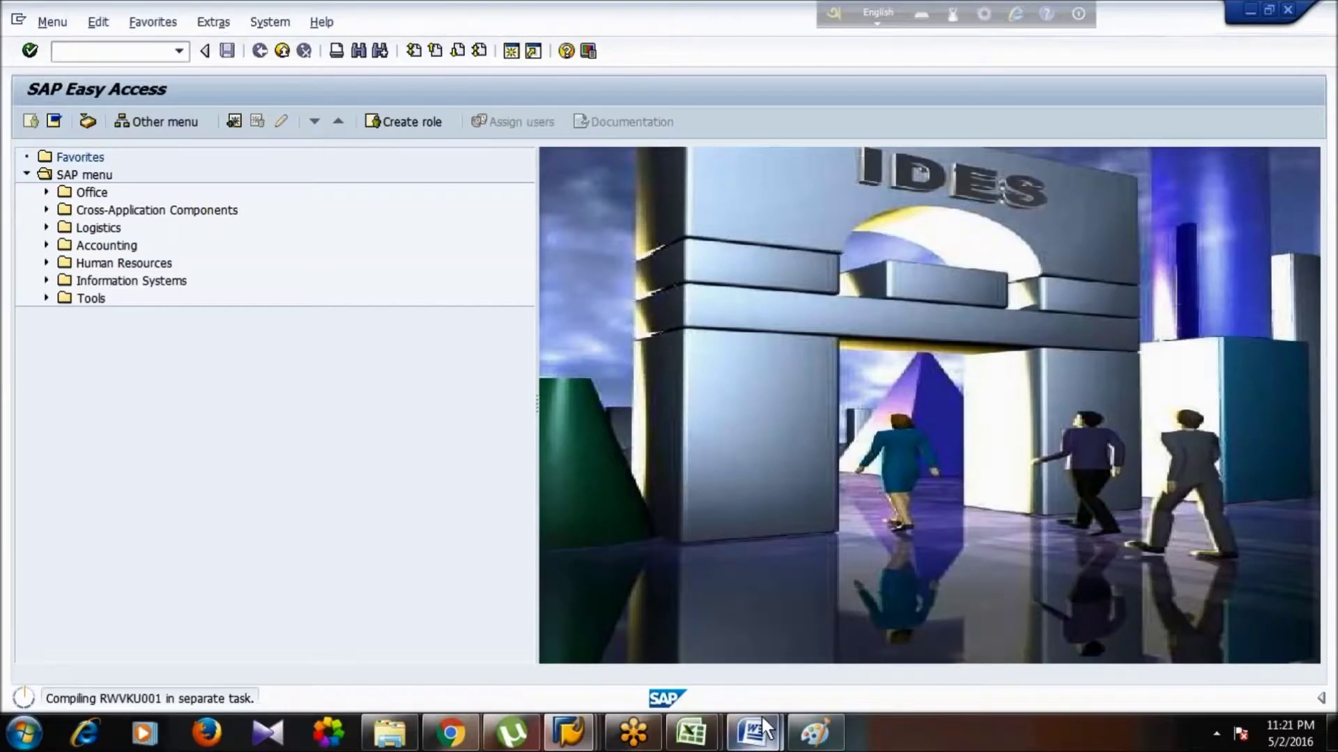
- Add the title "VKU6: Requesting Count List in SAP ECC" below the Change Price Calculation picture in the Day 7 Config document
mouse_move(763, 722)
left_click(758, 574)
type("VKU6:")
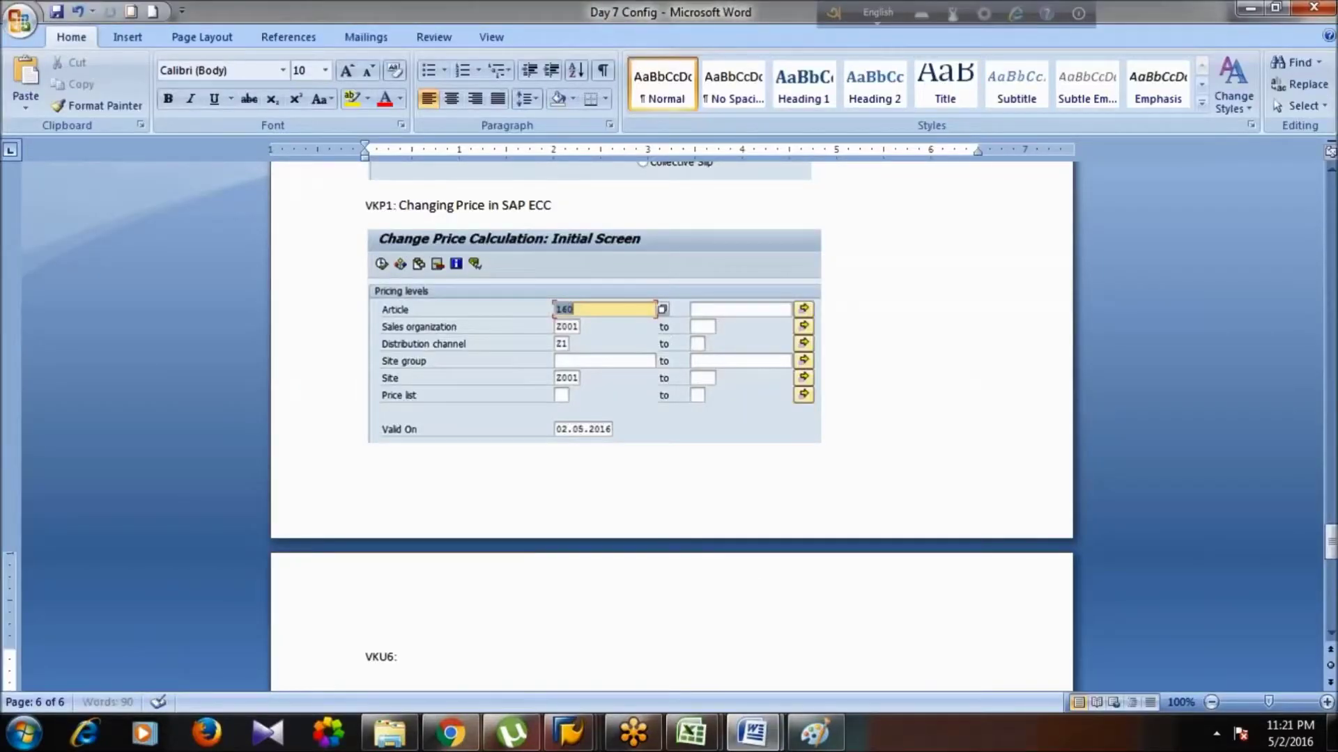
type("Requesting Count List in SAP ECC")
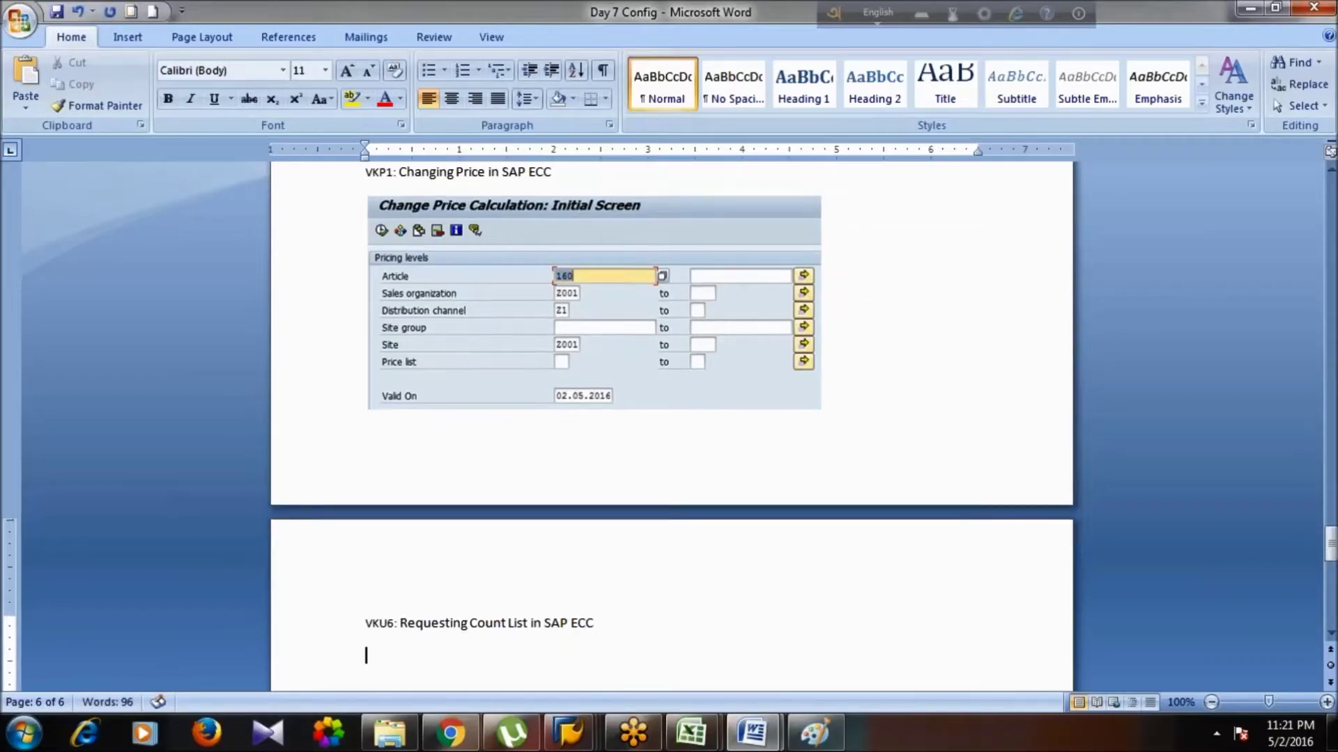
- Capture SAP's Revaluation at Retail screen, select it in Paint from title to Additional options, insert it under the VKU6 title, and save Day 7 Config
key("alt+Tab")
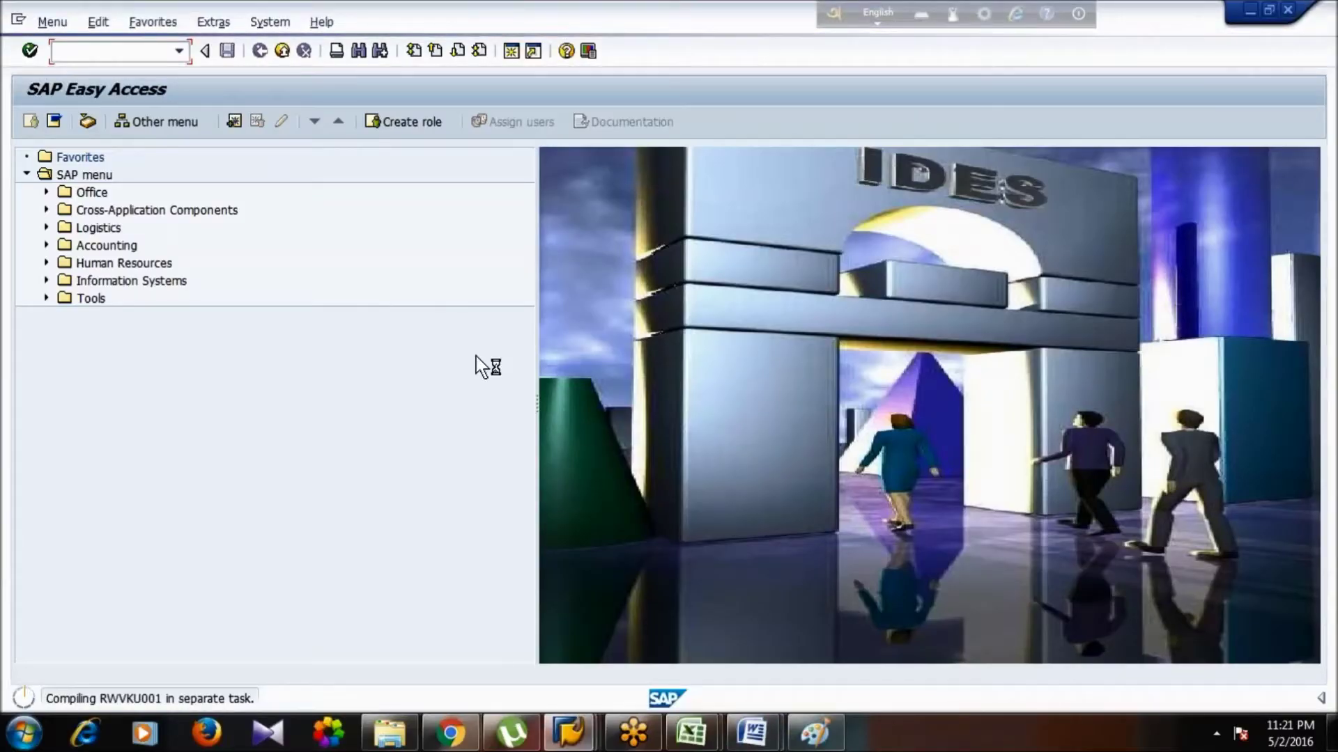
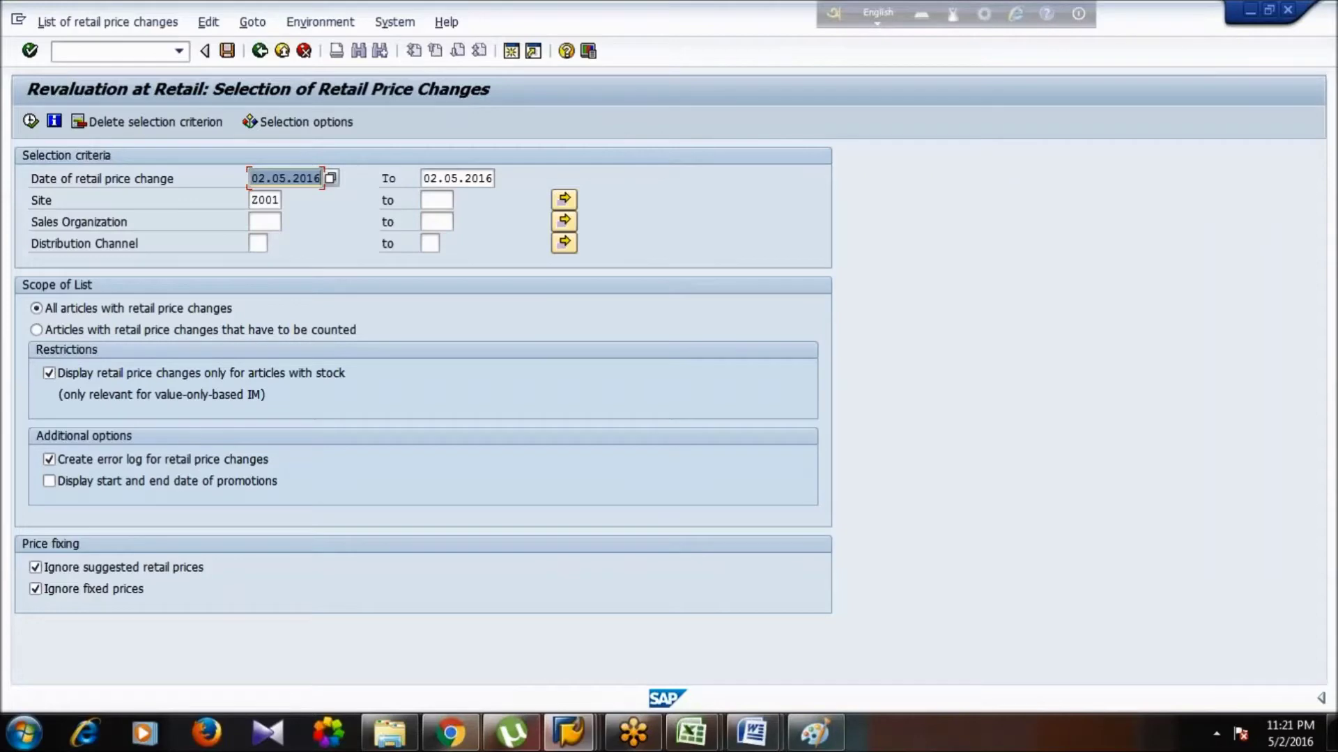
key("alt+Tab")
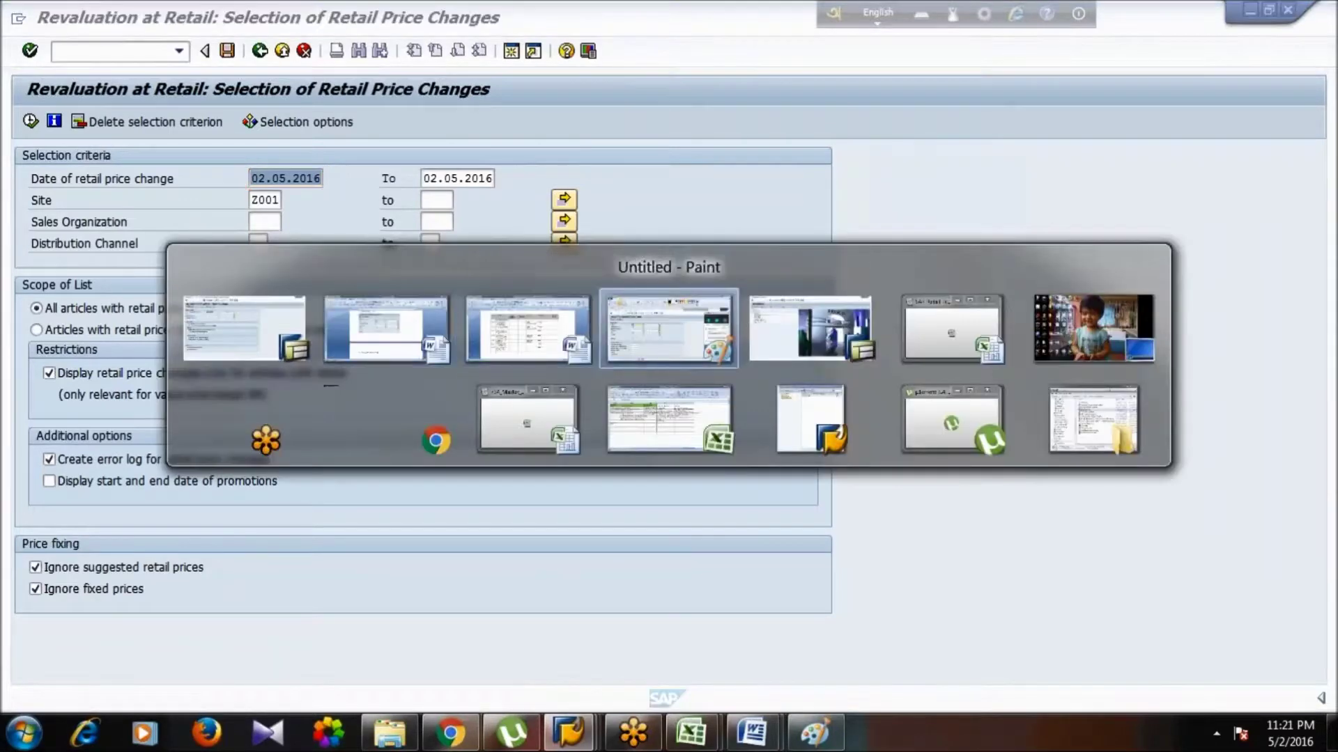
key("ctrl+v")
left_click(126, 73)
mouse_move(18, 217)
left_mouse_down()
mouse_move(375, 463)
mouse_move(569, 545)
mouse_move(613, 639)
mouse_move(604, 632)
left_mouse_up()
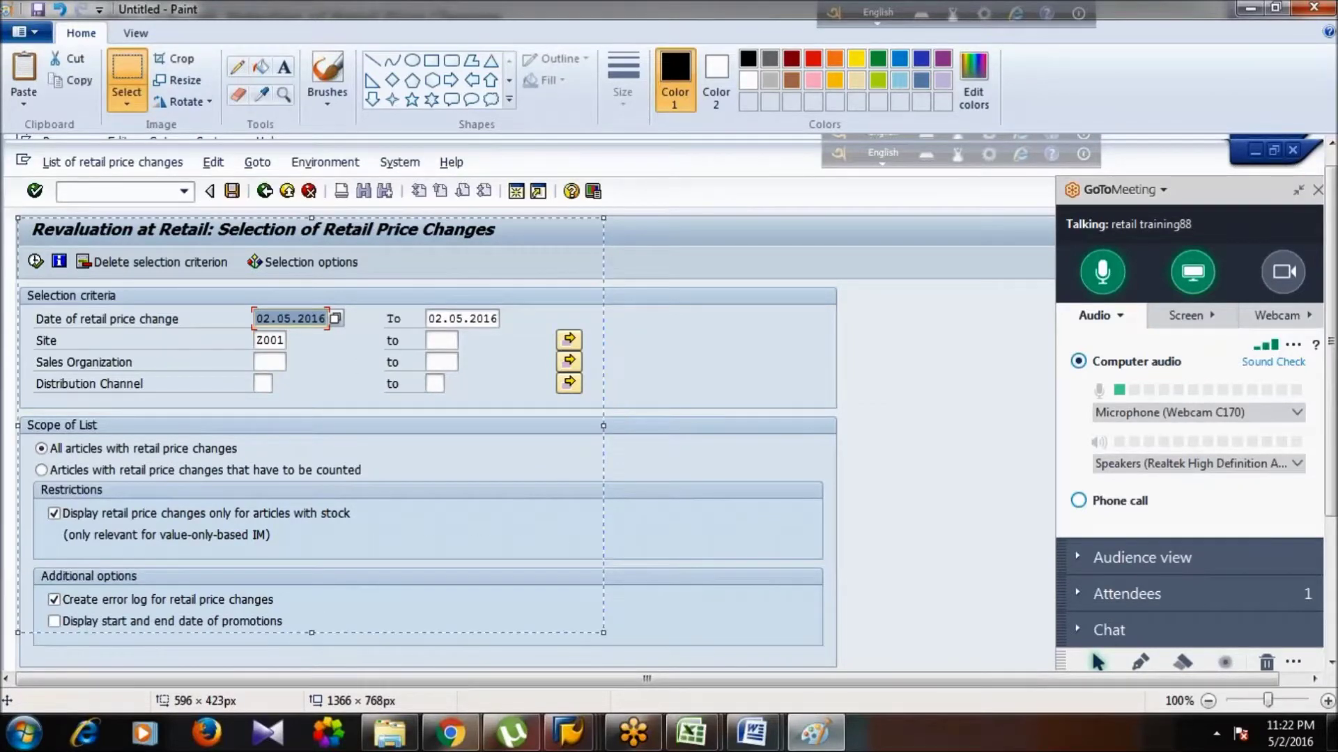
key("alt+Tab")
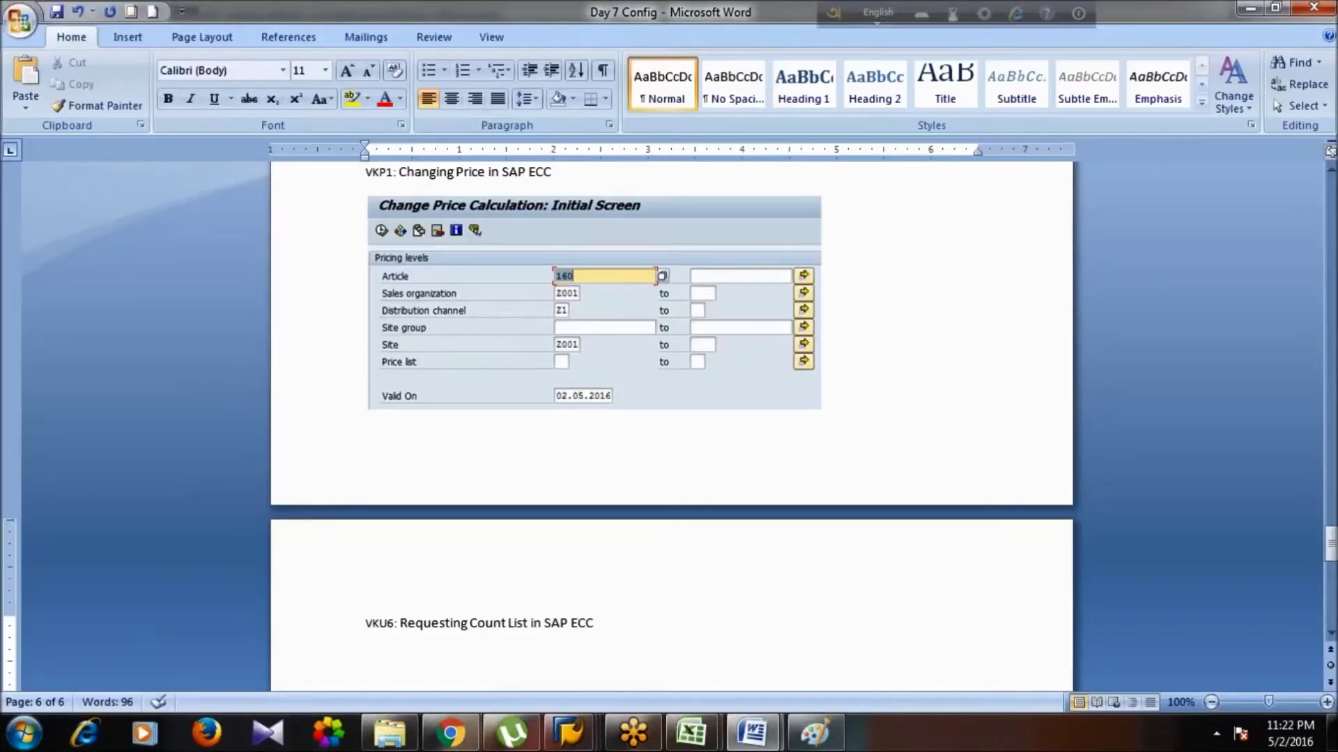
key("ctrl+v")
key("ctrl+s")
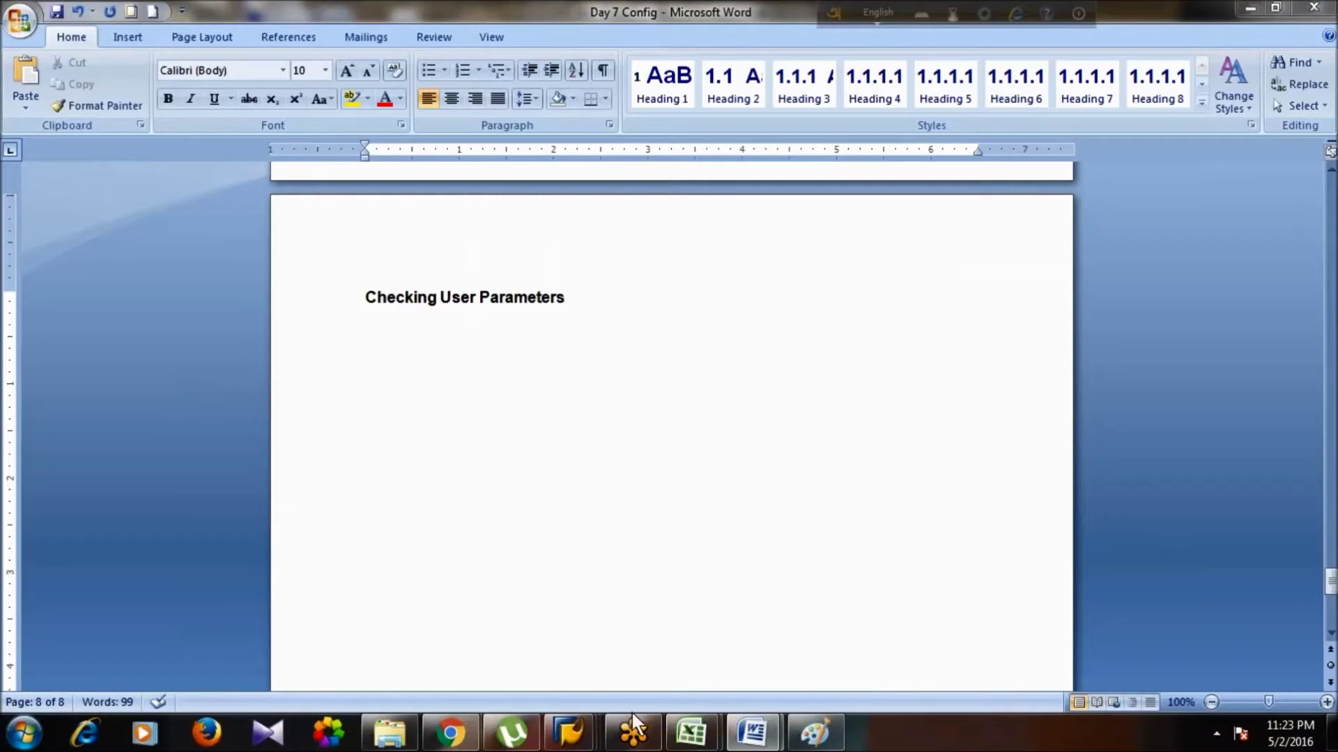
- Return to SAP, leave the Revaluation at Retail screen, and start transaction SU3
mouse_move(571, 713)
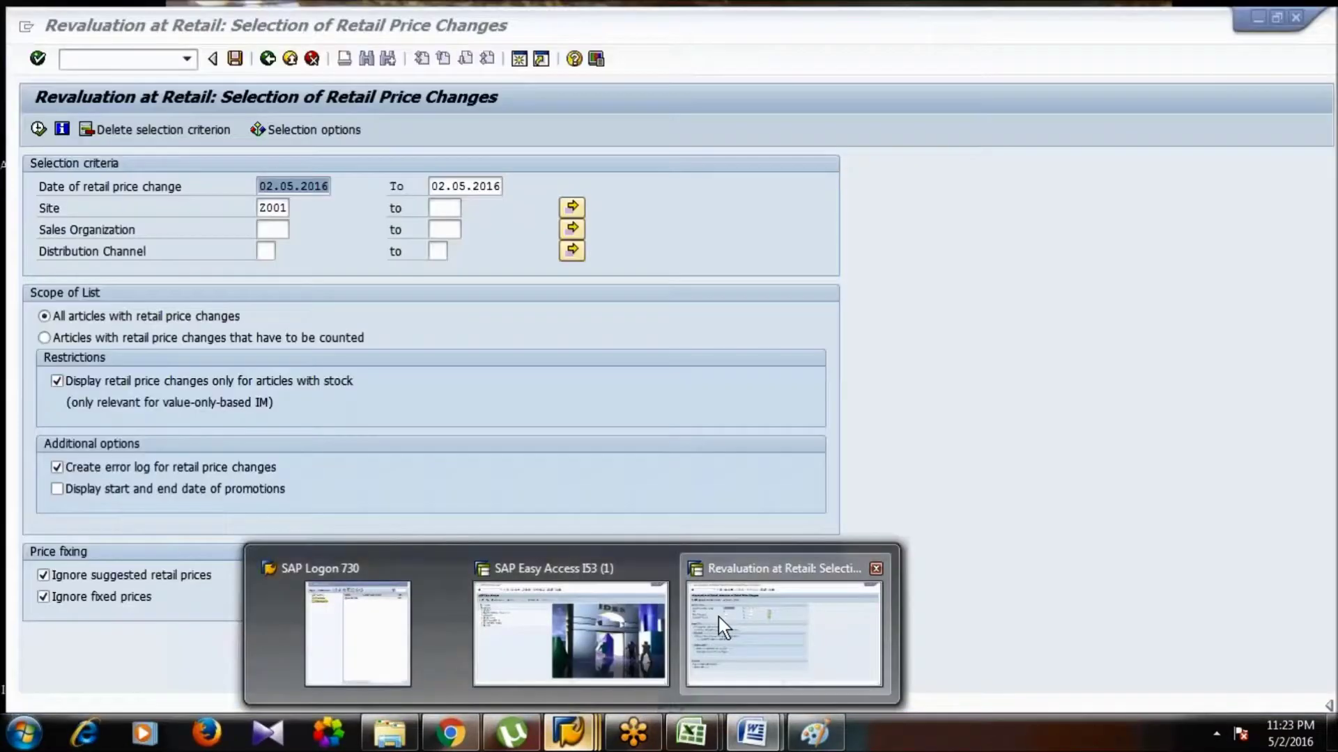
left_click(718, 617)
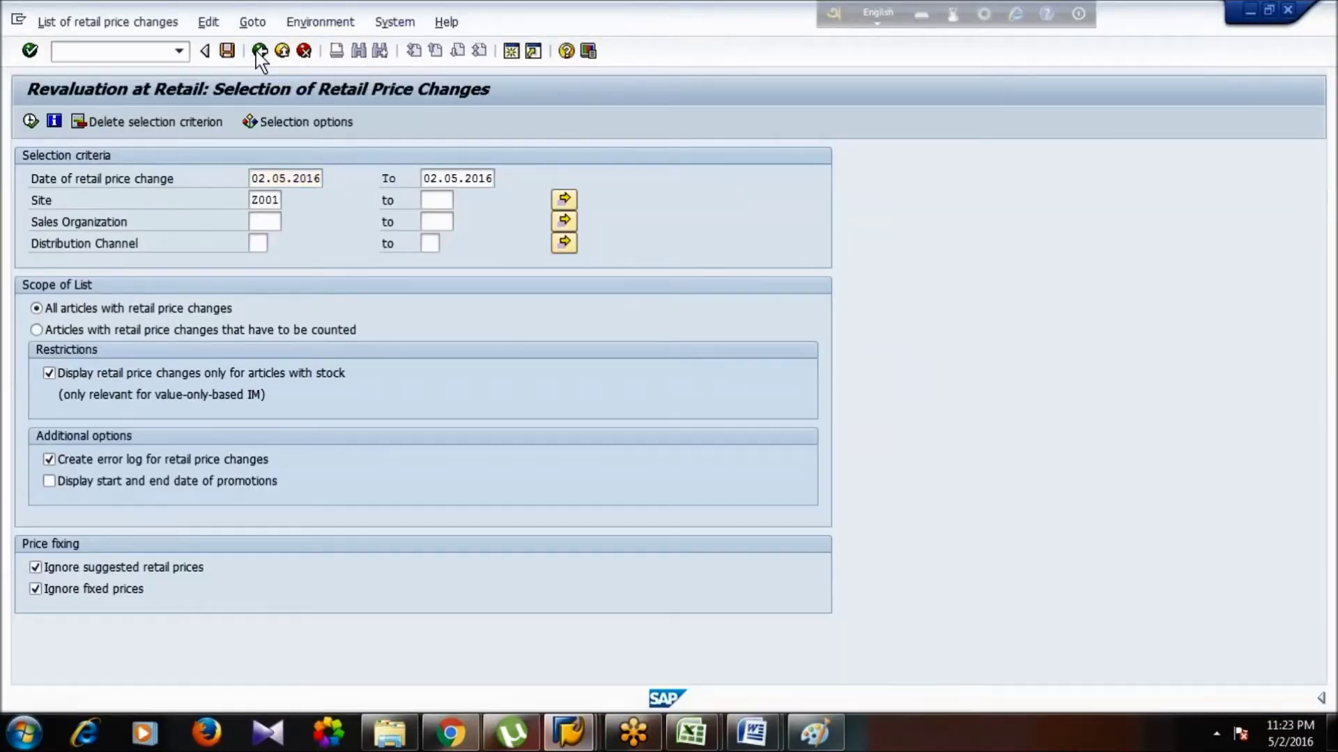
left_click(258, 51)
type("su3")
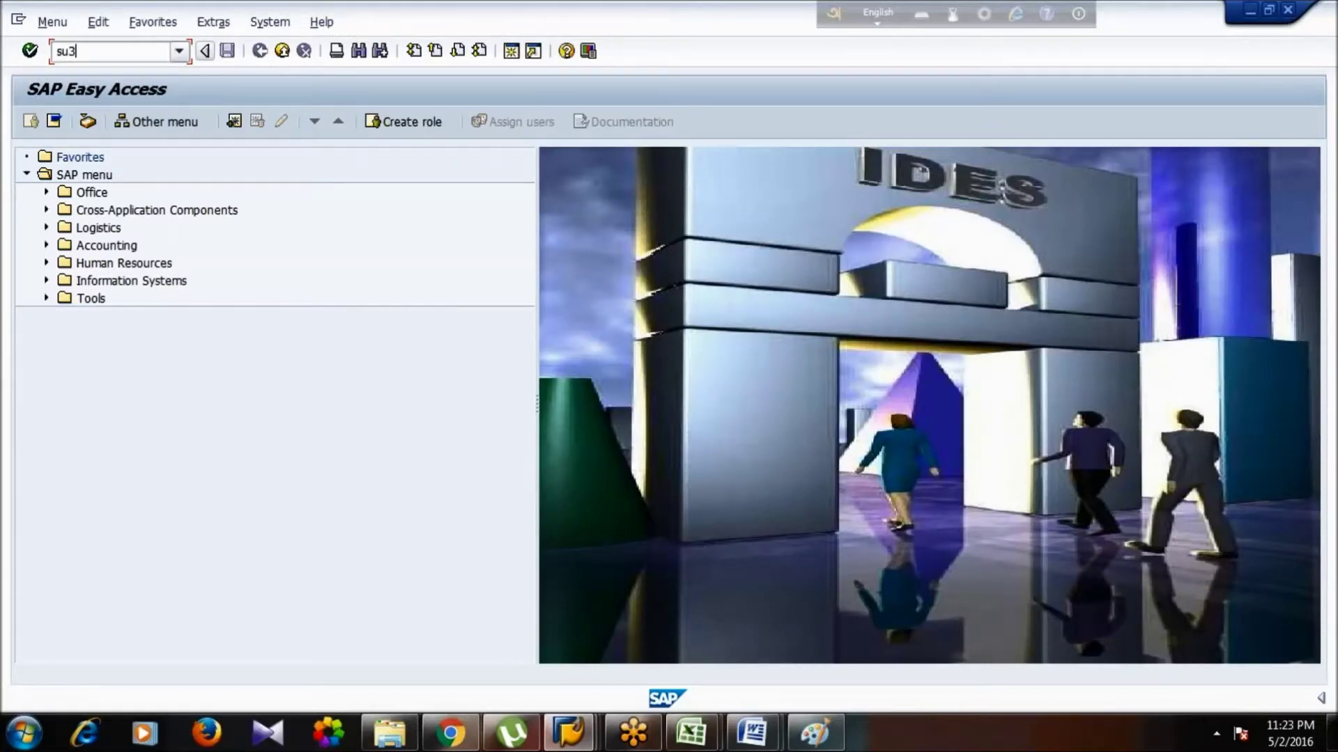
key("Return")
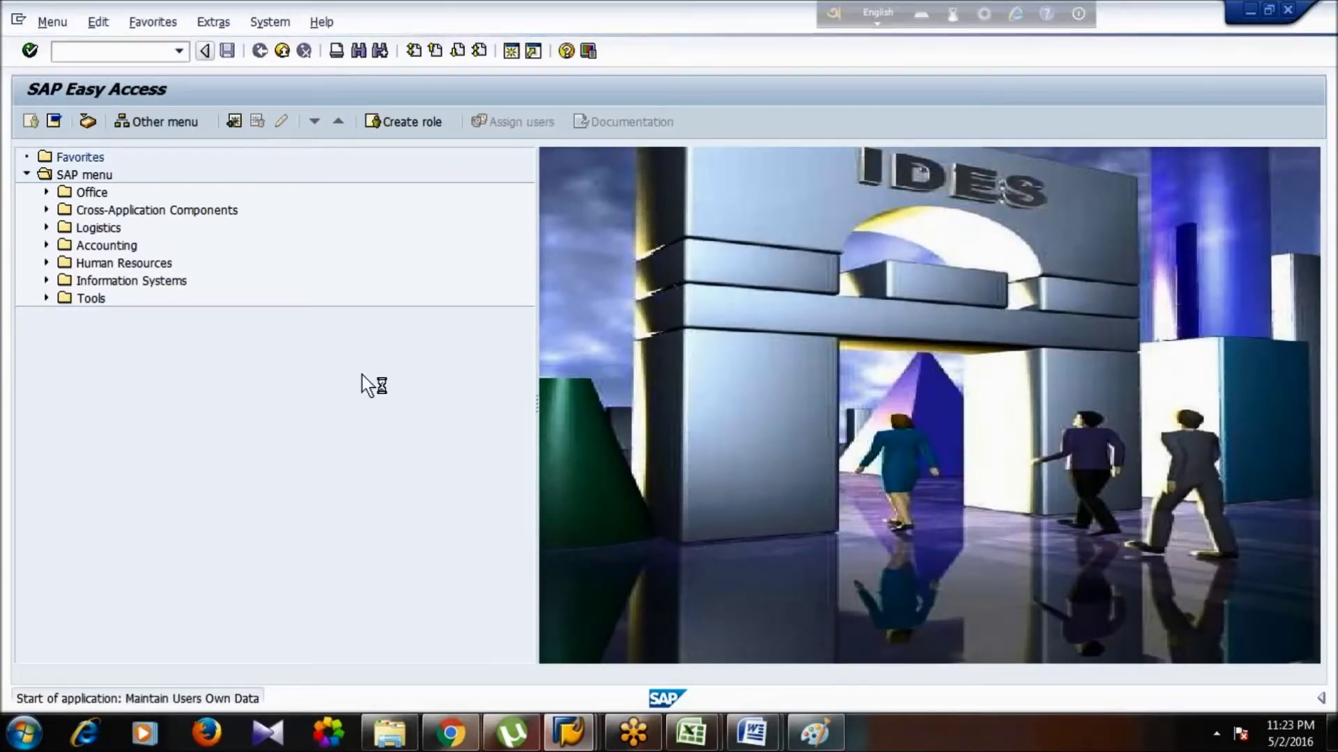
- Enter the transaction code SU3 under the Checking User Parameters heading in Day 7 Config
key("alt+Tab")
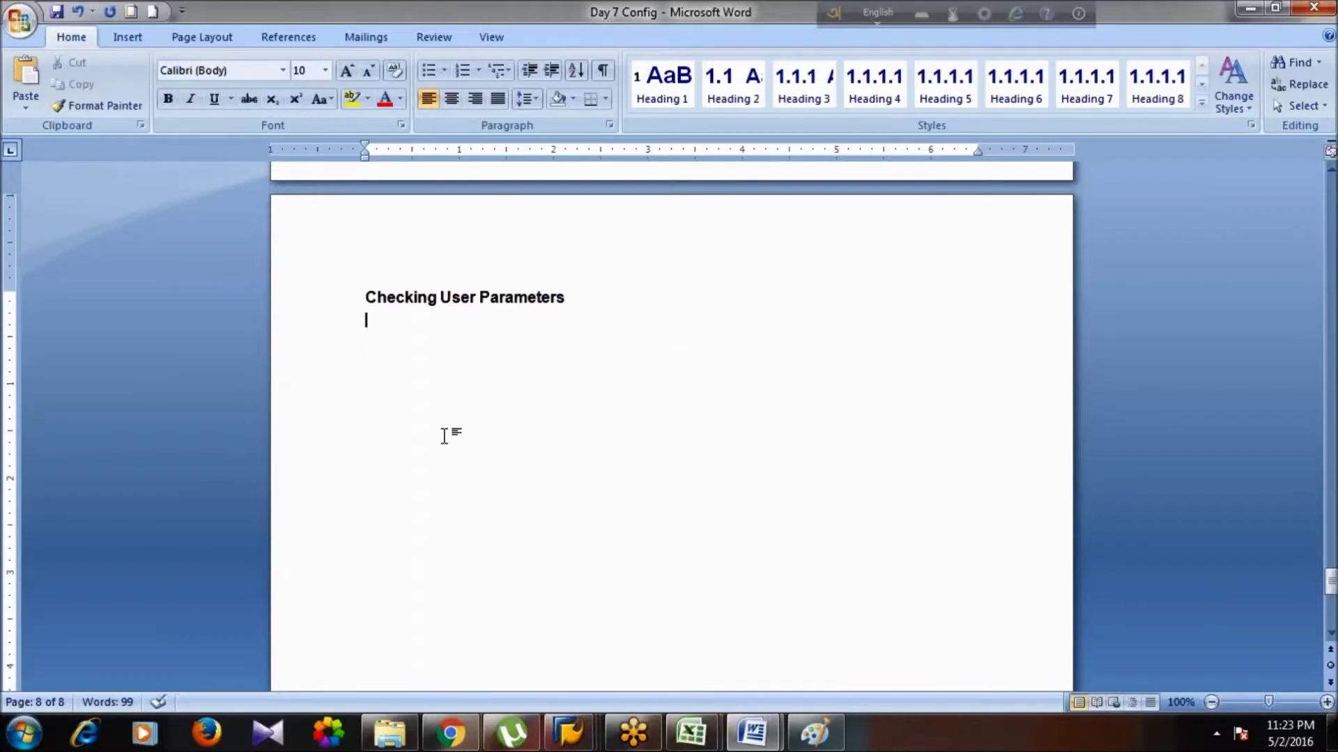
type("su")
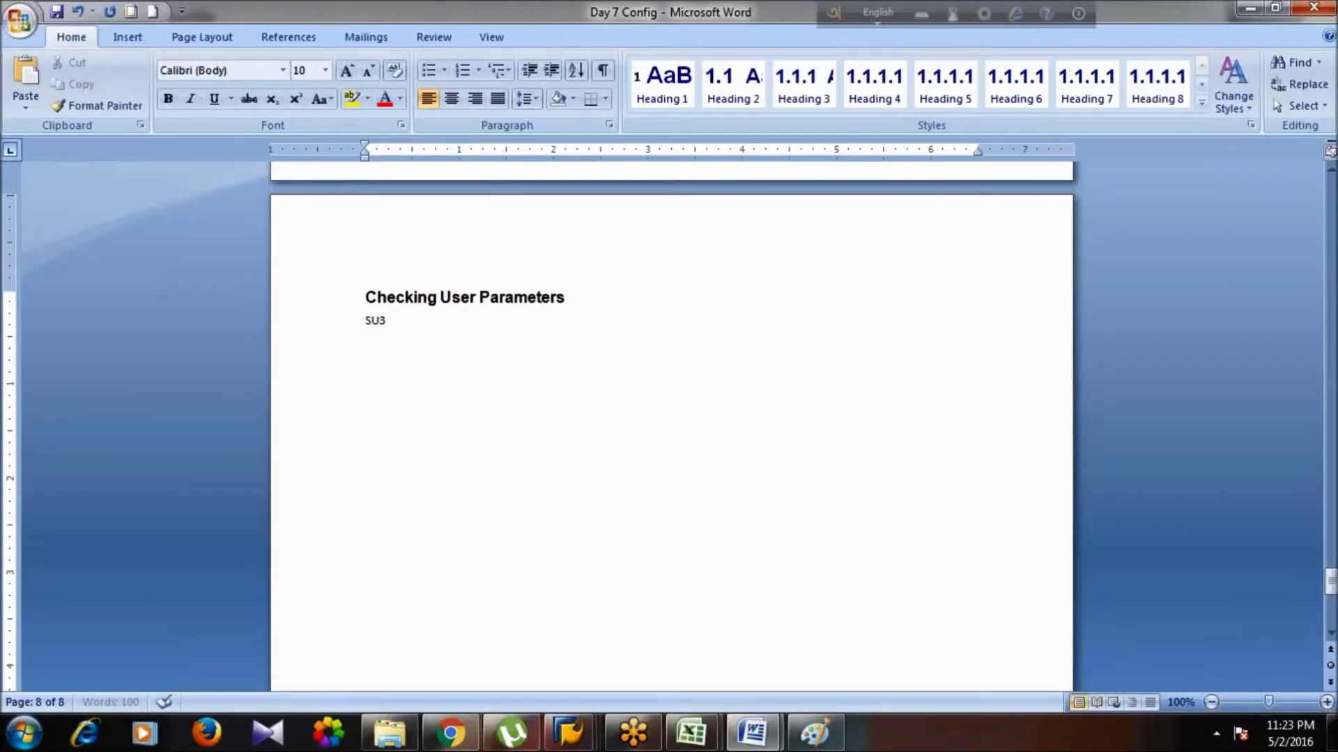